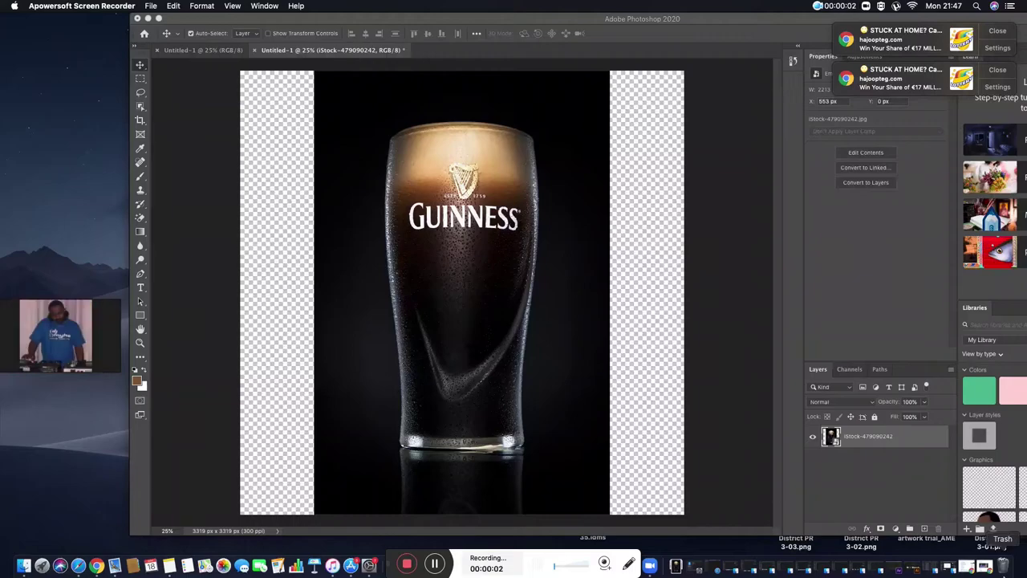
- Add a Curves adjustment layer and raise the curve to brighten the Guinness photo
{"action": "left_click", "coordinate": [894, 528]}
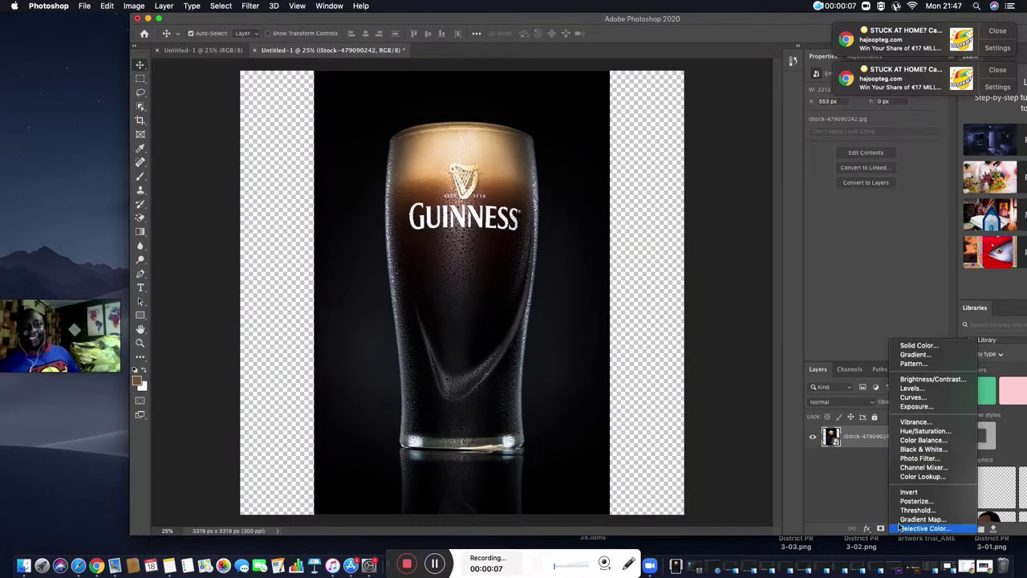
{"action": "left_click", "coordinate": [916, 402]}
{"action": "mouse_move", "coordinate": [886, 172]}
{"action": "left_mouse_down"}
{"action": "mouse_move", "coordinate": [885, 129]}
{"action": "mouse_move", "coordinate": [893, 157]}
{"action": "left_mouse_up"}
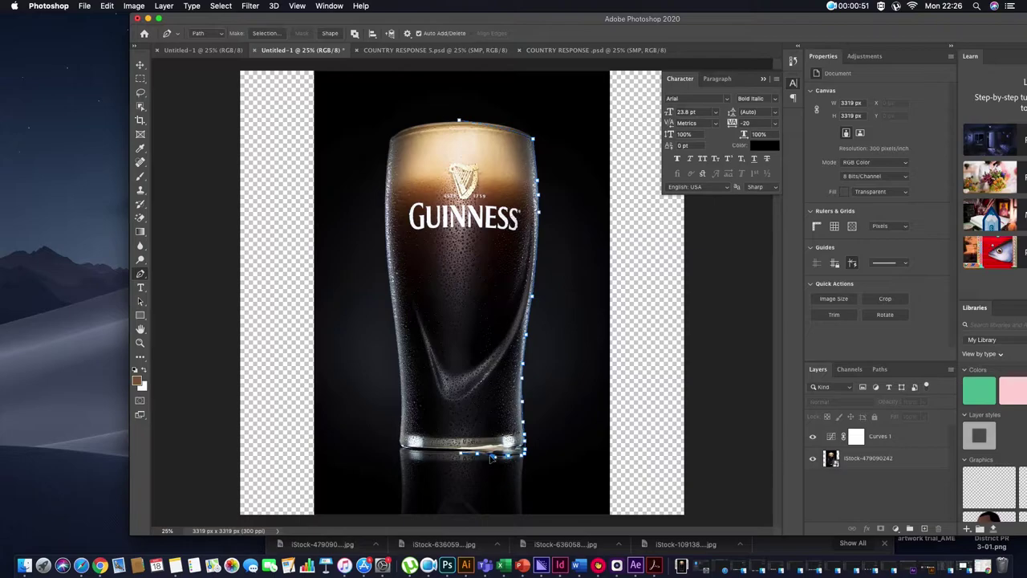
- Save the traced glass outline in the Paths panel as Guinness1
{"action": "left_click", "coordinate": [875, 457]}
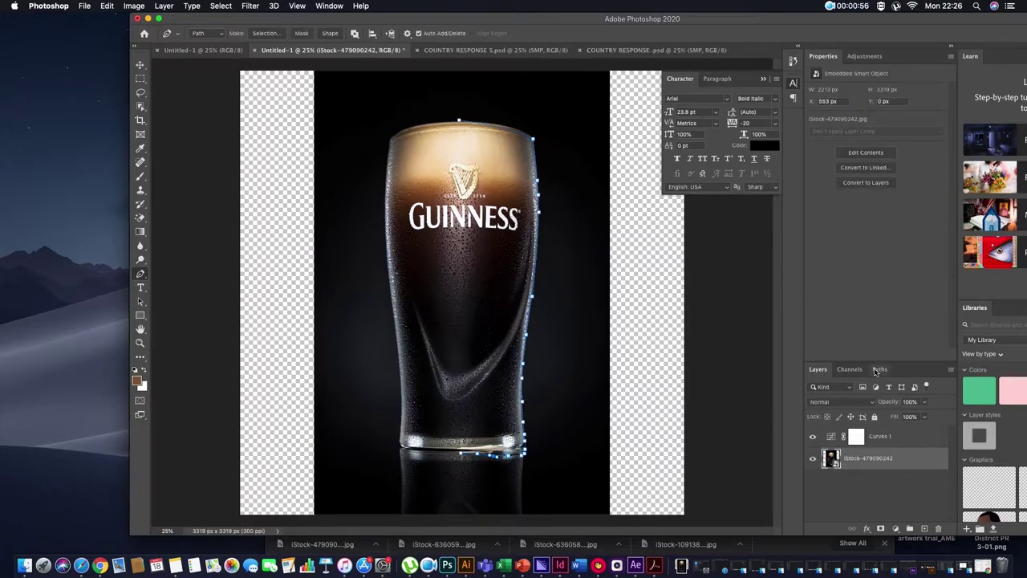
{"action": "left_click", "coordinate": [879, 369]}
{"action": "double_click", "coordinate": [838, 390]}
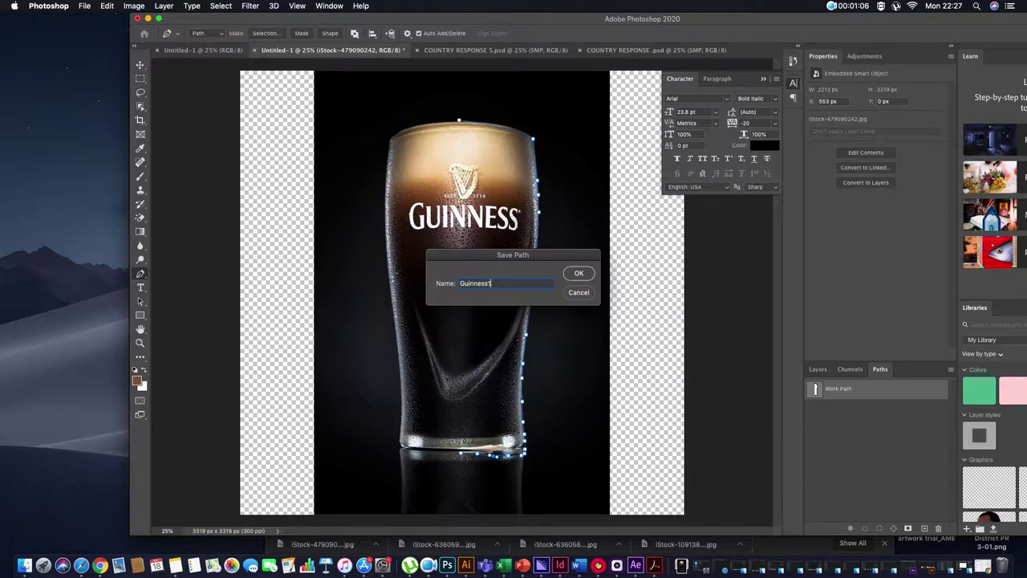
{"action": "key", "text": "Return"}
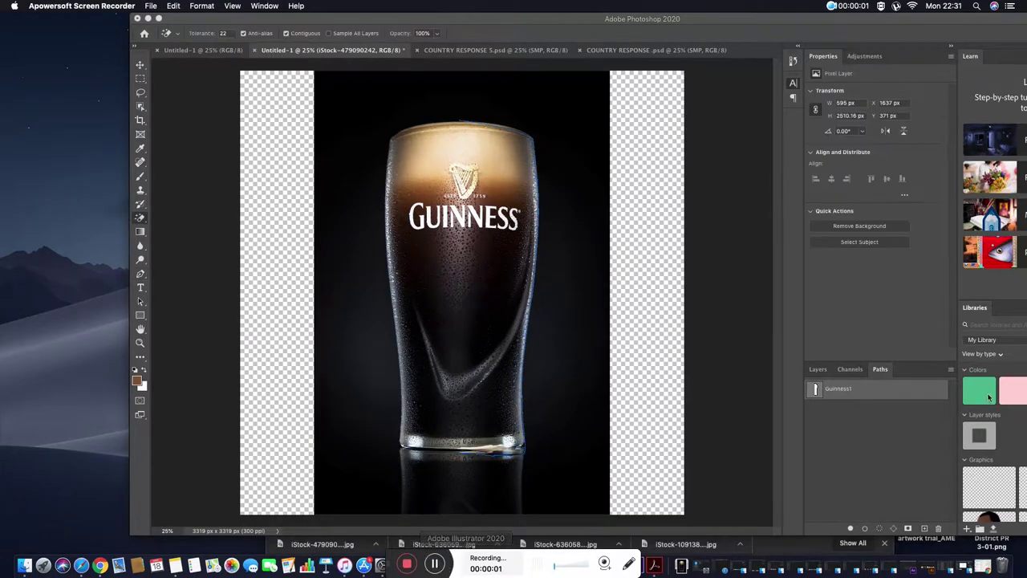
- Load the Guinness1 path as a selection and fill it with brown on a new layer
{"action": "left_click", "coordinate": [843, 397]}
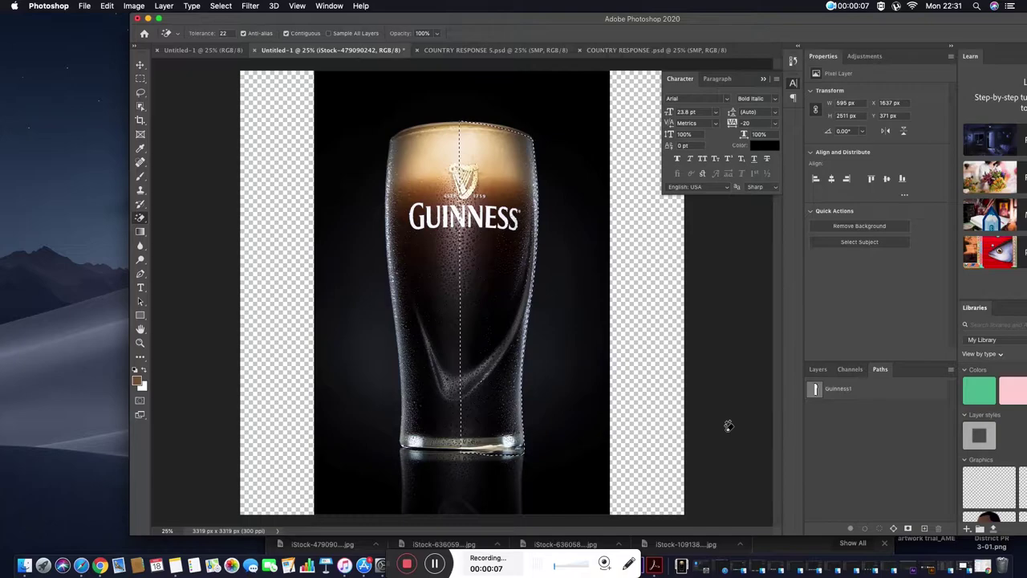
{"action": "left_click", "coordinate": [841, 399]}
{"action": "left_click", "coordinate": [107, 6]}
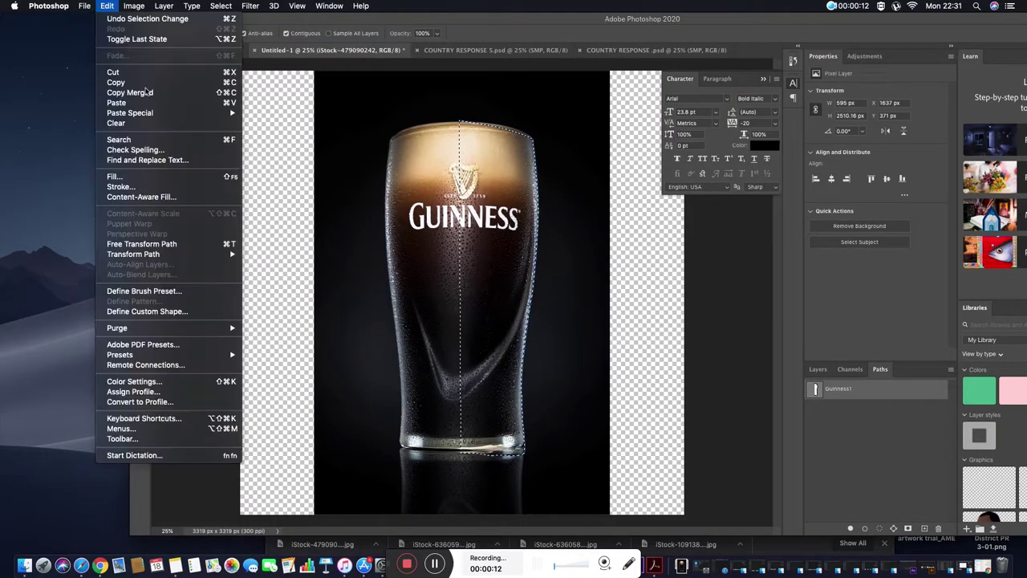
{"action": "left_click", "coordinate": [184, 174]}
{"action": "key", "text": "Return"}
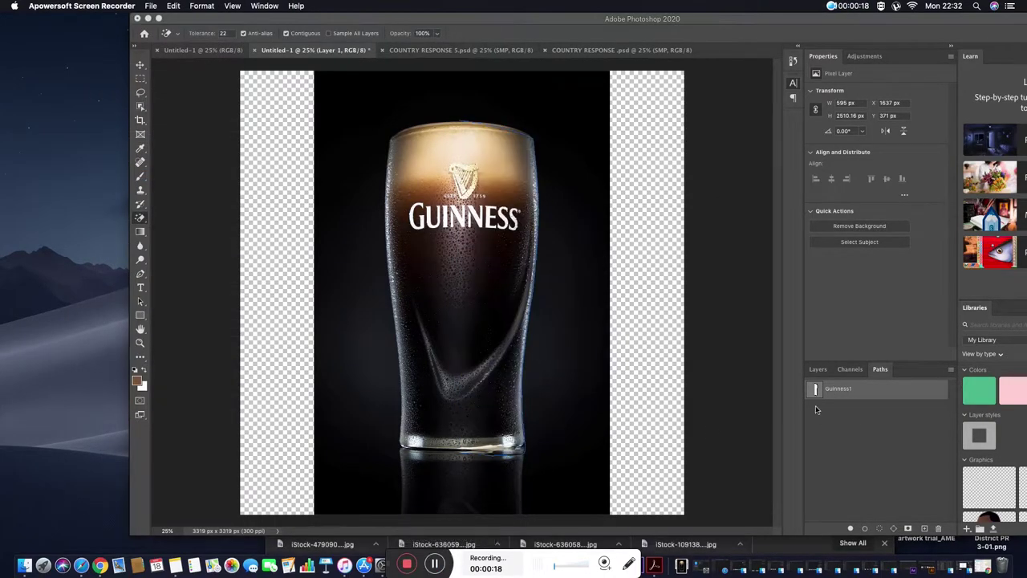
{"action": "left_click", "coordinate": [819, 391]}
{"action": "left_click", "coordinate": [818, 369]}
{"action": "left_click", "coordinate": [107, 6]}
{"action": "left_click", "coordinate": [128, 175]}
{"action": "key", "text": "Return"}
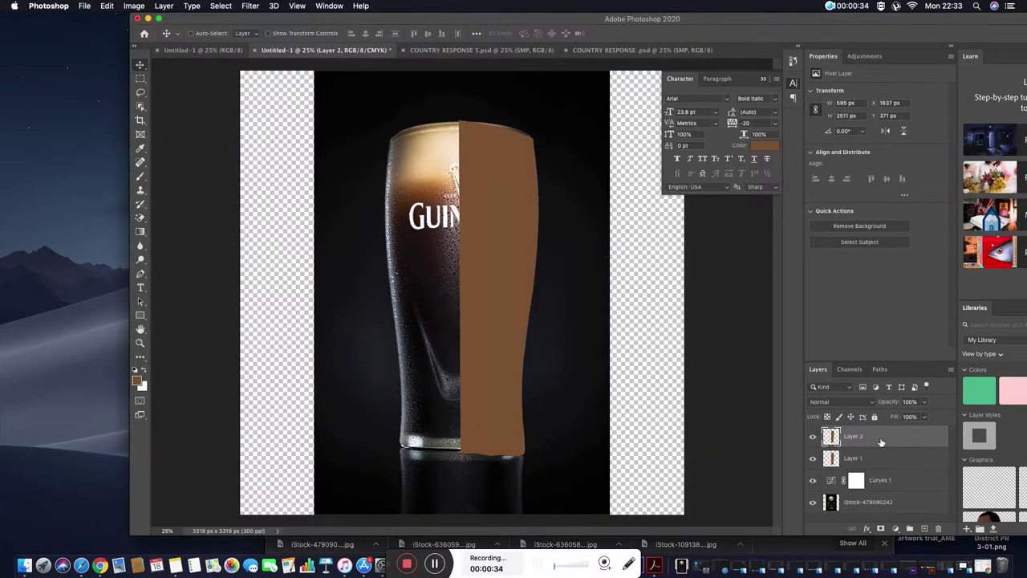
- Flip the brown copy horizontally and align it over the glass at 36% opacity, then restore 100%
{"action": "key", "text": "ctrl+t"}
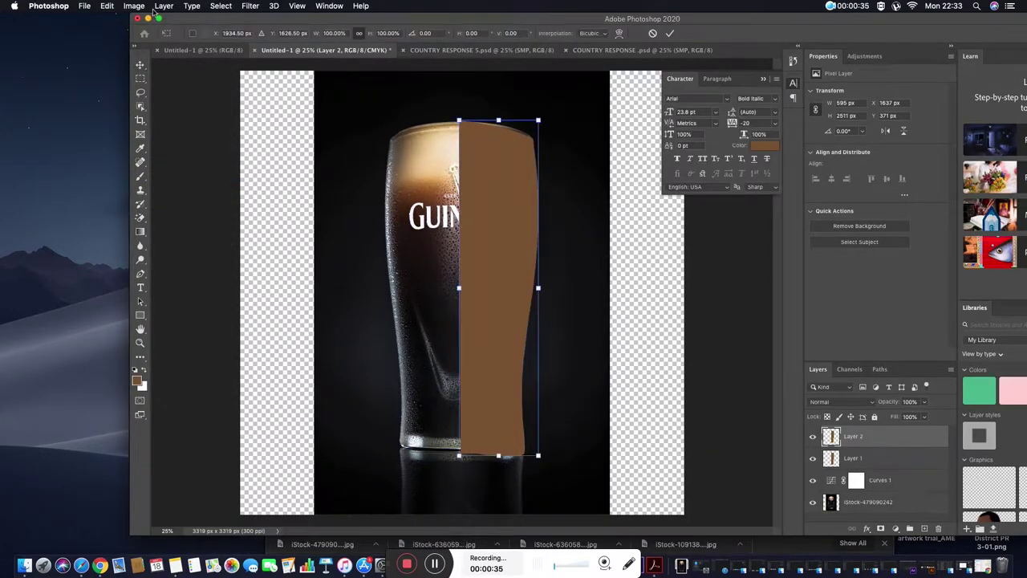
{"action": "left_click", "coordinate": [133, 6]}
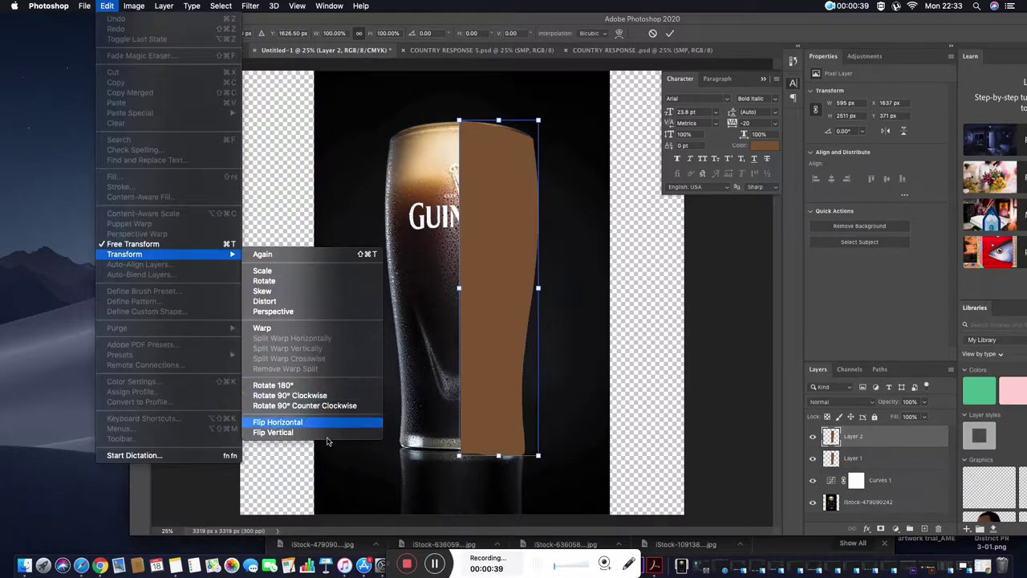
{"action": "left_click", "coordinate": [281, 419]}
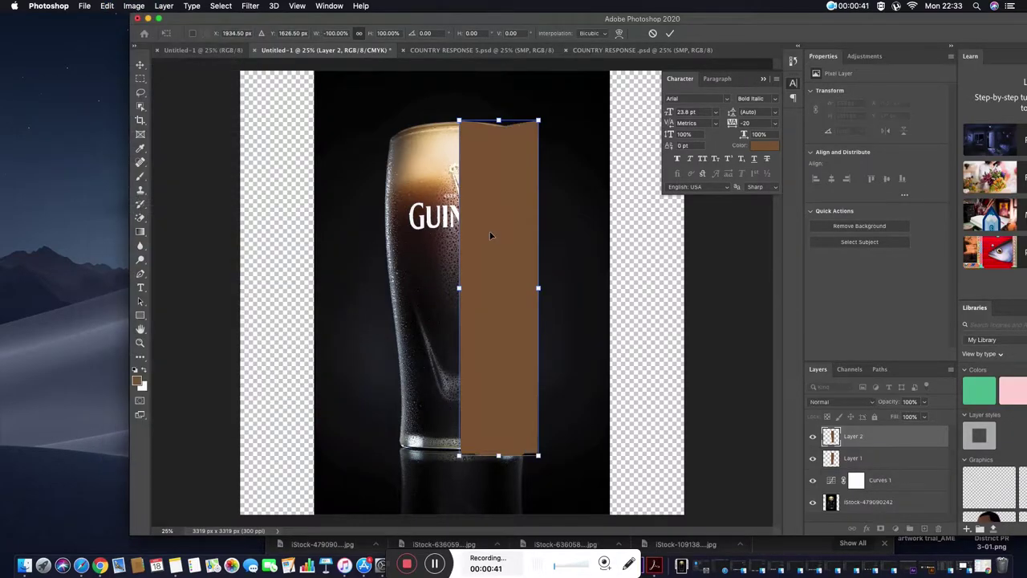
{"action": "left_click_drag", "start_coordinate": [493, 234], "coordinate": [412, 235]}
{"action": "left_click", "coordinate": [924, 401]}
{"action": "left_click_drag", "start_coordinate": [929, 415], "coordinate": [893, 417]}
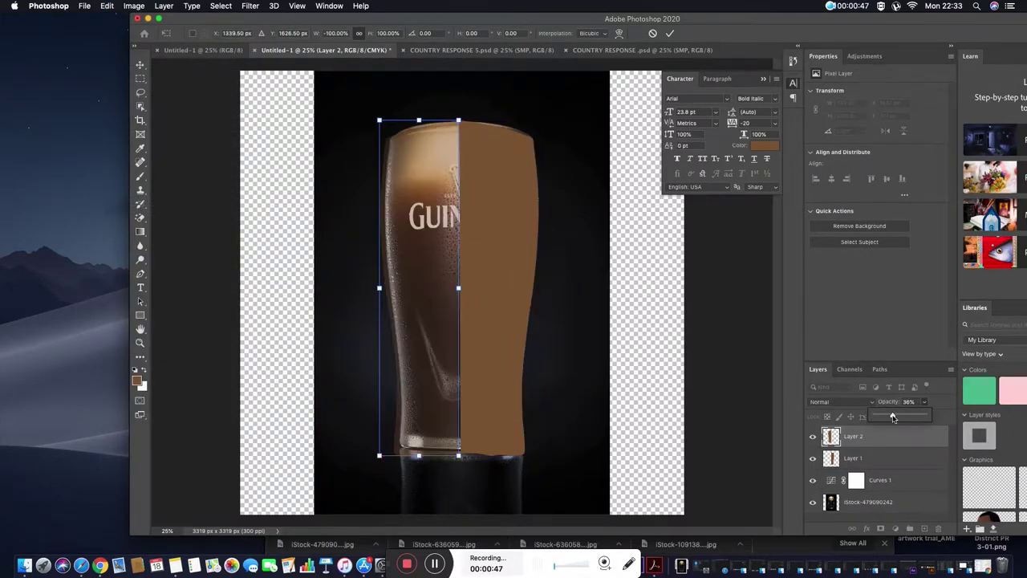
{"action": "left_click_drag", "start_coordinate": [429, 374], "coordinate": [432, 374]}
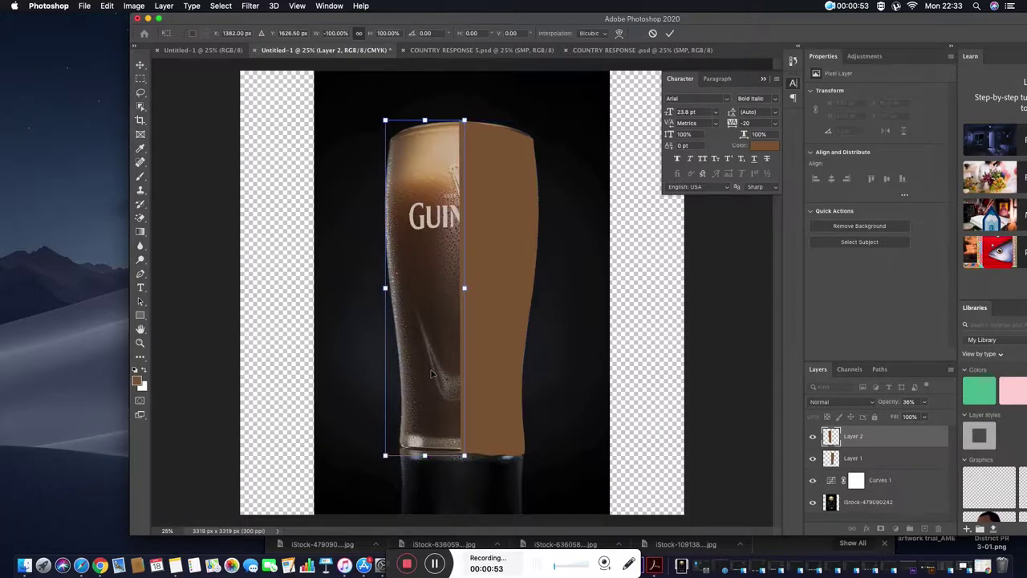
{"action": "left_click_drag", "start_coordinate": [919, 414], "coordinate": [964, 238]}
{"action": "key", "text": "Return"}
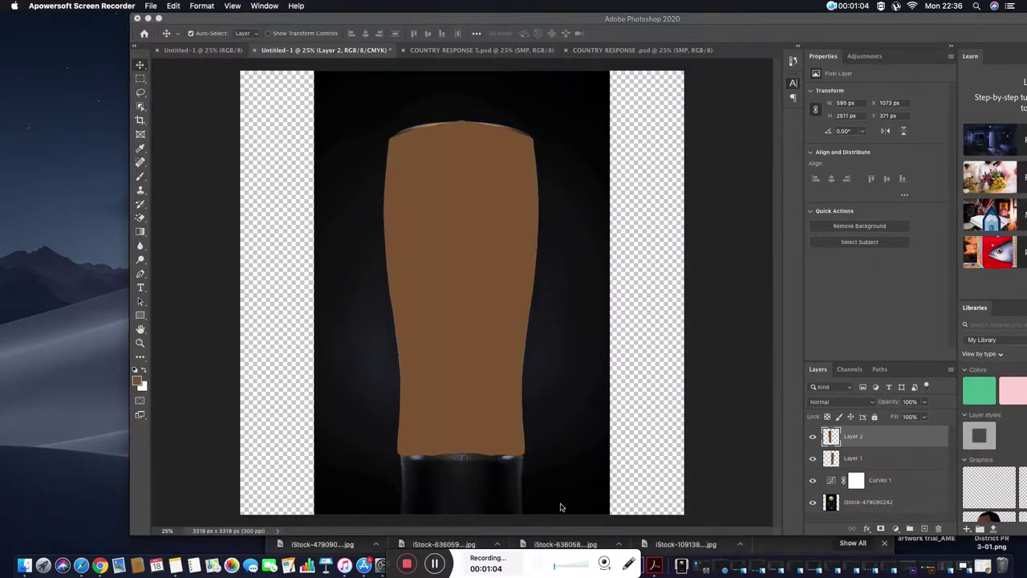
- Merge the two brown halves into one layer and load it as a selection
{"action": "left_click", "coordinate": [872, 457], "text": "shift"}
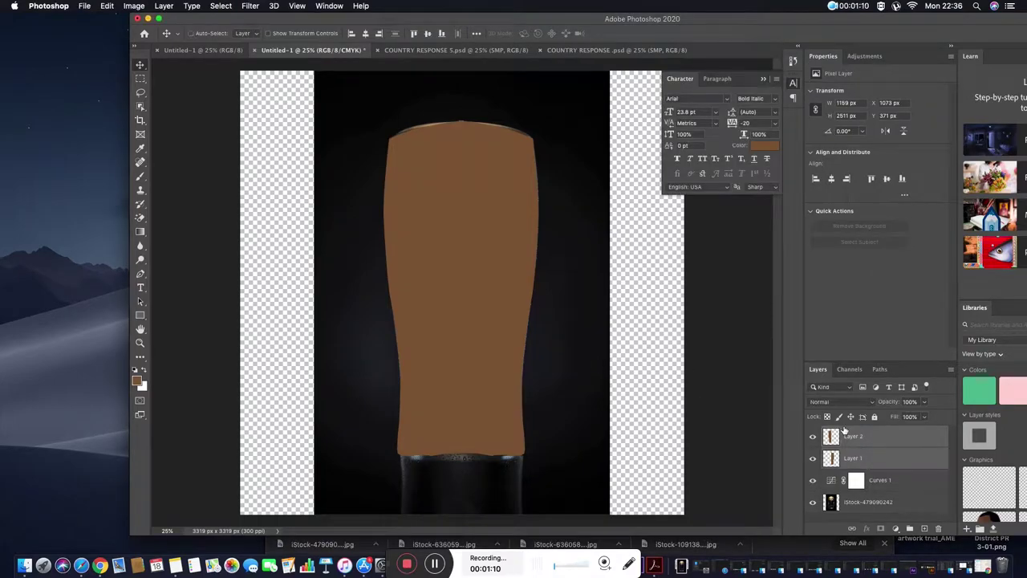
{"action": "key", "text": "ctrl+e"}
{"action": "left_click", "coordinate": [831, 438], "text": "ctrl"}
- Add a layer mask to the Guinness photo from the glass selection and toggle the brown silhouette's visibility
{"action": "left_click", "coordinate": [867, 480]}
{"action": "left_click", "coordinate": [896, 528]}
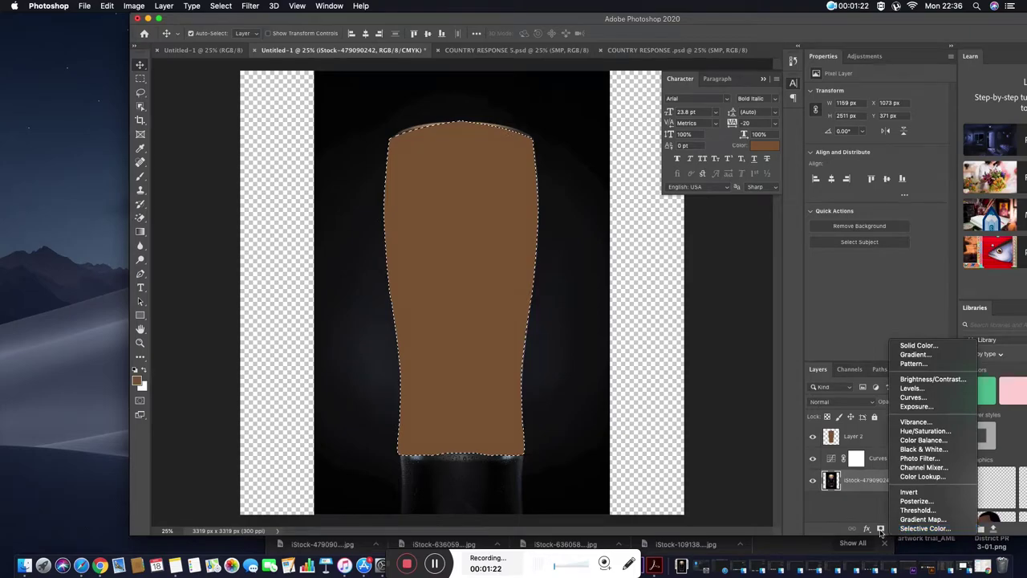
{"action": "left_click", "coordinate": [880, 531]}
{"action": "left_click", "coordinate": [880, 531]}
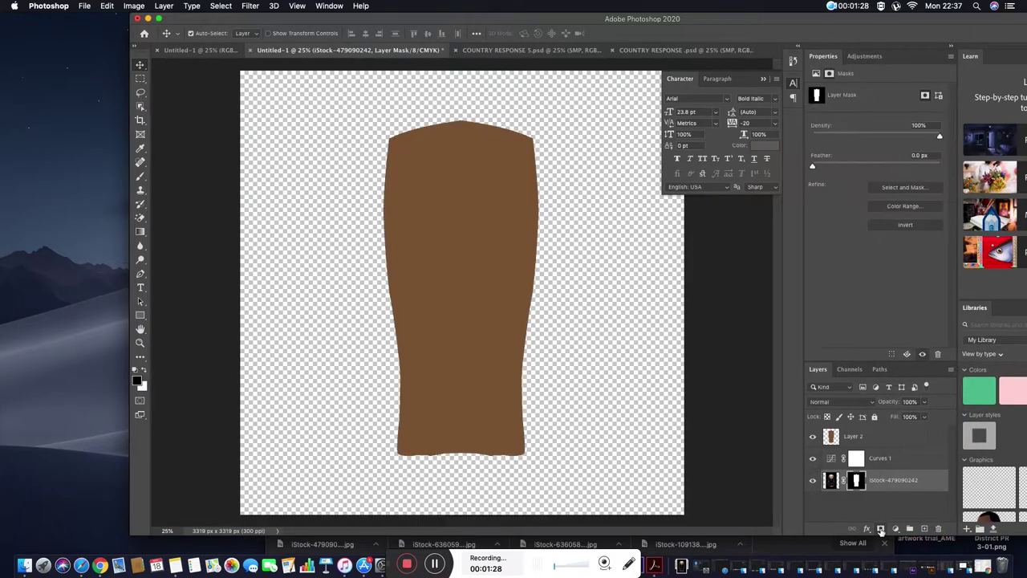
{"action": "left_click", "coordinate": [813, 437]}
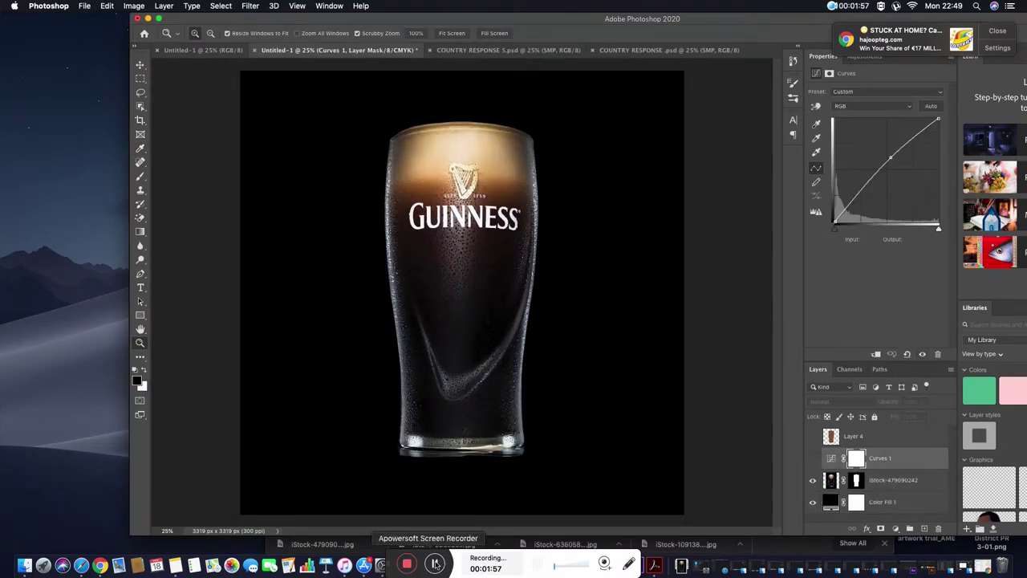
{"action": "left_click", "coordinate": [812, 436]}
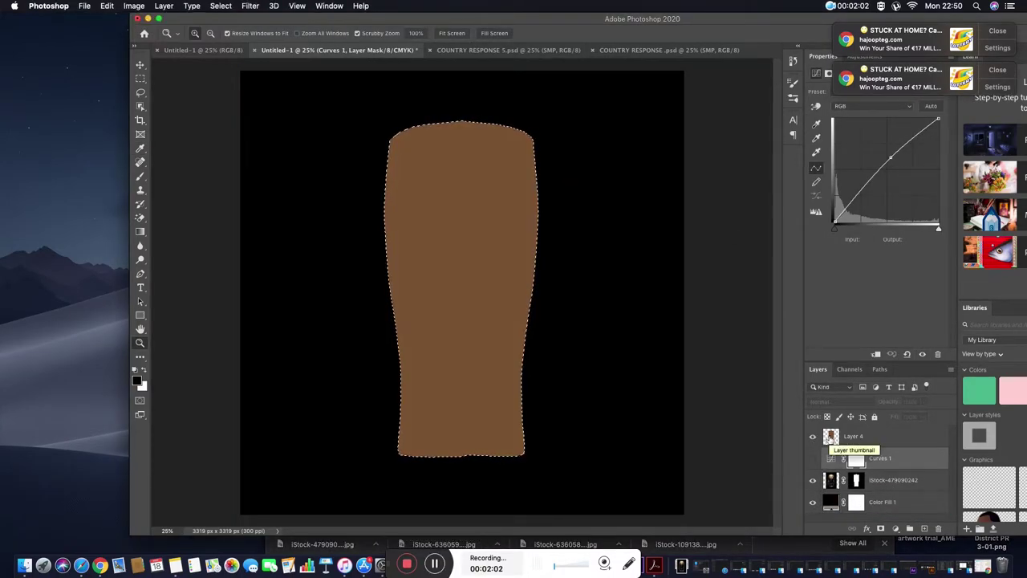
- Add Layer 5 and sample the tan foam colour from the photo with the Eyedropper
{"action": "left_click", "coordinate": [924, 529]}
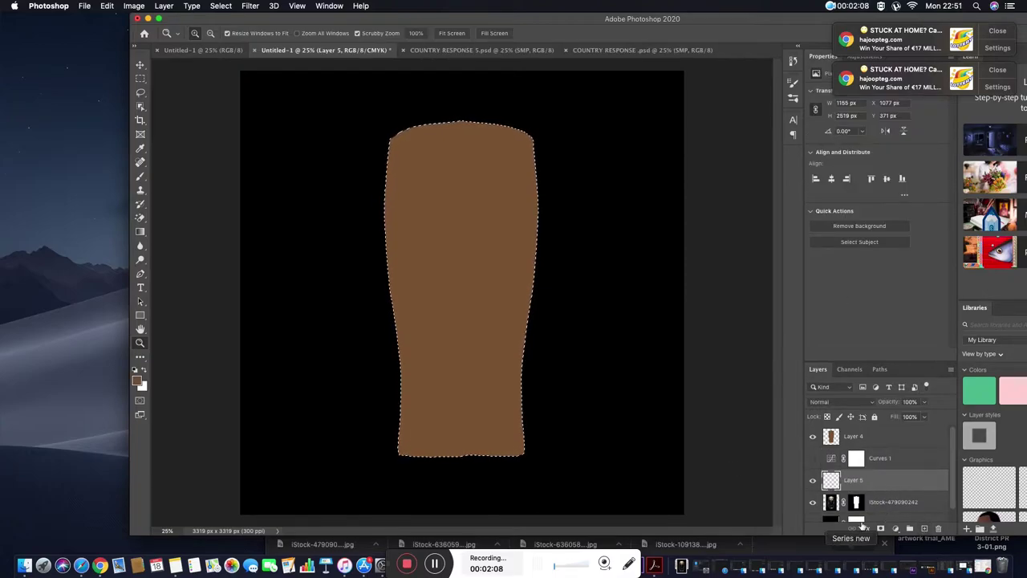
{"action": "left_click", "coordinate": [812, 436]}
{"action": "left_click", "coordinate": [890, 501]}
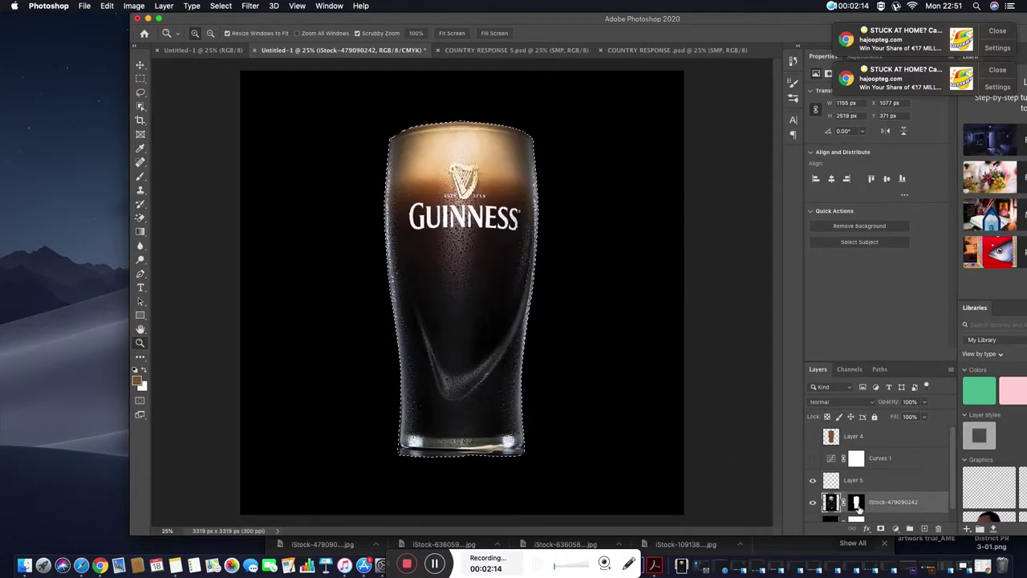
{"action": "key", "text": "i"}
{"action": "left_click", "coordinate": [419, 129]}
- Fill the glass selection on Layer 5 with the tan foam colour
{"action": "key", "text": "v"}
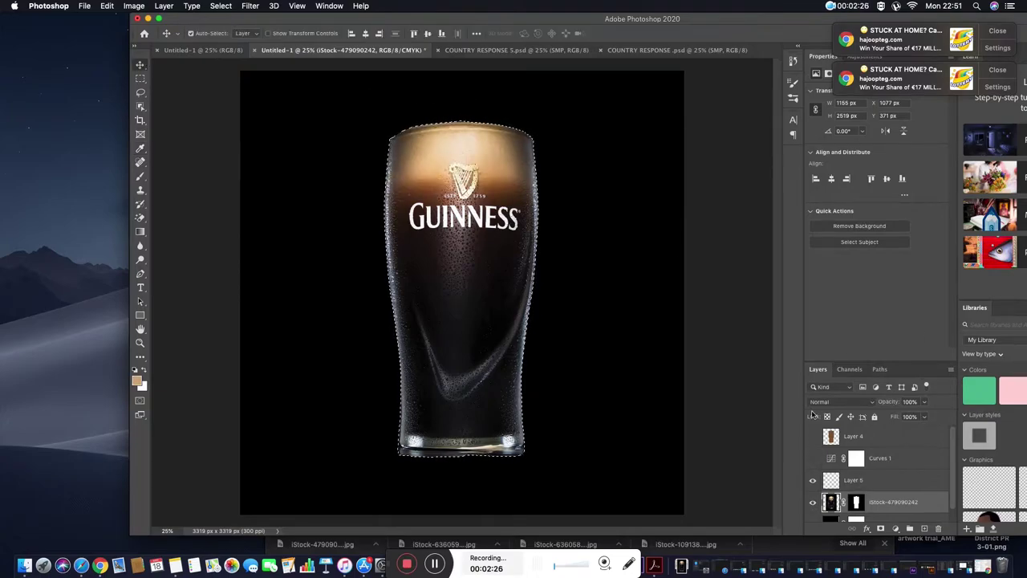
{"action": "left_click", "coordinate": [859, 478]}
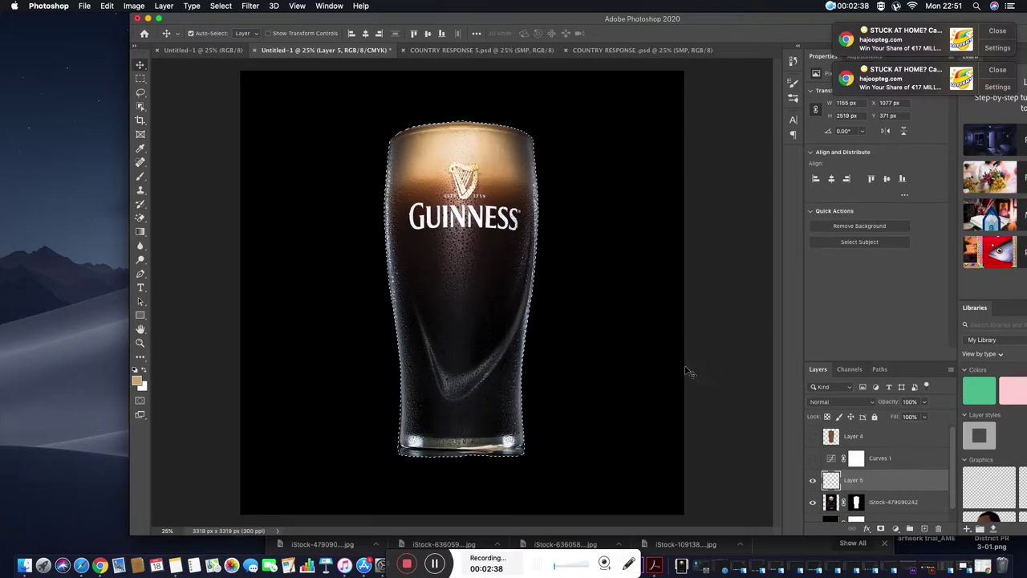
{"action": "key", "text": "alt+BackSpace"}
- Shift the selection outline slightly with Select > Transform Selection
{"action": "left_click", "coordinate": [141, 78]}
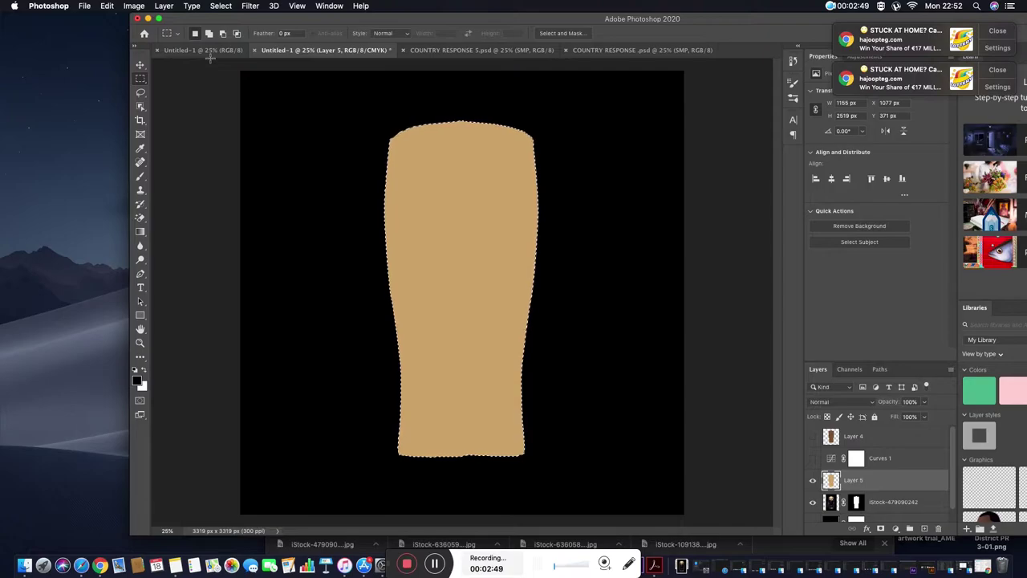
{"action": "left_click", "coordinate": [137, 6]}
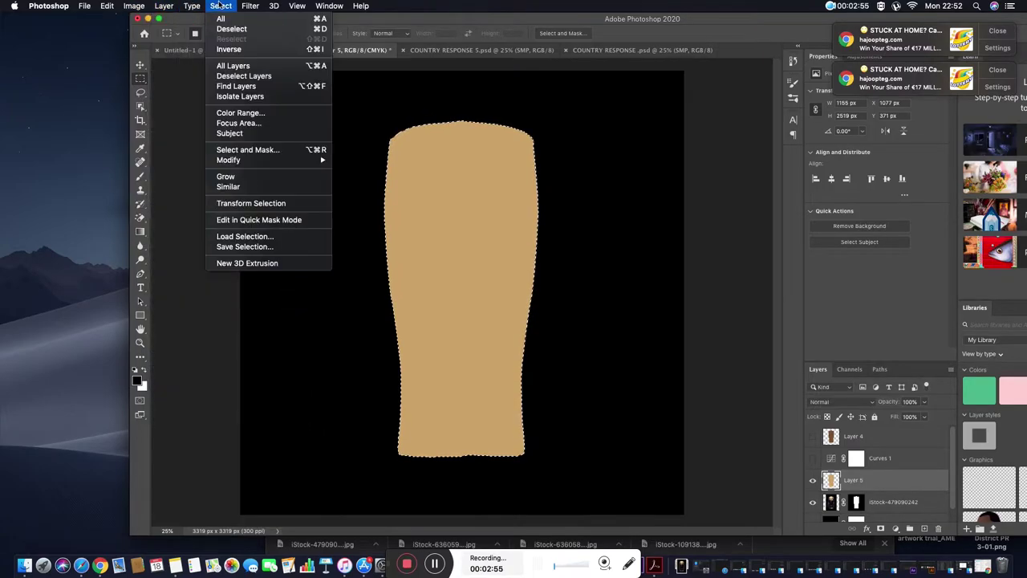
{"action": "left_click", "coordinate": [251, 203]}
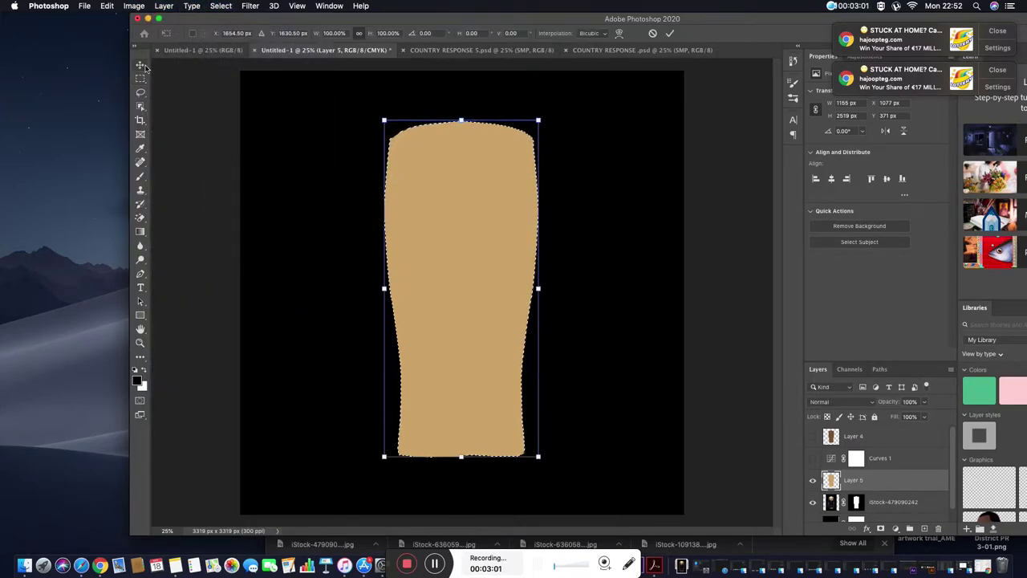
{"action": "left_click_drag", "start_coordinate": [434, 180], "coordinate": [433, 185]}
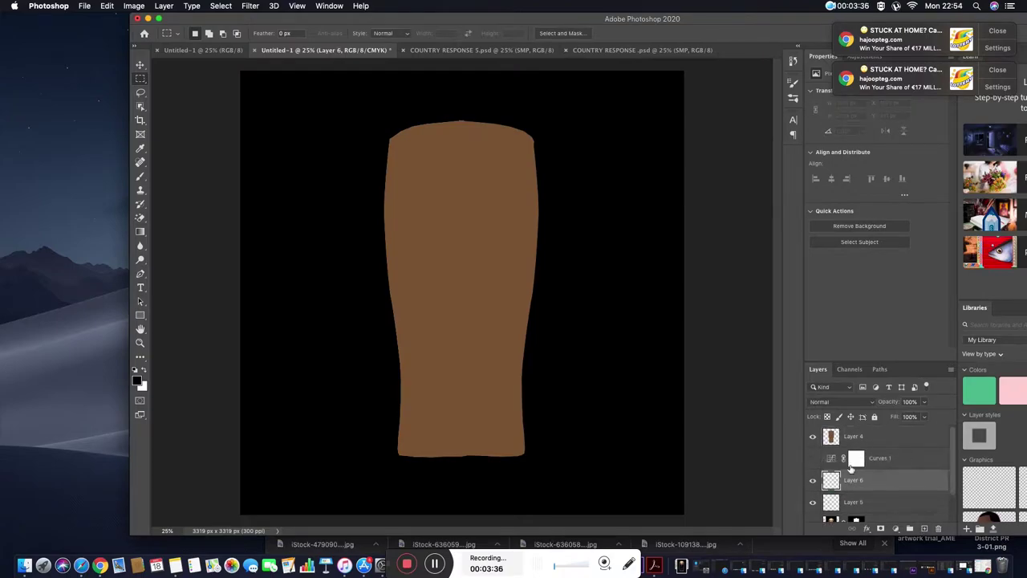
{"action": "left_click", "coordinate": [851, 438]}
- Fill the glass-shaped selection on Layer 6 with tan
{"action": "left_click", "coordinate": [851, 481]}
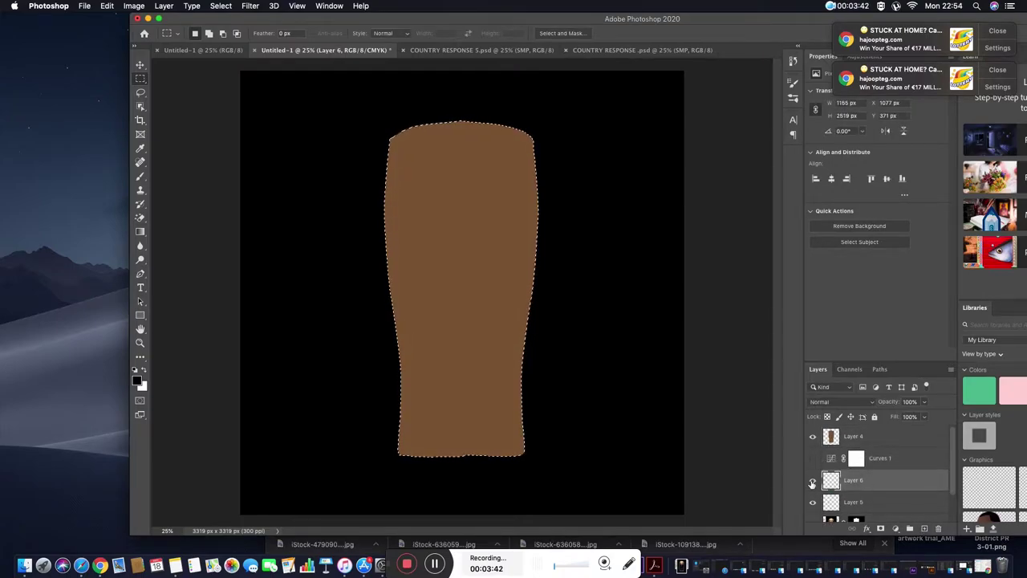
{"action": "left_click", "coordinate": [813, 437]}
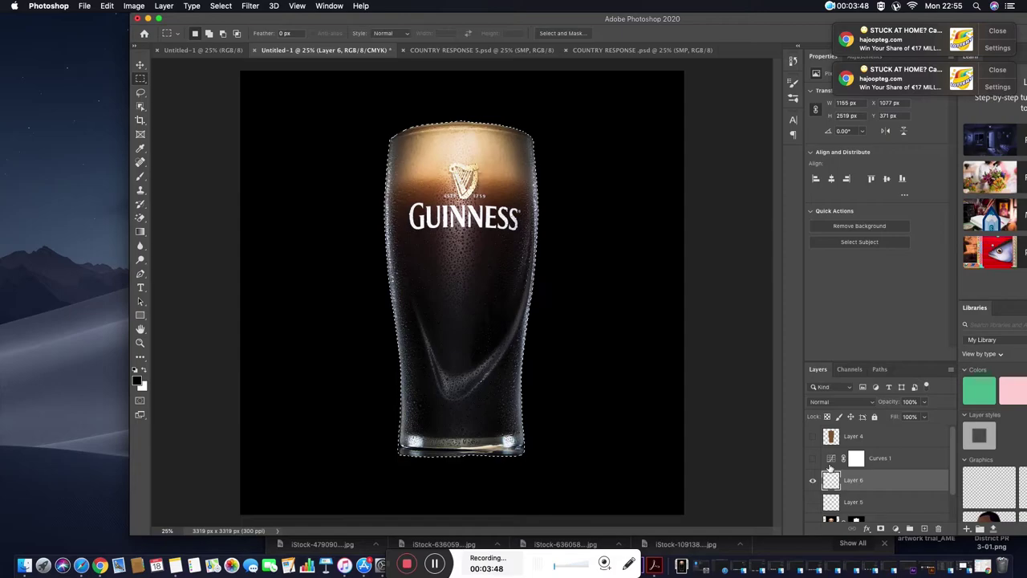
{"action": "left_click", "coordinate": [855, 436]}
{"action": "left_click", "coordinate": [853, 480]}
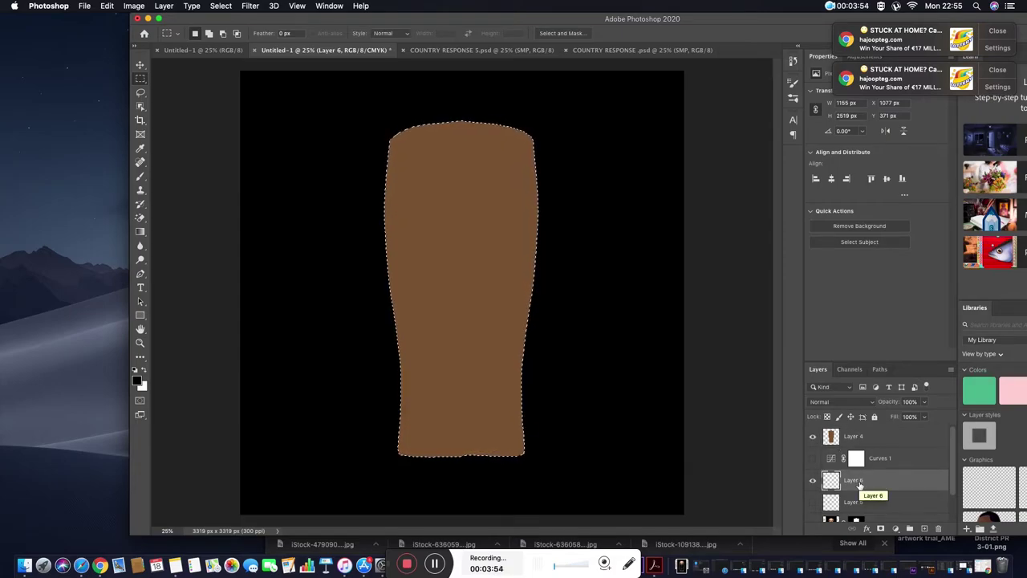
{"action": "key", "text": "shift+BackSpace"}
{"action": "key", "text": "Return"}
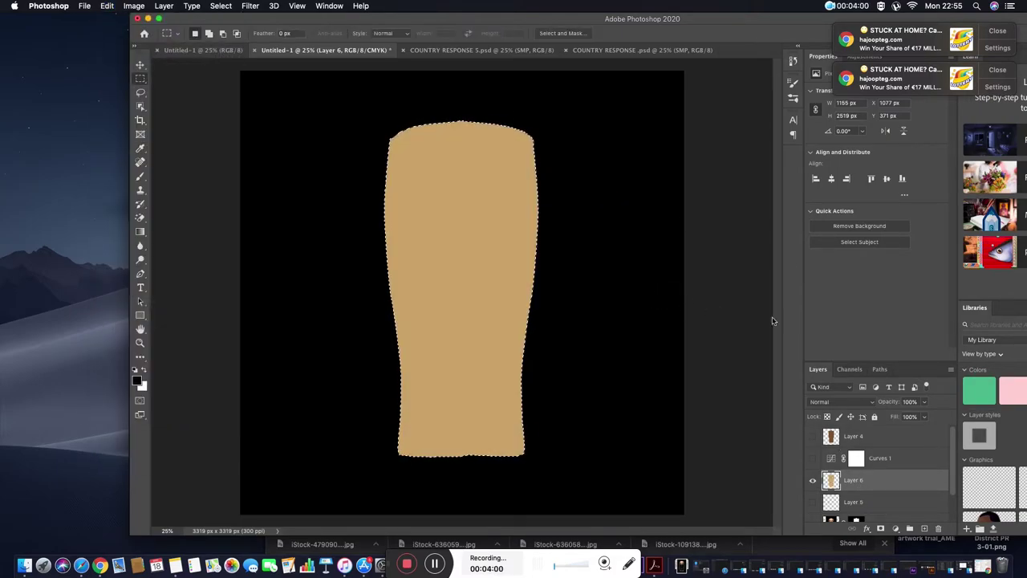
- Shift the glass selection about 212 px right with Transform Selection and reactivate Layer 4
{"action": "left_click_drag", "start_coordinate": [504, 180], "coordinate": [502, 210]}
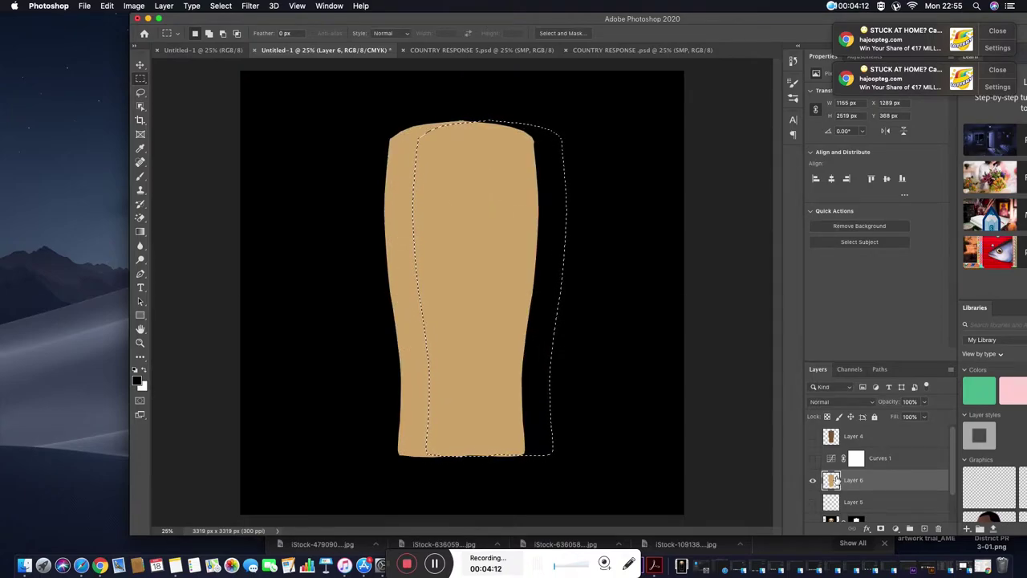
{"action": "key", "text": "Return"}
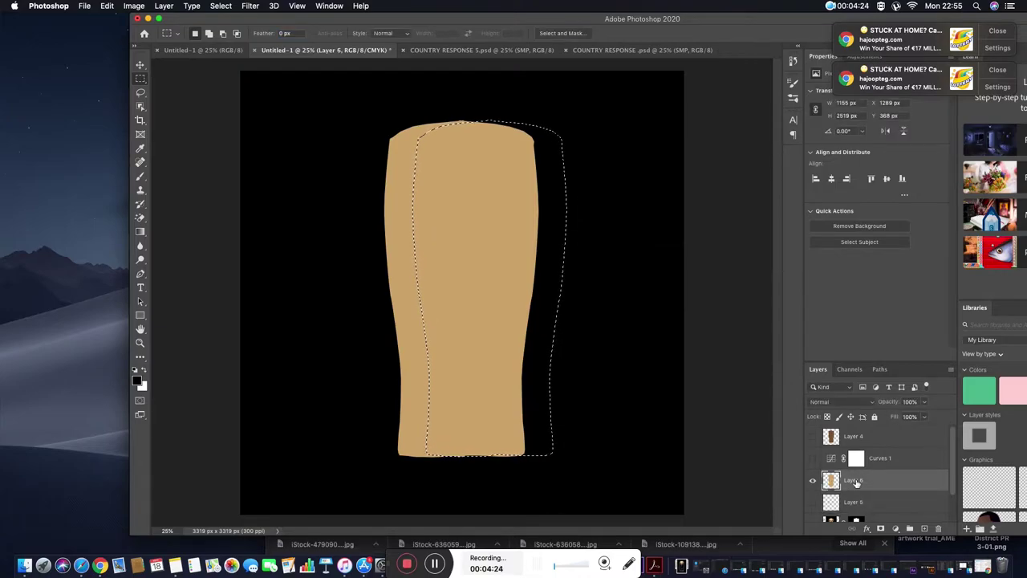
{"action": "left_click", "coordinate": [142, 67]}
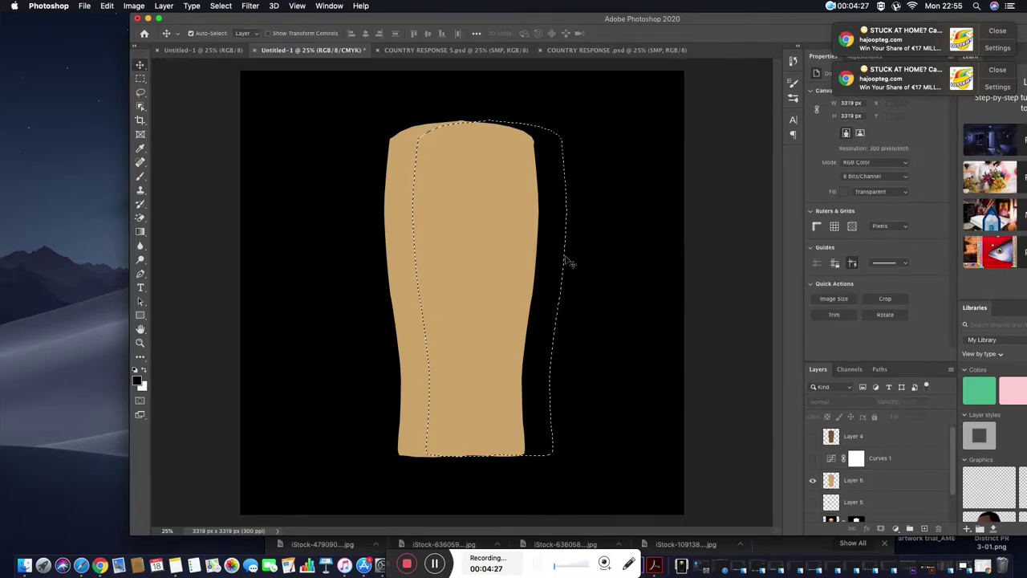
{"action": "left_click", "coordinate": [220, 6]}
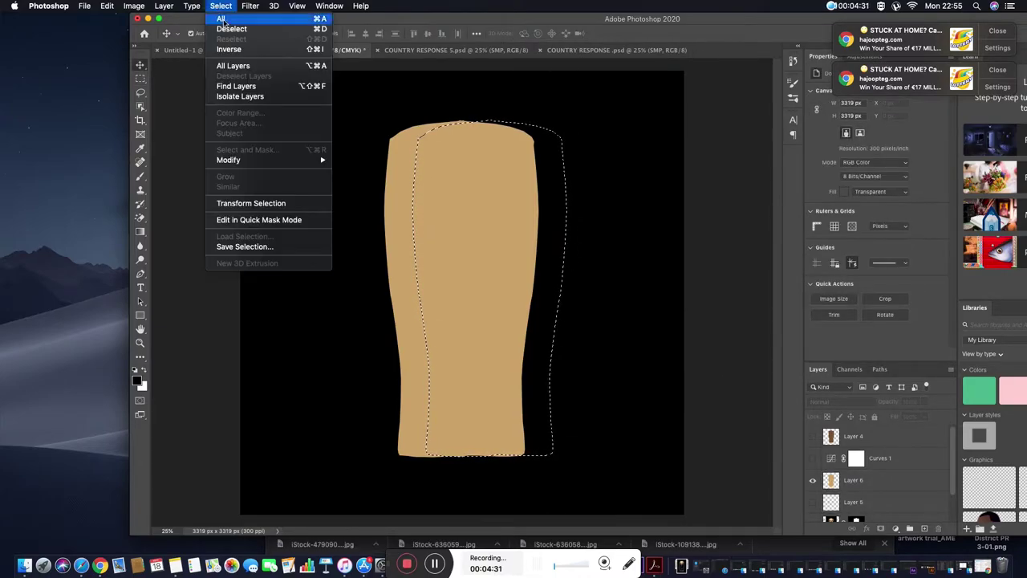
{"action": "left_click", "coordinate": [294, 205]}
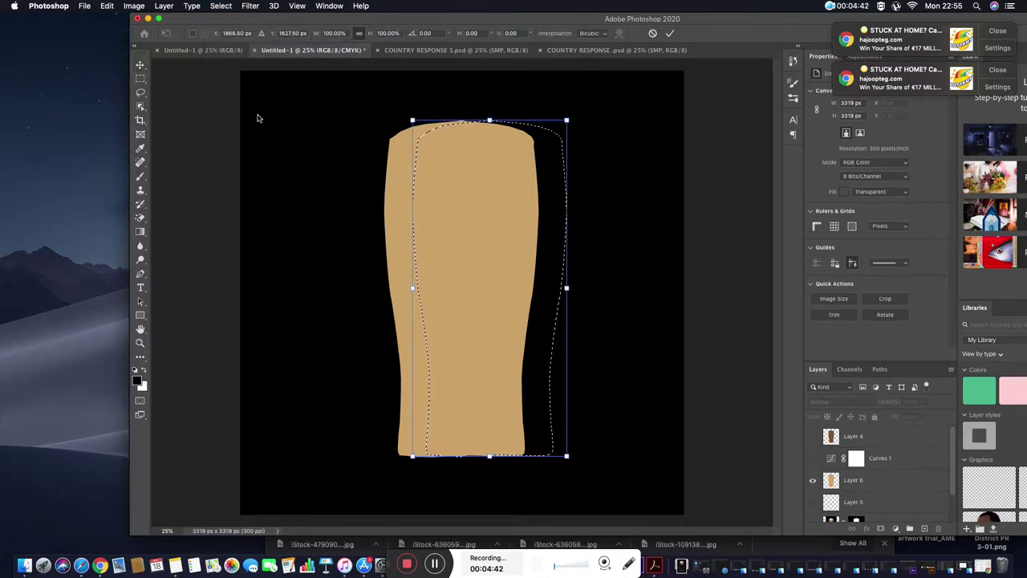
{"action": "key", "text": "Return"}
{"action": "left_click", "coordinate": [812, 436]}
{"action": "left_click", "coordinate": [883, 436]}
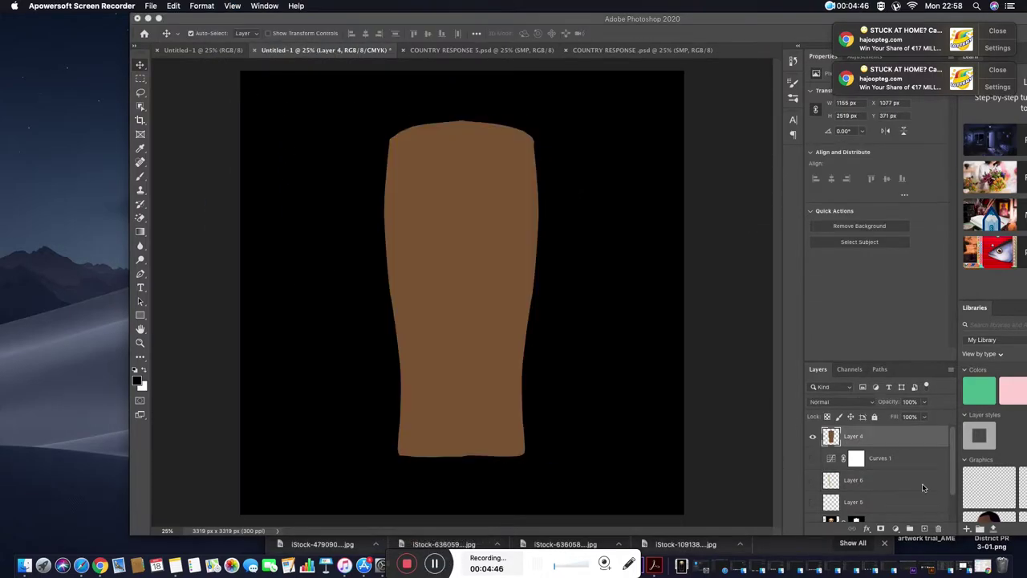
- Add Layer 7 and fill the glass selection on it with tan
{"action": "left_click", "coordinate": [835, 438], "text": "super"}
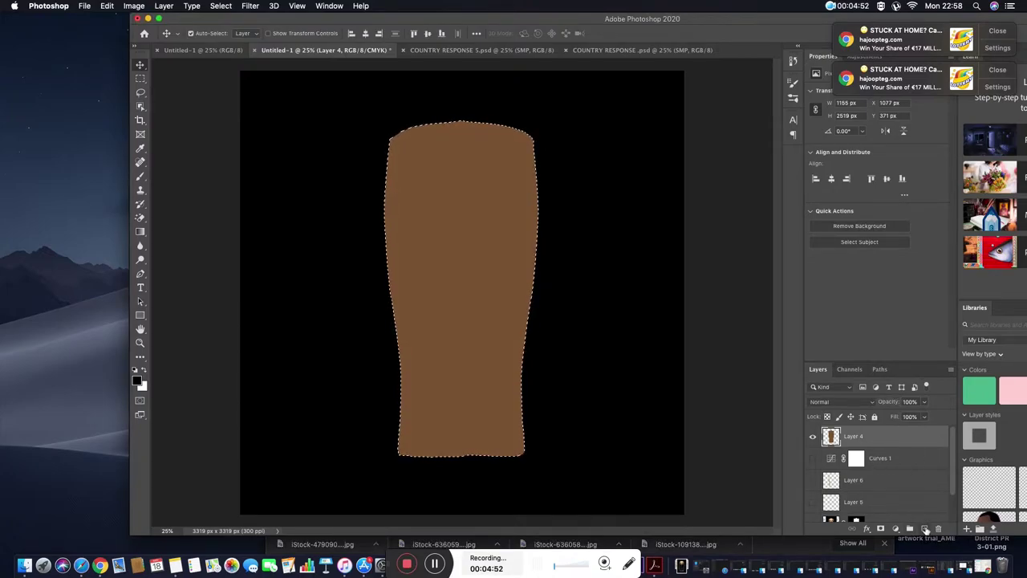
{"action": "key", "text": "super+shift+alt+n"}
{"action": "left_click", "coordinate": [106, 5]}
{"action": "left_click", "coordinate": [129, 171]}
{"action": "key", "text": "Return"}
- Shift the selection slightly left and delete the tan inside, leaving an edge strip
{"action": "left_click", "coordinate": [220, 6]}
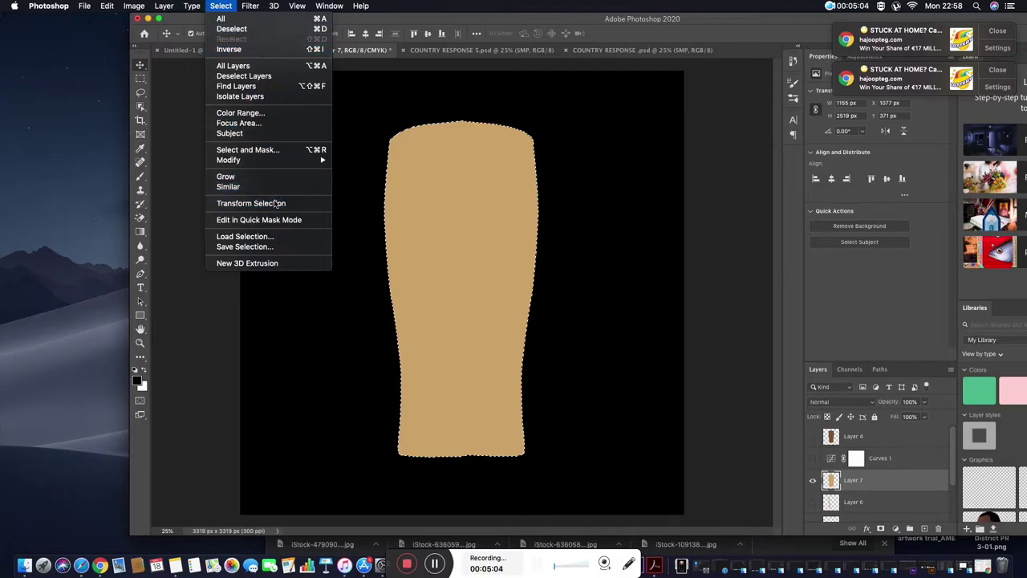
{"action": "left_click", "coordinate": [233, 209]}
{"action": "left_click_drag", "start_coordinate": [471, 227], "coordinate": [469, 227]}
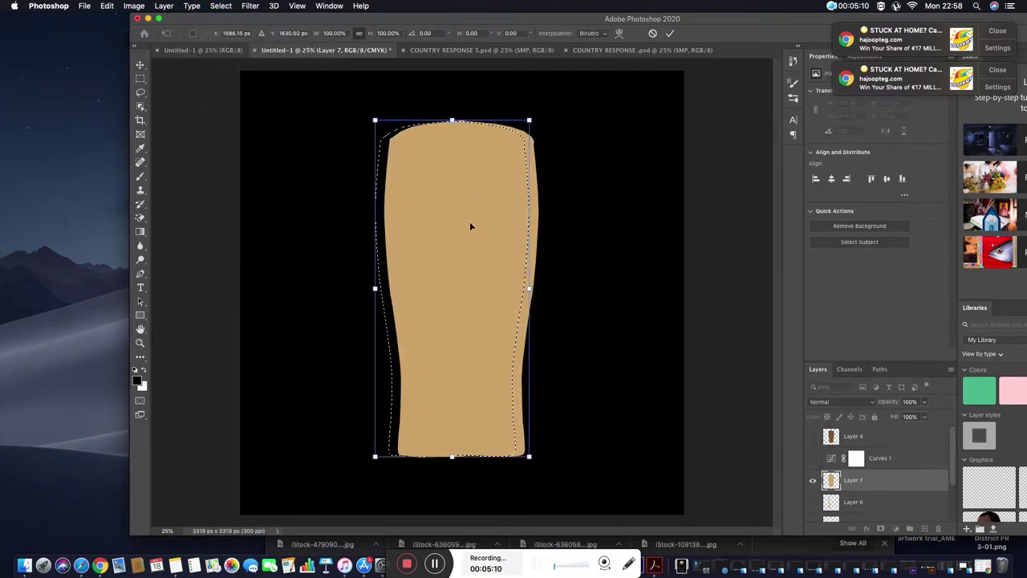
{"action": "key", "text": "Return"}
{"action": "key", "text": "Delete"}
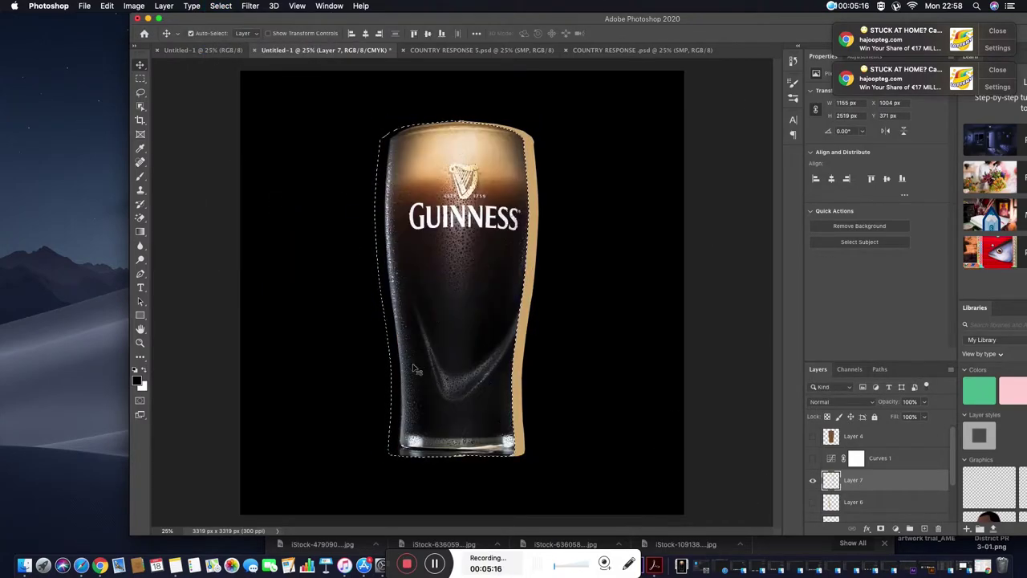
{"action": "left_click", "coordinate": [439, 573]}
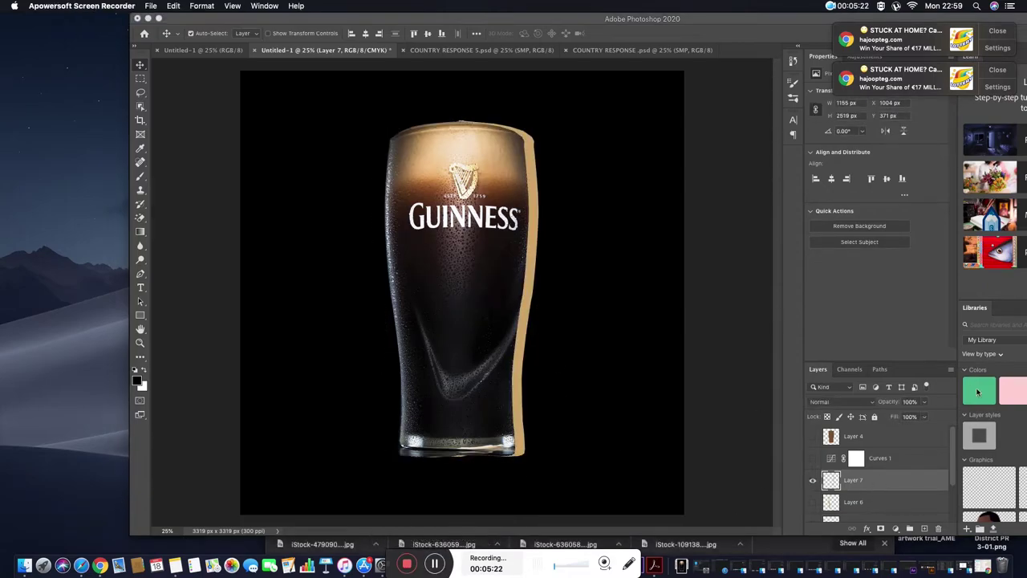
{"action": "left_click", "coordinate": [530, 241]}
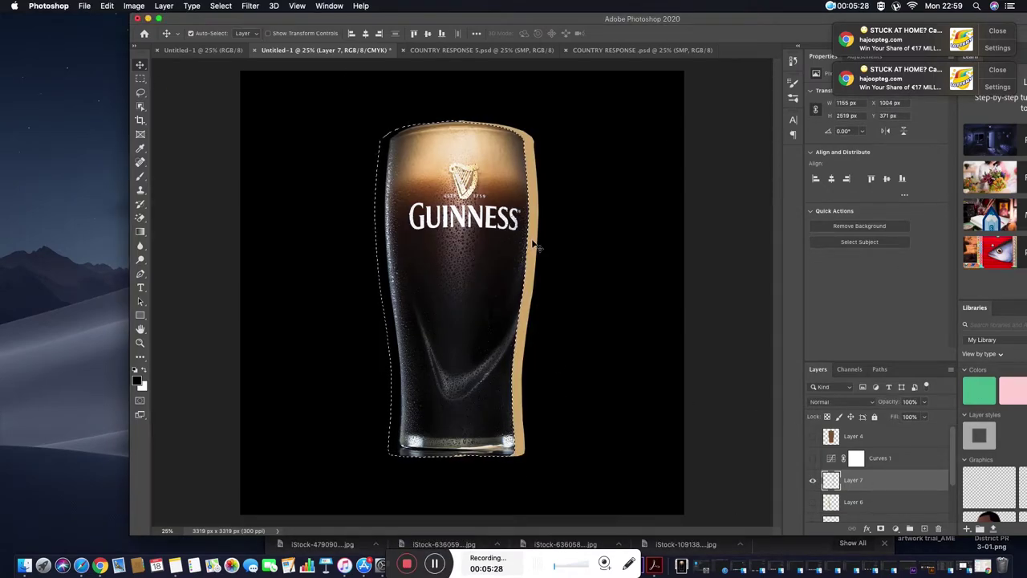
- Deselect and nudge the Layer 7 strip to the left
{"action": "left_click", "coordinate": [221, 5]}
{"action": "left_click", "coordinate": [241, 32]}
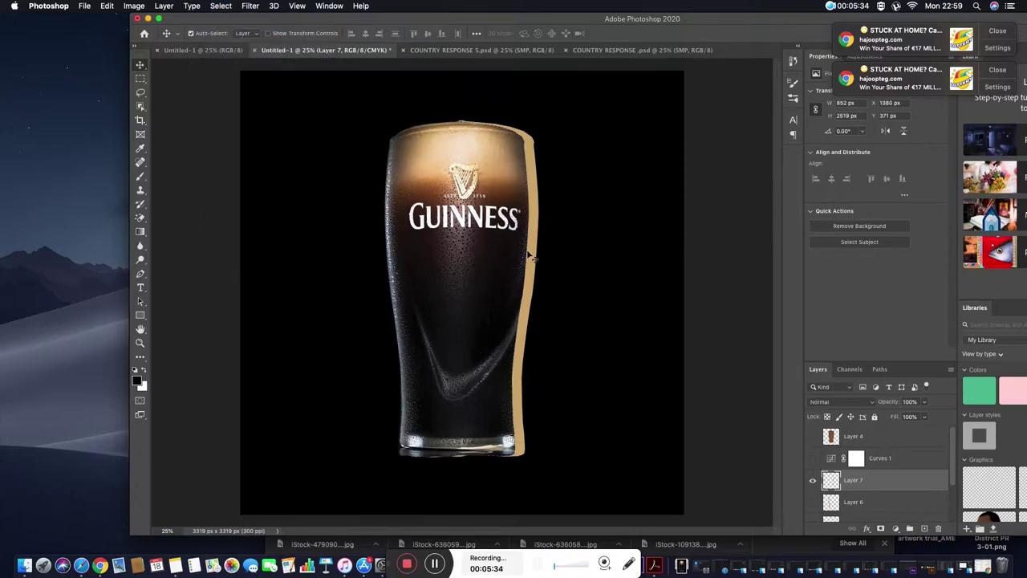
{"action": "key", "text": "shift+Left"}
- Show Layers 5 and 6, nudge the Layer 6 strip right, and set Layer 5 to Screen
{"action": "key", "text": "shift+Left"}
{"action": "key", "text": "Left"}
{"action": "key", "text": "Left"}
{"action": "left_click", "coordinate": [813, 506]}
{"action": "left_click", "coordinate": [883, 502]}
{"action": "key", "text": "shift+Right"}
{"action": "key", "text": "shift+Right"}
{"action": "key", "text": "shift+Right"}
{"action": "key", "text": "shift+Right"}
{"action": "key", "text": "shift+Right"}
{"action": "scroll", "coordinate": [949, 490], "scroll_direction": "down", "scroll_amount": 1}
{"action": "left_click", "coordinate": [813, 502]}
{"action": "key", "text": "shift+Right"}
{"action": "key", "text": "shift+Right"}
{"action": "key", "text": "shift+Right"}
{"action": "key", "text": "shift+Right"}
{"action": "key", "text": "shift+Right"}
{"action": "key", "text": "shift+Right"}
{"action": "key", "text": "shift+Right"}
{"action": "key", "text": "shift+Right"}
{"action": "key", "text": "shift+Right"}
{"action": "key", "text": "shift+Right"}
{"action": "key", "text": "shift+Right"}
{"action": "key", "text": "shift+Right"}
{"action": "key", "text": "shift+Right"}
{"action": "key", "text": "shift+Right"}
{"action": "key", "text": "shift+Right"}
{"action": "key", "text": "shift+Right"}
{"action": "key", "text": "shift+Right"}
{"action": "key", "text": "shift+Right"}
{"action": "key", "text": "shift+Left"}
{"action": "key", "text": "shift+Left"}
{"action": "key", "text": "shift+Left"}
{"action": "key", "text": "shift+Left"}
{"action": "key", "text": "shift+Left"}
{"action": "key", "text": "shift+Left"}
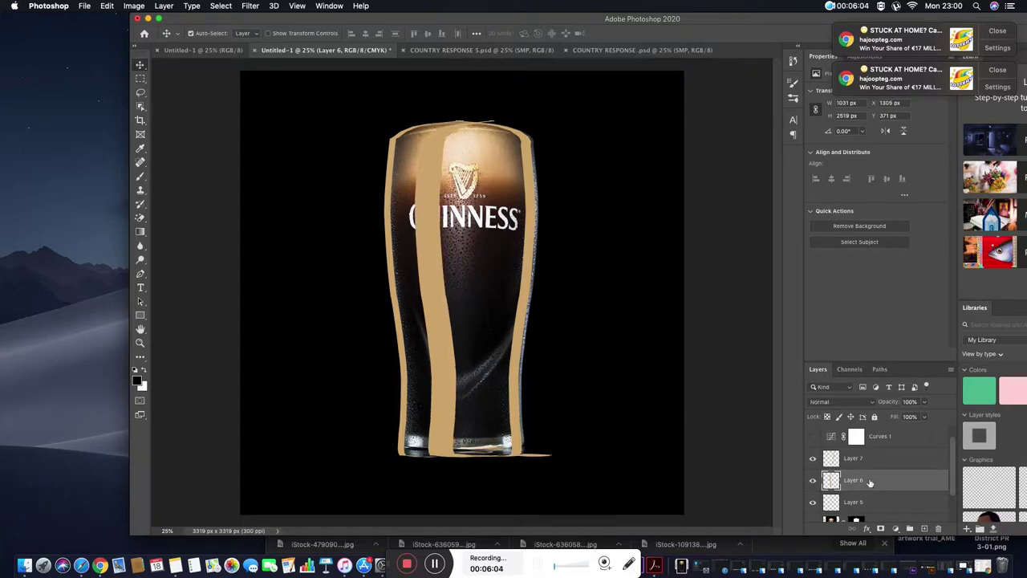
{"action": "left_click", "coordinate": [839, 401]}
{"action": "left_click", "coordinate": [866, 404]}
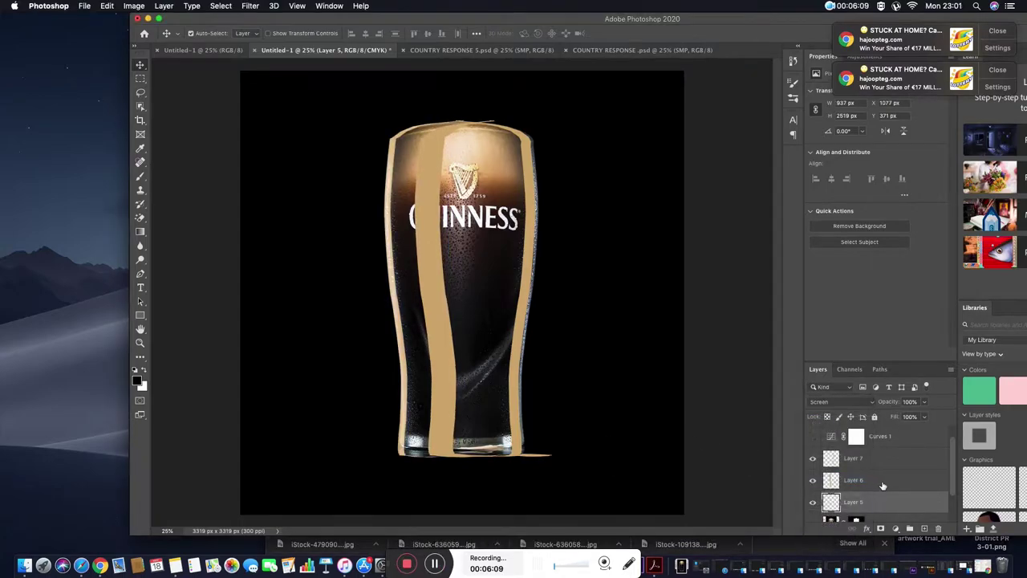
- Set Layer 7 to Screen and lower its saturation to -65 with Hue/Saturation
{"action": "left_click", "coordinate": [865, 403]}
{"action": "key", "text": "Escape"}
{"action": "left_click", "coordinate": [853, 457]}
{"action": "left_click", "coordinate": [839, 401]}
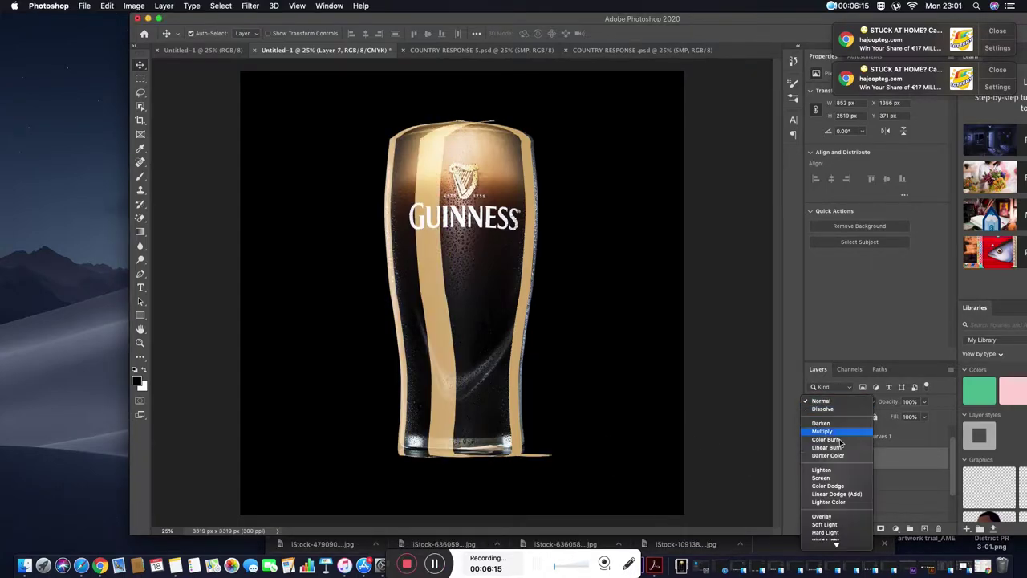
{"action": "left_click", "coordinate": [826, 479]}
{"action": "left_click", "coordinate": [134, 5]}
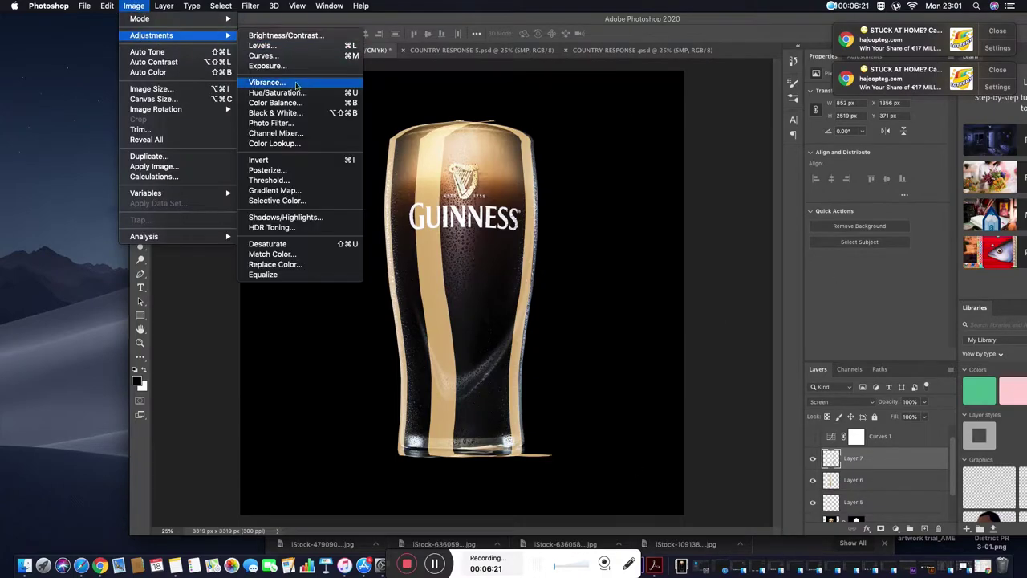
{"action": "left_click", "coordinate": [565, 241]}
{"action": "left_click_drag", "start_coordinate": [629, 245], "coordinate": [594, 247]}
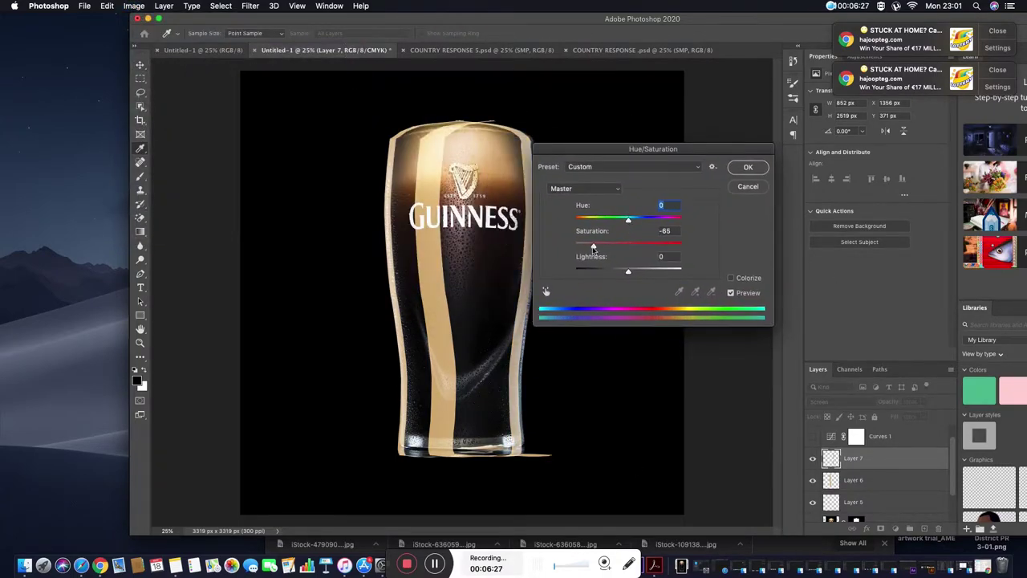
{"action": "left_click", "coordinate": [749, 166]}
- Desaturate Layer 6 to -65 and Layer 5 to -69, then hide Layers 6 and 7
{"action": "left_click", "coordinate": [853, 480]}
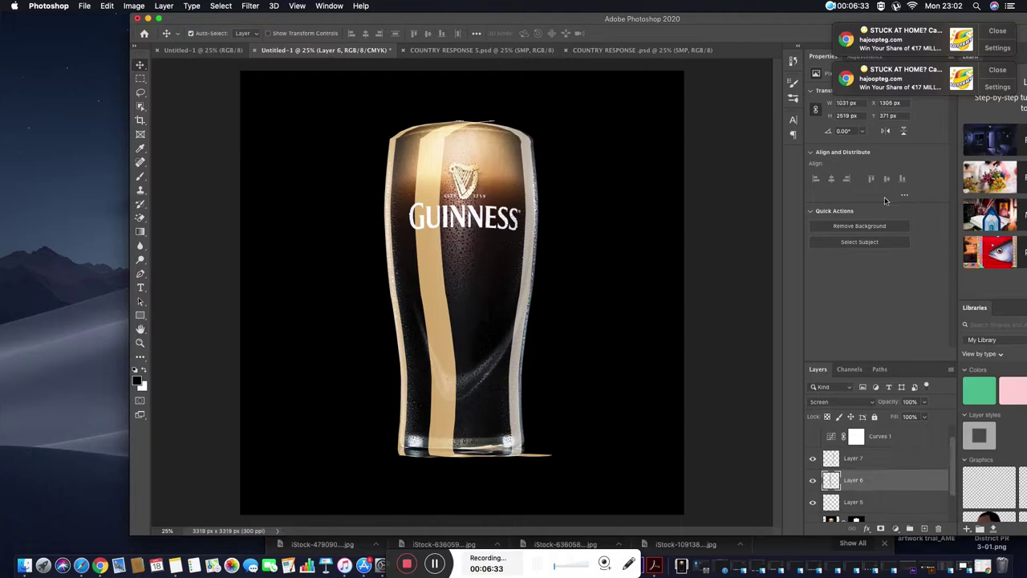
{"action": "left_click", "coordinate": [134, 5]}
{"action": "left_click", "coordinate": [306, 95]}
{"action": "left_click_drag", "start_coordinate": [629, 244], "coordinate": [592, 246]}
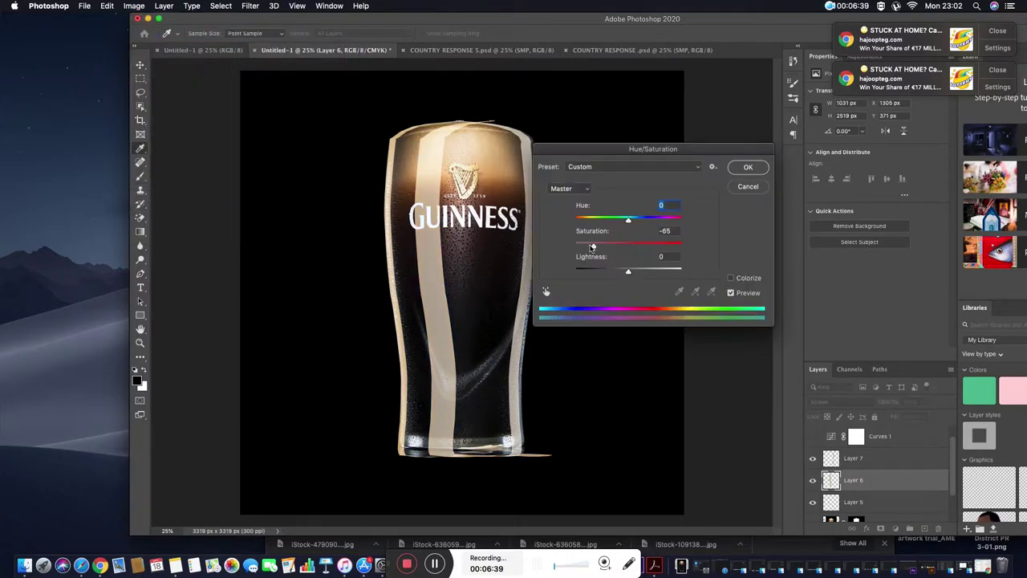
{"action": "key", "text": "Return"}
{"action": "left_click", "coordinate": [866, 502]}
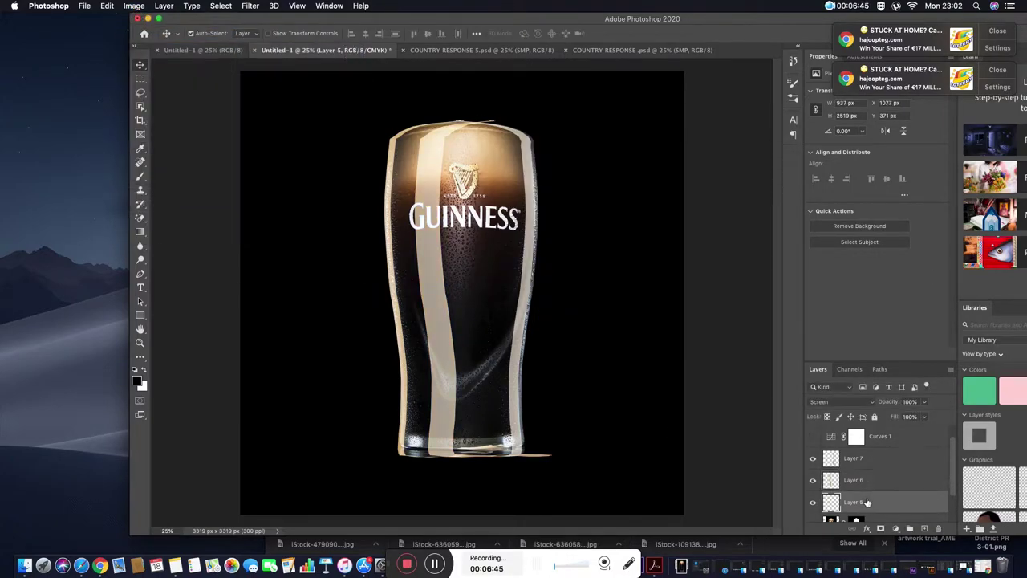
{"action": "left_click", "coordinate": [133, 6]}
{"action": "left_click", "coordinate": [305, 95]}
{"action": "left_click_drag", "start_coordinate": [628, 243], "coordinate": [592, 246]}
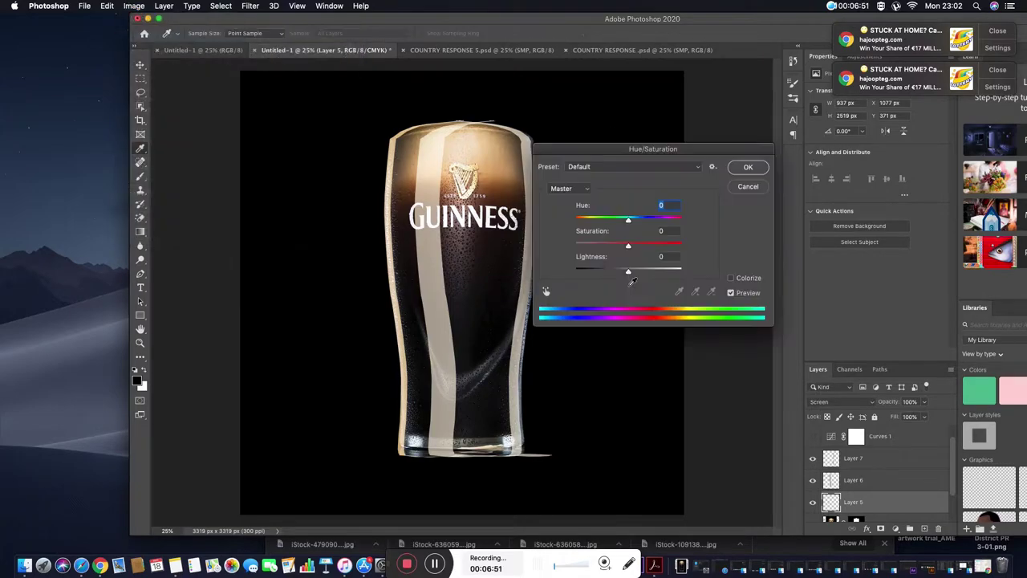
{"action": "key", "text": "Return"}
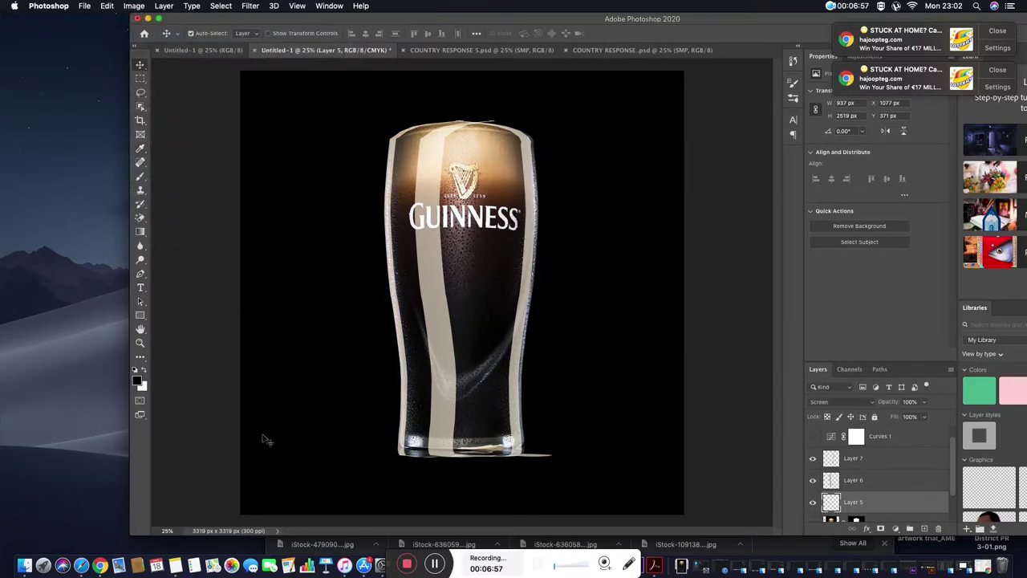
{"action": "left_click_drag", "start_coordinate": [812, 458], "coordinate": [814, 484]}
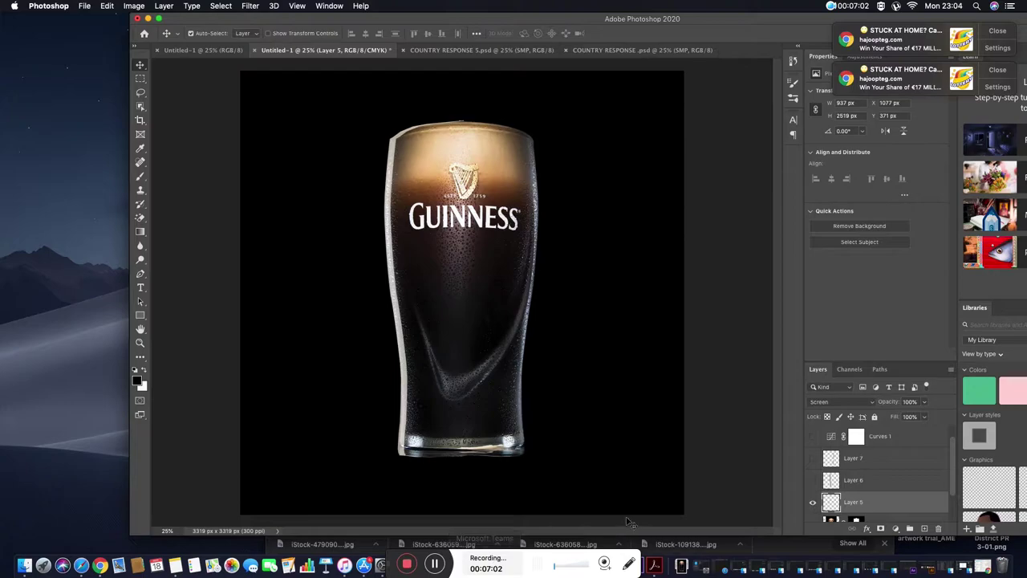
- Clip Layer 5 to the glass layer and lower the Color Fill 1 opacity
{"action": "left_click", "coordinate": [136, 6]}
{"action": "mouse_move", "coordinate": [164, 6]}
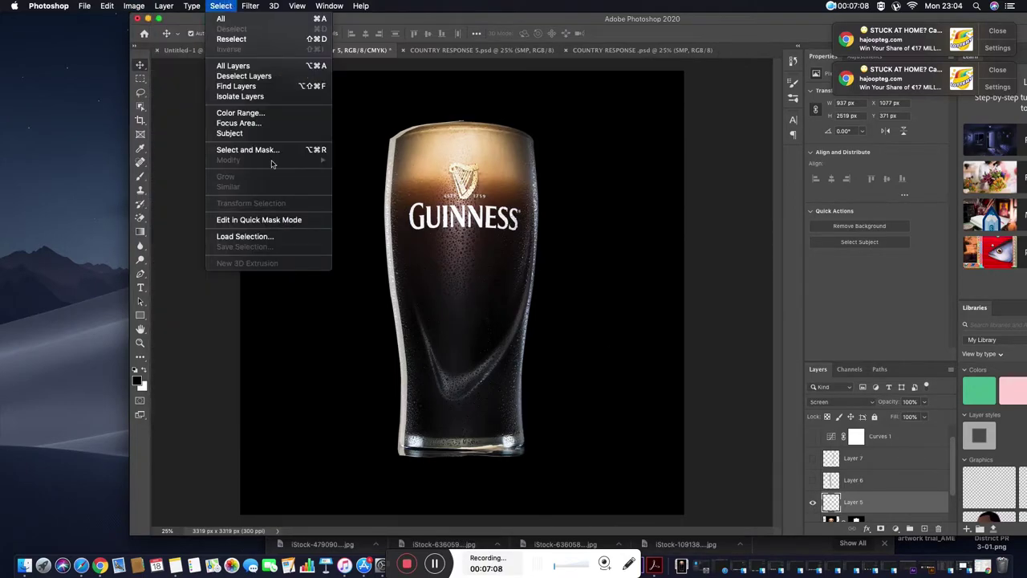
{"action": "left_click", "coordinate": [198, 197]}
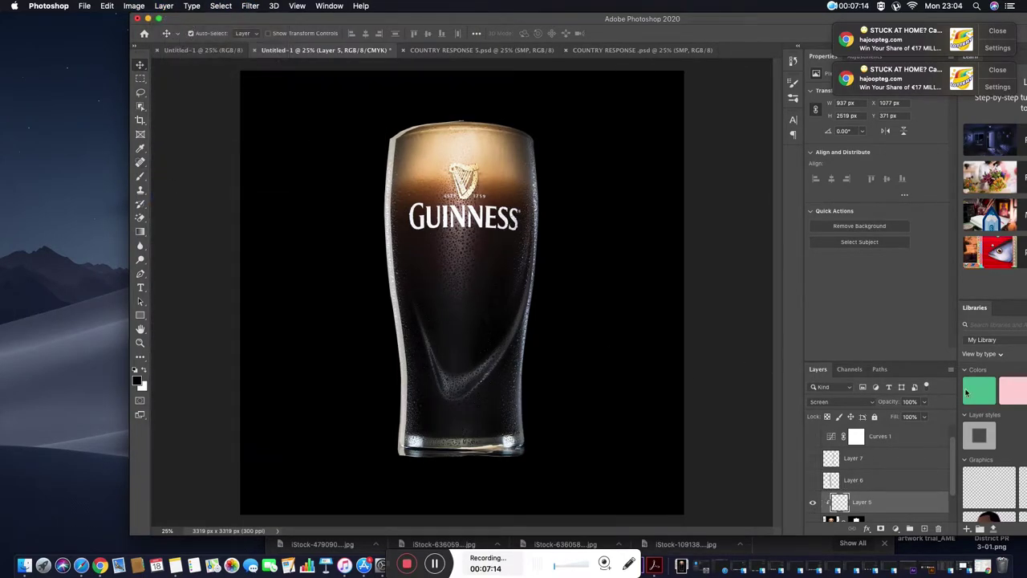
{"action": "left_click_drag", "start_coordinate": [955, 476], "coordinate": [955, 510]}
{"action": "left_click", "coordinate": [882, 511]}
{"action": "left_click", "coordinate": [925, 402]}
{"action": "left_click_drag", "start_coordinate": [898, 417], "coordinate": [910, 418]}
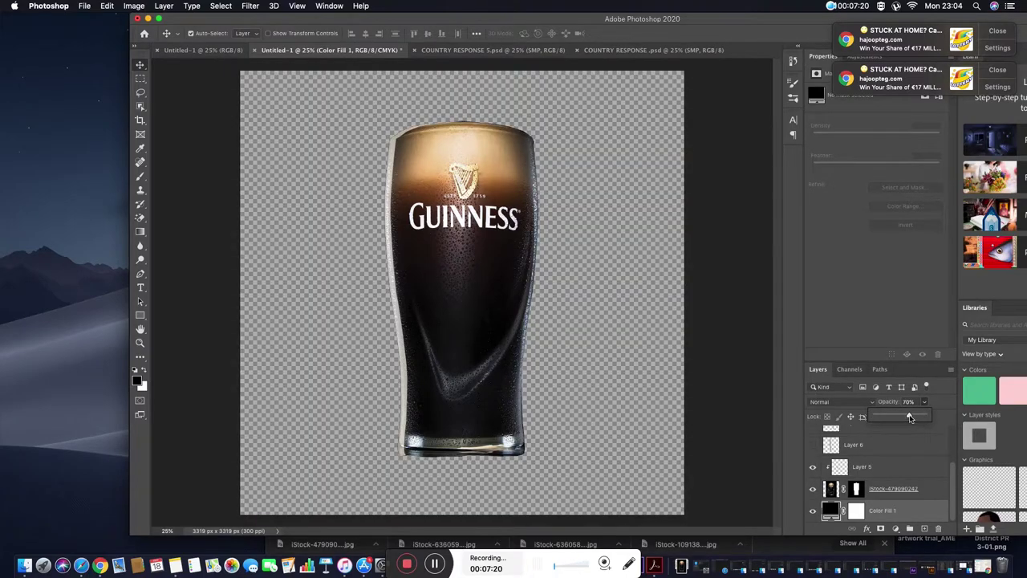
- Apply a Gaussian Blur of about 28.9 px to Layer 5's stripe
{"action": "left_click", "coordinate": [882, 466]}
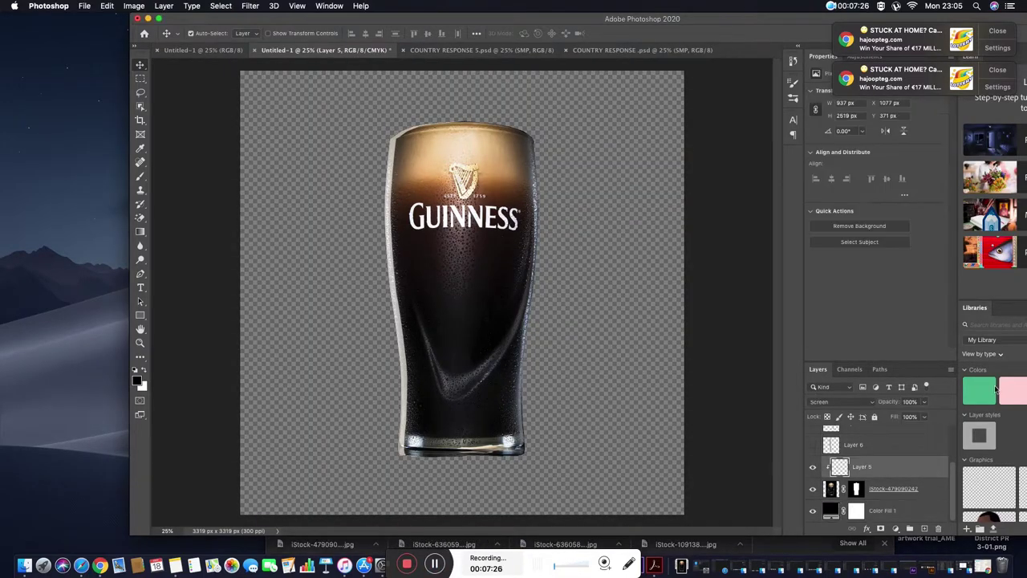
{"action": "left_click", "coordinate": [248, 5]}
{"action": "left_click", "coordinate": [401, 172]}
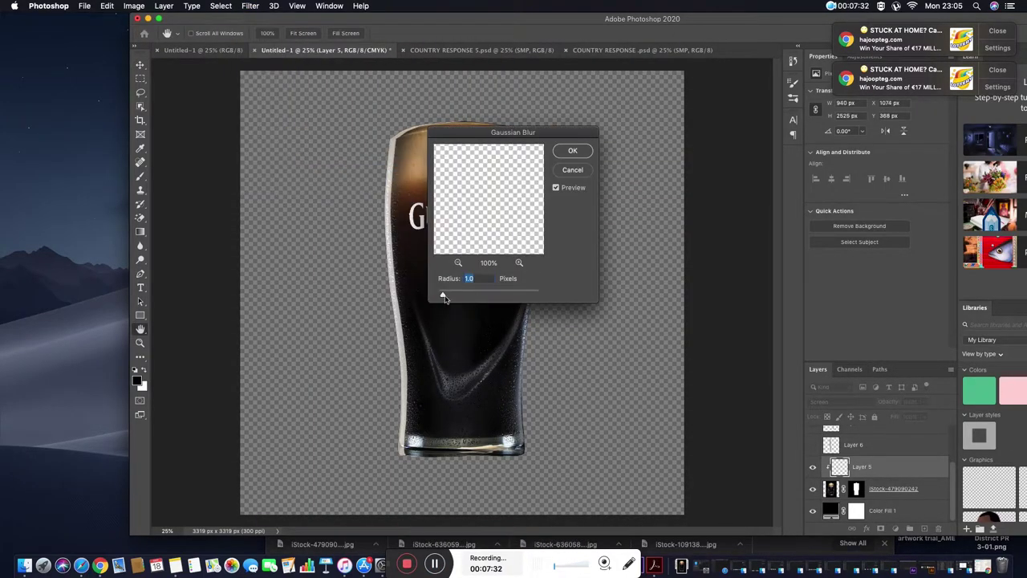
{"action": "left_click_drag", "start_coordinate": [576, 343], "coordinate": [601, 344]}
{"action": "left_click", "coordinate": [694, 198]}
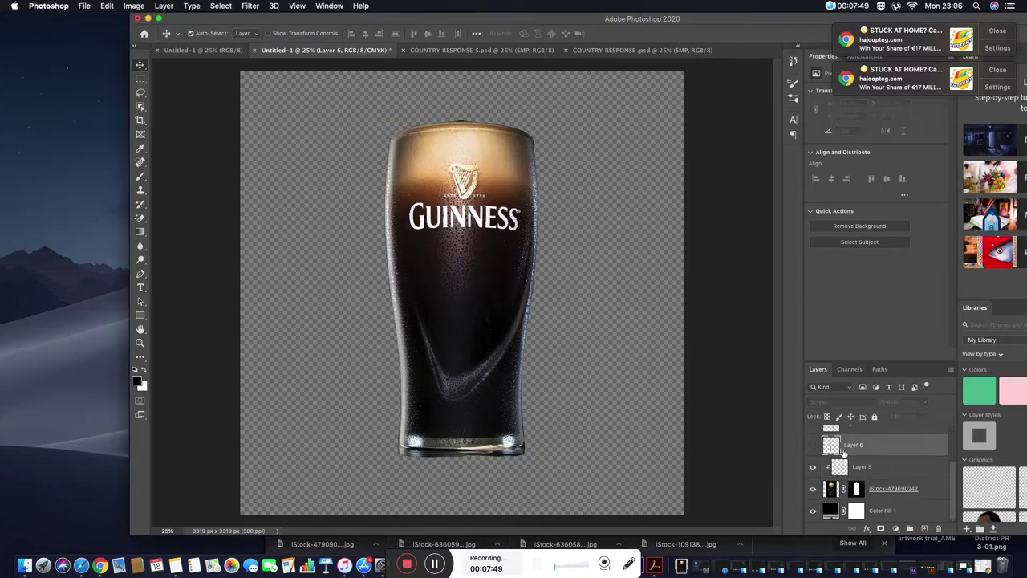
- Show Layer 7 and clip the stripe layers to the glass
{"action": "left_click", "coordinate": [813, 438]}
{"action": "left_click", "coordinate": [250, 5]}
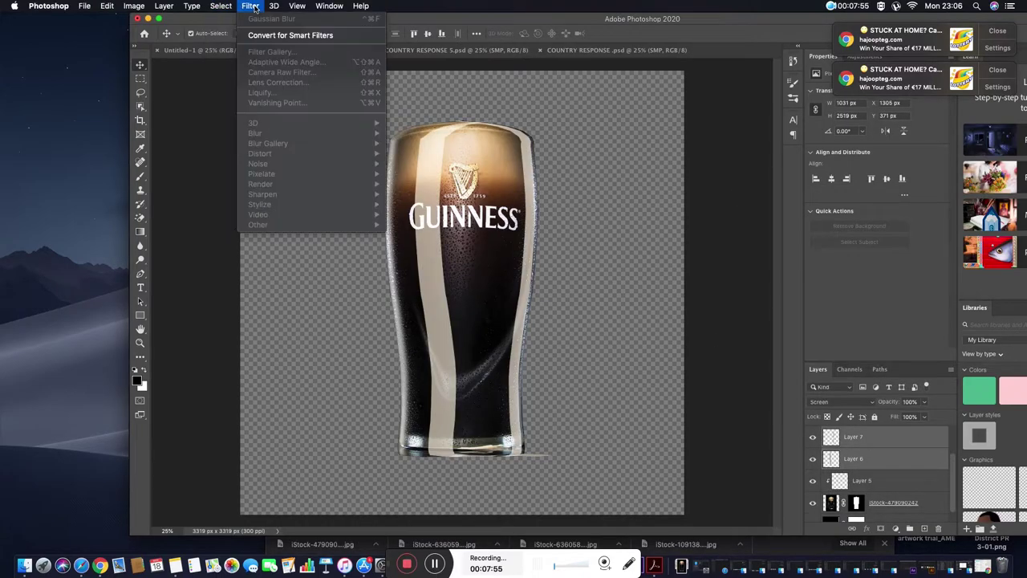
{"action": "left_click", "coordinate": [197, 197]}
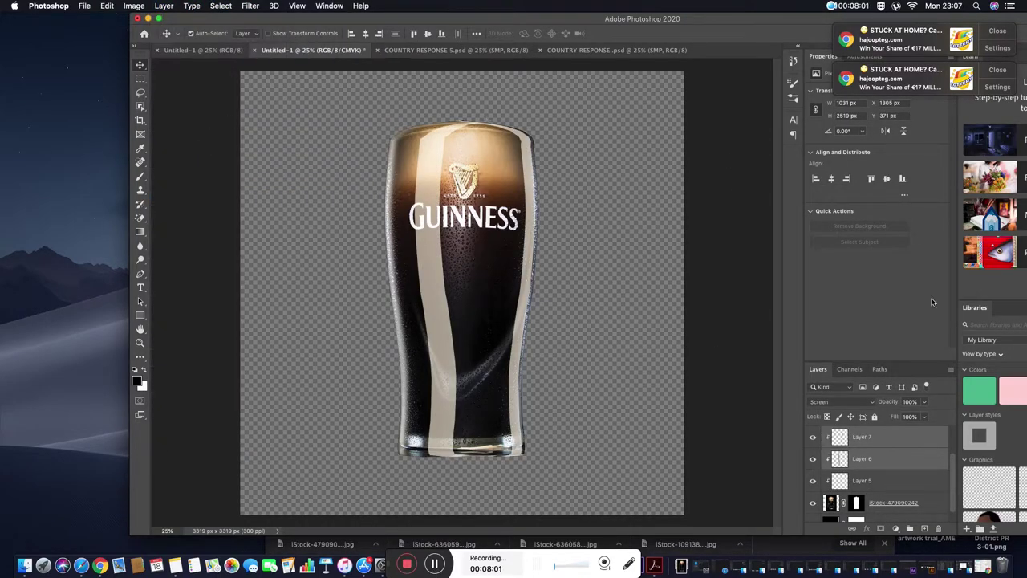
{"action": "left_click", "coordinate": [883, 461]}
- Gaussian-blur Layer 6's stripe and narrow it from its left side
{"action": "left_click", "coordinate": [250, 6]}
{"action": "left_click", "coordinate": [421, 174]}
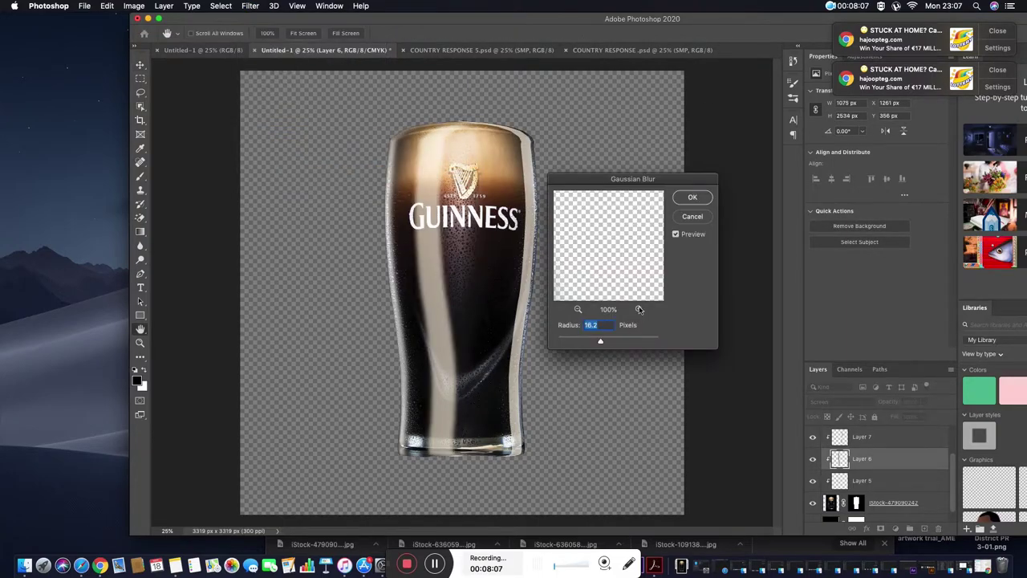
{"action": "left_click_drag", "start_coordinate": [608, 342], "coordinate": [615, 343]}
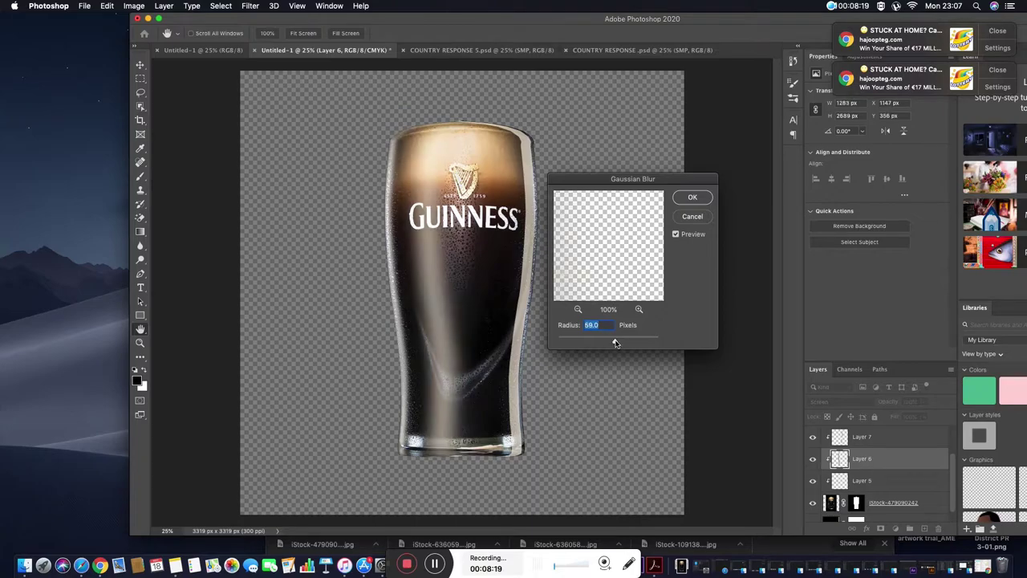
{"action": "key", "text": "Return"}
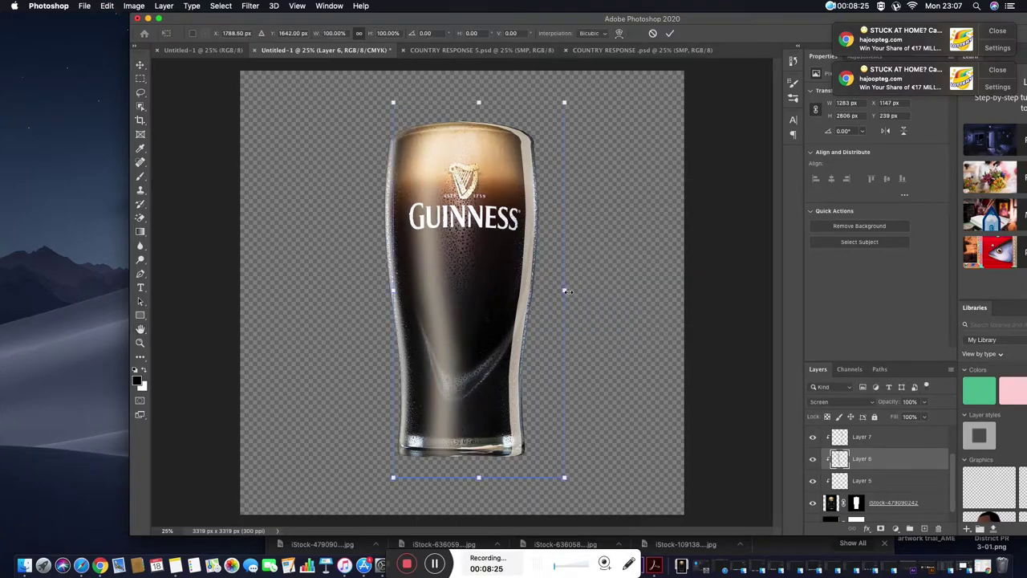
{"action": "left_click_drag", "start_coordinate": [565, 290], "coordinate": [584, 282]}
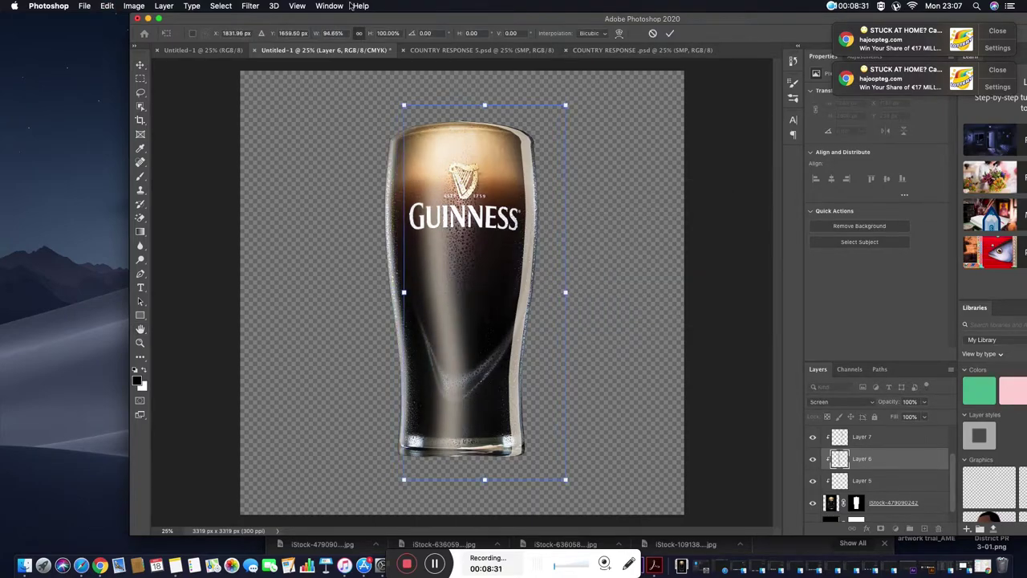
{"action": "key", "text": "Return"}
- Soften Layer 7's stripe with a 21.9 px Gaussian Blur
{"action": "key", "text": "alt+bracketright"}
{"action": "left_click", "coordinate": [261, 7]}
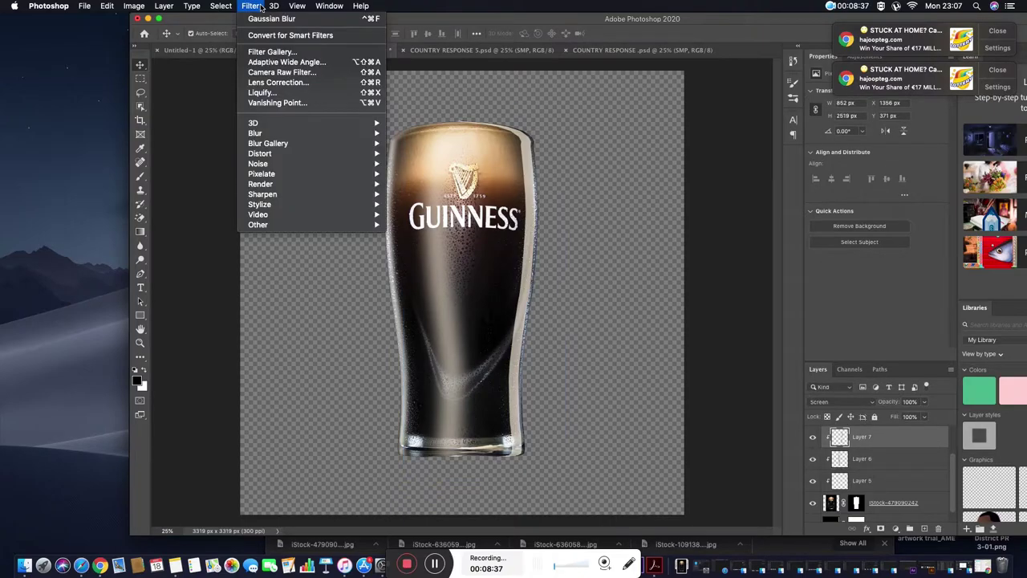
{"action": "left_click", "coordinate": [430, 174]}
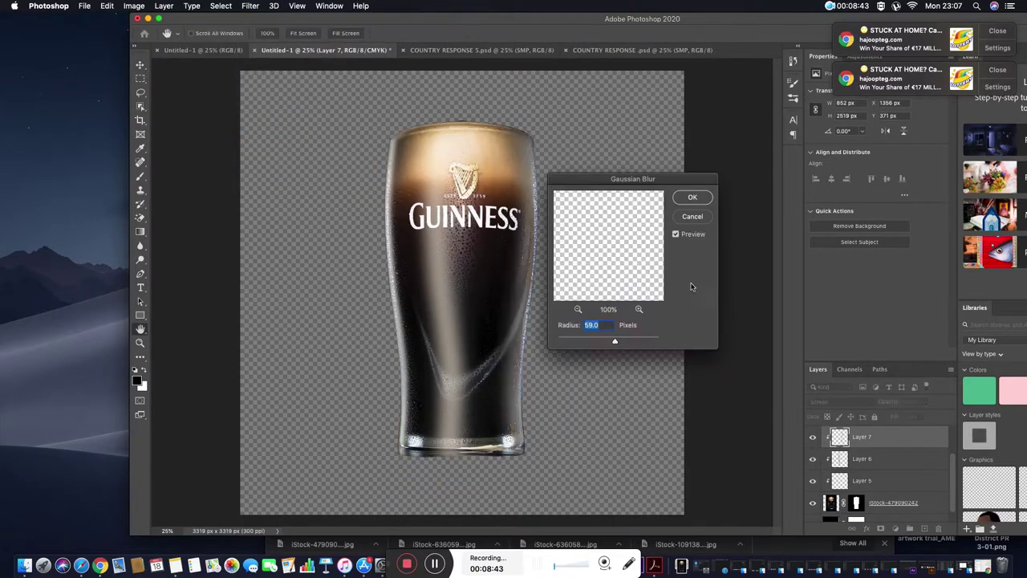
{"action": "left_click_drag", "start_coordinate": [611, 343], "coordinate": [607, 343]}
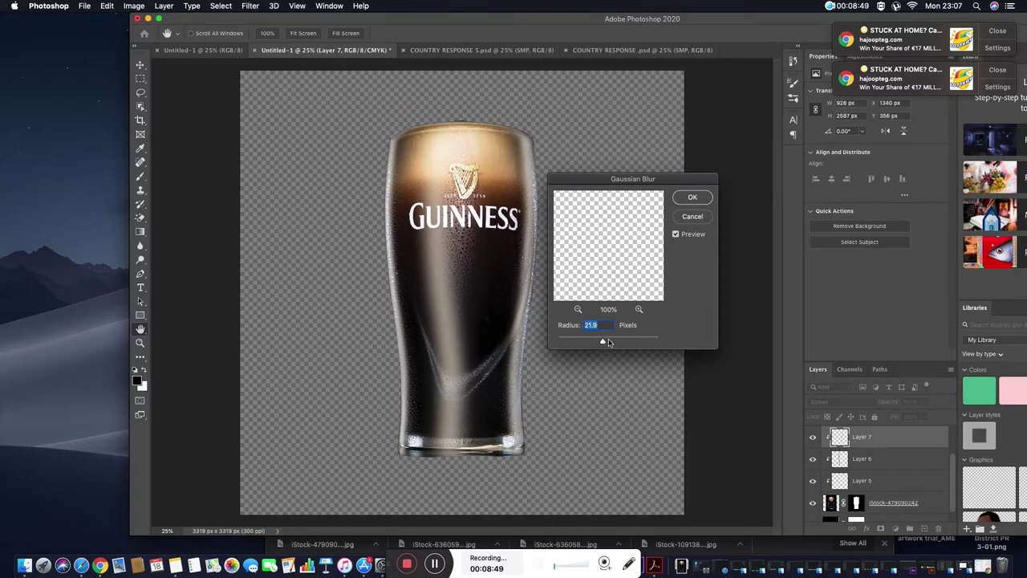
{"action": "left_click", "coordinate": [692, 199]}
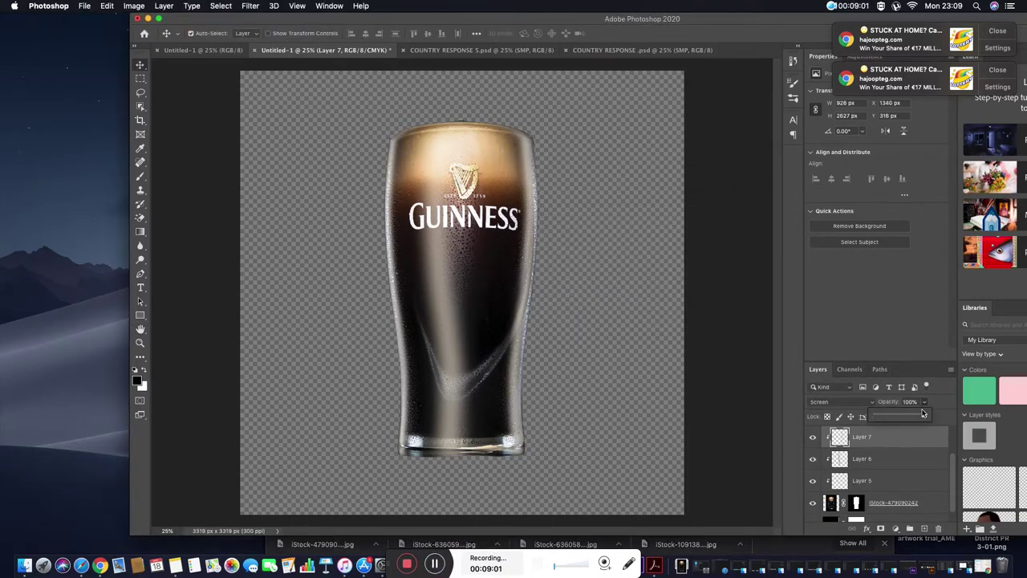
- Set Layers 7, 6 and 5 to 74%, 78% and 88% opacity and add a mask to Layer 7
{"action": "mouse_move", "coordinate": [923, 413]}
{"action": "left_mouse_down"}
{"action": "mouse_move", "coordinate": [910, 423]}
{"action": "mouse_move", "coordinate": [924, 416]}
{"action": "left_mouse_up"}
{"action": "left_click", "coordinate": [886, 463]}
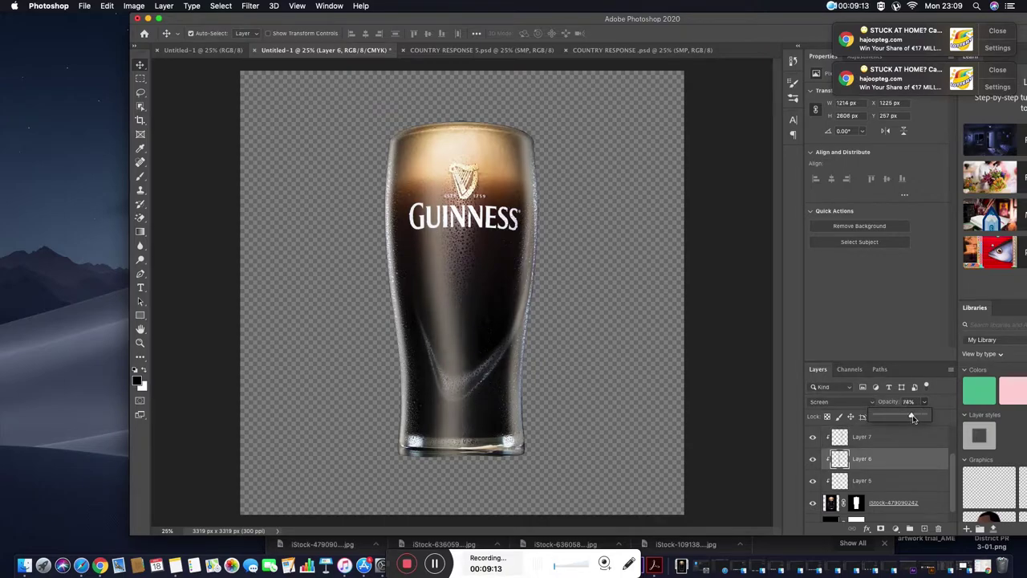
{"action": "left_click", "coordinate": [873, 479]}
{"action": "left_click", "coordinate": [925, 401]}
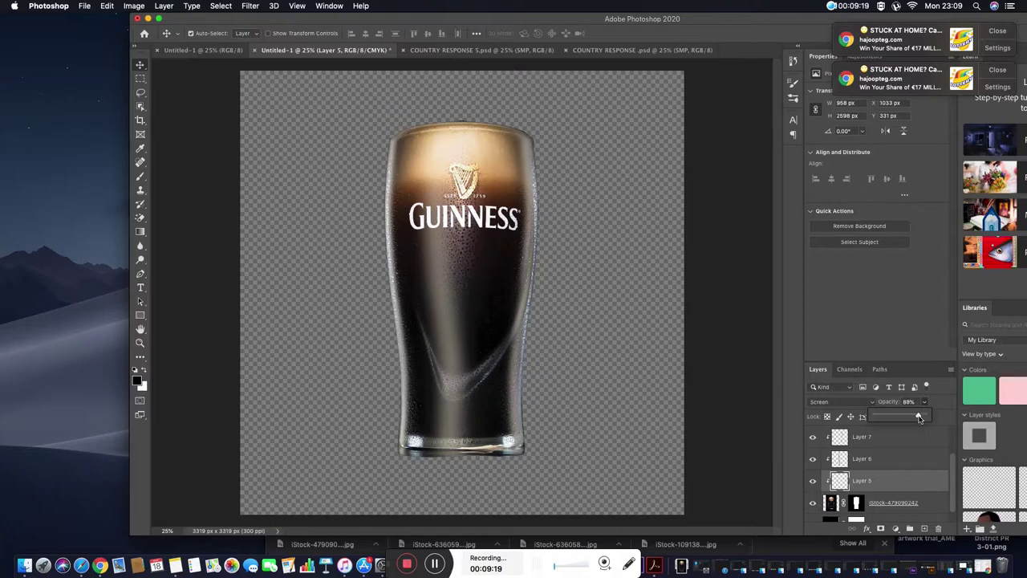
{"action": "left_click", "coordinate": [898, 435]}
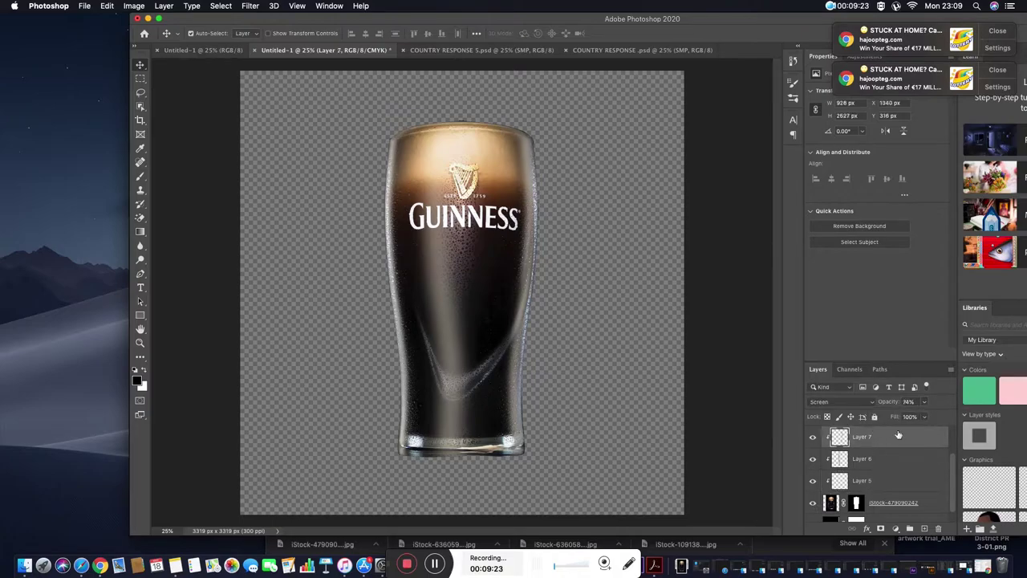
{"action": "left_click", "coordinate": [927, 530]}
{"action": "left_click", "coordinate": [141, 178]}
- Paint out part of Layer 7's highlight with a 300 px black brush at 100% opacity
{"action": "key", "text": "bracketright"}
{"action": "key", "text": "bracketright"}
{"action": "key", "text": "bracketright"}
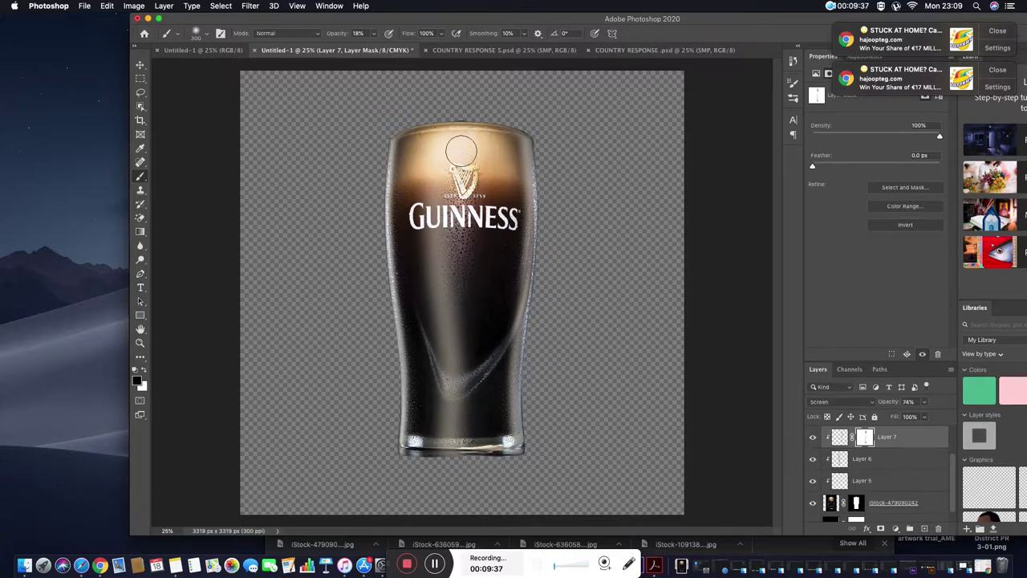
{"action": "key", "text": "0"}
{"action": "left_click_drag", "start_coordinate": [482, 384], "coordinate": [494, 192]}
{"action": "left_click_drag", "start_coordinate": [508, 256], "coordinate": [503, 319]}
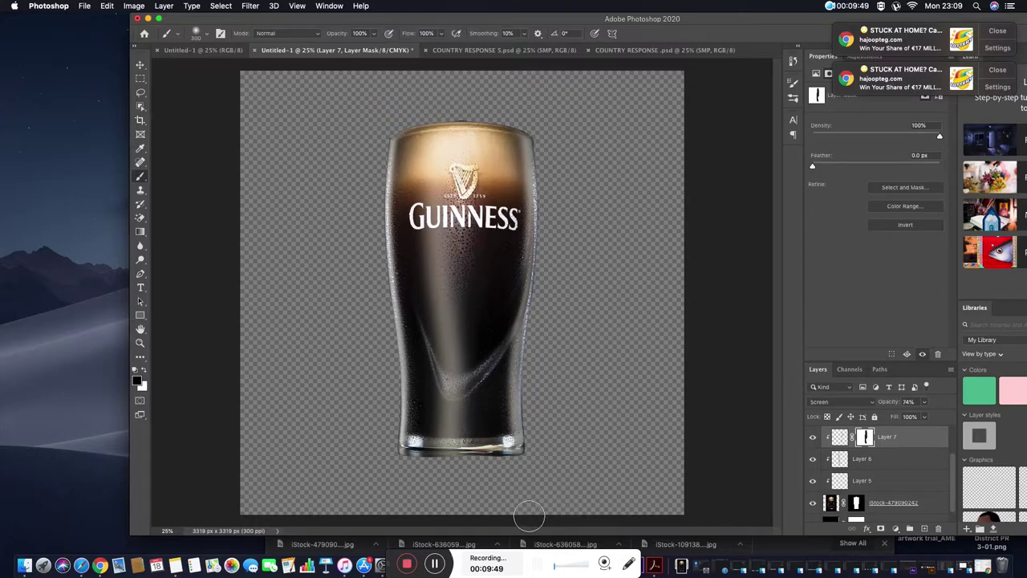
- Fade Layer 6's highlight at the glass top with an 800 px brush at 38% opacity
{"action": "left_click", "coordinate": [885, 463]}
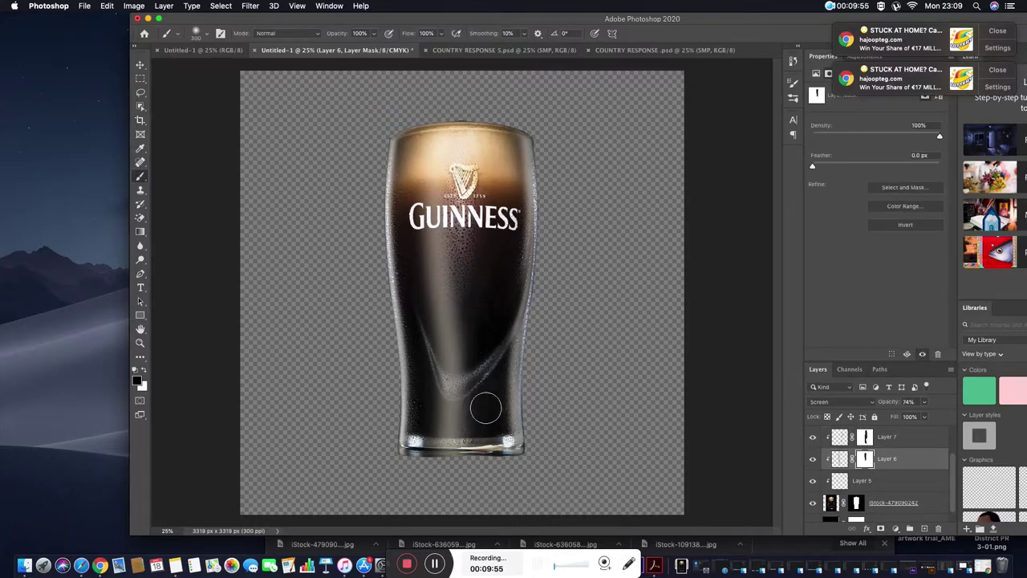
{"action": "left_click", "coordinate": [872, 479]}
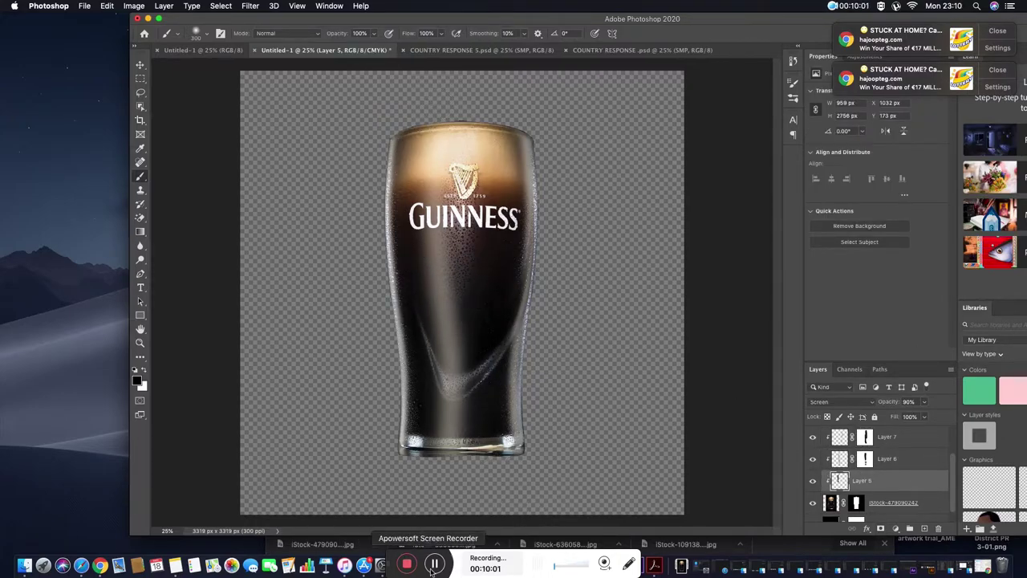
{"action": "left_click", "coordinate": [864, 463]}
{"action": "left_click_drag", "start_coordinate": [373, 33], "coordinate": [342, 48]}
{"action": "key", "text": "bracketright"}
{"action": "key", "text": "bracketright"}
{"action": "key", "text": "bracketright"}
{"action": "left_click_drag", "start_coordinate": [554, 142], "coordinate": [475, 151]}
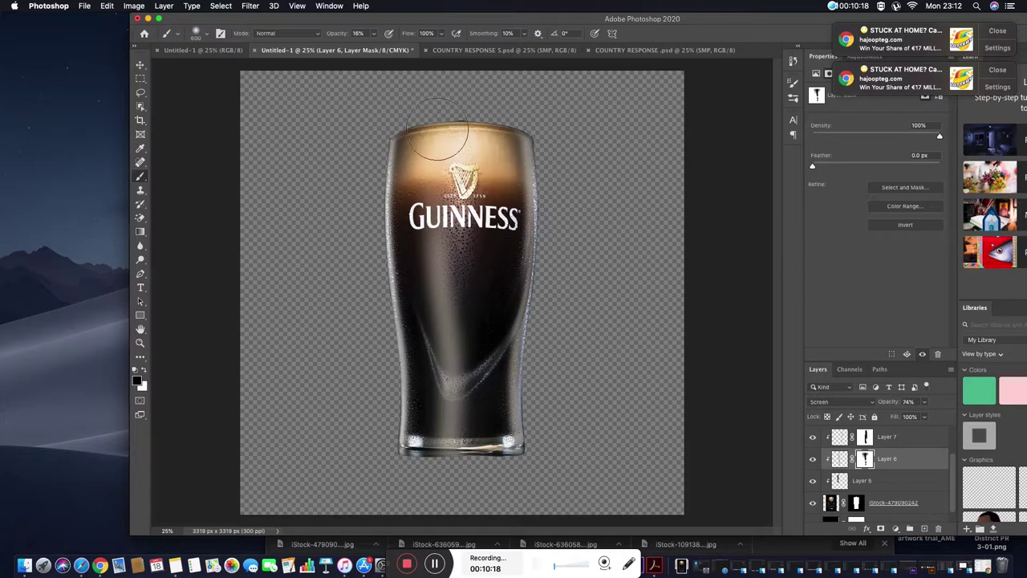
- Add a layer mask to Layer 5 and create an empty Layer 8
{"action": "left_click", "coordinate": [864, 436]}
{"action": "left_click", "coordinate": [862, 480]}
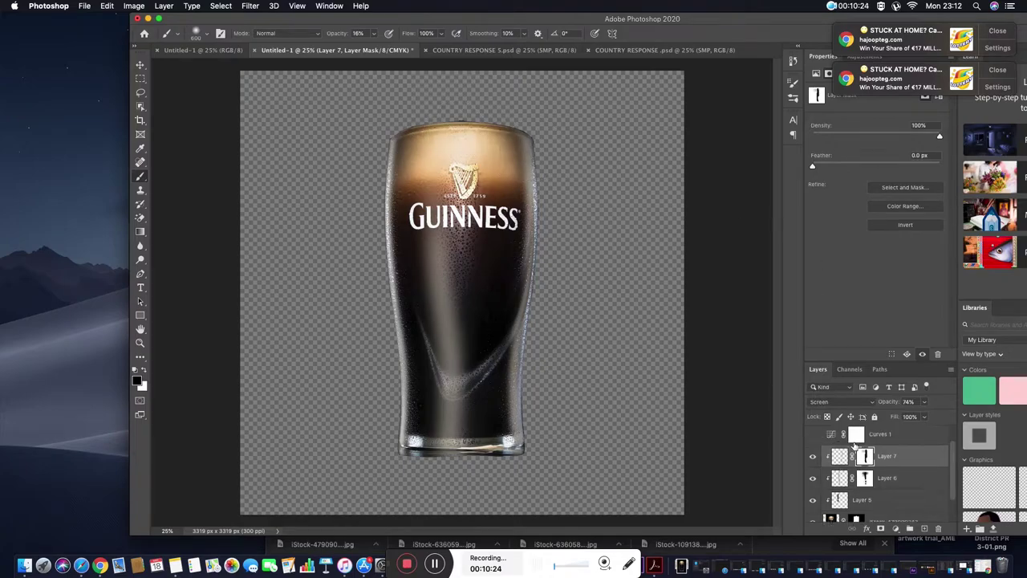
{"action": "left_click", "coordinate": [880, 528]}
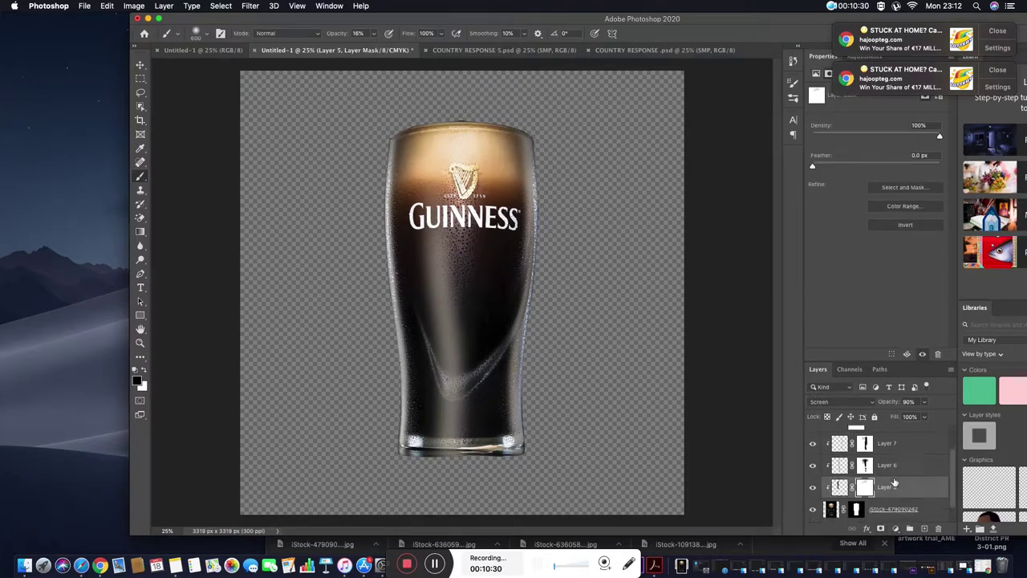
{"action": "left_click", "coordinate": [924, 528]}
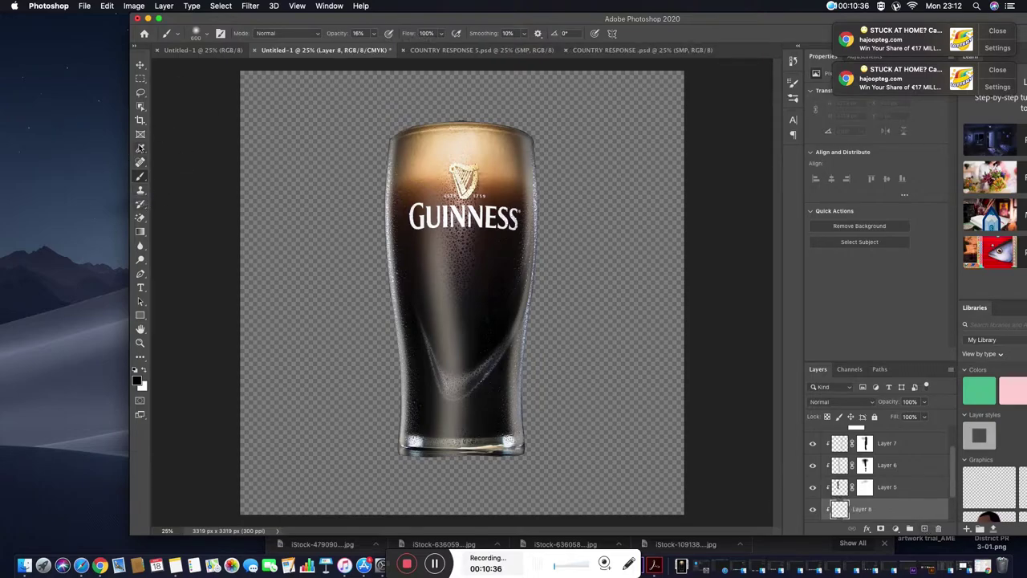
- Sample the foam colour and paint over the foam top and harp logo at 100% opacity
{"action": "left_click", "coordinate": [141, 148]}
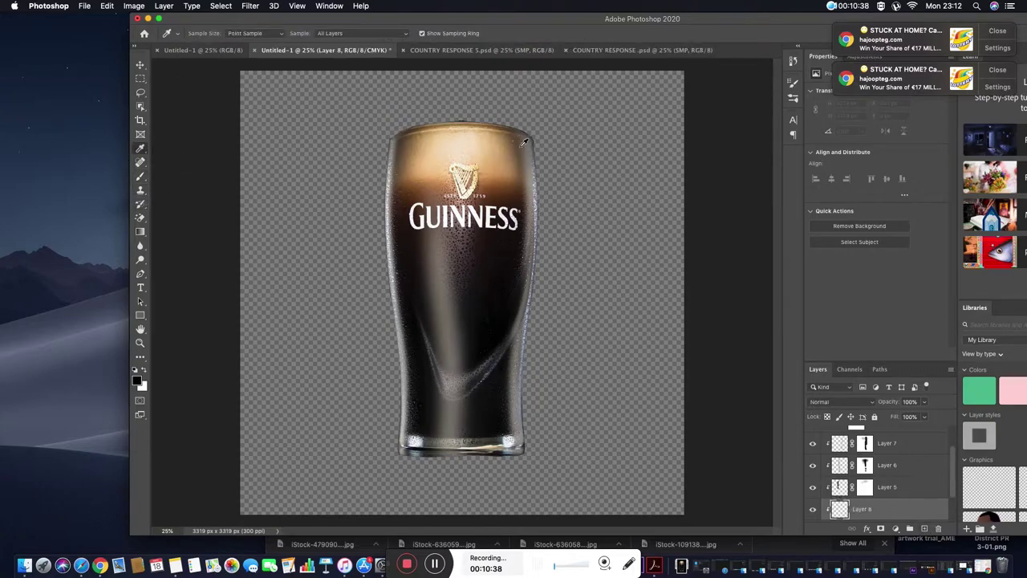
{"action": "left_click", "coordinate": [140, 175]}
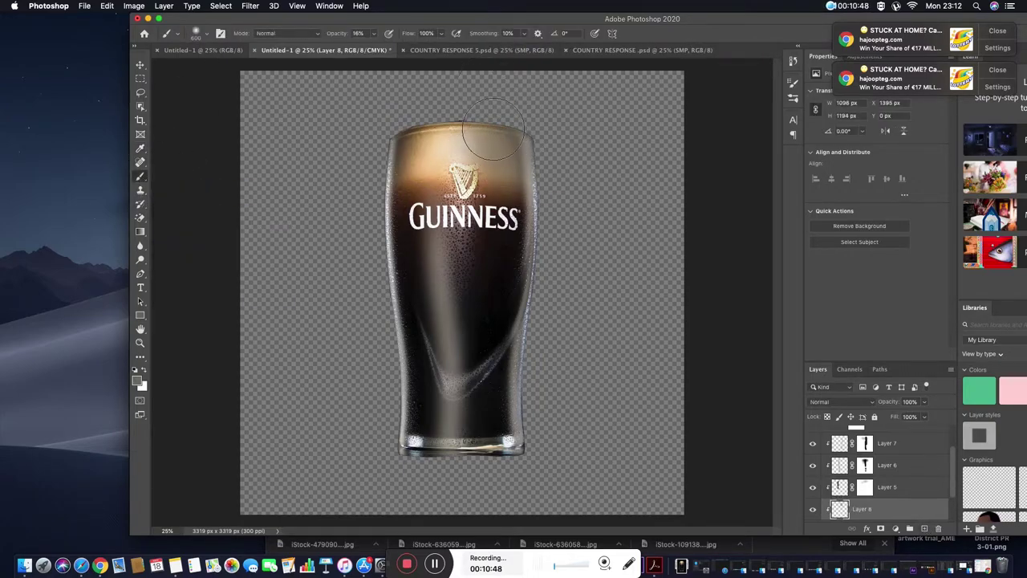
{"action": "left_click_drag", "start_coordinate": [373, 33], "coordinate": [465, 37]}
{"action": "left_click", "coordinate": [141, 149]}
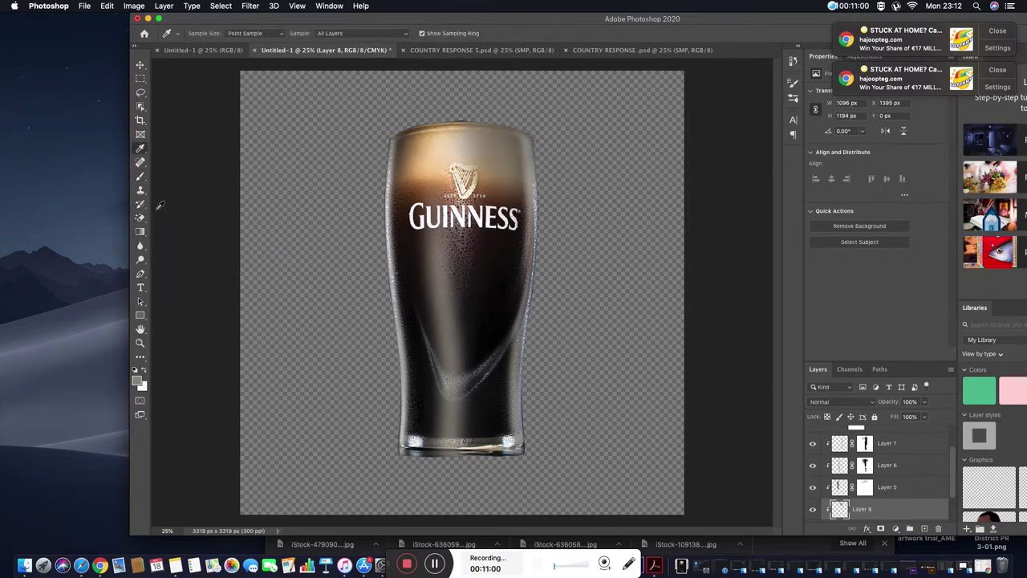
{"action": "left_click", "coordinate": [140, 176]}
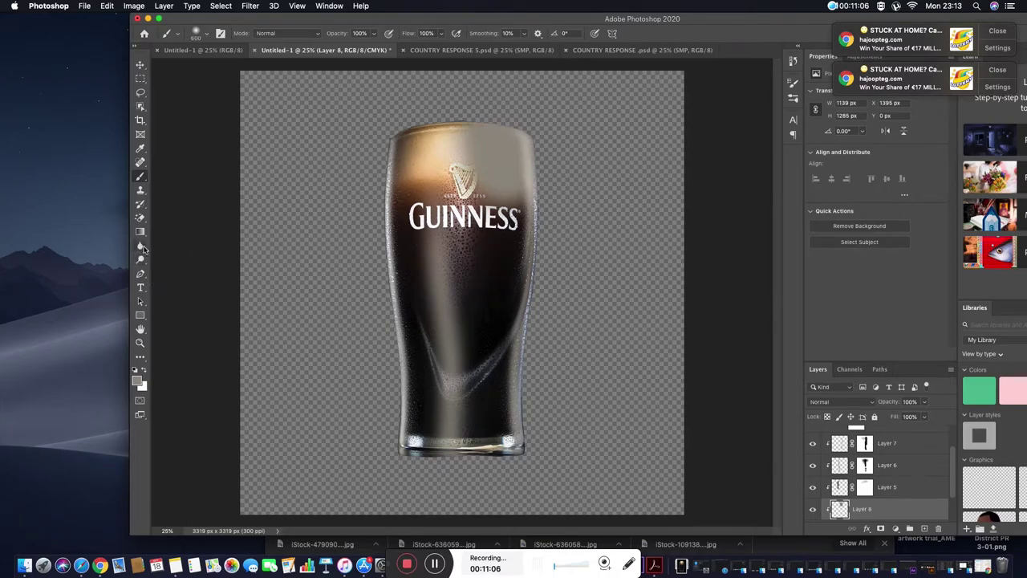
{"action": "left_click", "coordinate": [140, 149]}
{"action": "left_click", "coordinate": [405, 142]}
{"action": "key", "text": "b"}
{"action": "mouse_move", "coordinate": [437, 201]}
{"action": "left_mouse_down"}
{"action": "mouse_move", "coordinate": [447, 144]}
{"action": "mouse_move", "coordinate": [482, 128]}
{"action": "left_mouse_up"}
- Repaint the foam top with sampled tan and lighter beige colours
{"action": "left_click", "coordinate": [140, 151]}
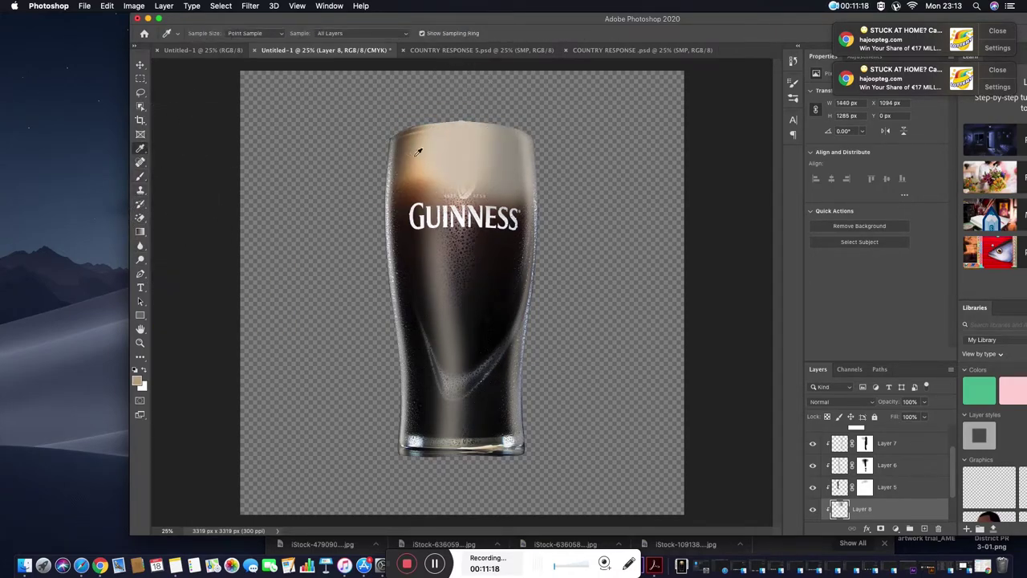
{"action": "left_click", "coordinate": [140, 177]}
{"action": "mouse_move", "coordinate": [418, 201]}
{"action": "left_mouse_down"}
{"action": "mouse_move", "coordinate": [454, 100]}
{"action": "mouse_move", "coordinate": [466, 112]}
{"action": "left_mouse_up"}
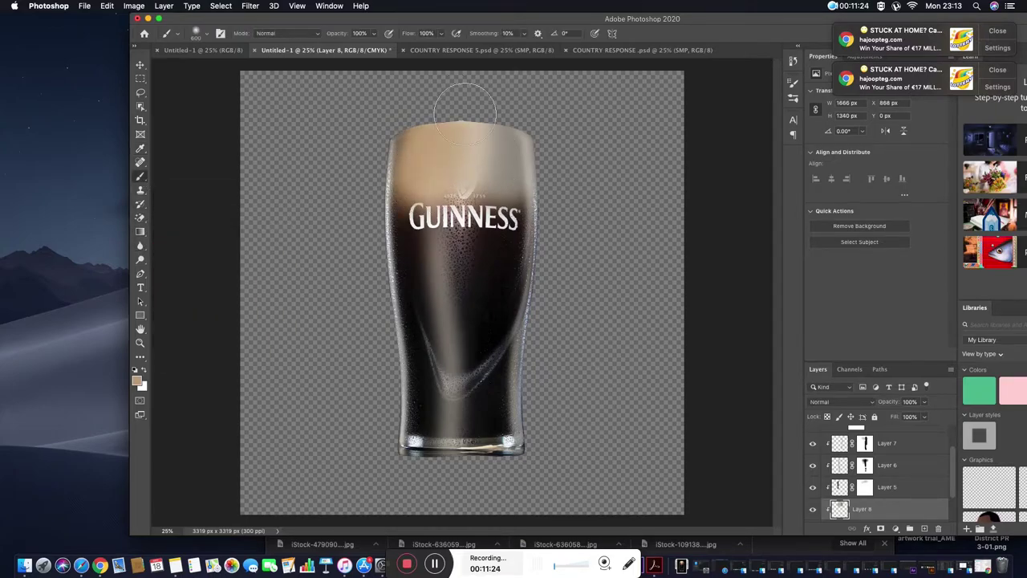
{"action": "left_click", "coordinate": [141, 151]}
{"action": "left_click", "coordinate": [140, 176]}
{"action": "mouse_move", "coordinate": [418, 184]}
{"action": "left_mouse_down"}
{"action": "mouse_move", "coordinate": [449, 137]}
{"action": "mouse_move", "coordinate": [423, 94]}
{"action": "left_mouse_up"}
{"action": "left_click", "coordinate": [436, 156], "text": "alt"}
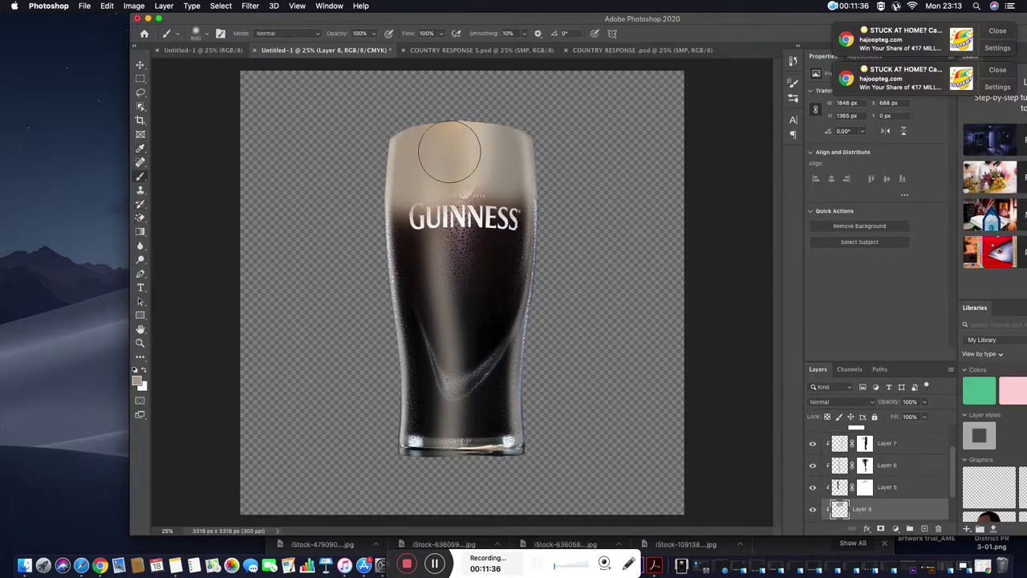
- Sample the foam colour from the original glass photo, then reselect Layer 8
{"action": "left_click", "coordinate": [813, 509]}
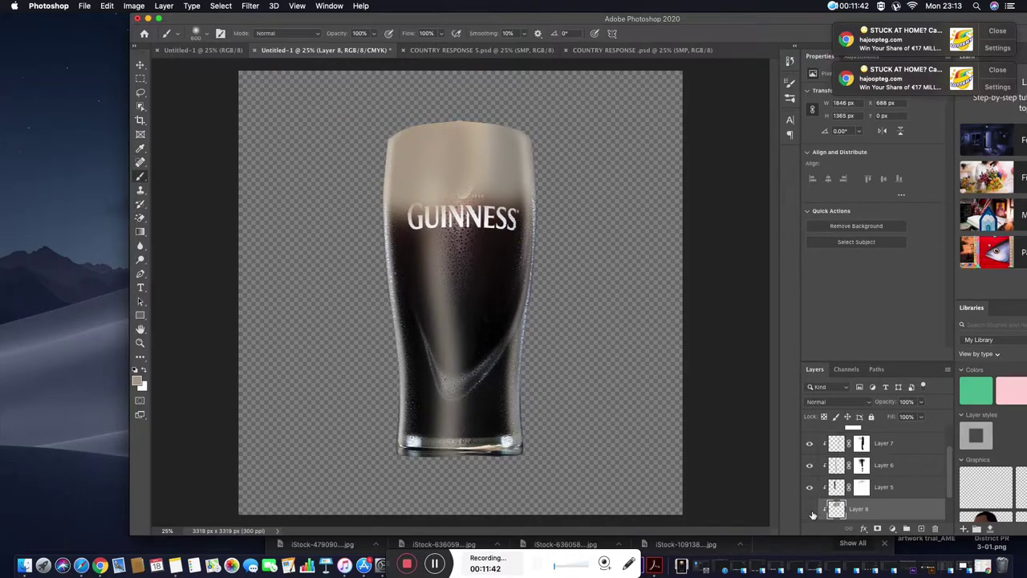
{"action": "scroll", "coordinate": [947, 508], "scroll_direction": "down", "scroll_amount": 2}
{"action": "left_click", "coordinate": [914, 488]}
{"action": "key", "text": "i"}
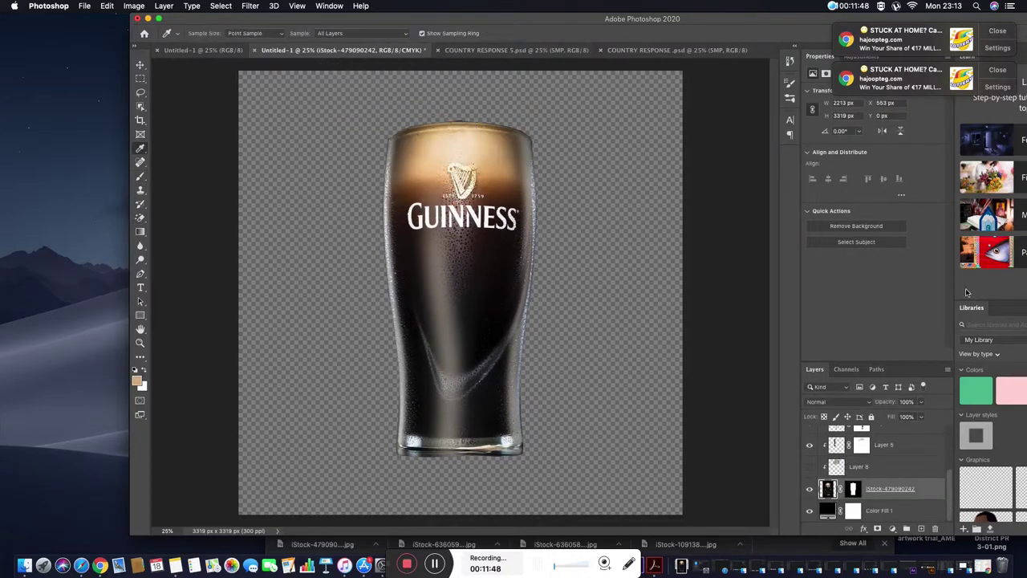
{"action": "left_click", "coordinate": [810, 466]}
{"action": "left_click", "coordinate": [882, 467]}
{"action": "key", "text": "b"}
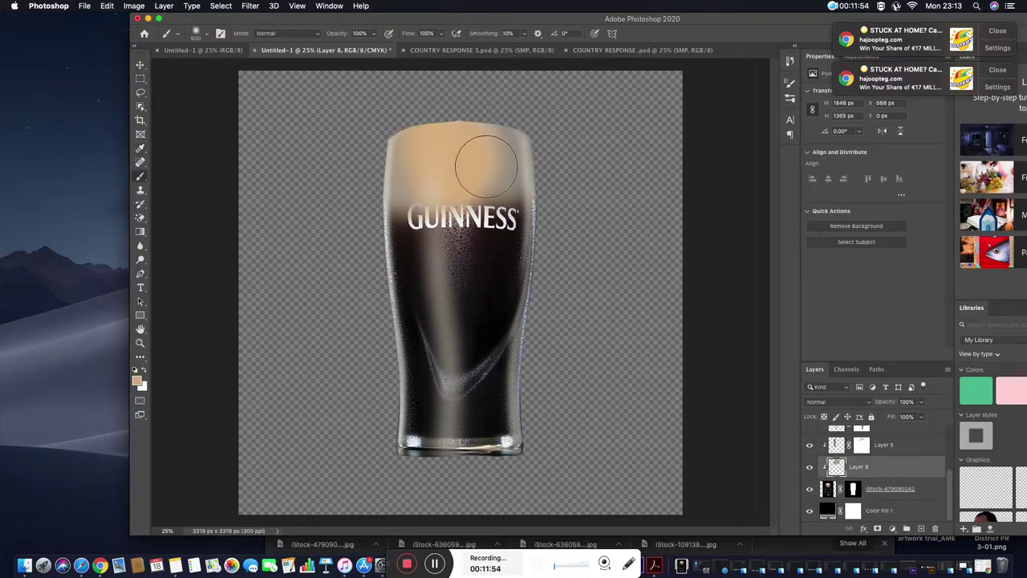
- Mask Layer 8 and paint the harp logo back through the foam at 8% opacity
{"action": "left_click", "coordinate": [877, 528]}
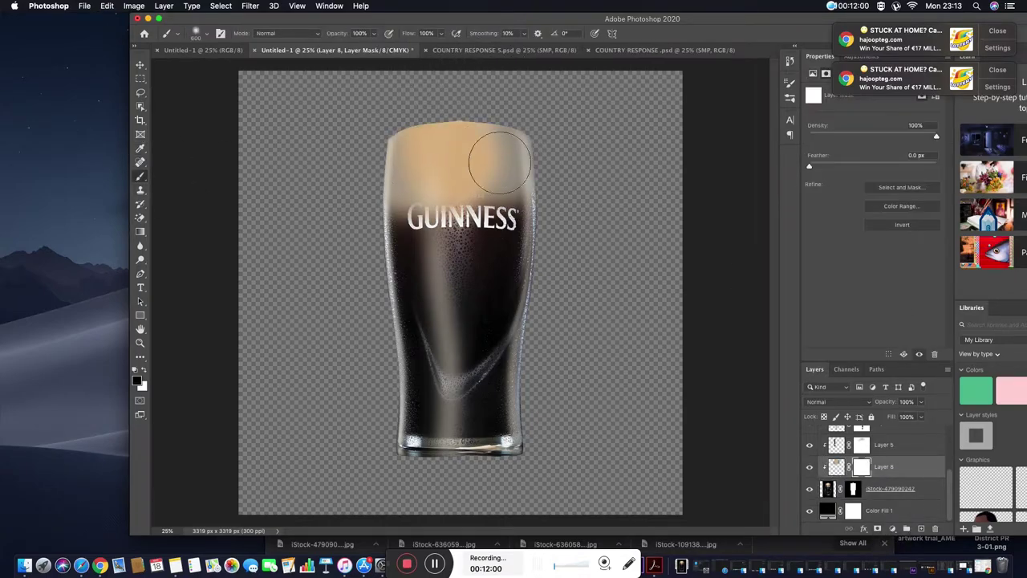
{"action": "left_click", "coordinate": [373, 33]}
{"action": "key", "text": "bracketleft"}
{"action": "key", "text": "bracketleft"}
{"action": "key", "text": "bracketleft"}
{"action": "left_click_drag", "start_coordinate": [449, 180], "coordinate": [482, 193]}
{"action": "left_click", "coordinate": [373, 34]}
{"action": "left_click_drag", "start_coordinate": [373, 45], "coordinate": [366, 45]}
{"action": "mouse_move", "coordinate": [453, 177]}
{"action": "left_mouse_down"}
{"action": "mouse_move", "coordinate": [468, 186]}
{"action": "mouse_move", "coordinate": [446, 196]}
{"action": "mouse_move", "coordinate": [513, 191]}
{"action": "left_mouse_up"}
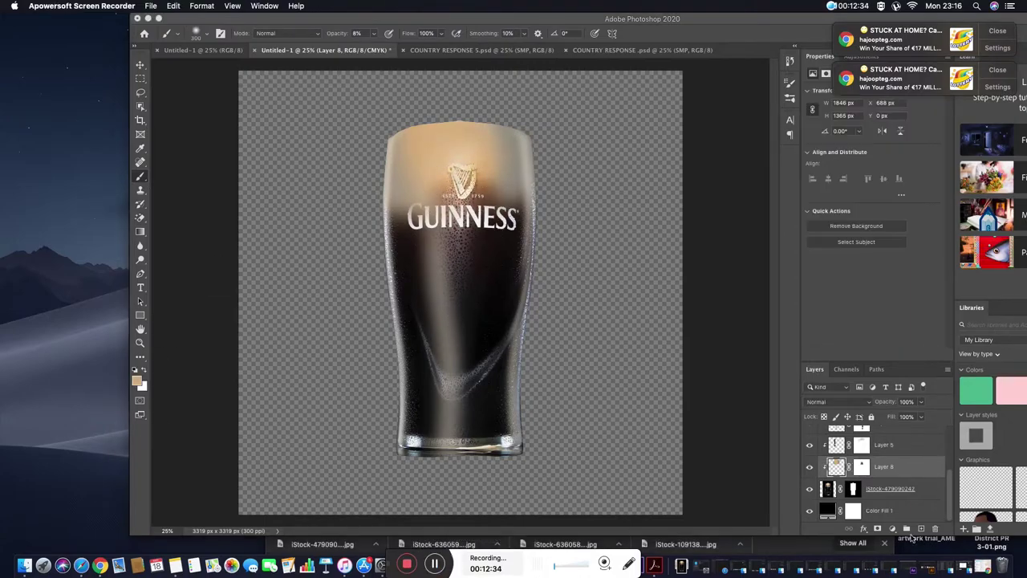
- Add a Hue/Saturation adjustment layer and invert its mask to black
{"action": "left_click", "coordinate": [893, 529]}
{"action": "left_click", "coordinate": [921, 430]}
{"action": "key", "text": "super+i"}
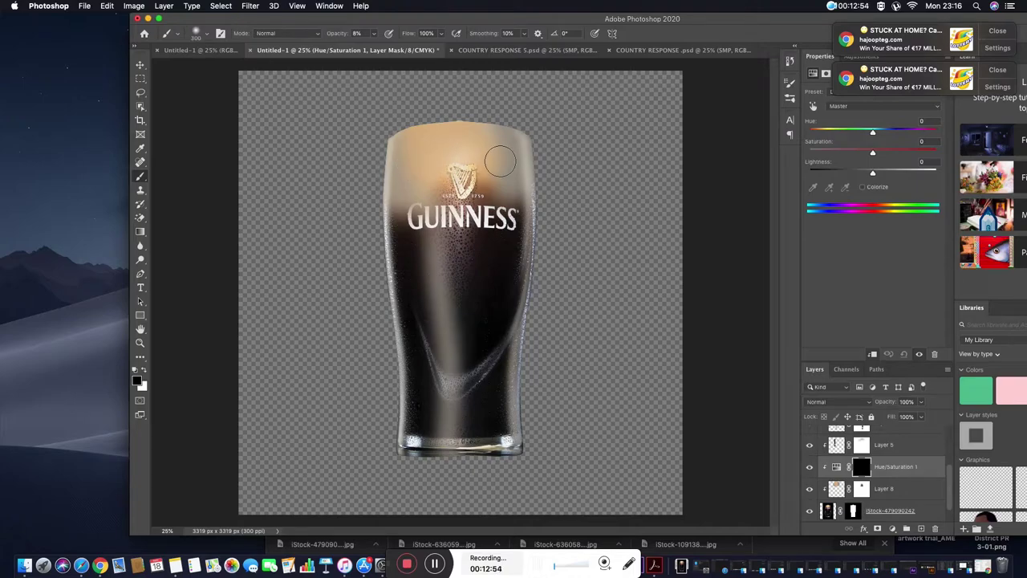
- Set white as the paint colour and drop Hue/Saturation 1 saturation to -80 on the foam
{"action": "key", "text": "x"}
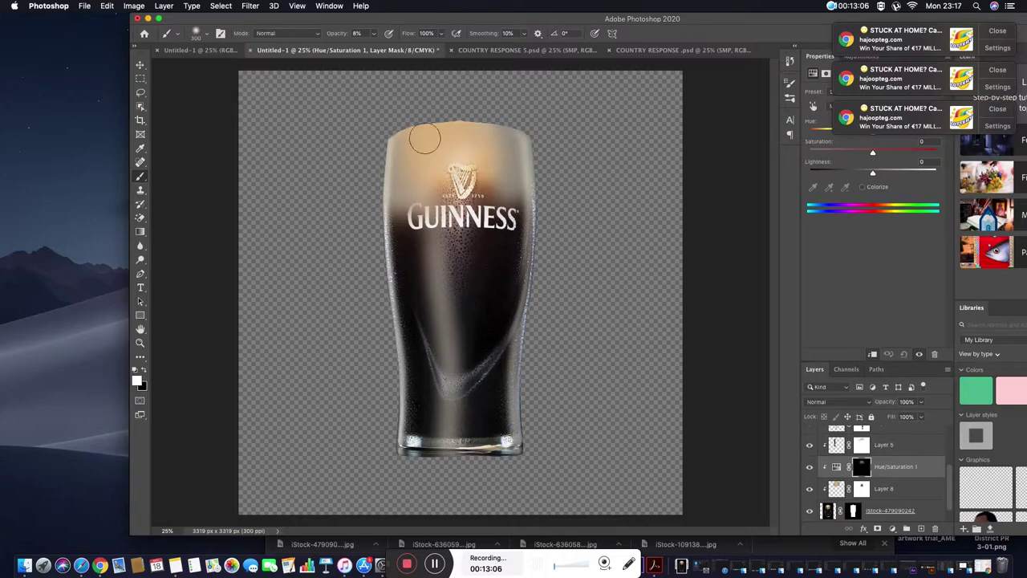
{"action": "left_click_drag", "start_coordinate": [873, 153], "coordinate": [831, 154]}
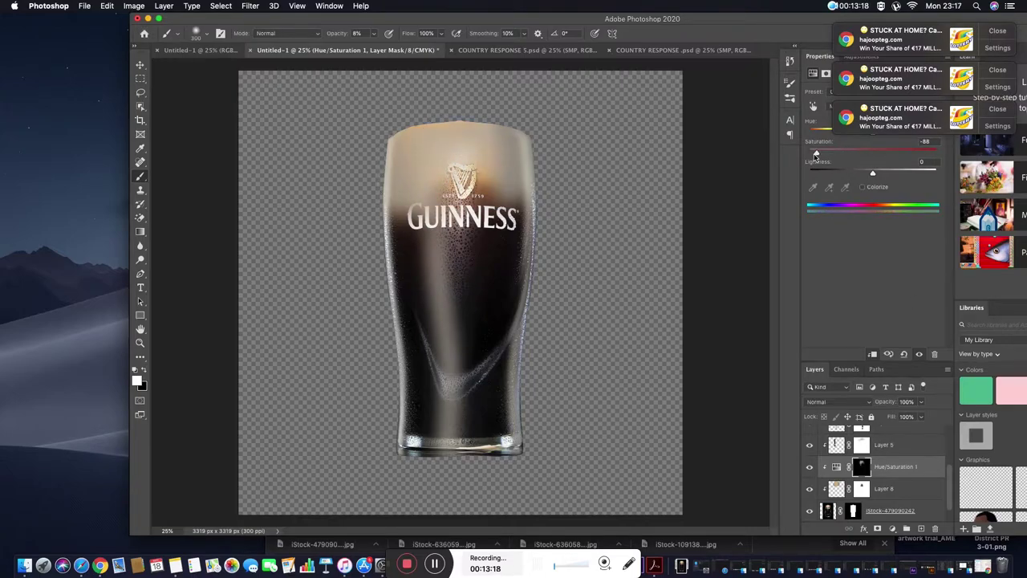
{"action": "left_click_drag", "start_coordinate": [809, 154], "coordinate": [822, 152]}
{"action": "left_click", "coordinate": [931, 506]}
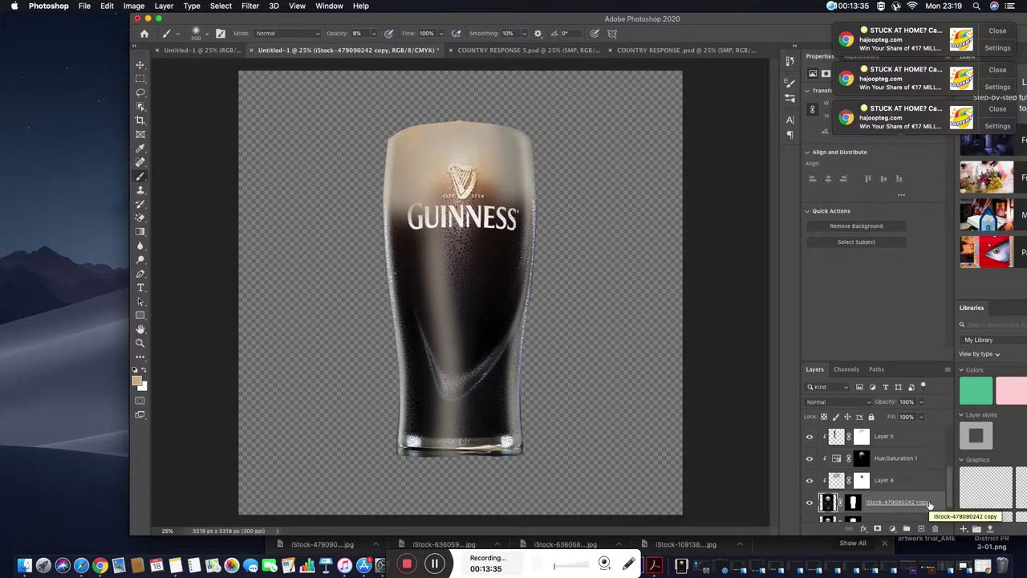
- Duplicate the glass photo above Layer 8, clip it, and set it to Soft Light
{"action": "left_click_drag", "start_coordinate": [931, 506], "coordinate": [929, 479]}
{"action": "left_click", "coordinate": [923, 502]}
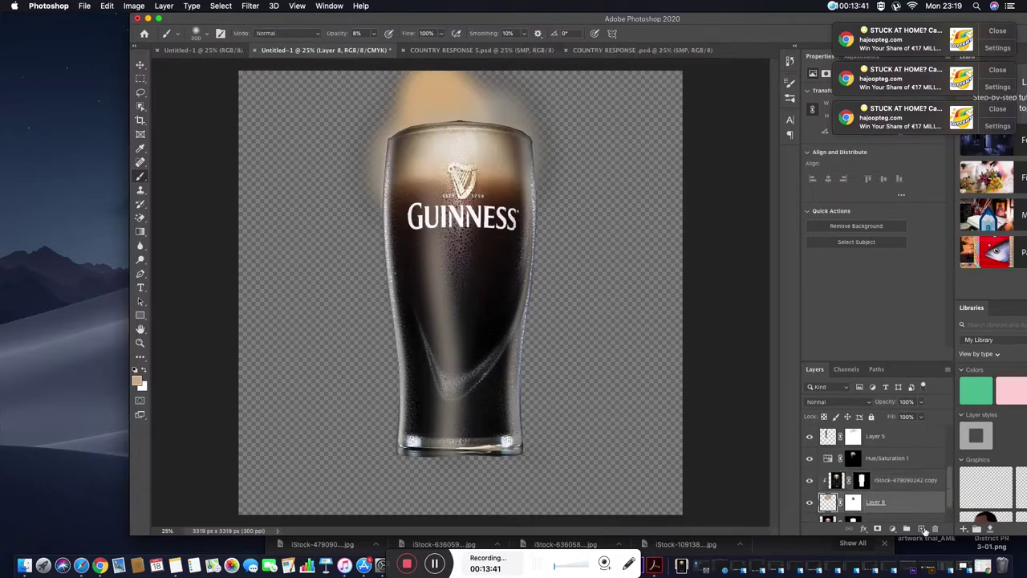
{"action": "left_click", "coordinate": [225, 7]}
{"action": "left_click", "coordinate": [198, 196]}
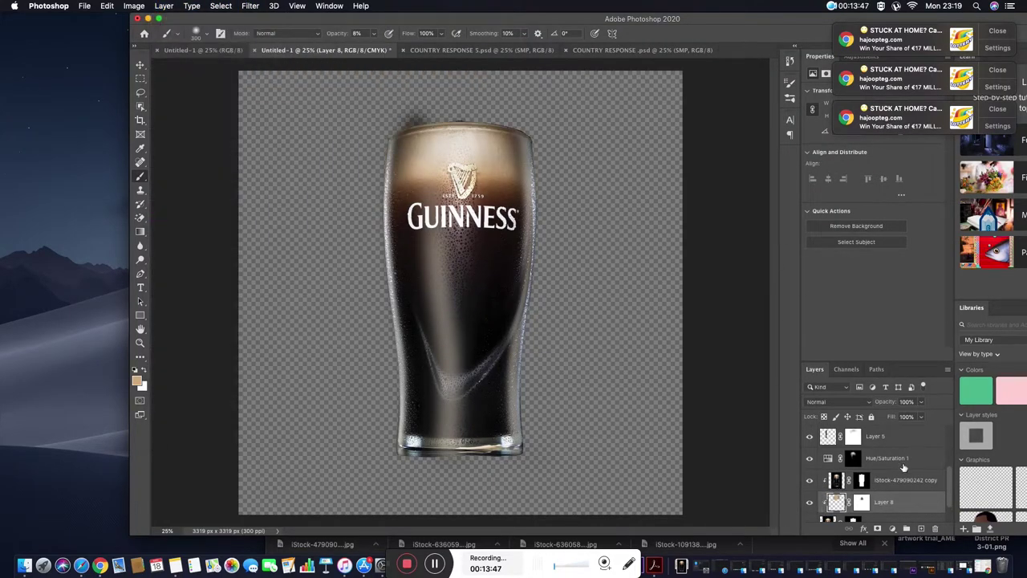
{"action": "left_click", "coordinate": [905, 480]}
{"action": "left_click", "coordinate": [834, 401]}
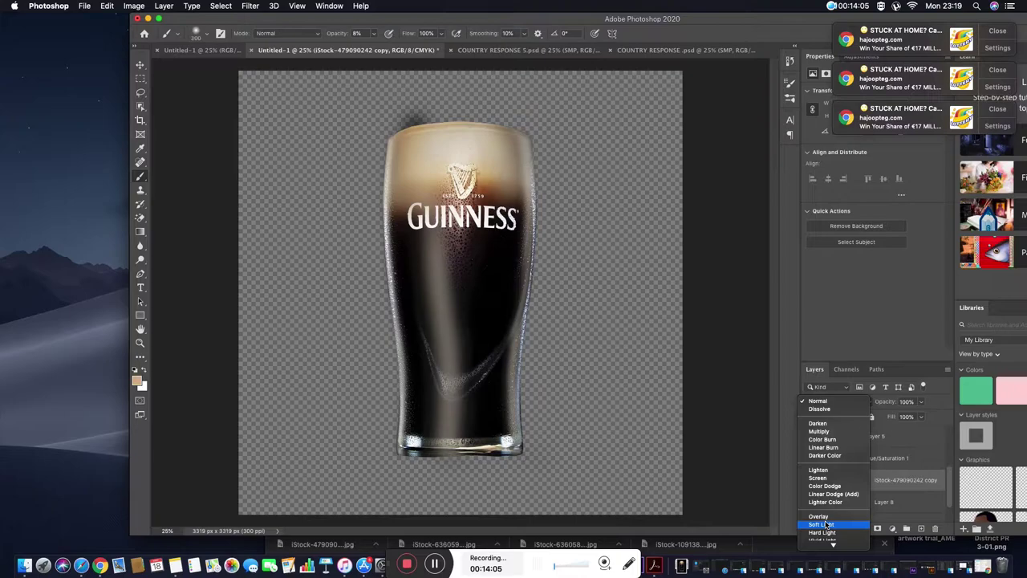
{"action": "left_click", "coordinate": [827, 525]}
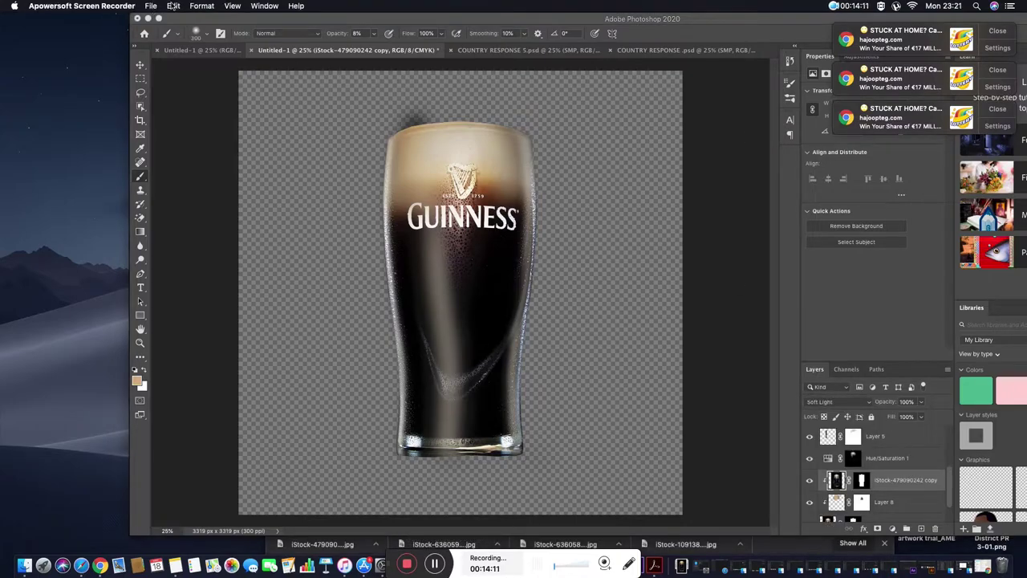
- Desaturate the photo copy to -83 saturation, then select the Color Fill 1 layer
{"action": "left_click", "coordinate": [133, 5]}
{"action": "mouse_move", "coordinate": [152, 35]}
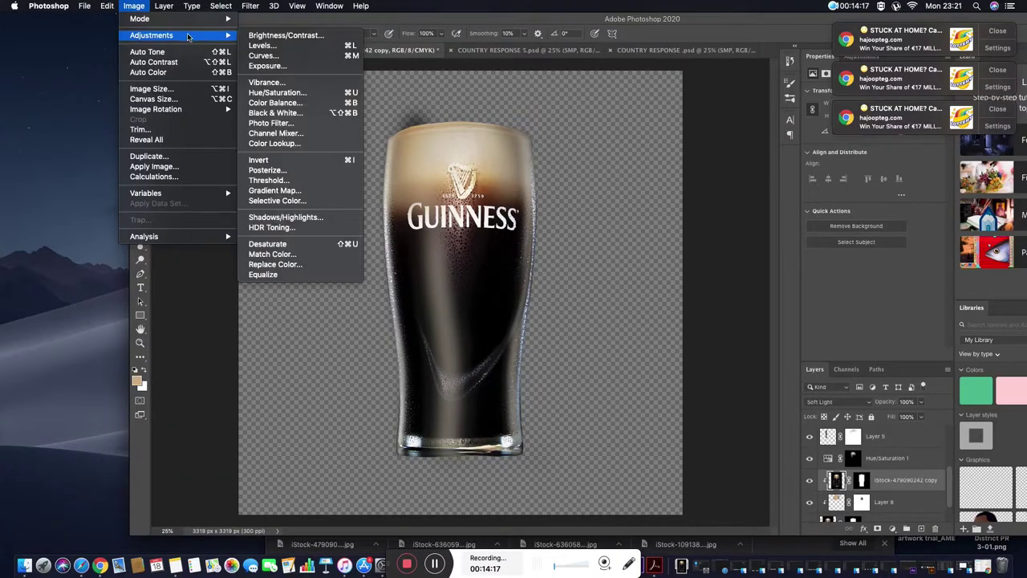
{"action": "left_click", "coordinate": [269, 94]}
{"action": "left_click_drag", "start_coordinate": [626, 248], "coordinate": [580, 248]}
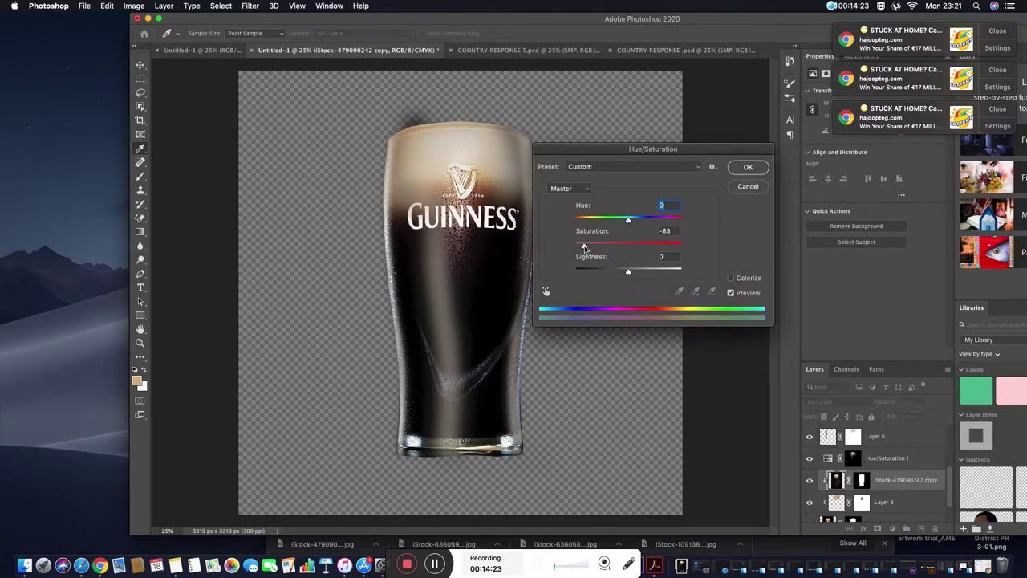
{"action": "left_click", "coordinate": [748, 167]}
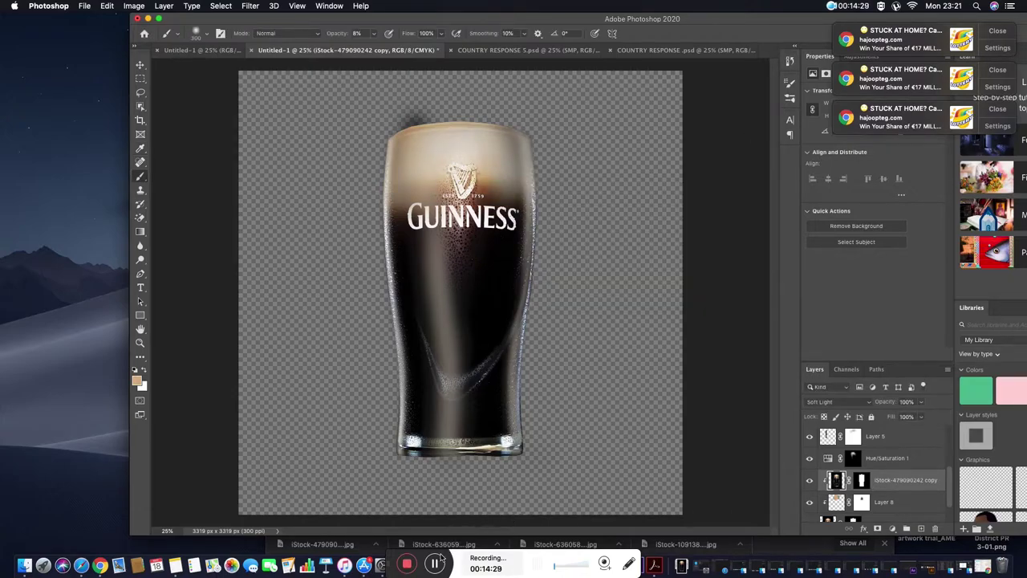
{"action": "scroll", "coordinate": [882, 481], "scroll_direction": "down", "scroll_amount": 2}
{"action": "left_click", "coordinate": [879, 511]}
{"action": "left_click", "coordinate": [920, 401]}
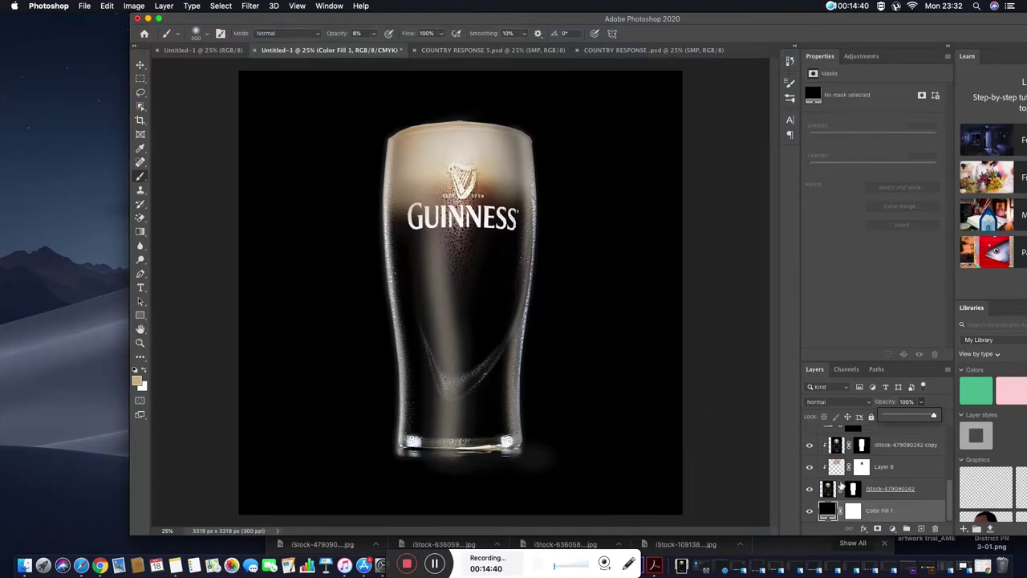
- Clip highlight Layer 7 to the layer beneath it
{"action": "scroll", "coordinate": [883, 443], "scroll_direction": "up", "scroll_amount": 2}
{"action": "scroll", "coordinate": [883, 443], "scroll_direction": "up", "scroll_amount": 2}
{"action": "scroll", "coordinate": [883, 443], "scroll_direction": "up", "scroll_amount": 1}
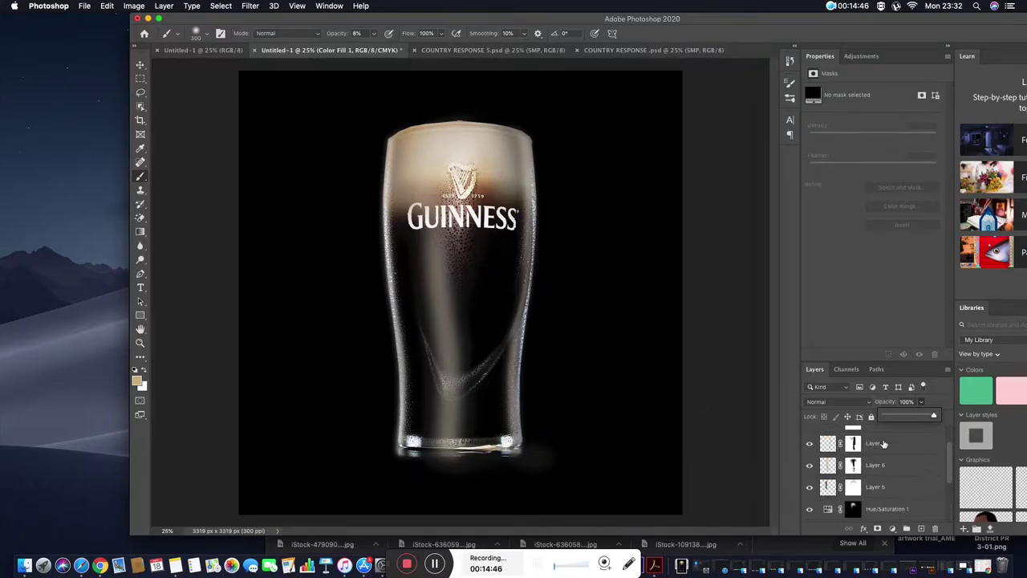
{"action": "left_click", "coordinate": [886, 478]}
{"action": "scroll", "coordinate": [882, 482], "scroll_direction": "down", "scroll_amount": 5}
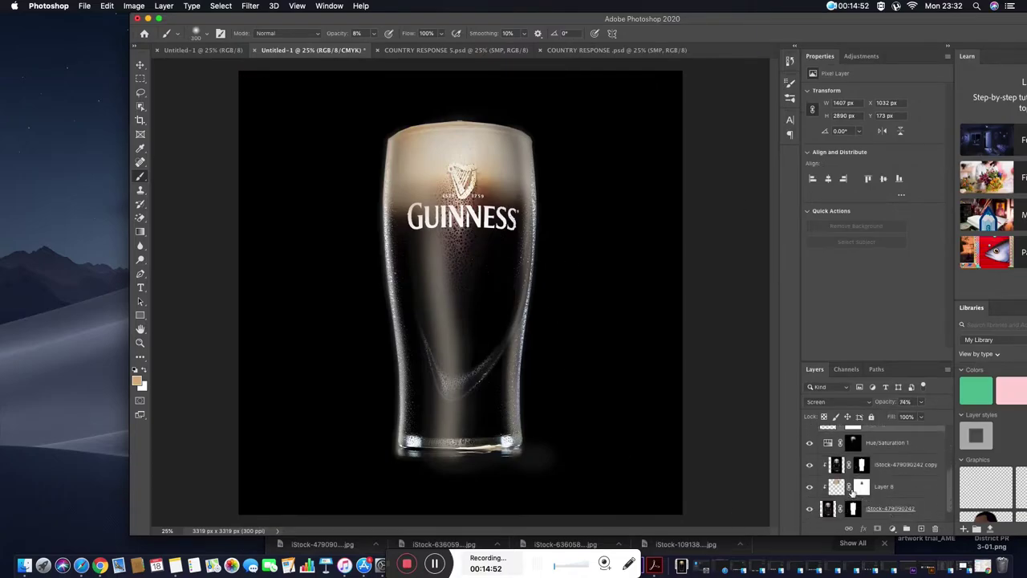
{"action": "left_click", "coordinate": [221, 6]}
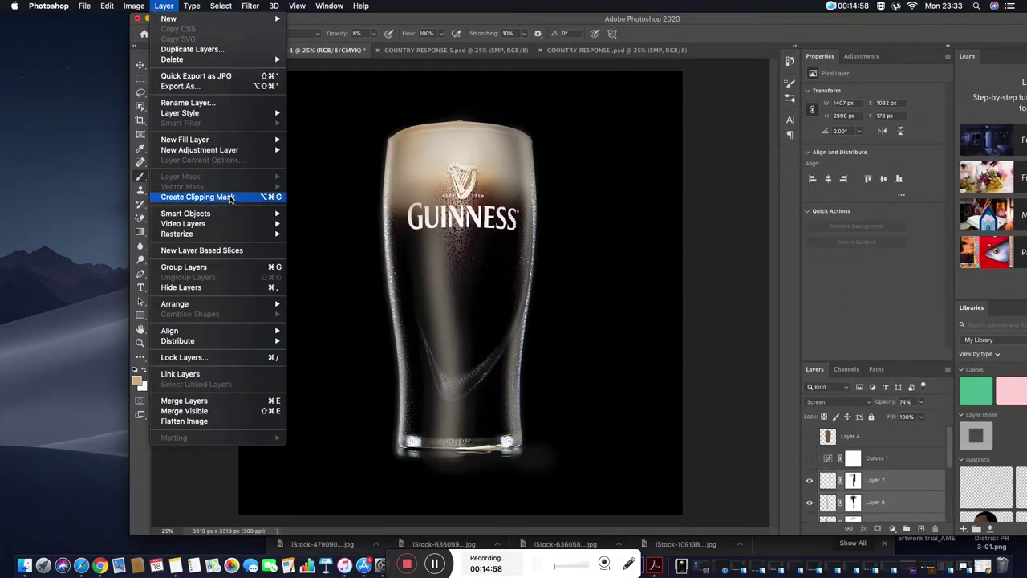
{"action": "left_click", "coordinate": [185, 193]}
{"action": "scroll", "coordinate": [899, 499], "scroll_direction": "down", "scroll_amount": 2}
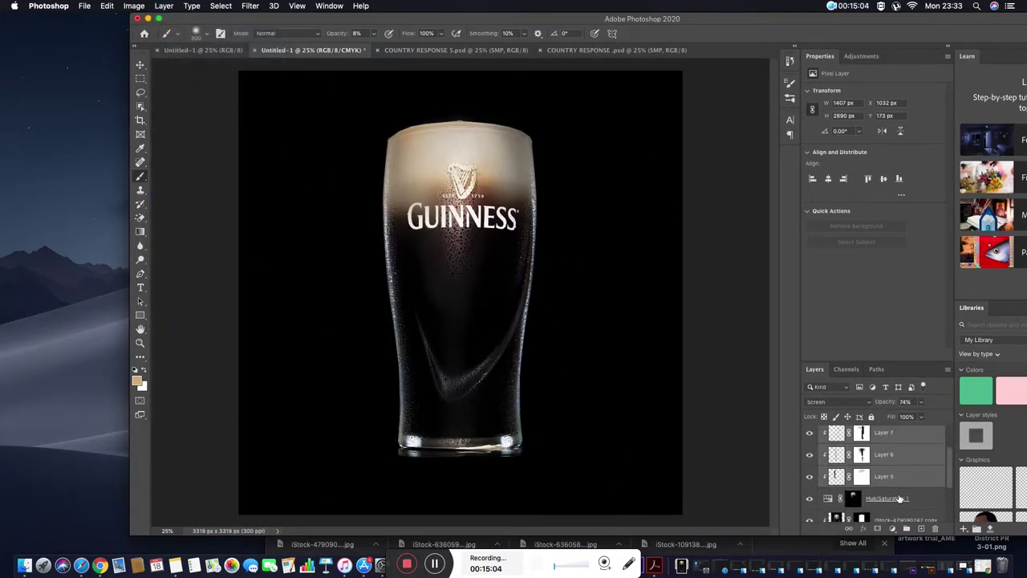
- Toggle Hue/Saturation 1 and the highlight layers to compare the foam and streaks
{"action": "left_click", "coordinate": [809, 498]}
{"action": "left_click", "coordinate": [809, 498]}
{"action": "left_click", "coordinate": [809, 499]}
{"action": "left_click", "coordinate": [897, 479]}
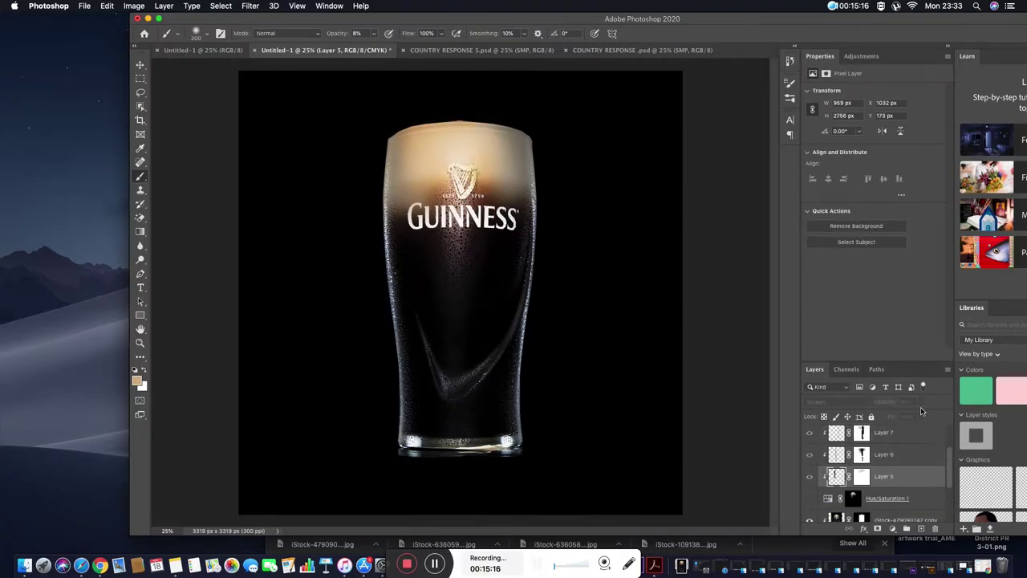
{"action": "scroll", "coordinate": [835, 476], "scroll_direction": "up", "scroll_amount": 1}
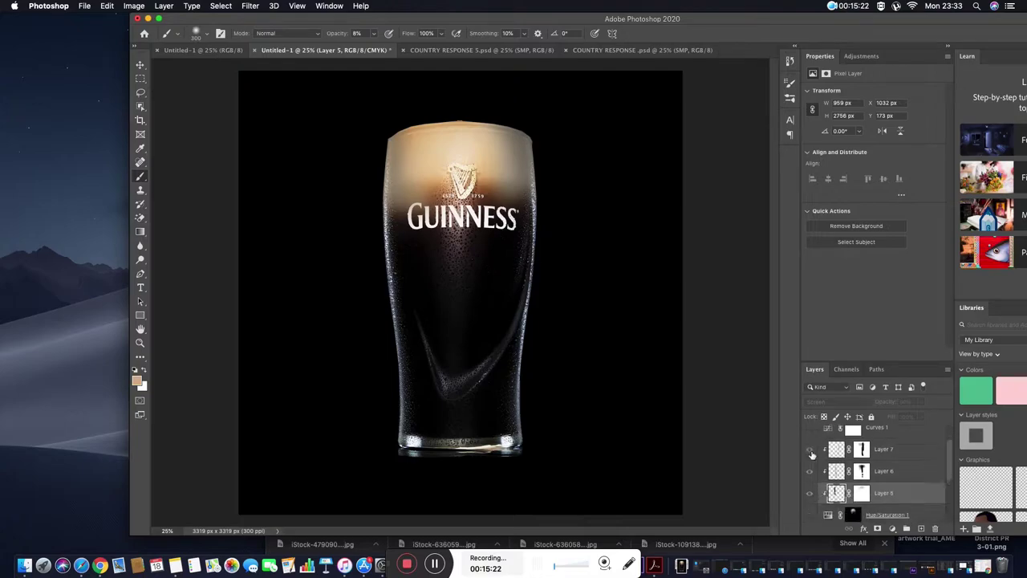
{"action": "left_click", "coordinate": [809, 515]}
{"action": "left_click", "coordinate": [809, 514]}
{"action": "scroll", "coordinate": [857, 515], "scroll_direction": "down", "scroll_amount": 1}
{"action": "scroll", "coordinate": [857, 515], "scroll_direction": "down", "scroll_amount": 1}
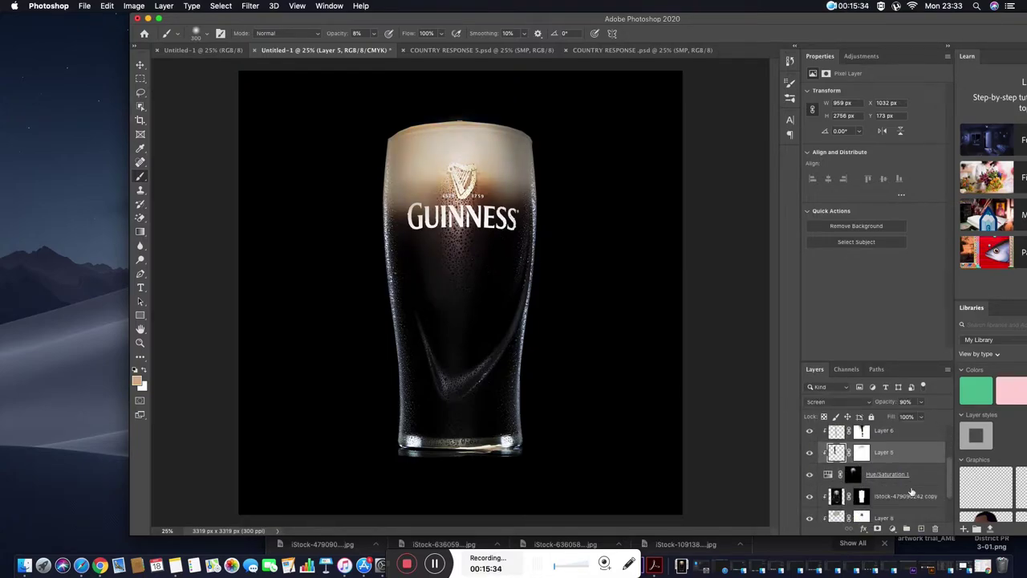
{"action": "left_click", "coordinate": [808, 474]}
{"action": "left_click", "coordinate": [809, 474]}
{"action": "left_click", "coordinate": [861, 431]}
{"action": "scroll", "coordinate": [865, 457], "scroll_direction": "up", "scroll_amount": 1}
{"action": "scroll", "coordinate": [865, 457], "scroll_direction": "up", "scroll_amount": 1}
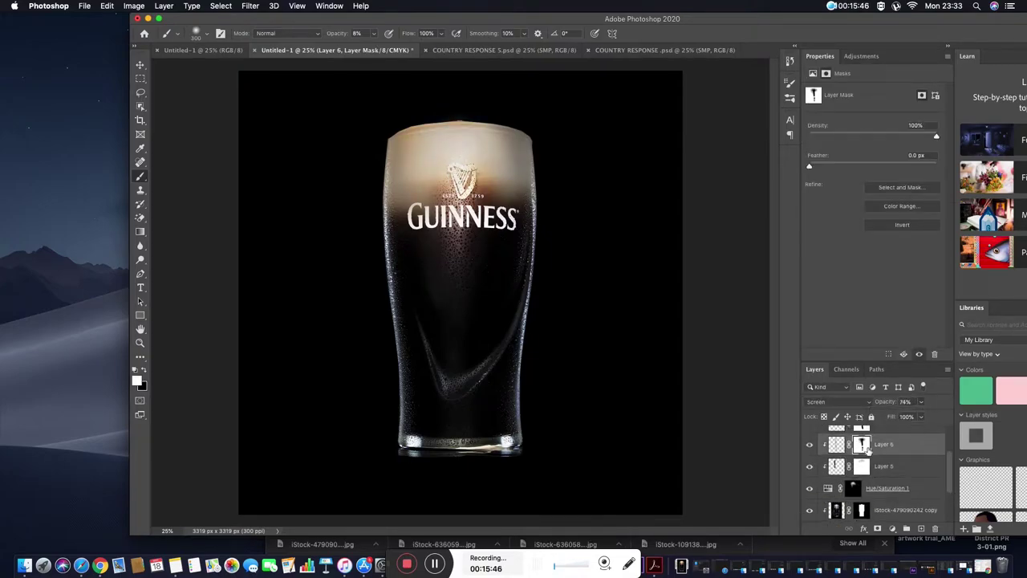
- Clip Hue/Saturation 1 to Layer 7
{"action": "left_click", "coordinate": [883, 466]}
{"action": "scroll", "coordinate": [882, 460], "scroll_direction": "down", "scroll_amount": 1}
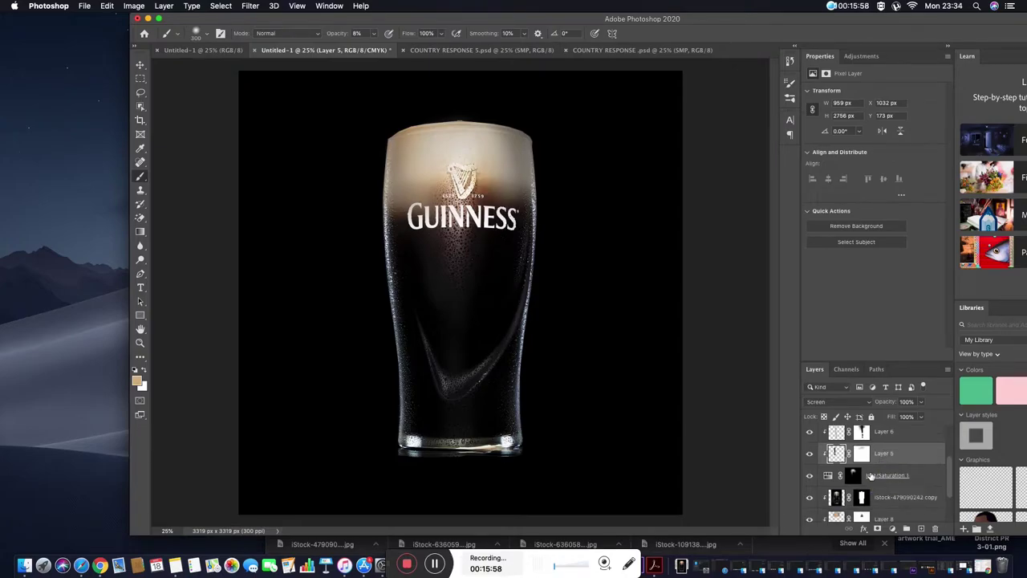
{"action": "scroll", "coordinate": [867, 462], "scroll_direction": "up", "scroll_amount": 3}
{"action": "left_click", "coordinate": [855, 457]}
{"action": "left_click", "coordinate": [907, 464]}
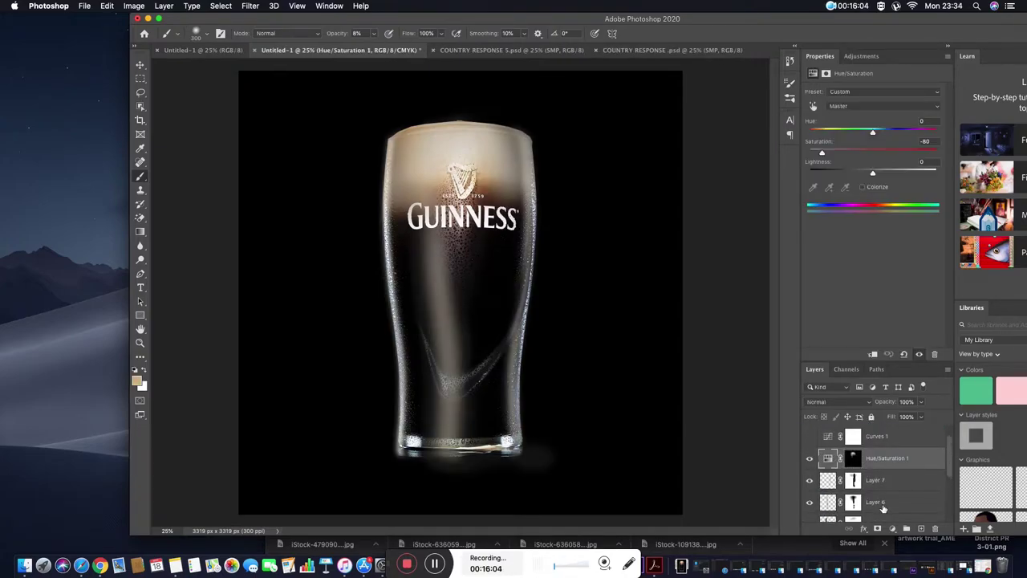
{"action": "scroll", "coordinate": [883, 509], "scroll_direction": "up", "scroll_amount": 1}
{"action": "left_click", "coordinate": [163, 5]}
{"action": "left_click", "coordinate": [212, 193]}
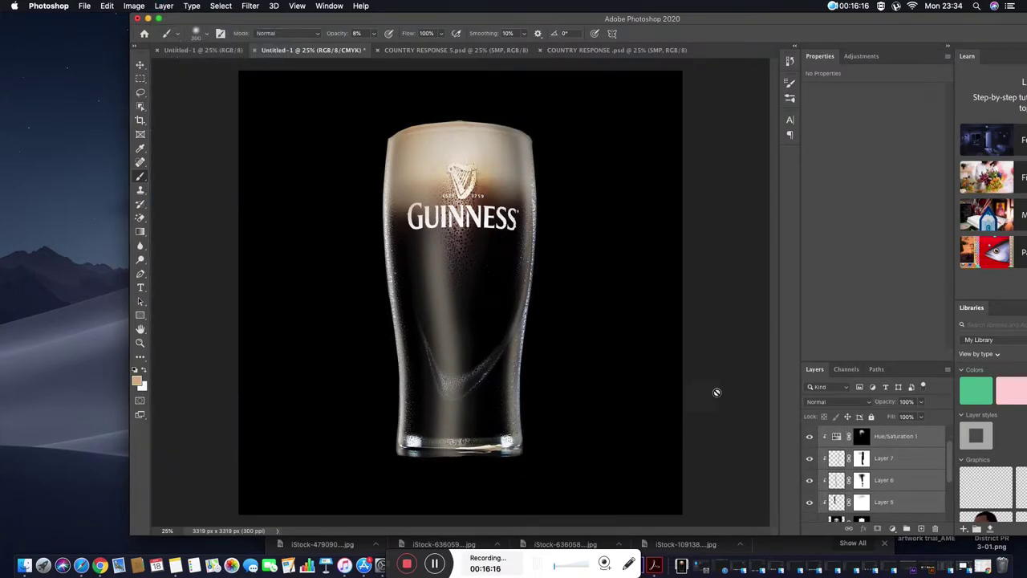
- Lower the opacities of highlight Layers 5 and 6 to soften them
{"action": "left_click", "coordinate": [897, 502]}
{"action": "scroll", "coordinate": [898, 505], "scroll_direction": "down", "scroll_amount": 2}
{"action": "scroll", "coordinate": [897, 505], "scroll_direction": "up", "scroll_amount": 1}
{"action": "left_click_drag", "start_coordinate": [921, 401], "coordinate": [913, 420]}
{"action": "left_click", "coordinate": [894, 473]}
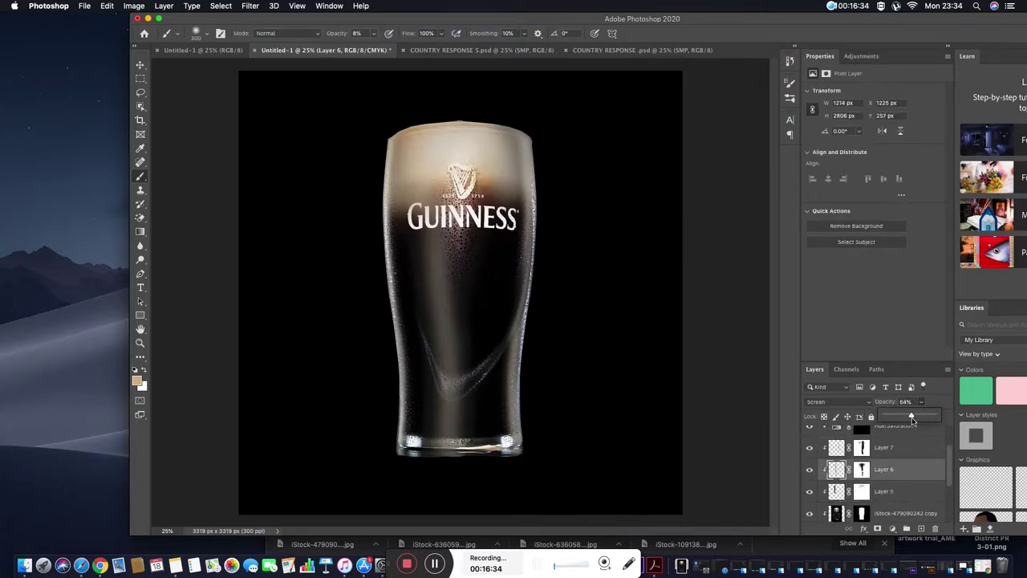
{"action": "left_click_drag", "start_coordinate": [907, 427], "coordinate": [909, 419]}
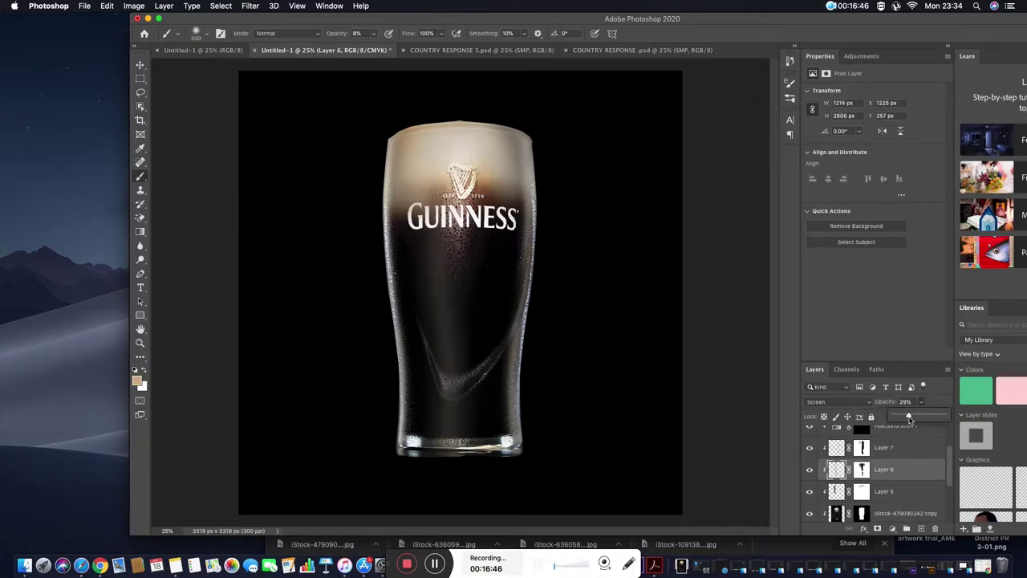
- Select Layer 7 and start a new document with Cmd+N
{"action": "left_click", "coordinate": [883, 447]}
{"action": "scroll", "coordinate": [883, 465], "scroll_direction": "up", "scroll_amount": 2}
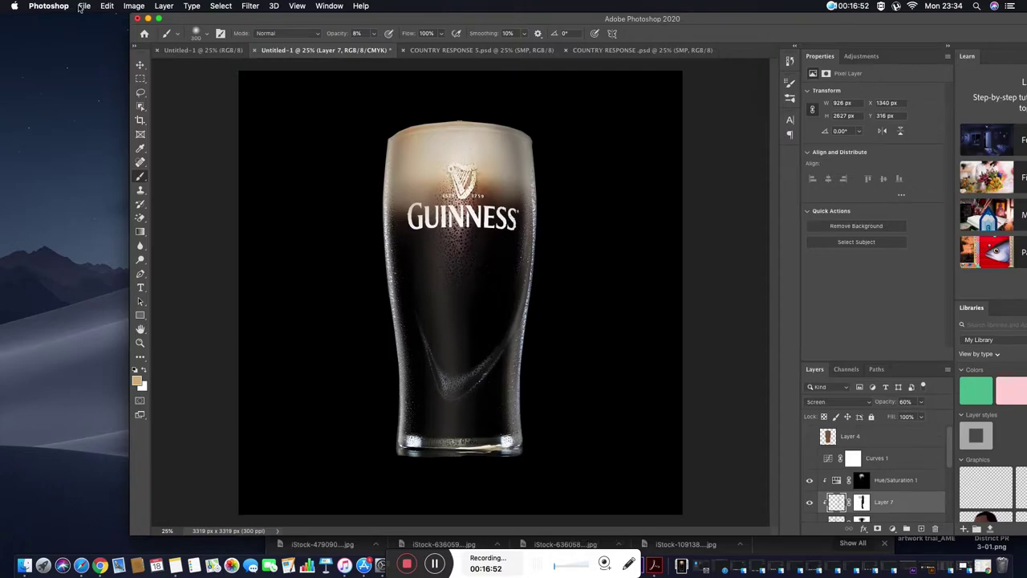
{"action": "key", "text": "super+n"}
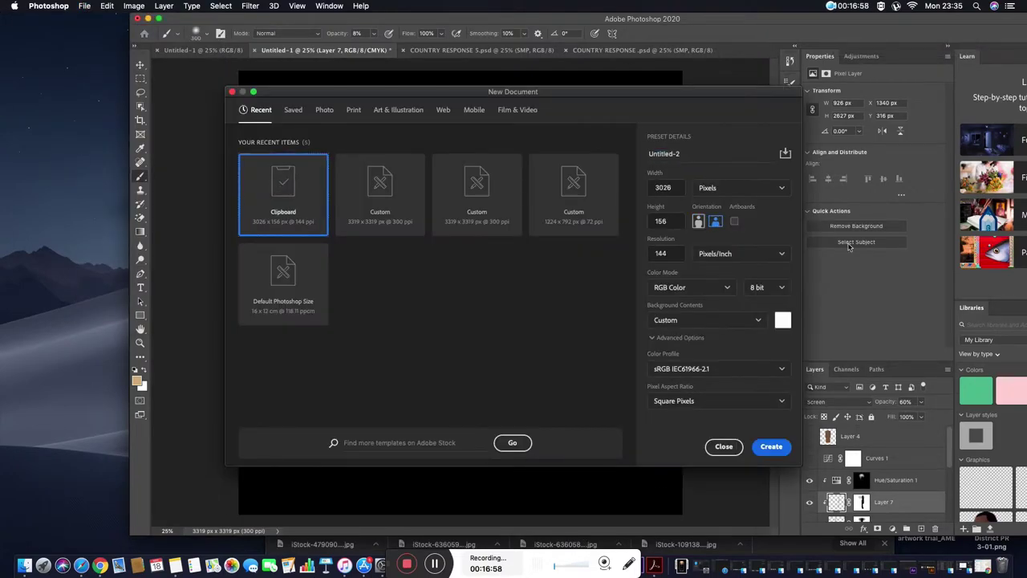
- Create a new 500×500 px document
{"action": "double_click", "coordinate": [663, 188]}
{"action": "type", "text": "500"}
{"action": "key", "text": "Tab"}
{"action": "type", "text": "500"}
{"action": "key", "text": "Tab"}
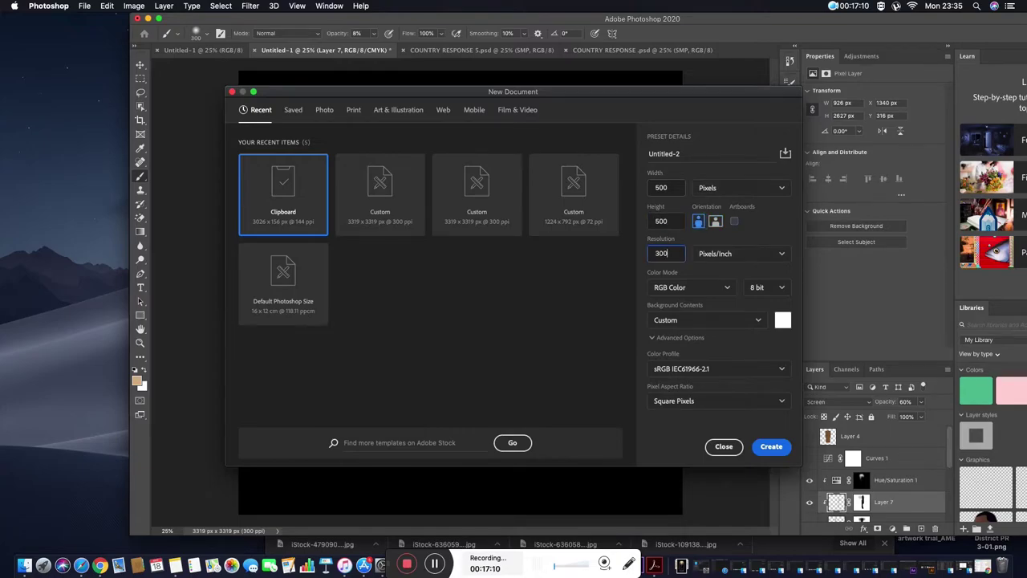
{"action": "key", "text": "Return"}
{"action": "left_click", "coordinate": [140, 64]}
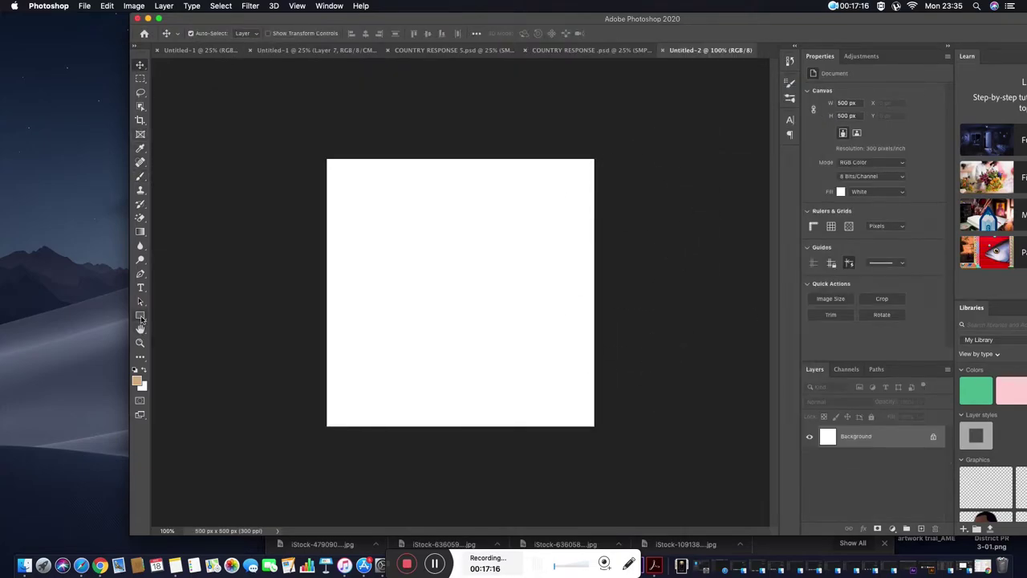
- Draw a black-filled circle near the canvas centre with the Ellipse tool
{"action": "left_click_drag", "start_coordinate": [141, 320], "coordinate": [211, 332]}
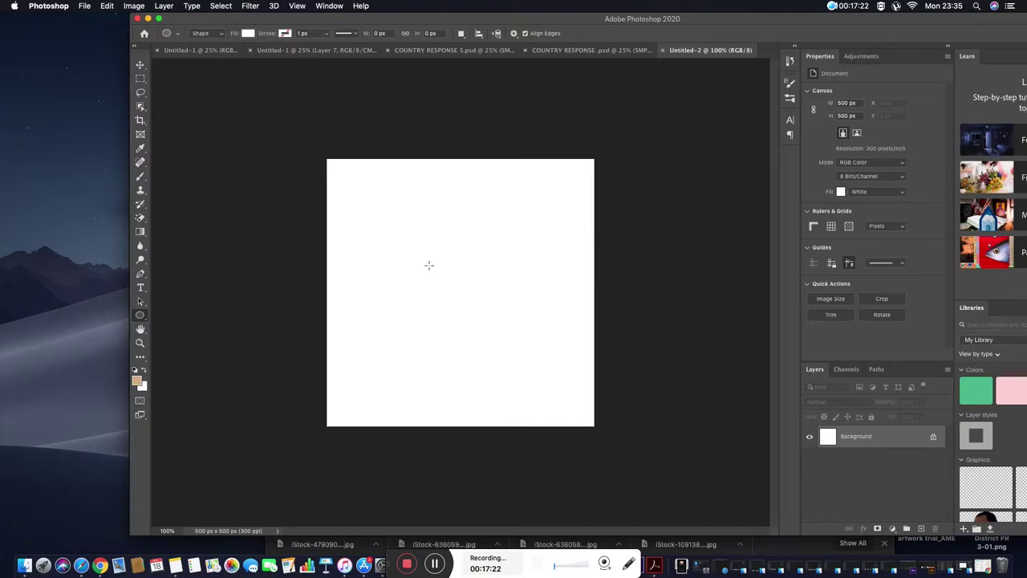
{"action": "left_click_drag", "start_coordinate": [416, 245], "coordinate": [463, 293]}
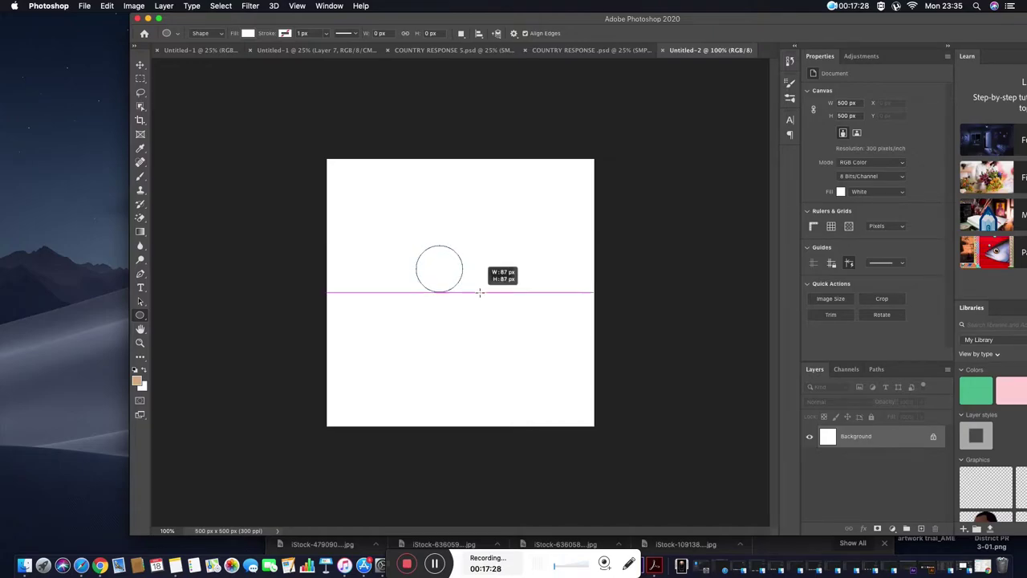
{"action": "left_click", "coordinate": [813, 139]}
{"action": "left_click", "coordinate": [847, 146]}
{"action": "key", "text": "v"}
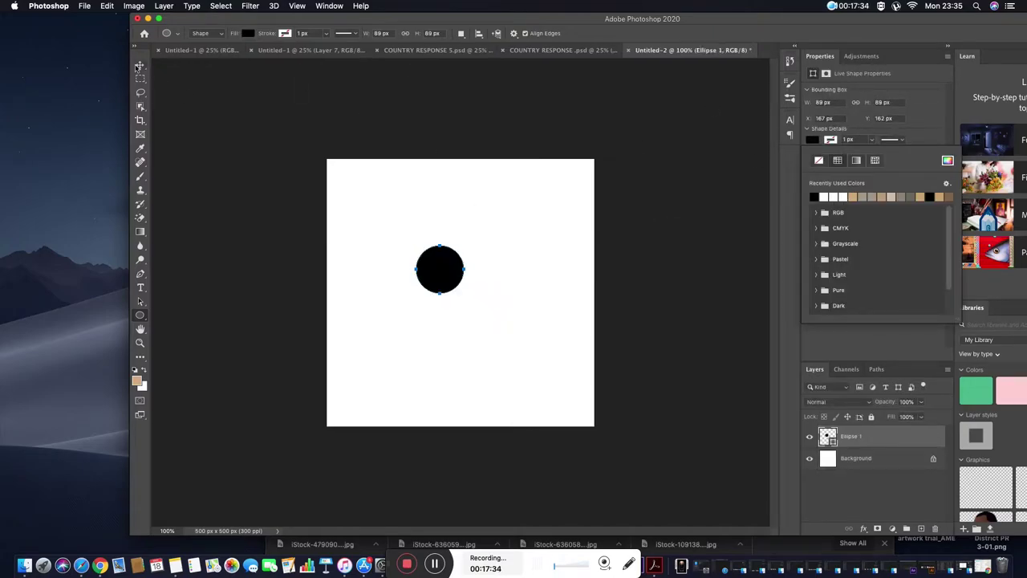
- Draw small white dots inside the circle, undoing the misplaced second one
{"action": "key", "text": "u"}
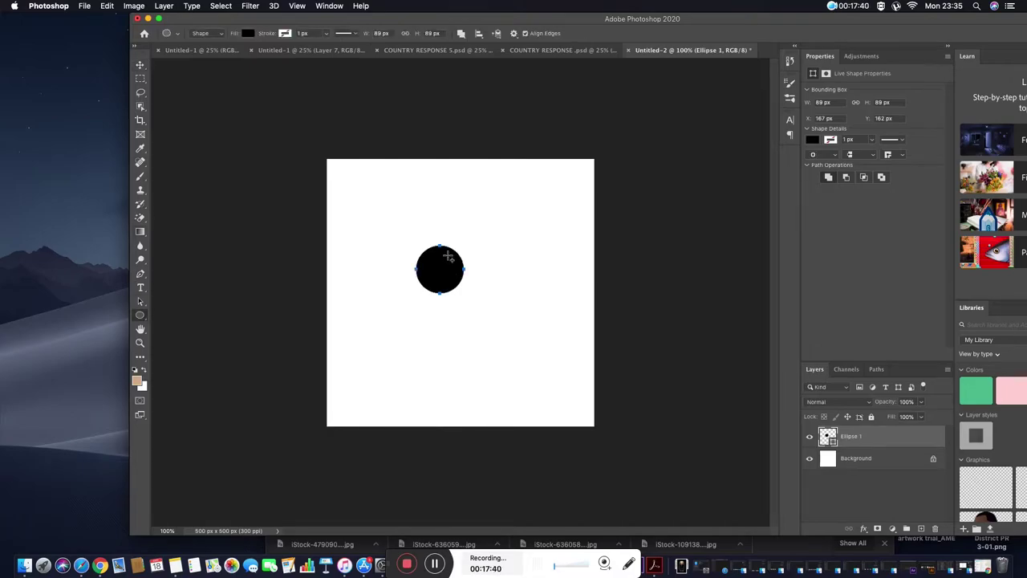
{"action": "key", "text": "ctrl+shift+alt+n"}
{"action": "left_click_drag", "start_coordinate": [445, 258], "coordinate": [456, 269]}
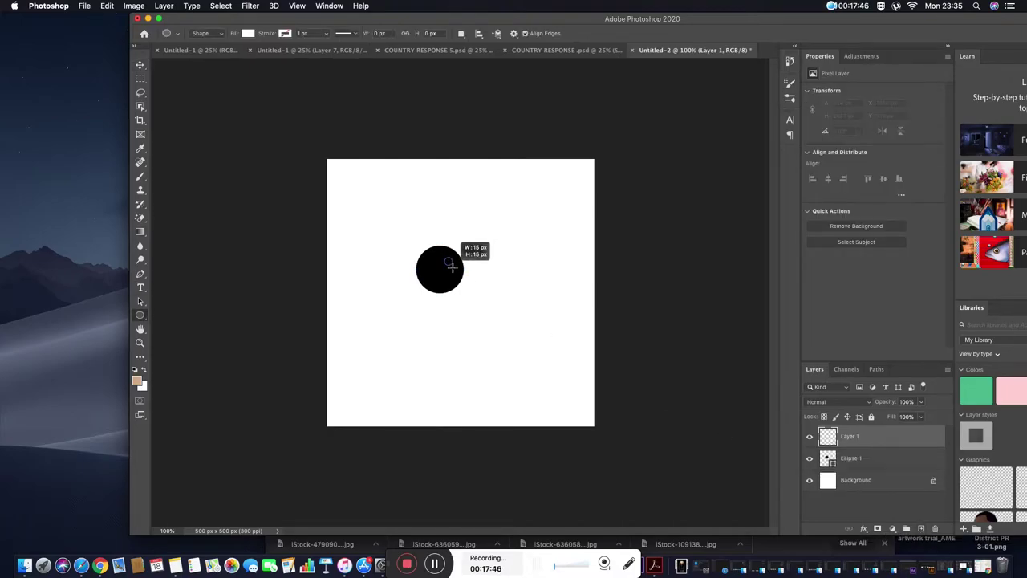
{"action": "mouse_move", "coordinate": [430, 273]}
{"action": "left_mouse_down"}
{"action": "mouse_move", "coordinate": [439, 281]}
{"action": "mouse_move", "coordinate": [442, 263]}
{"action": "mouse_move", "coordinate": [447, 271]}
{"action": "left_mouse_up"}
{"action": "left_click", "coordinate": [139, 65]}
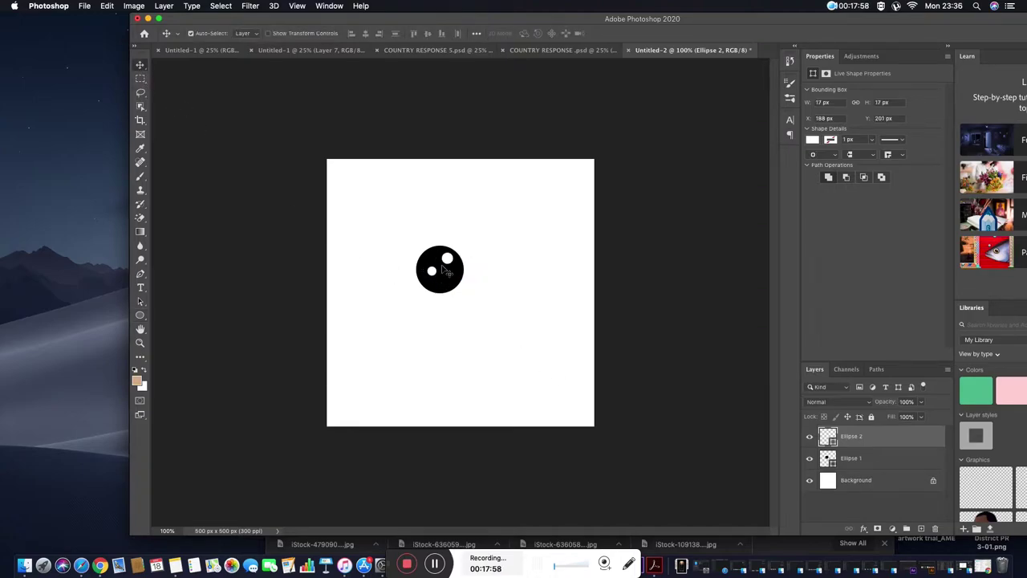
{"action": "key", "text": "super+z"}
{"action": "key", "text": "super+z"}
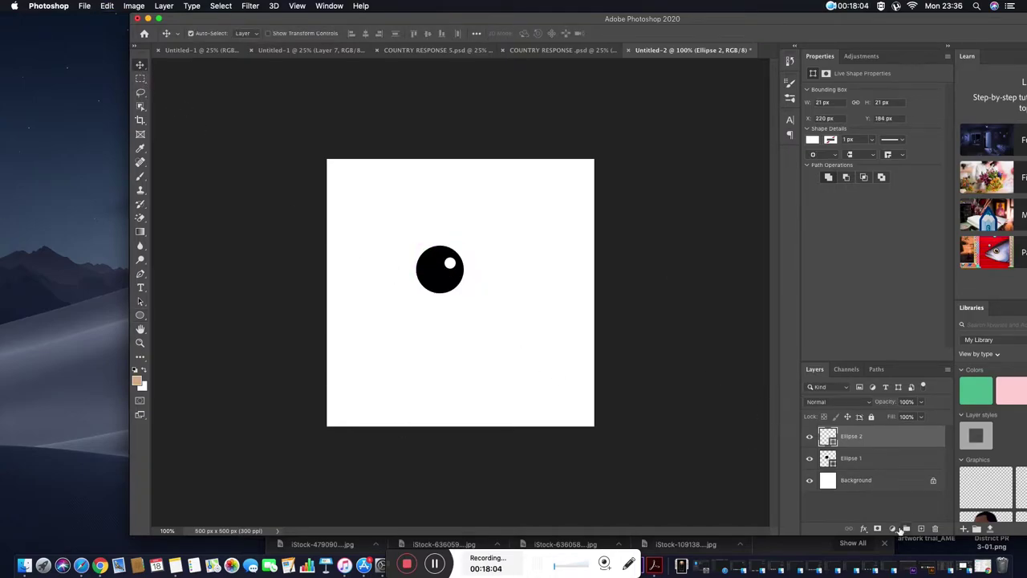
- Add a tiny white dot on the circle's left on a new layer, undoing an accidental delete
{"action": "left_click", "coordinate": [920, 529]}
{"action": "left_click", "coordinate": [141, 315]}
{"action": "left_click_drag", "start_coordinate": [424, 271], "coordinate": [431, 277]}
{"action": "key", "text": "v"}
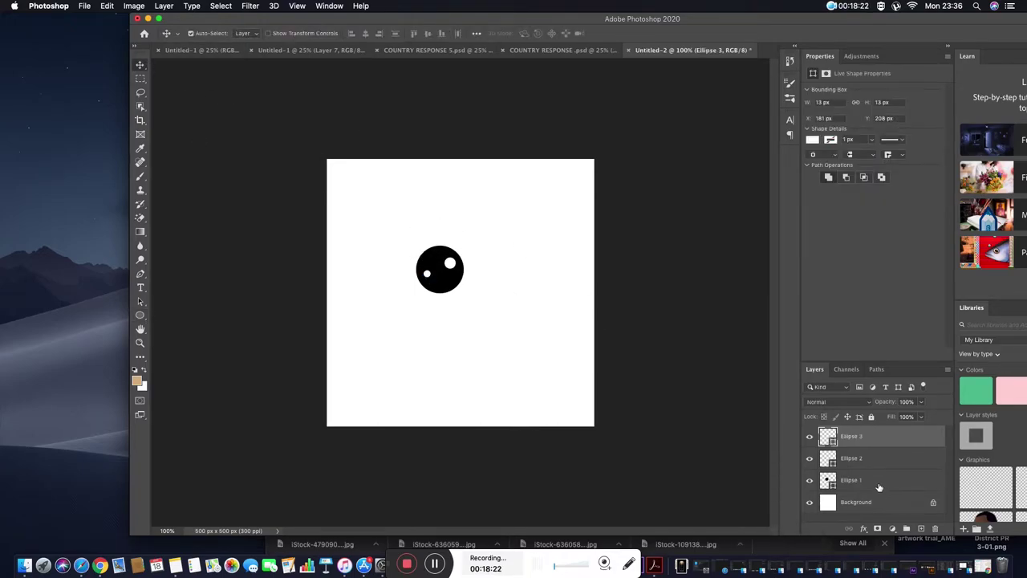
{"action": "key", "text": "Delete"}
{"action": "key", "text": "super+z"}
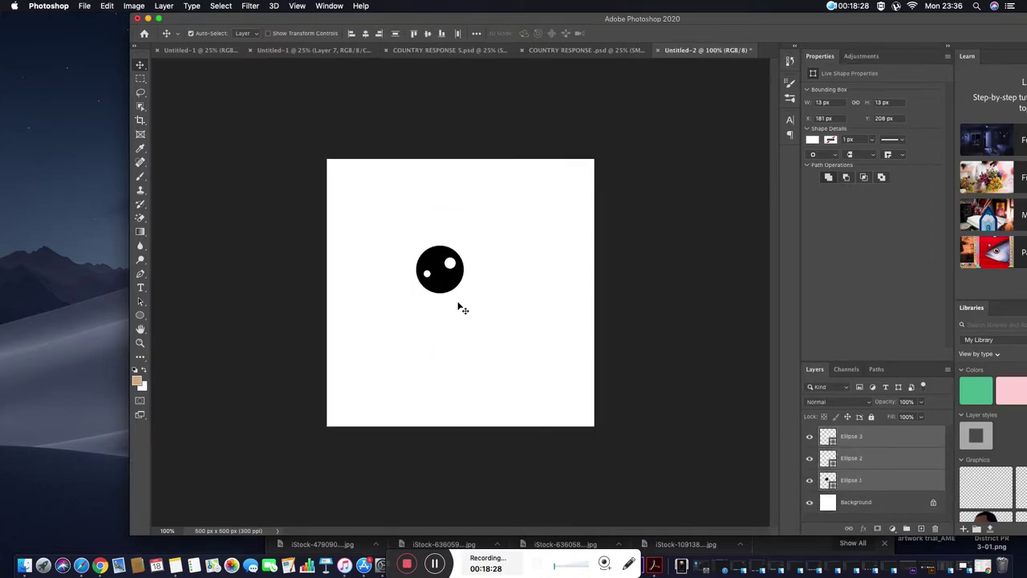
- Move the bubble to the top-right and place a smaller copy at the lower-left
{"action": "left_click", "coordinate": [851, 480], "text": "shift"}
{"action": "key", "text": "super+t"}
{"action": "left_click_drag", "start_coordinate": [452, 284], "coordinate": [551, 230]}
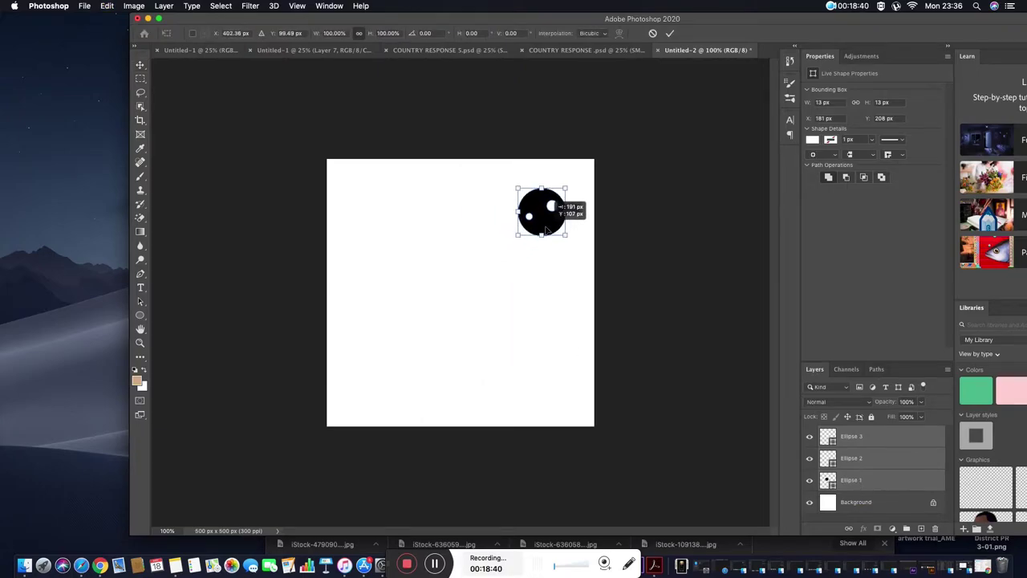
{"action": "key", "text": "super+j"}
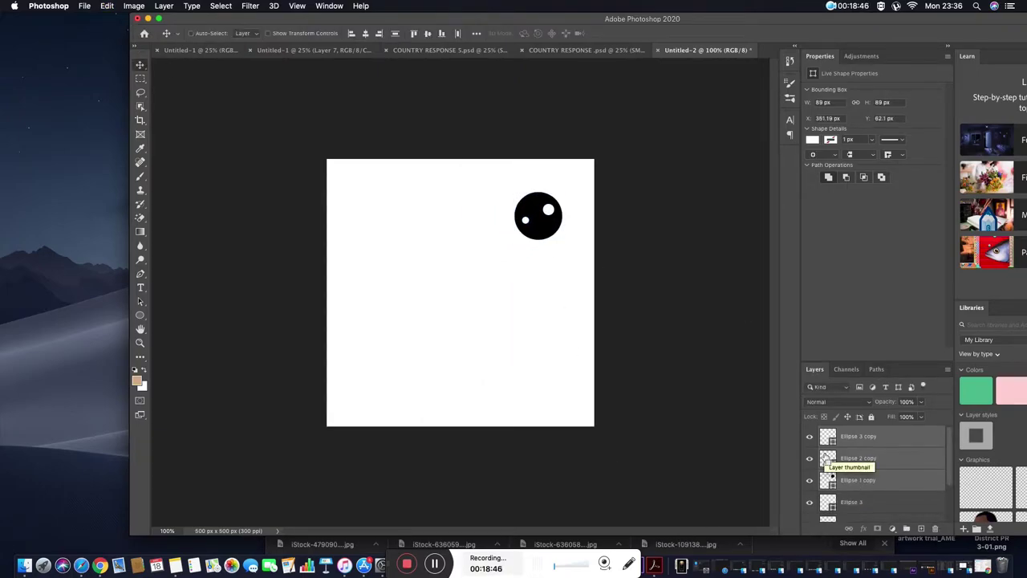
{"action": "left_click_drag", "start_coordinate": [539, 215], "coordinate": [354, 379]}
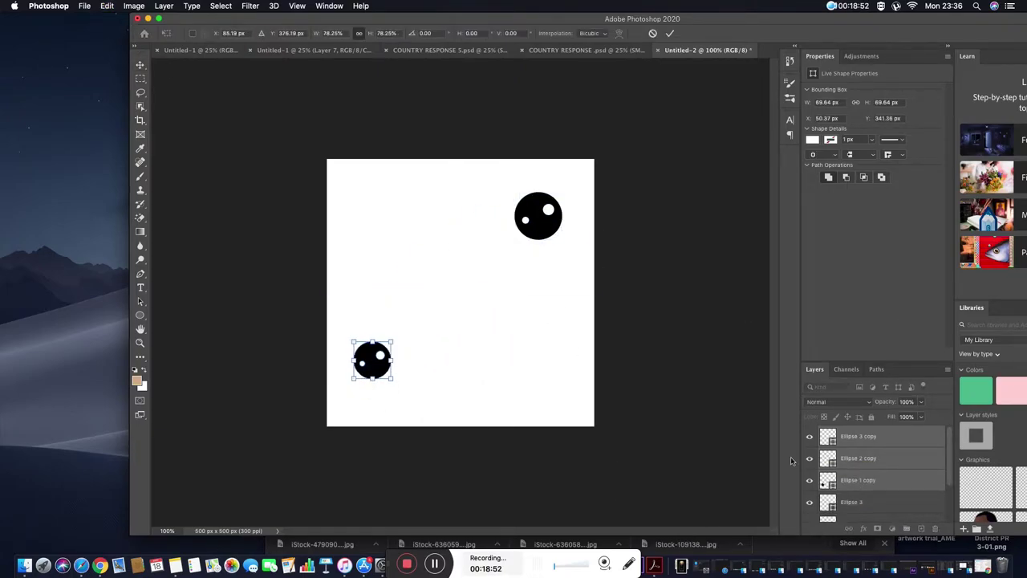
{"action": "key", "text": "Return"}
- Place a third, smaller bubble copy at the lower-right of the canvas
{"action": "left_click_drag", "start_coordinate": [553, 231], "coordinate": [555, 354]}
{"action": "key", "text": "super+z"}
{"action": "left_click", "coordinate": [861, 476], "text": "shift"}
{"action": "key", "text": "super+j"}
{"action": "key", "text": "super+t"}
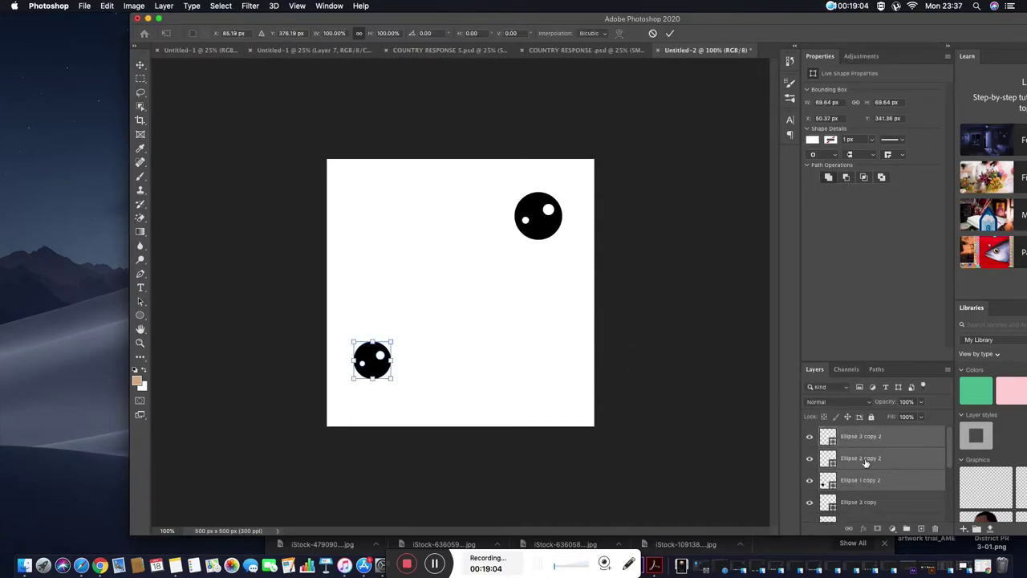
{"action": "mouse_move", "coordinate": [370, 367]}
{"action": "left_mouse_down"}
{"action": "mouse_move", "coordinate": [539, 377]}
{"action": "mouse_move", "coordinate": [545, 388]}
{"action": "left_mouse_up"}
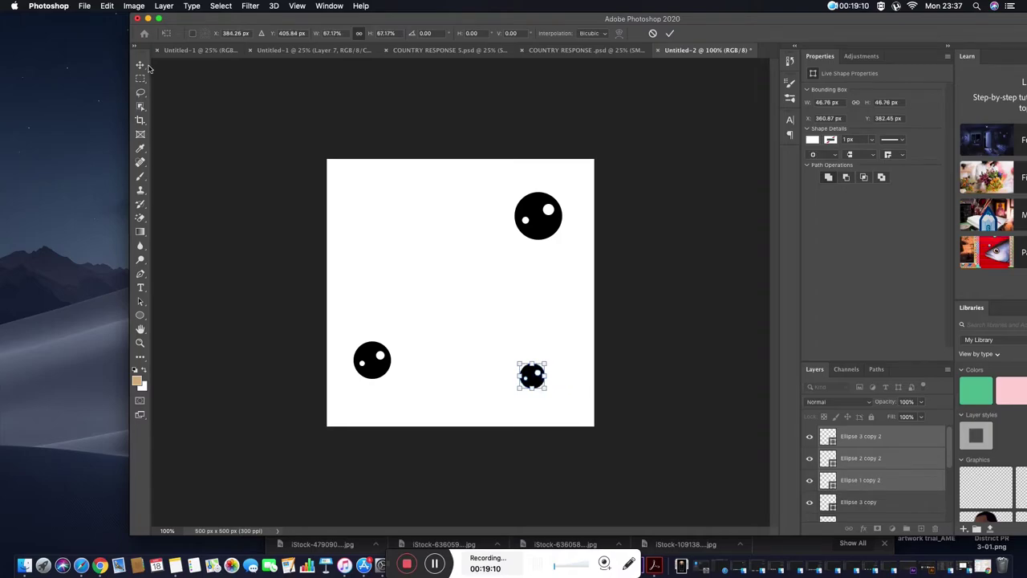
{"action": "key", "text": "Return"}
- Save the three bubbles as a new brush preset and return to the Guinness document
{"action": "left_click", "coordinate": [107, 6]}
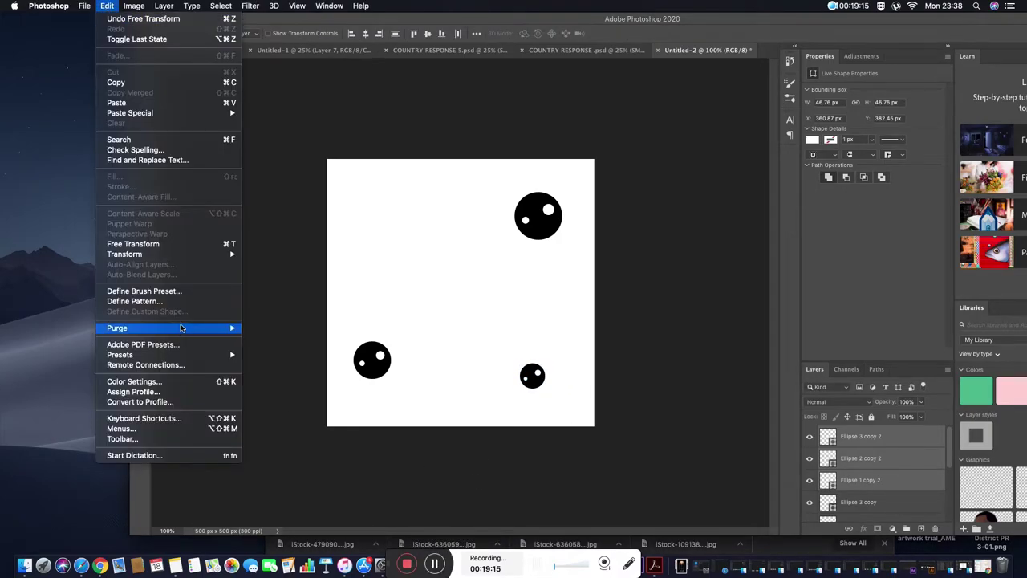
{"action": "left_click", "coordinate": [195, 296]}
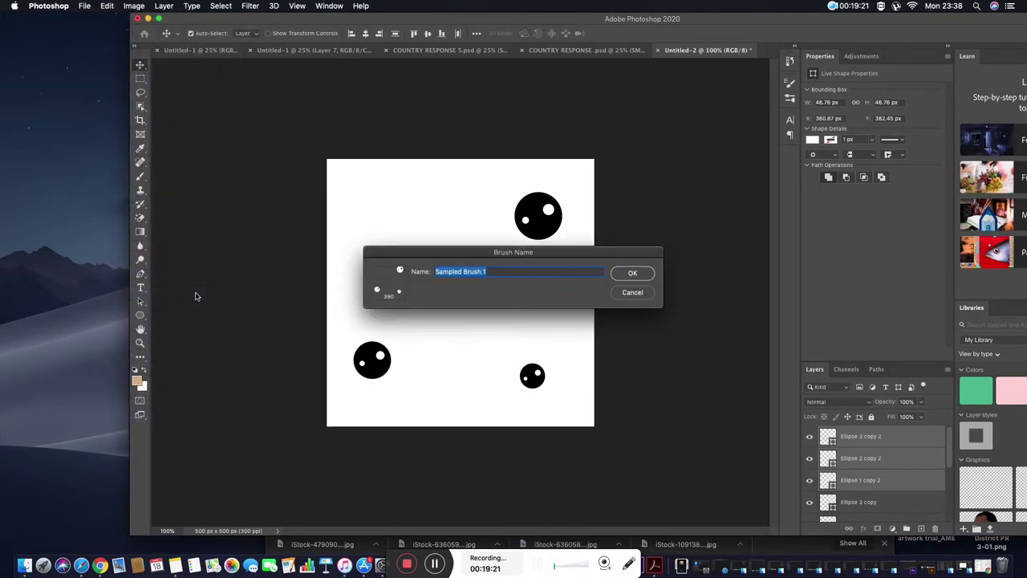
{"action": "type", "text": "condensat"}
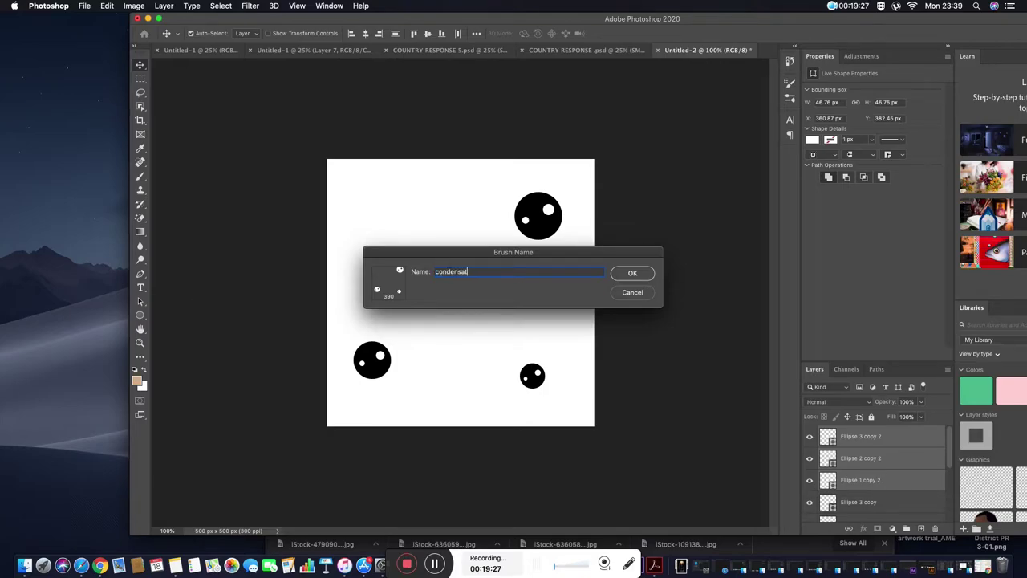
{"action": "left_click", "coordinate": [633, 273]}
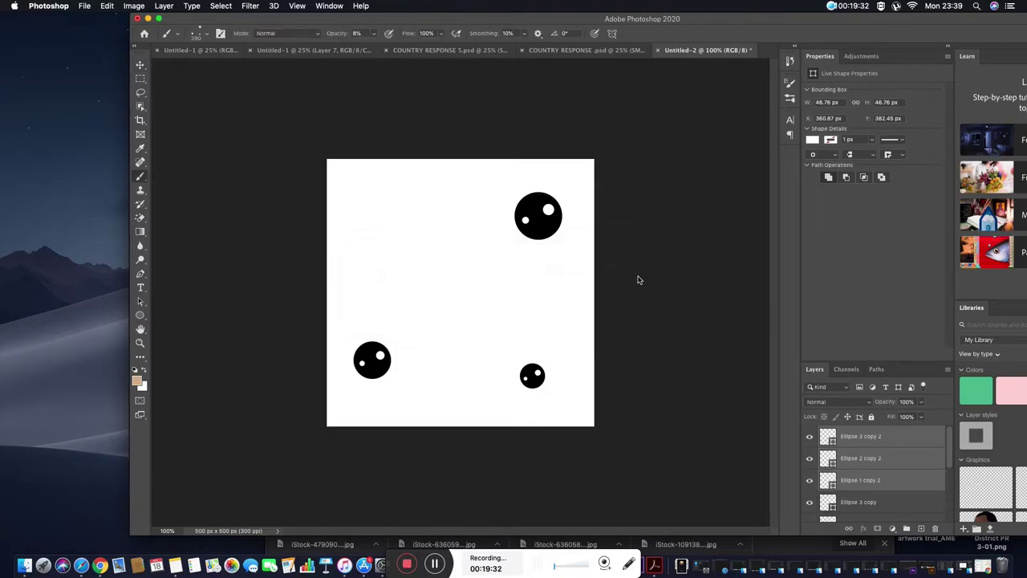
{"action": "left_click", "coordinate": [142, 65]}
{"action": "left_click", "coordinate": [265, 51]}
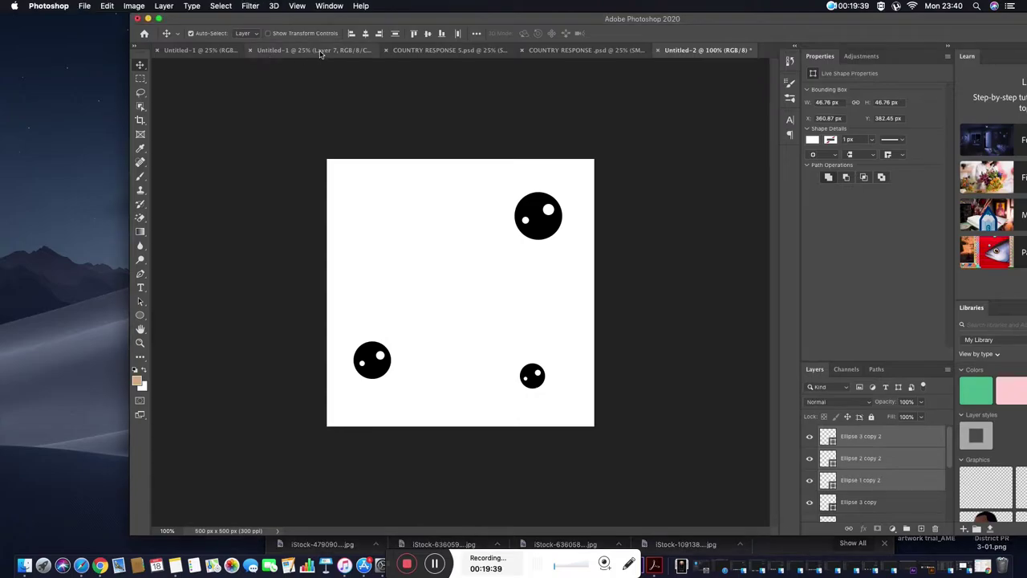
- Enlarge Layer 6 slightly over the glass
{"action": "left_click", "coordinate": [450, 317]}
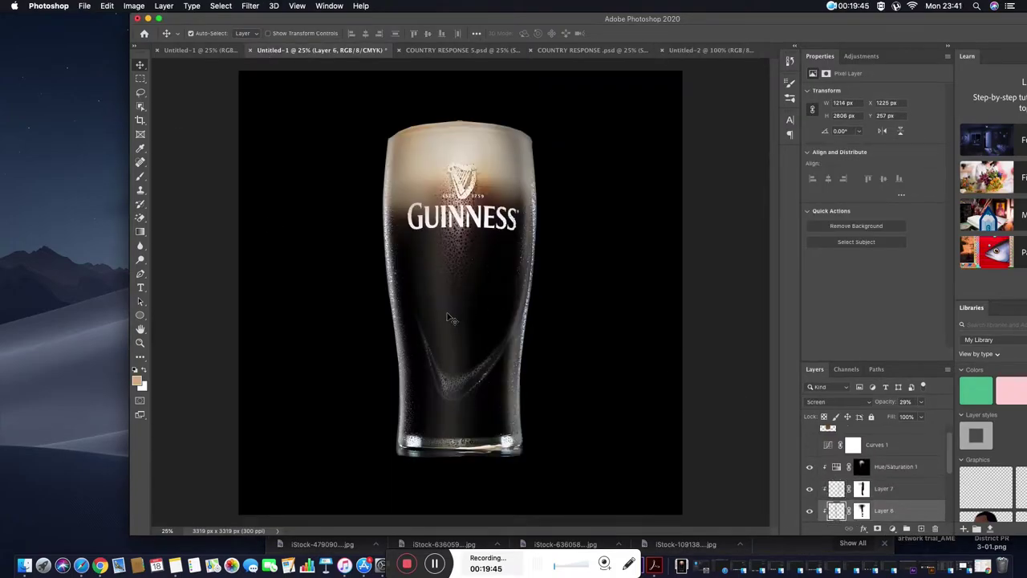
{"action": "key", "text": "super+t"}
{"action": "left_click_drag", "start_coordinate": [564, 292], "coordinate": [603, 298]}
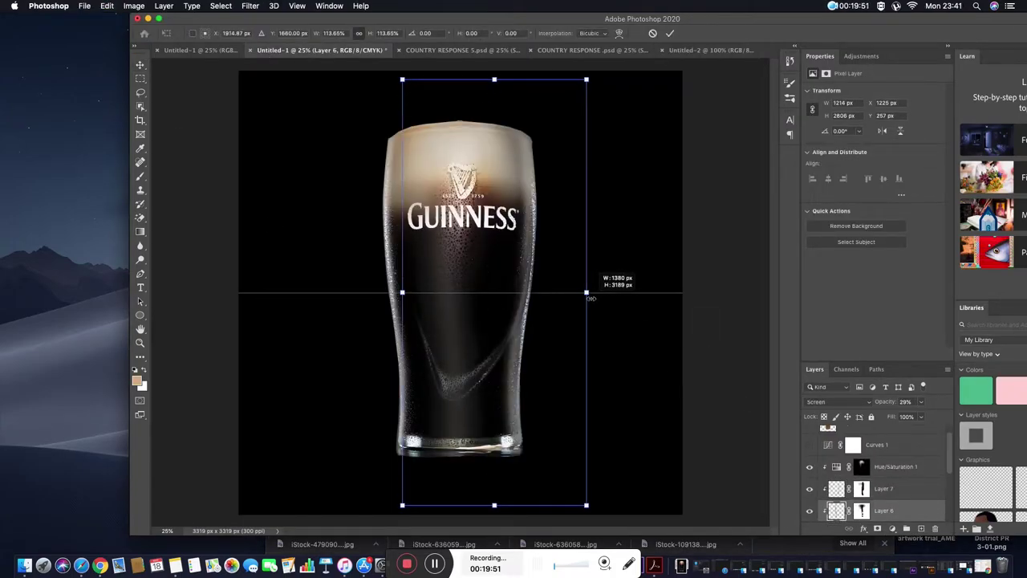
{"action": "key", "text": "Return"}
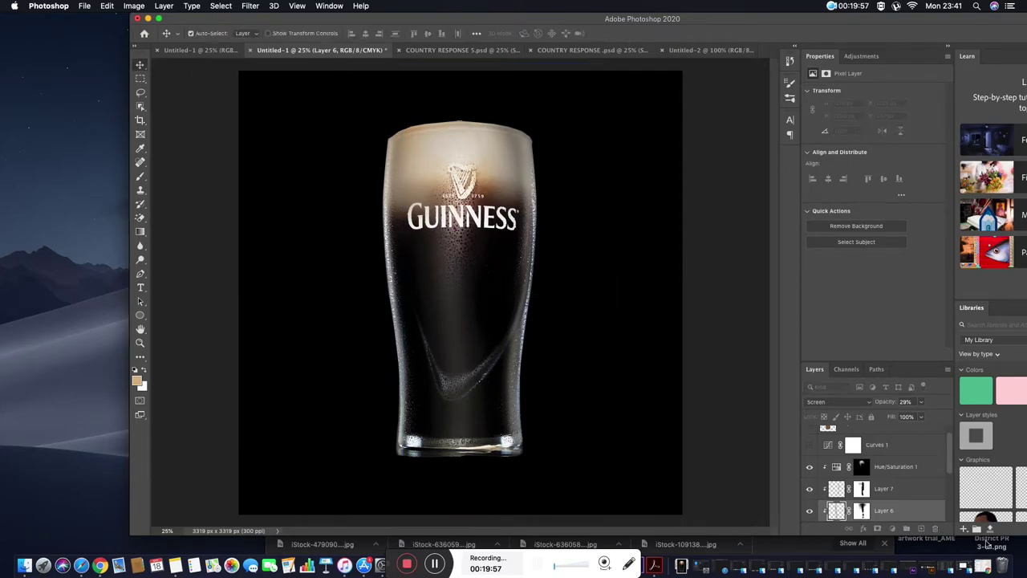
- Give the bubble brush Shape Dynamics with 4% angle jitter and Scattering at 286%
{"action": "left_click", "coordinate": [141, 177]}
{"action": "key", "text": "F5"}
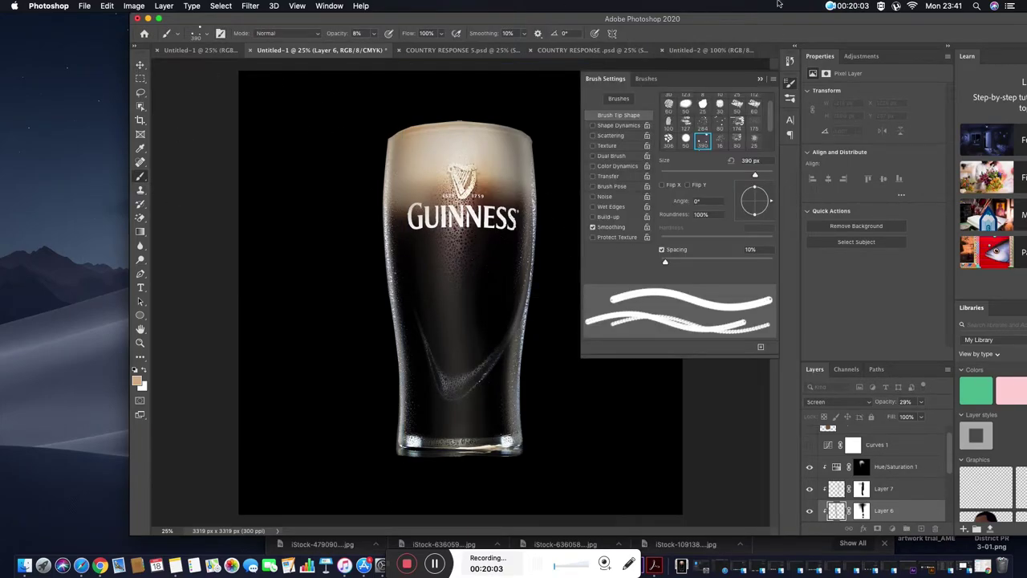
{"action": "left_click", "coordinate": [642, 78]}
{"action": "left_click", "coordinate": [603, 78]}
{"action": "left_click", "coordinate": [631, 126]}
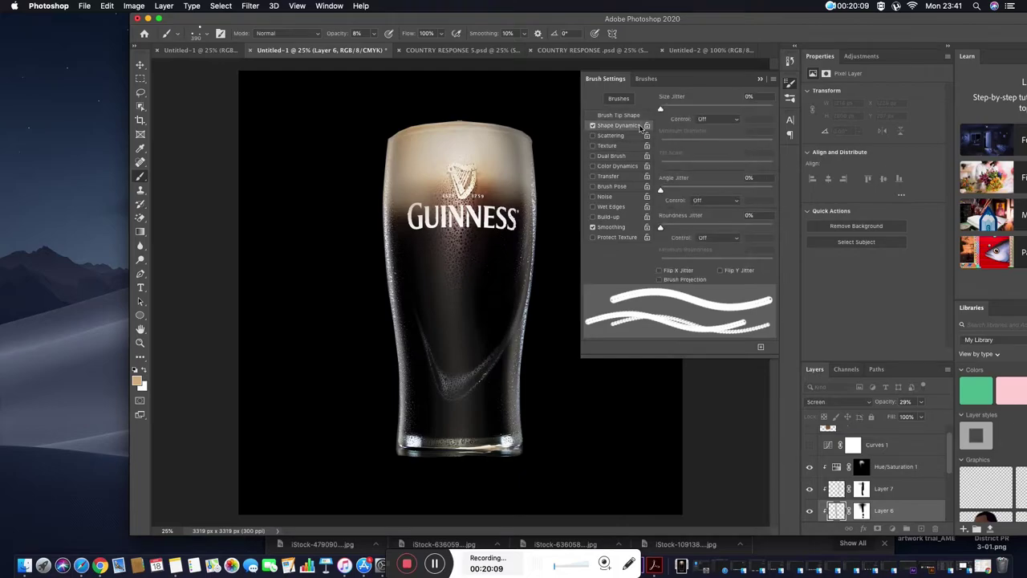
{"action": "left_click_drag", "start_coordinate": [661, 191], "coordinate": [665, 192]}
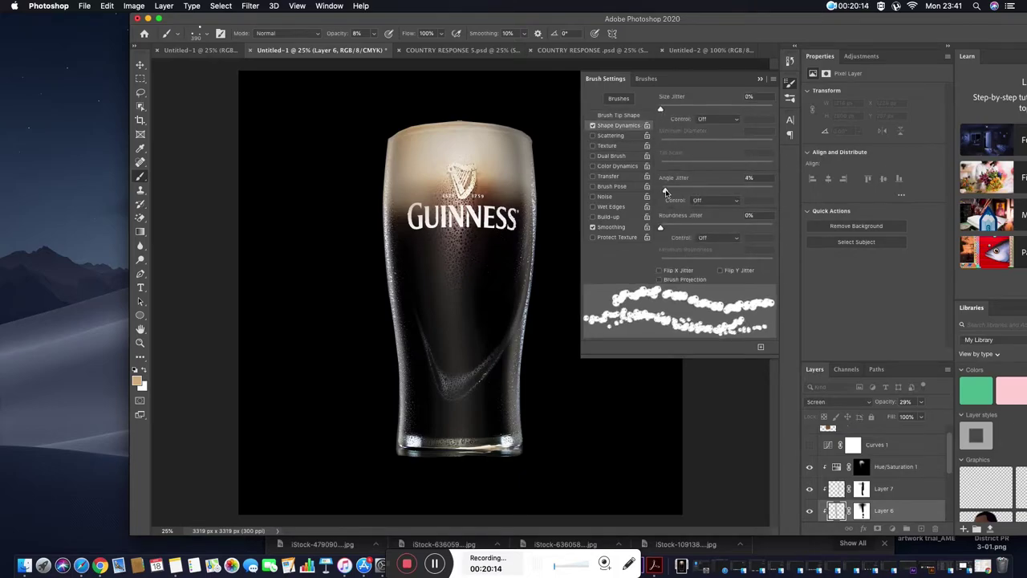
{"action": "left_click", "coordinate": [593, 136]}
{"action": "left_click_drag", "start_coordinate": [660, 109], "coordinate": [692, 109]}
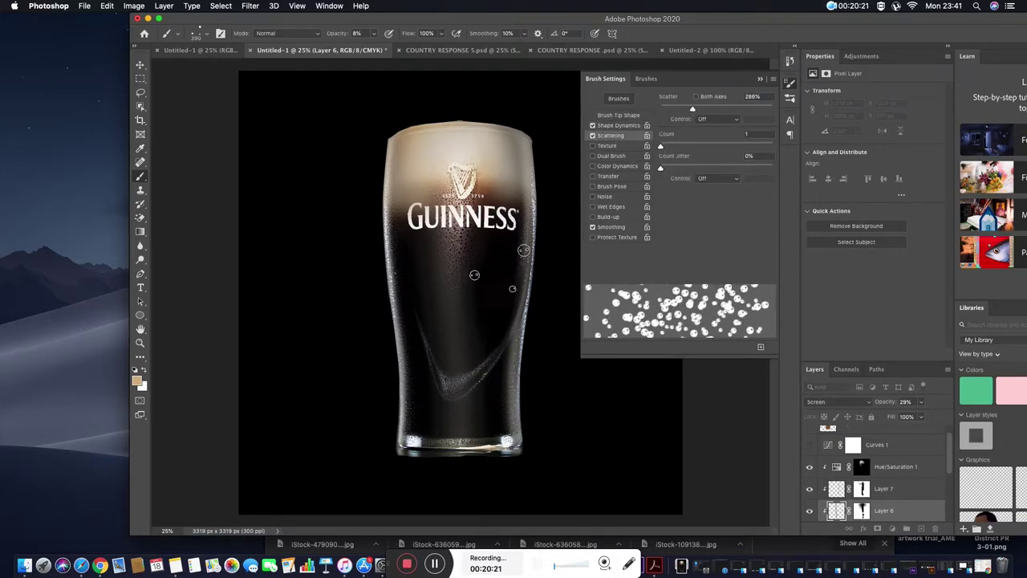
- Undo a trial stroke and step through history until Layer 6 is back at 29% opacity
{"action": "left_click_drag", "start_coordinate": [435, 240], "coordinate": [448, 306]}
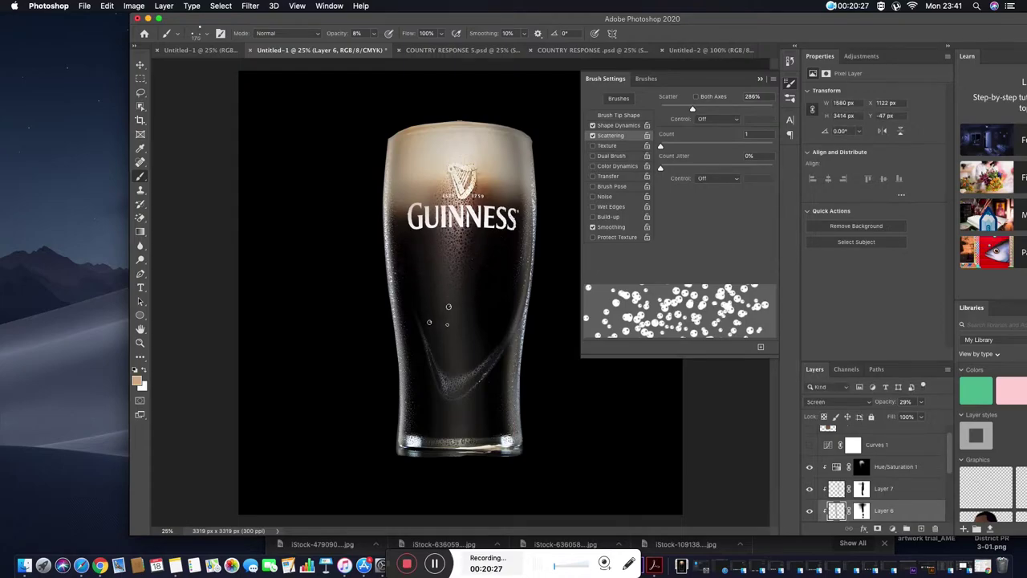
{"action": "key", "text": "super+z"}
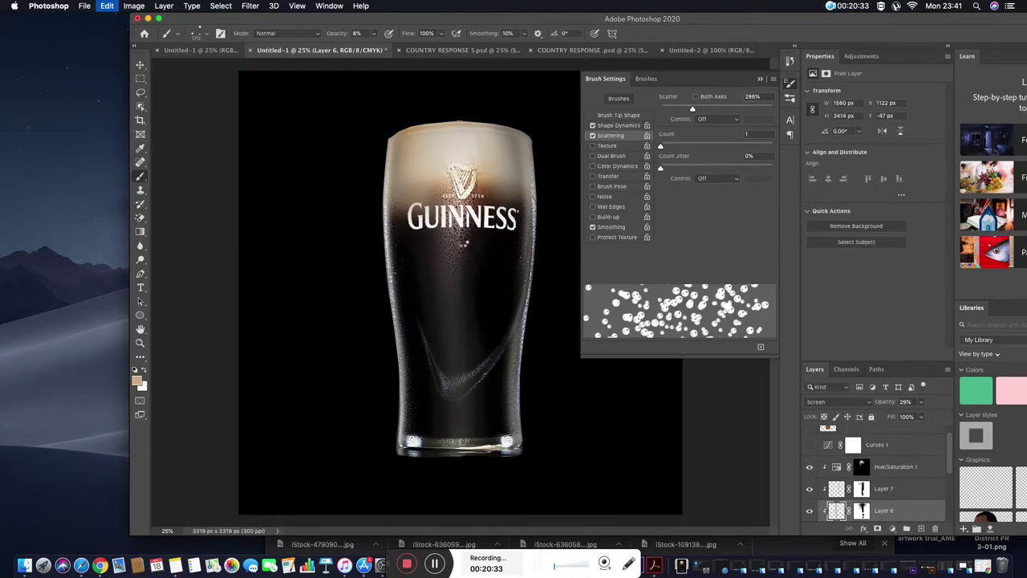
{"action": "key", "text": "0"}
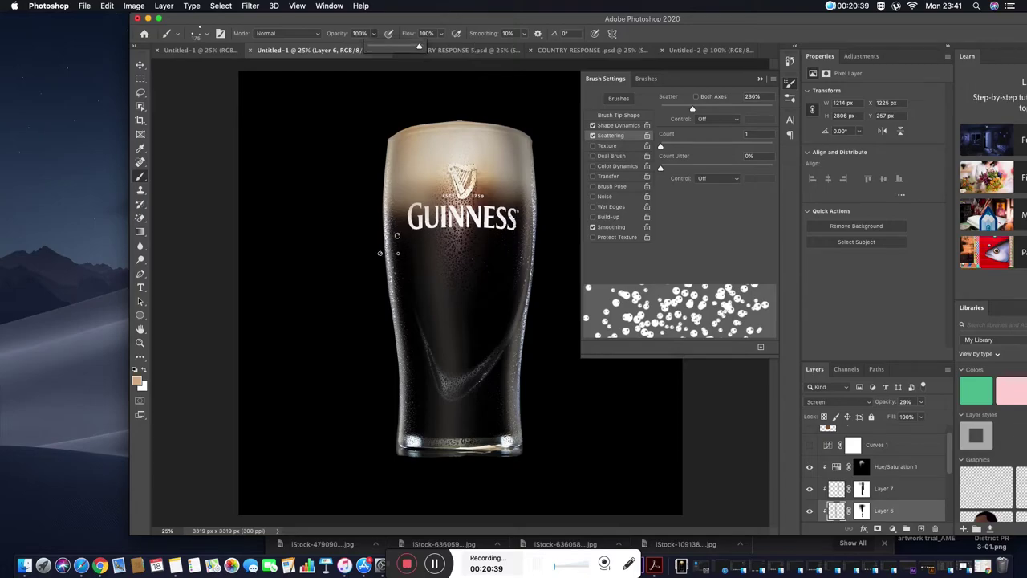
{"action": "key", "text": "super+z"}
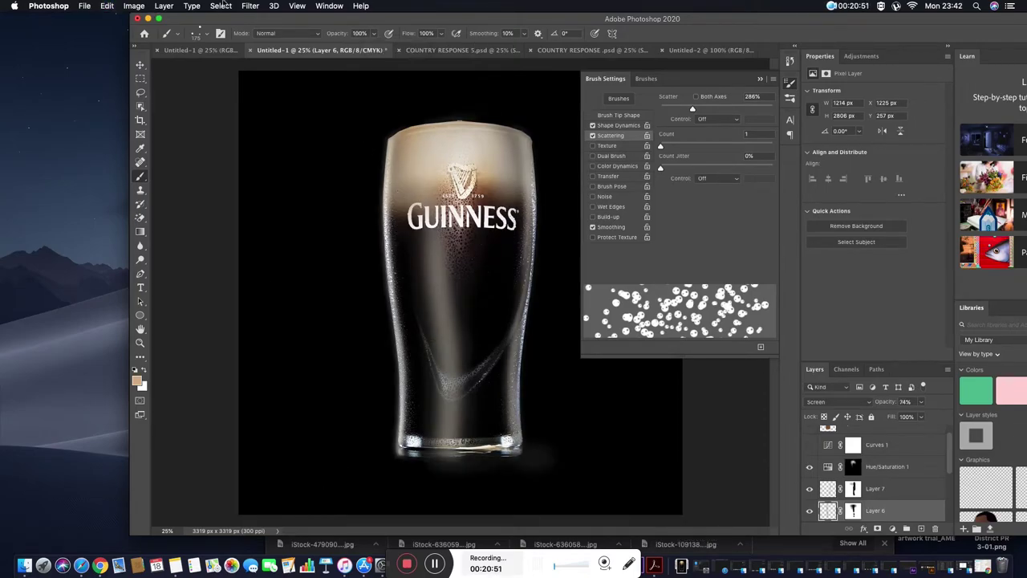
{"action": "left_click", "coordinate": [132, 7]}
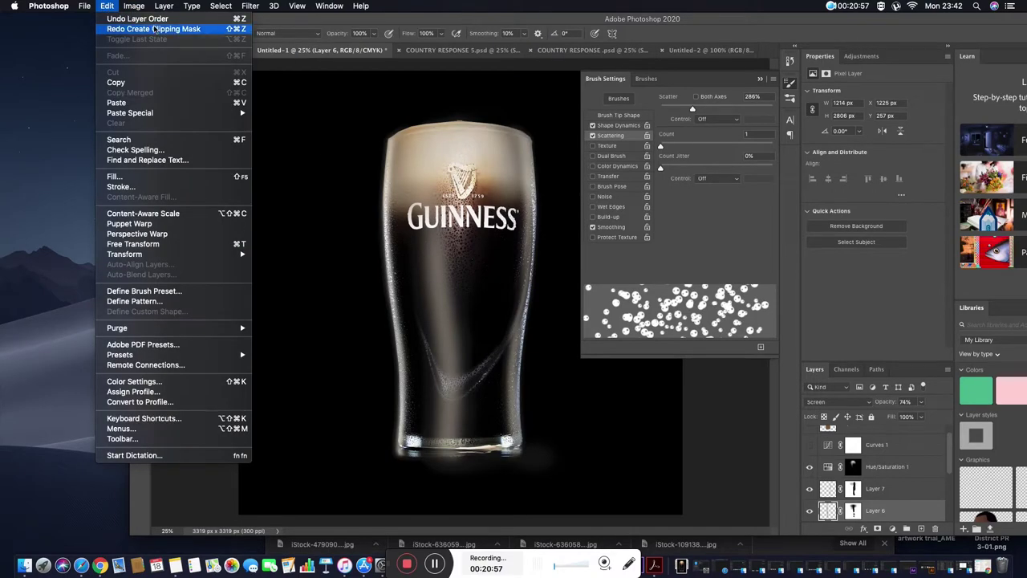
{"action": "left_click", "coordinate": [154, 28]}
{"action": "left_click", "coordinate": [133, 6]}
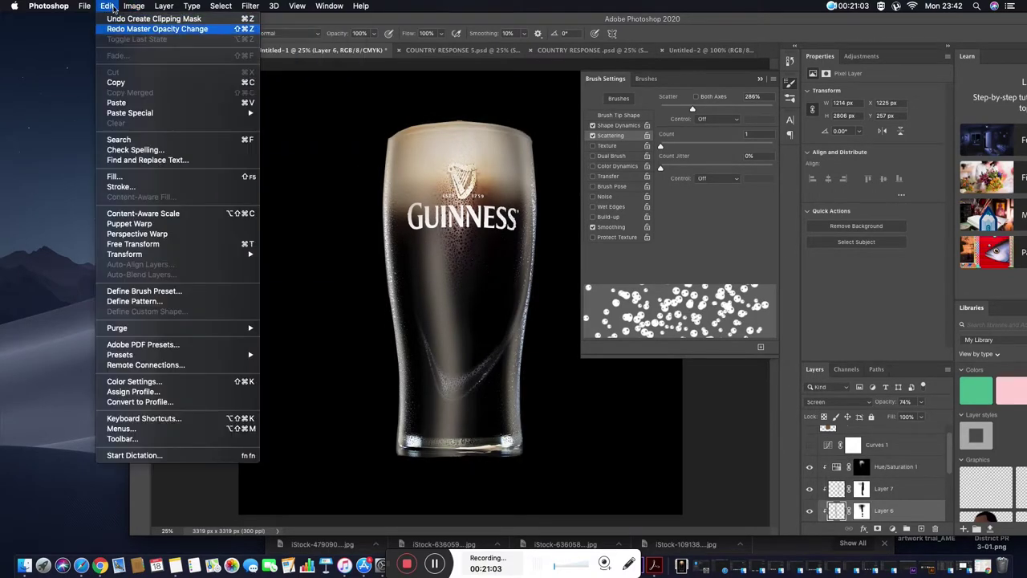
{"action": "key", "text": "super+z"}
{"action": "left_click", "coordinate": [107, 6]}
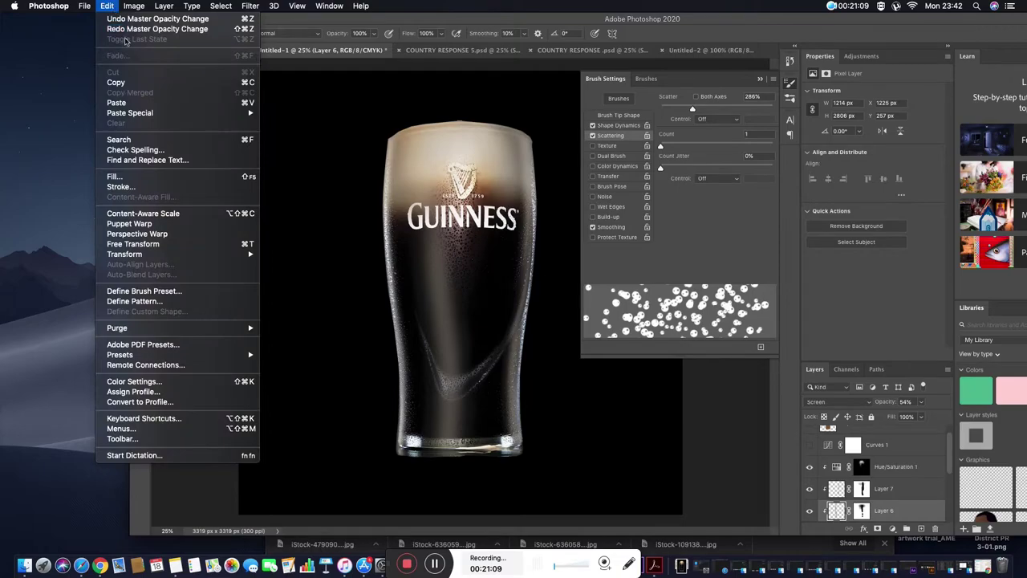
{"action": "key", "text": "super+shift+z"}
{"action": "left_click", "coordinate": [131, 29]}
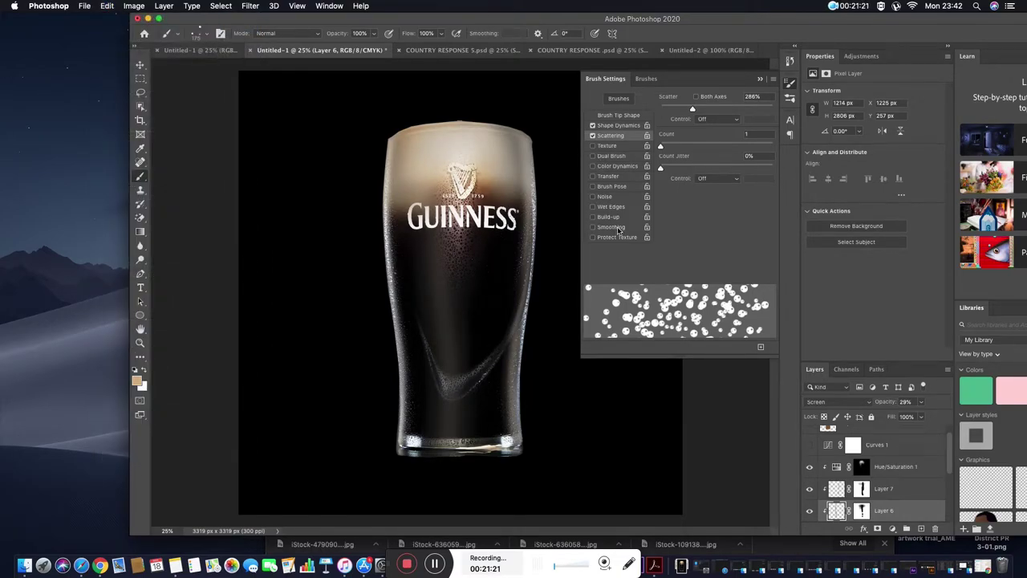
- Set Size and Angle Jitter controls to Fade 25 and add 5% Roundness Jitter
{"action": "left_click", "coordinate": [617, 127]}
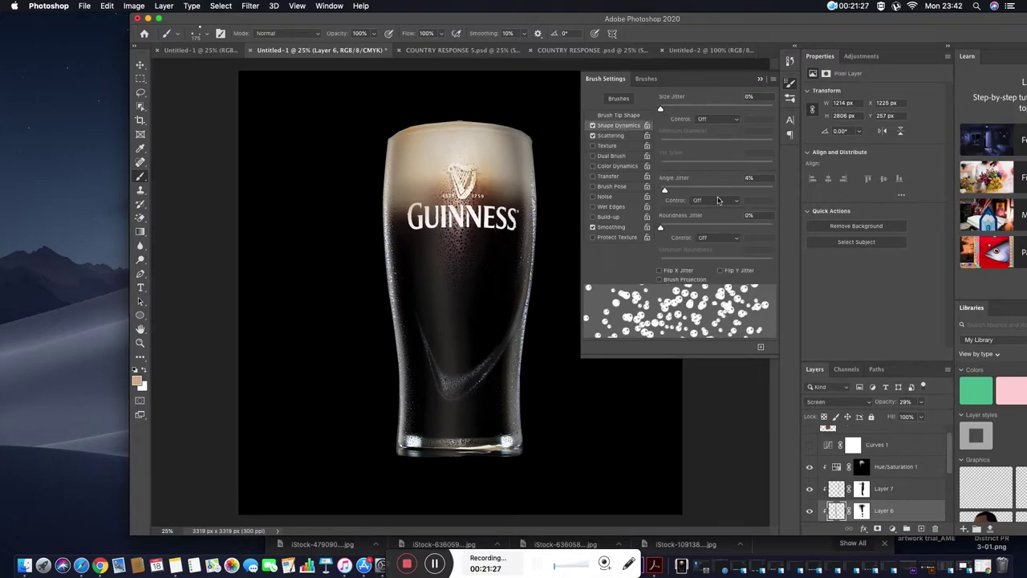
{"action": "left_click", "coordinate": [725, 119]}
{"action": "left_click", "coordinate": [704, 127]}
{"action": "left_click", "coordinate": [719, 200]}
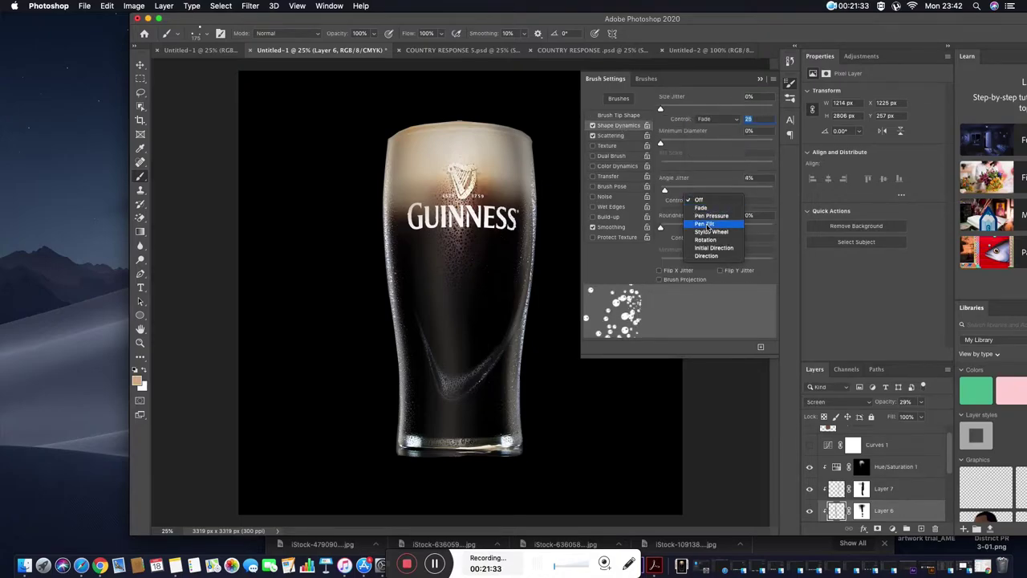
{"action": "left_click", "coordinate": [704, 208]}
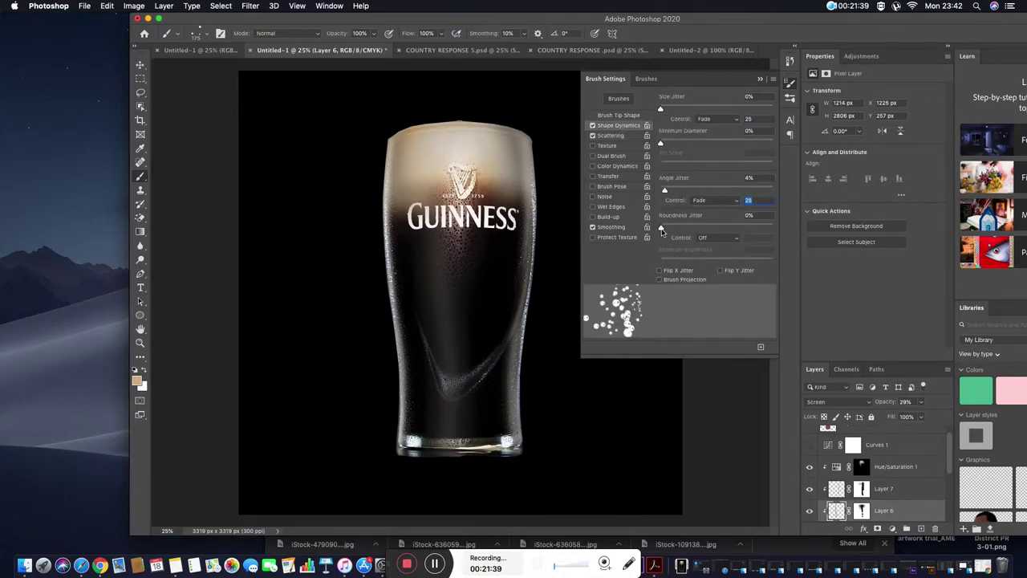
{"action": "left_click_drag", "start_coordinate": [662, 229], "coordinate": [665, 229]}
{"action": "left_click_drag", "start_coordinate": [661, 108], "coordinate": [802, 115]}
{"action": "type", "text": "111"}
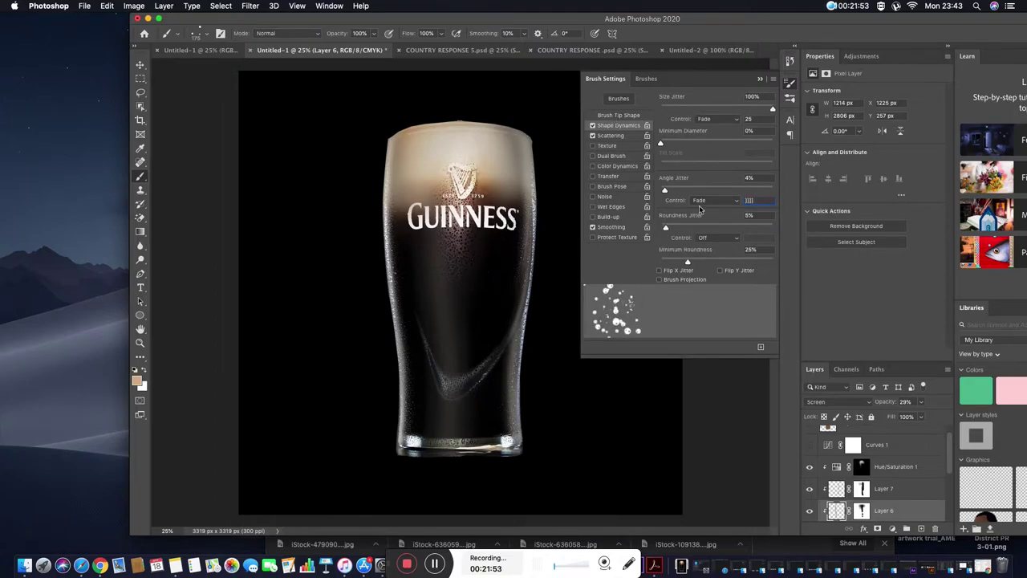
{"action": "key", "text": "Return"}
{"action": "key", "text": "Return"}
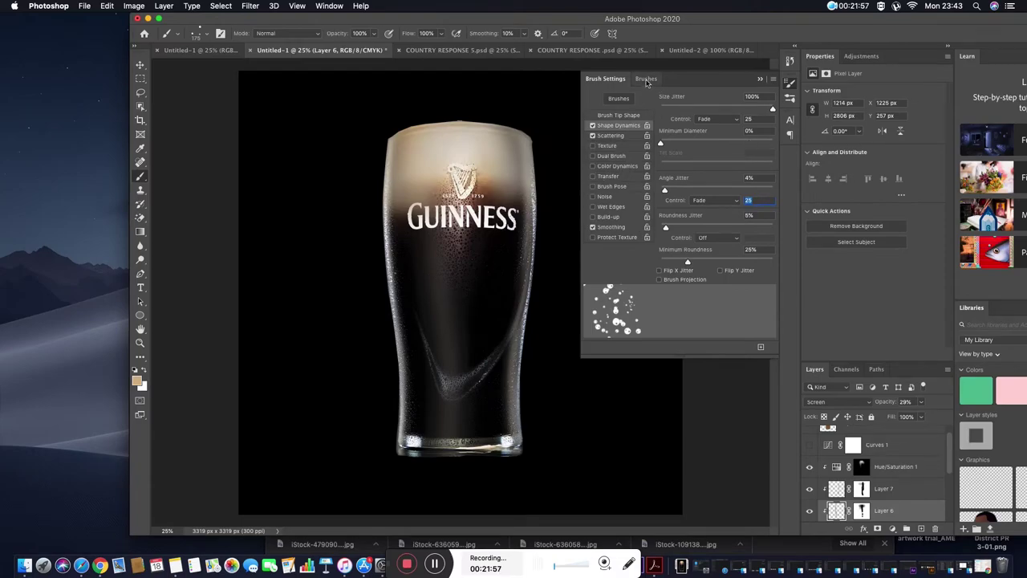
- Lower the Size Jitter to about 34% and test a scattered bubble stroke
{"action": "left_click", "coordinate": [646, 79]}
{"action": "left_click", "coordinate": [605, 79]}
{"action": "left_click_drag", "start_coordinate": [647, 109], "coordinate": [698, 112]}
{"action": "left_click_drag", "start_coordinate": [463, 372], "coordinate": [447, 259]}
{"action": "key", "text": "ctrl+z"}
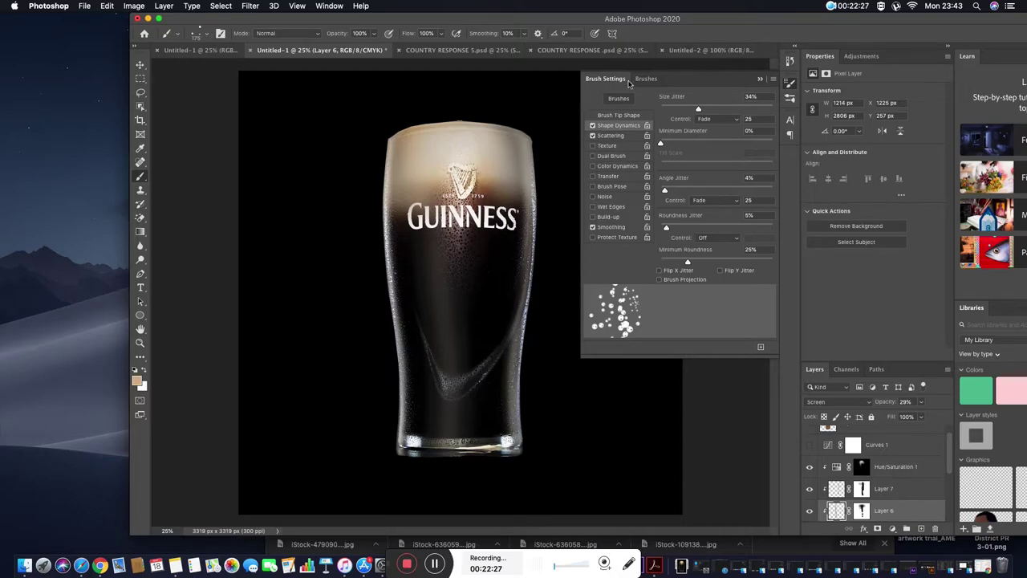
- Close Brush Settings and set the foreground colour to black
{"action": "left_click", "coordinate": [718, 69]}
{"action": "left_click", "coordinate": [136, 380]}
{"action": "left_click", "coordinate": [305, 372]}
{"action": "key", "text": "Return"}
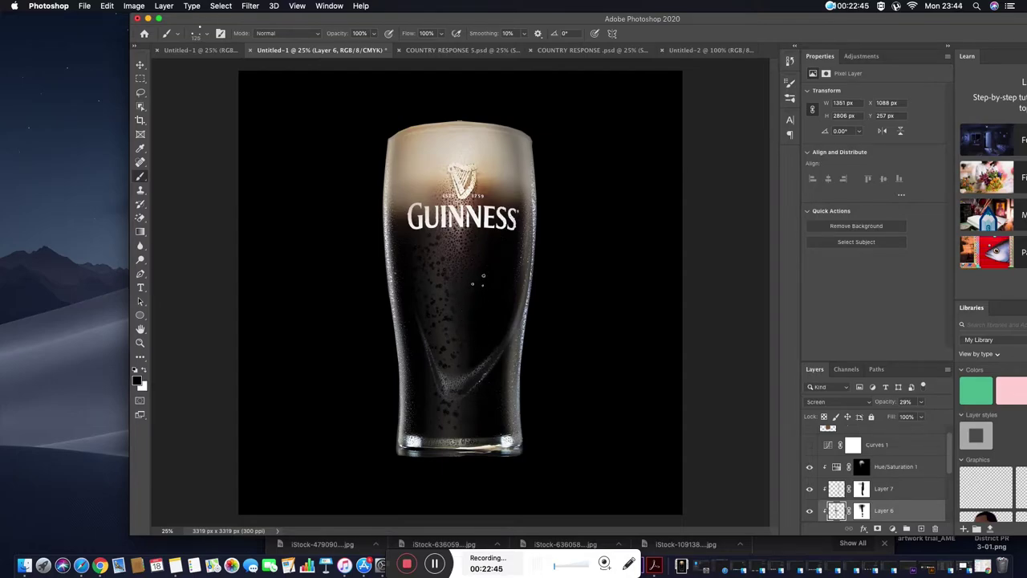
- Resize the brush to 175 and try dark droplets on the glass, undoing a stray dab
{"action": "key", "text": "bracketright"}
{"action": "key", "text": "bracketright"}
{"action": "key", "text": "bracketright"}
{"action": "key", "text": "ctrl+z"}
{"action": "key", "text": "ctrl+z"}
{"action": "key", "text": "bracketleft"}
{"action": "key", "text": "bracketleft"}
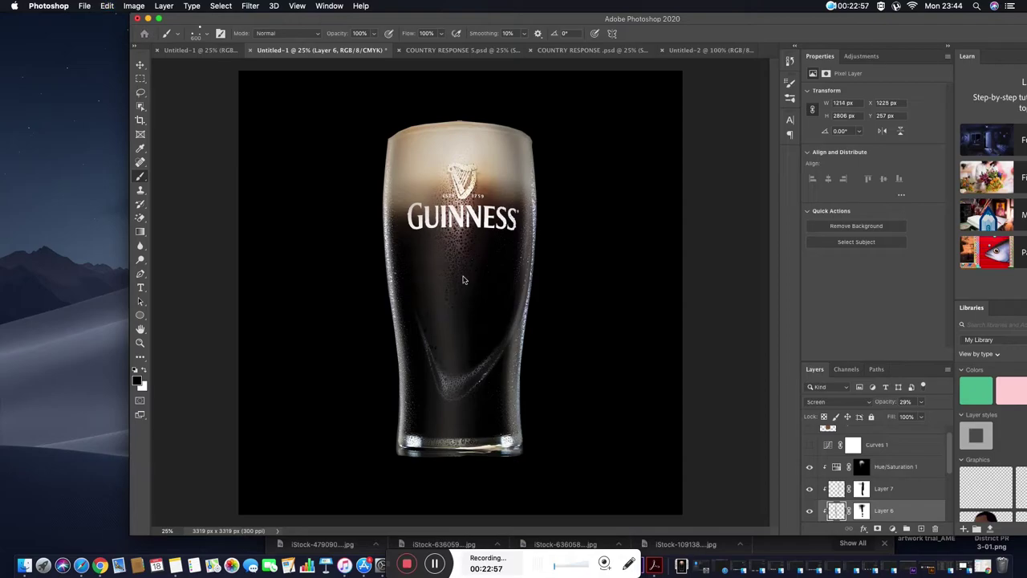
{"action": "key", "text": "bracketleft"}
{"action": "key", "text": "bracketleft"}
{"action": "key", "text": "bracketleft"}
{"action": "left_click_drag", "start_coordinate": [464, 313], "coordinate": [433, 334]}
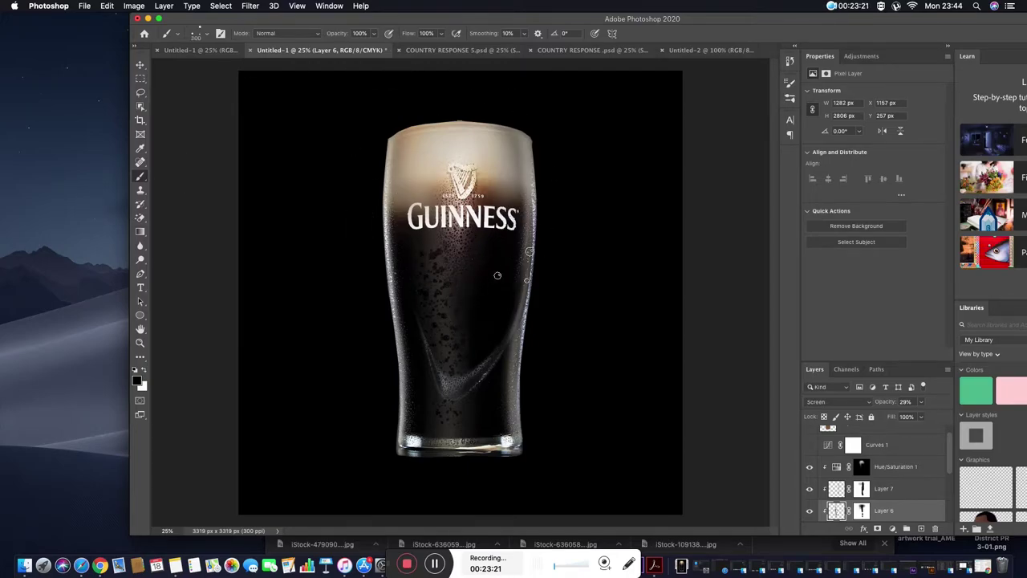
{"action": "left_click", "coordinate": [530, 251]}
{"action": "key", "text": "super+z"}
{"action": "key", "text": "super+z"}
{"action": "key", "text": "super+z"}
- Add a new layer and paint dark scattered bubbles up the glass below the logo
{"action": "scroll", "coordinate": [861, 460], "scroll_direction": "up", "scroll_amount": 1}
{"action": "left_click", "coordinate": [861, 460]}
{"action": "left_click", "coordinate": [922, 528]}
{"action": "left_click", "coordinate": [456, 312]}
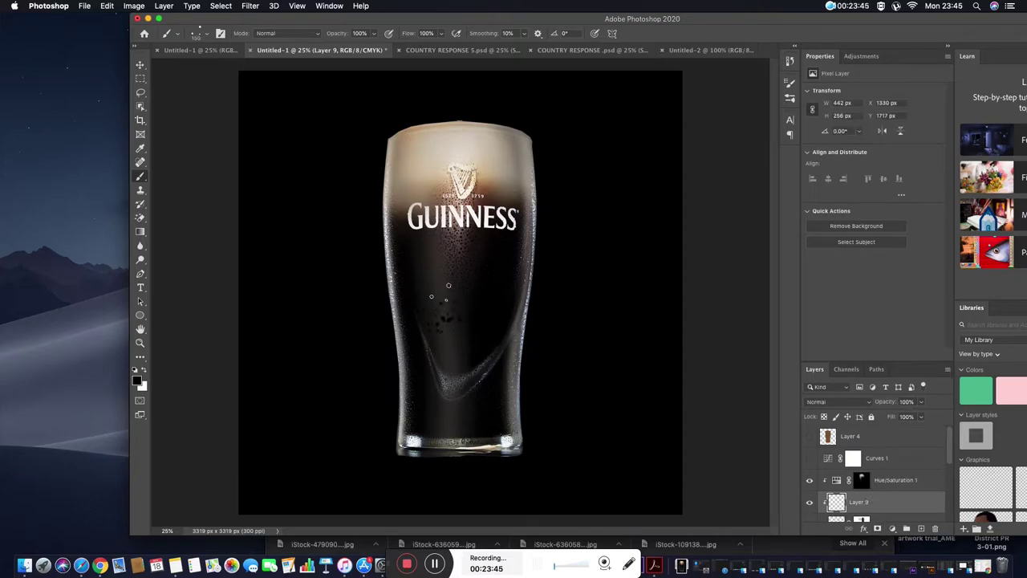
{"action": "left_click", "coordinate": [430, 221]}
{"action": "left_click", "coordinate": [447, 396]}
{"action": "left_click", "coordinate": [430, 170]}
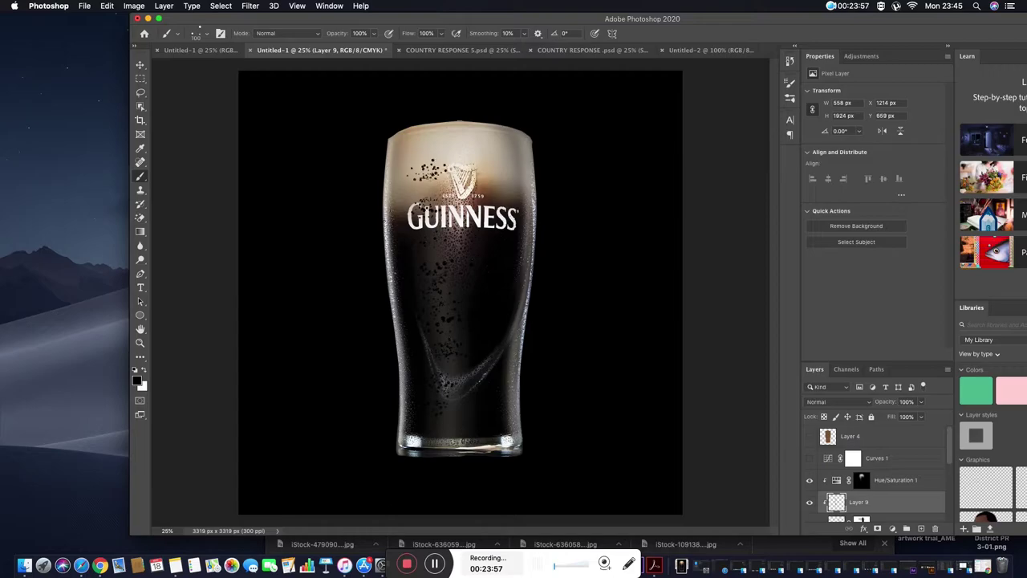
{"action": "key", "text": "super+z"}
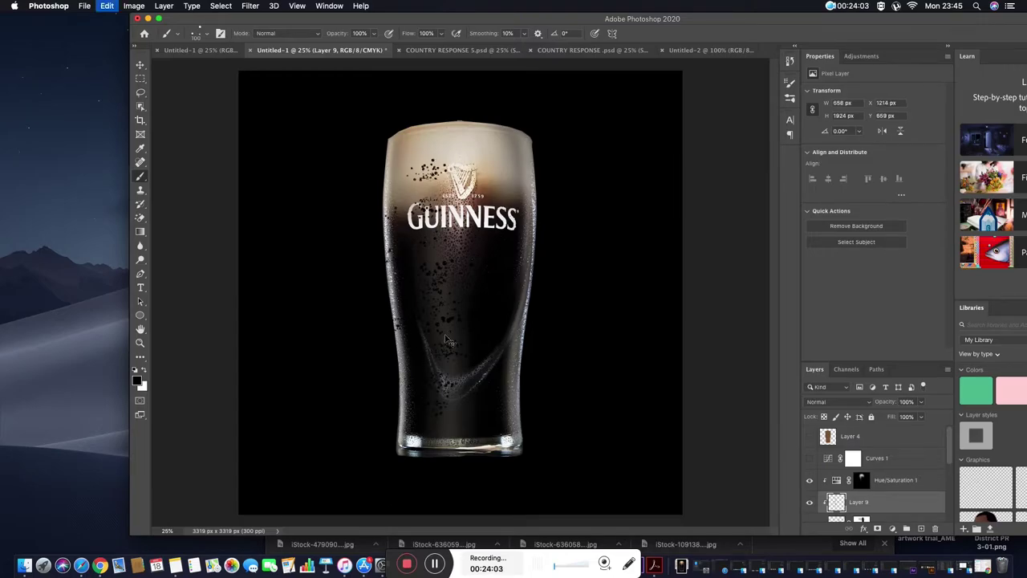
{"action": "key", "text": "super+z"}
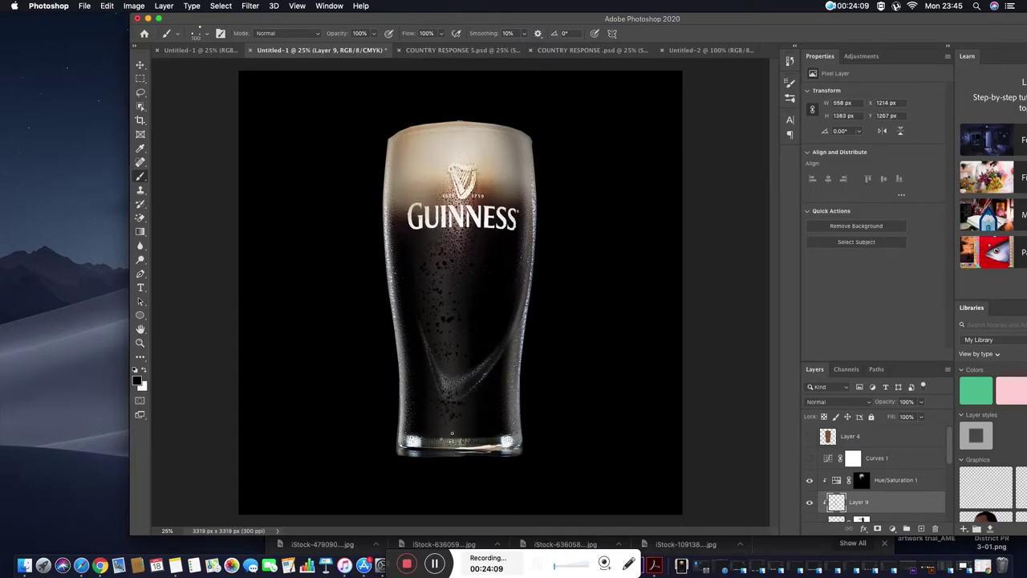
{"action": "left_click_drag", "start_coordinate": [452, 433], "coordinate": [442, 247]}
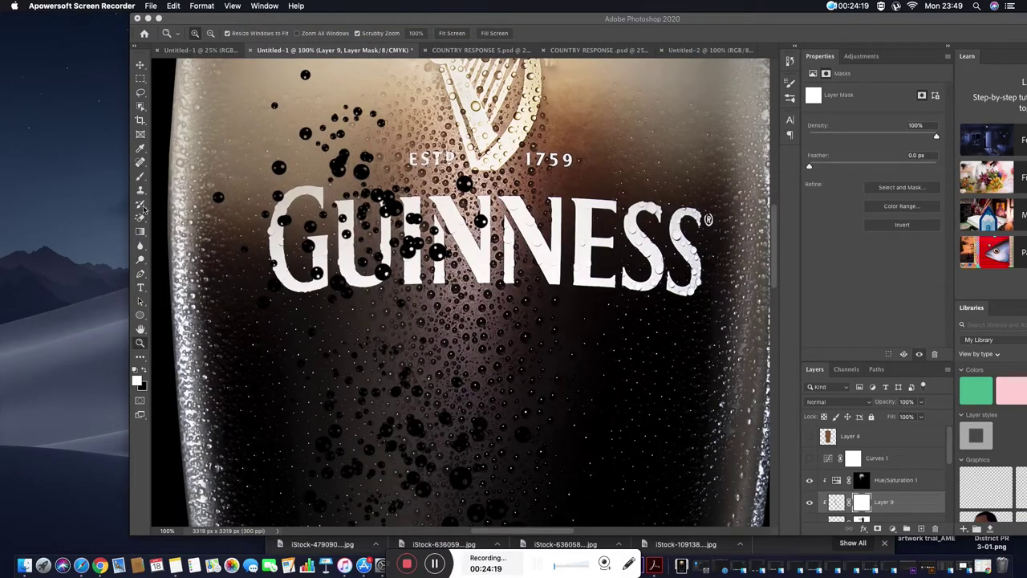
{"action": "right_click", "coordinate": [140, 176]}
- Pick an 80 px soft round brush and mask out bubbles on the G, U and I
{"action": "left_click", "coordinate": [184, 175]}
{"action": "left_click", "coordinate": [199, 33]}
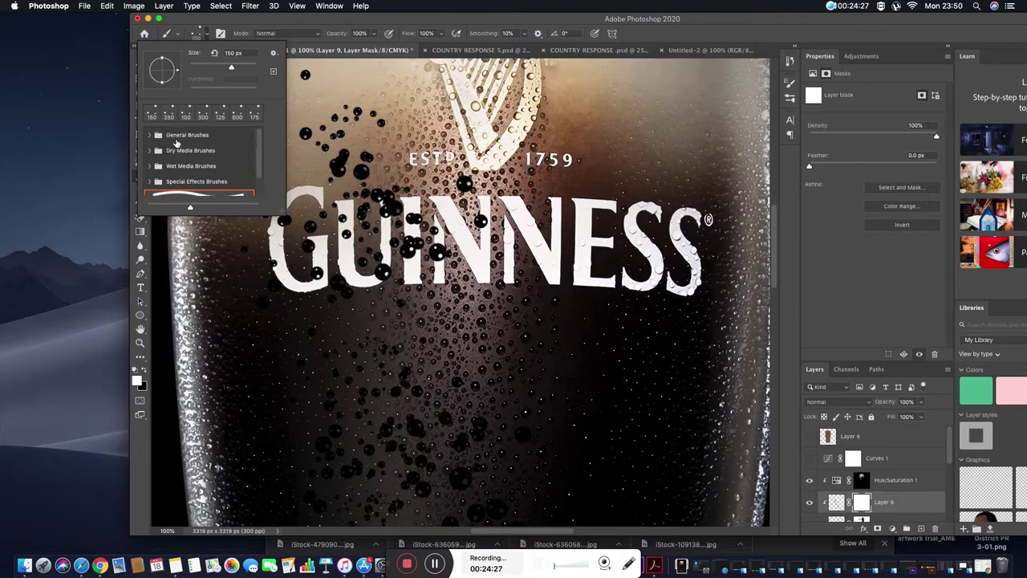
{"action": "key", "text": "bracketleft"}
{"action": "key", "text": "bracketleft"}
{"action": "key", "text": "bracketleft"}
{"action": "key", "text": "bracketleft"}
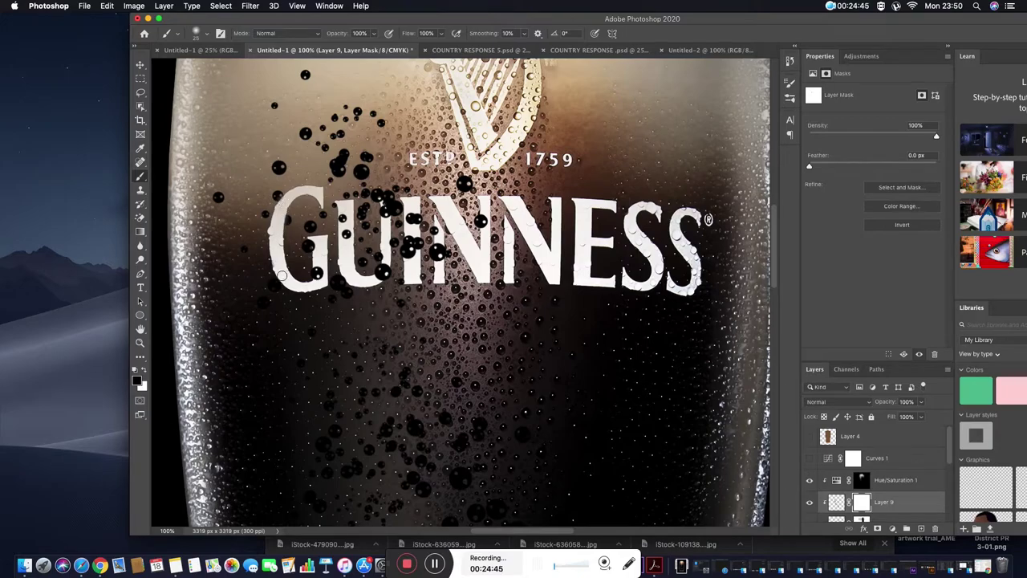
{"action": "left_click_drag", "start_coordinate": [324, 279], "coordinate": [319, 255]}
{"action": "mouse_move", "coordinate": [348, 222]}
{"action": "left_mouse_down"}
{"action": "mouse_move", "coordinate": [345, 252]}
{"action": "mouse_move", "coordinate": [391, 254]}
{"action": "mouse_move", "coordinate": [382, 194]}
{"action": "mouse_move", "coordinate": [394, 199]}
{"action": "mouse_move", "coordinate": [411, 208]}
{"action": "mouse_move", "coordinate": [407, 251]}
{"action": "mouse_move", "coordinate": [438, 271]}
{"action": "mouse_move", "coordinate": [438, 226]}
{"action": "mouse_move", "coordinate": [485, 196]}
{"action": "left_mouse_up"}
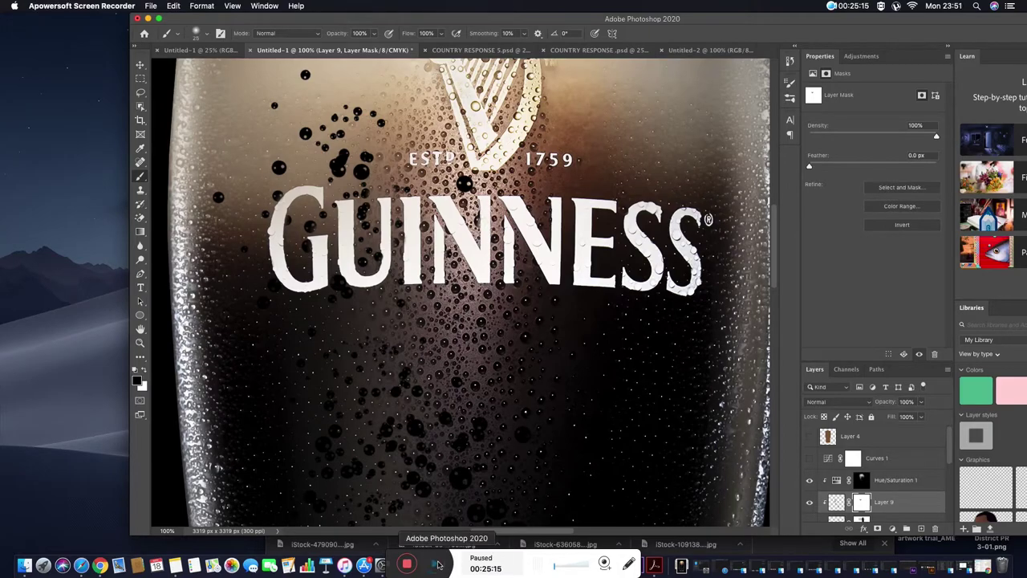
- Mask out bubbles in the upper-left glass and above GU with a 90 px brush
{"action": "left_click", "coordinate": [385, 128]}
{"action": "mouse_move", "coordinate": [385, 129]}
{"action": "left_mouse_down"}
{"action": "mouse_move", "coordinate": [353, 115]}
{"action": "mouse_move", "coordinate": [188, 137]}
{"action": "left_mouse_up"}
{"action": "left_click_drag", "start_coordinate": [279, 167], "coordinate": [354, 136]}
{"action": "mouse_move", "coordinate": [336, 170]}
{"action": "left_mouse_down"}
{"action": "mouse_move", "coordinate": [364, 163]}
{"action": "mouse_move", "coordinate": [366, 191]}
{"action": "left_mouse_up"}
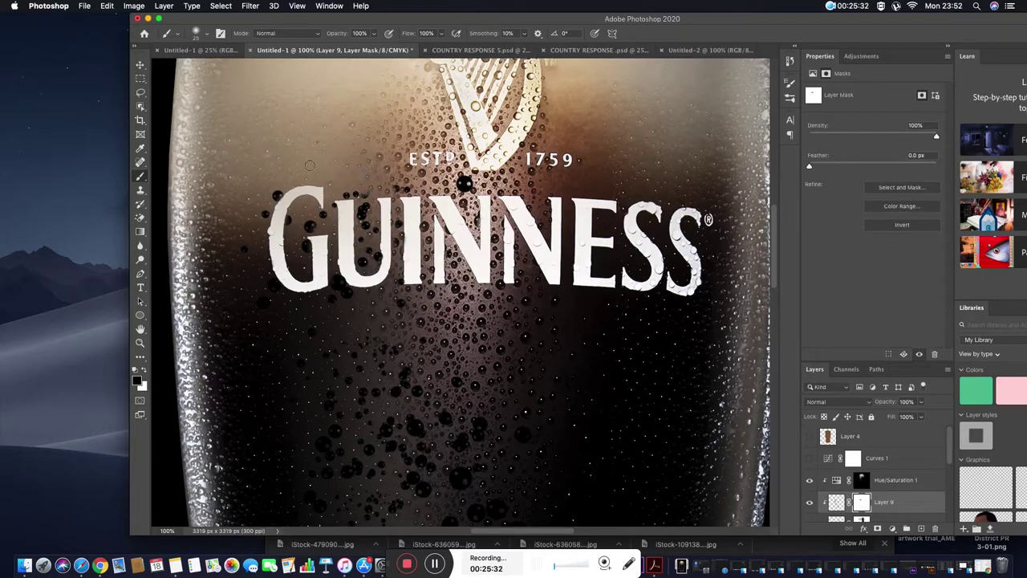
{"action": "key", "text": "ctrl+z"}
{"action": "key", "text": "ctrl+z"}
{"action": "key", "text": "ctrl+z"}
{"action": "key", "text": "bracketright"}
{"action": "key", "text": "bracketright"}
{"action": "key", "text": "bracketright"}
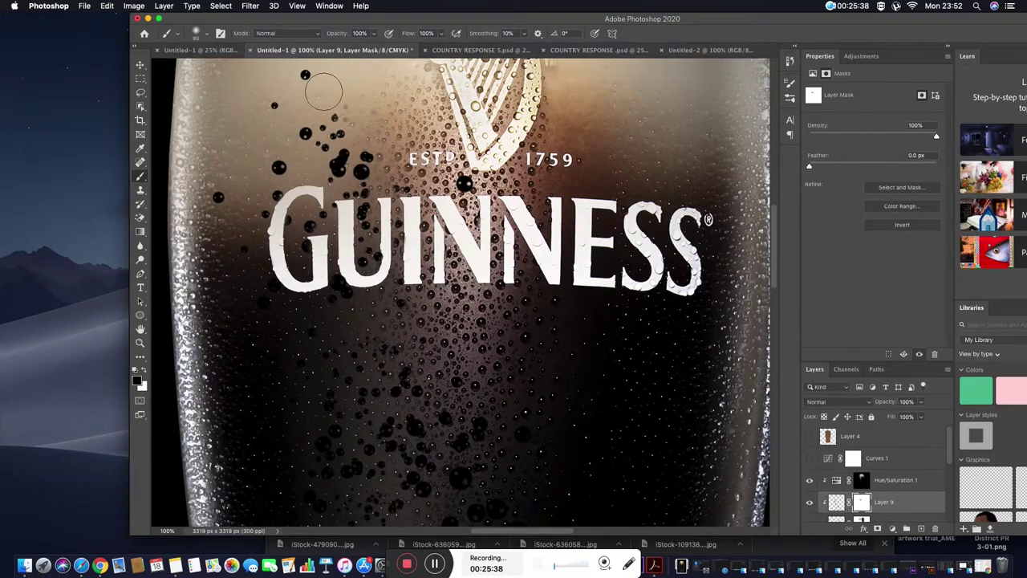
{"action": "left_click_drag", "start_coordinate": [321, 121], "coordinate": [345, 173]}
{"action": "left_click", "coordinate": [278, 167]}
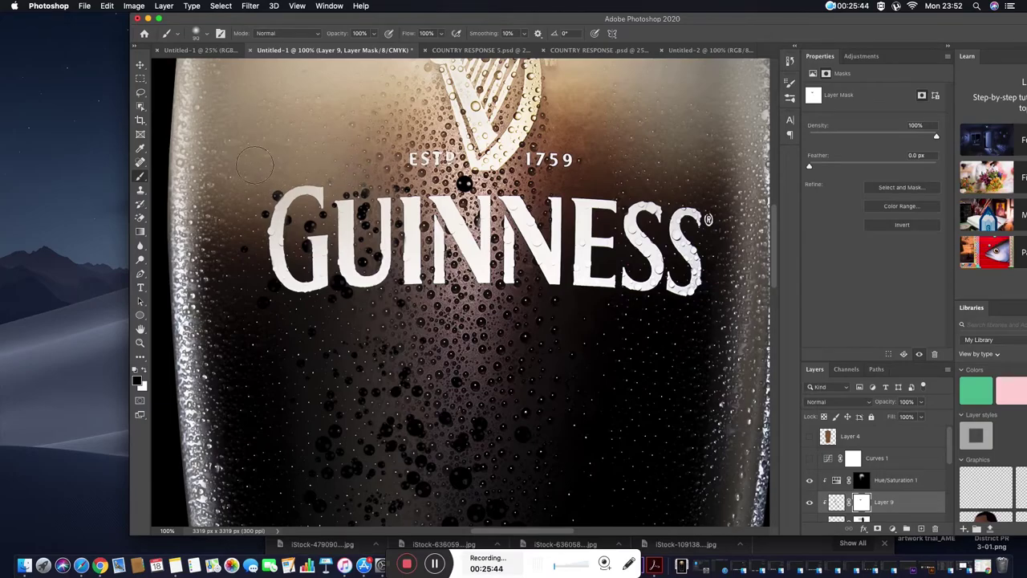
- Mask out bubbles along the glass's right edge, then start a new document
{"action": "scroll", "coordinate": [375, 141], "scroll_direction": "down", "scroll_amount": 5}
{"action": "scroll", "coordinate": [375, 141], "scroll_direction": "down", "scroll_amount": 10}
{"action": "scroll", "coordinate": [375, 141], "scroll_direction": "down", "scroll_amount": 2}
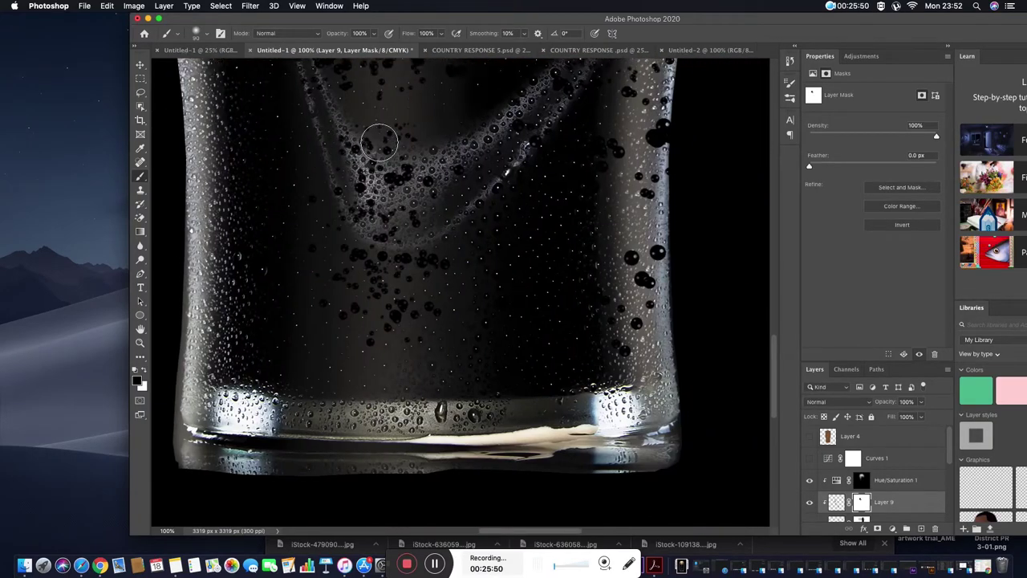
{"action": "left_click_drag", "start_coordinate": [663, 291], "coordinate": [654, 329]}
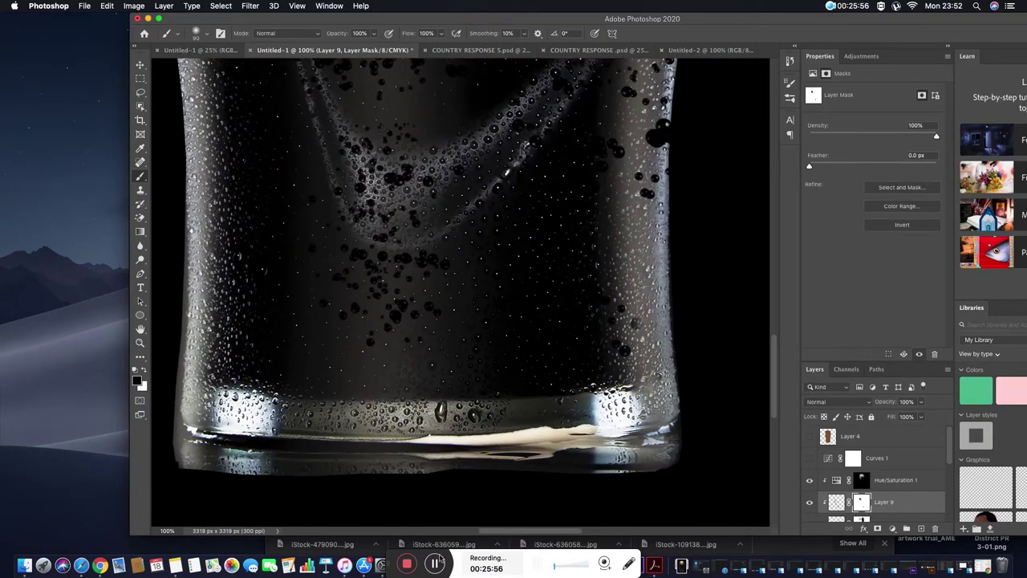
{"action": "key", "text": "super+n"}
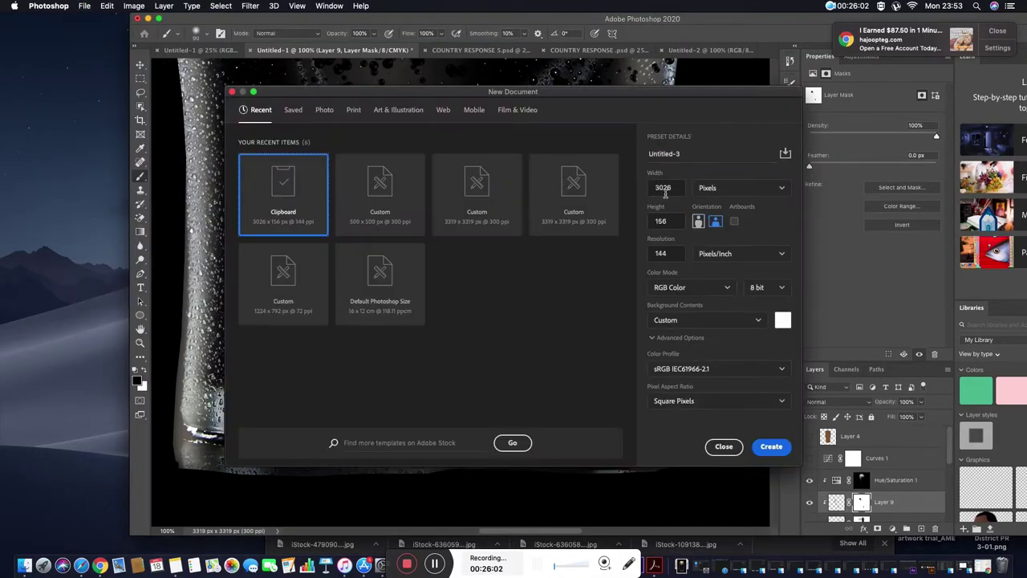
- Create a 500×500 px document and draw a small black circle on Ellipse 1
{"action": "left_click", "coordinate": [379, 193]}
{"action": "left_click", "coordinate": [771, 446]}
{"action": "left_click", "coordinate": [139, 315]}
{"action": "left_click_drag", "start_coordinate": [463, 209], "coordinate": [522, 268]}
{"action": "key", "text": "v"}
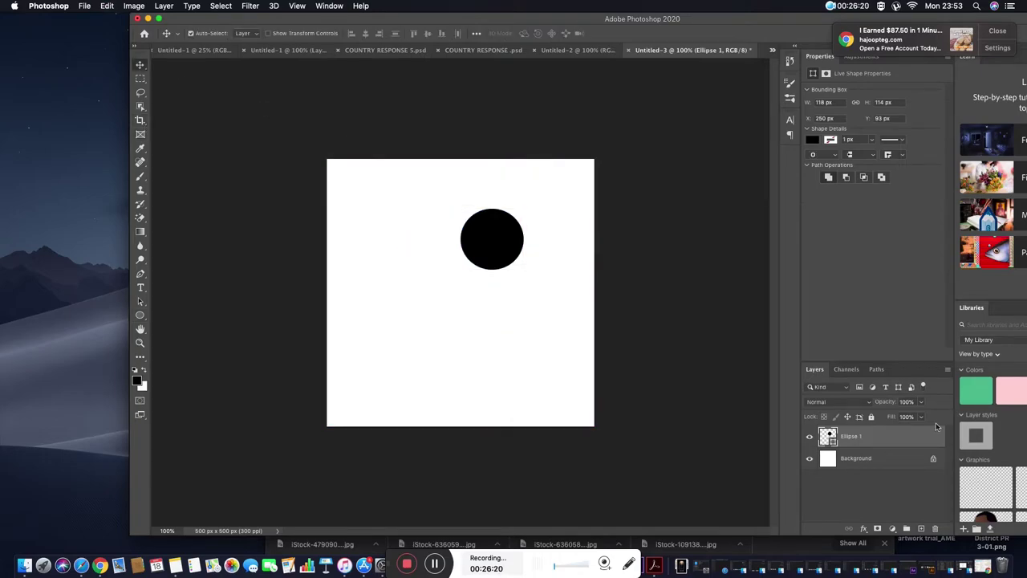
- Duplicate Ellipse 1 and squash and tilt the copy slightly
{"action": "key", "text": "super+j"}
{"action": "key", "text": "super+t"}
{"action": "mouse_move", "coordinate": [495, 273]}
{"action": "left_mouse_down"}
{"action": "mouse_move", "coordinate": [522, 238]}
{"action": "mouse_move", "coordinate": [462, 241]}
{"action": "left_mouse_up"}
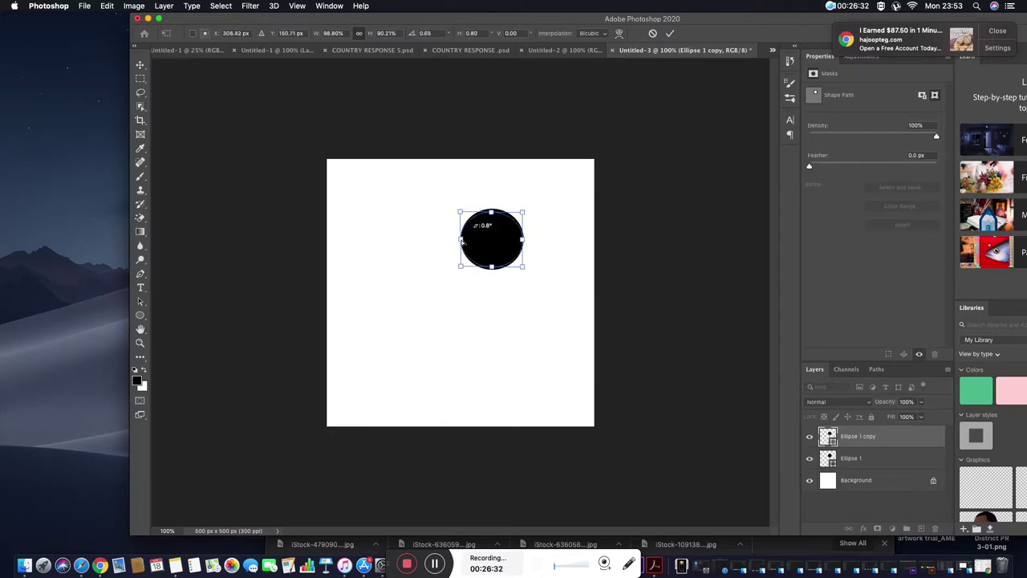
{"action": "key", "text": "Return"}
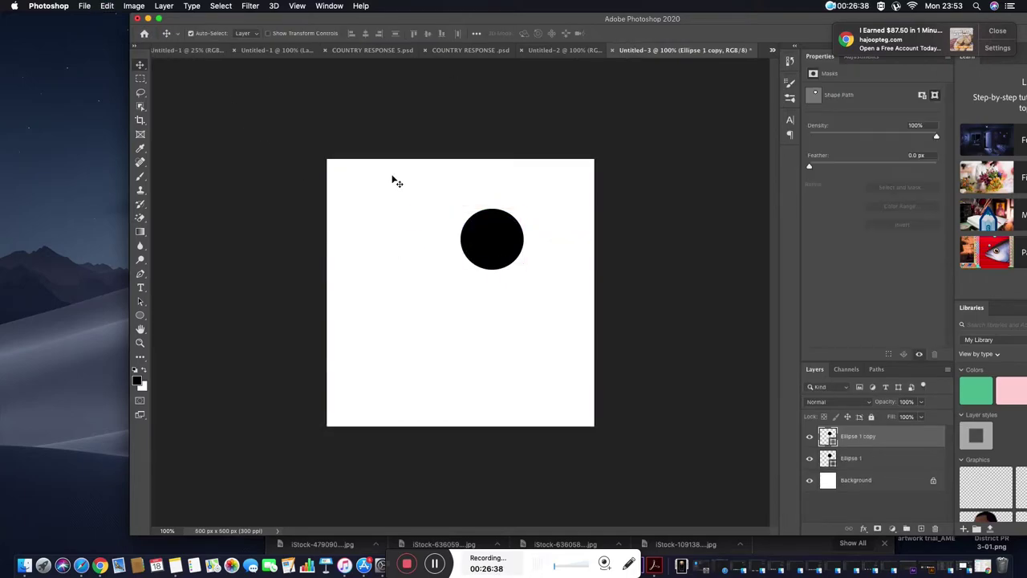
- Delete the Ellipse 1 copy layer and load the circle's outline as a selection
{"action": "left_click", "coordinate": [873, 459], "text": "shift"}
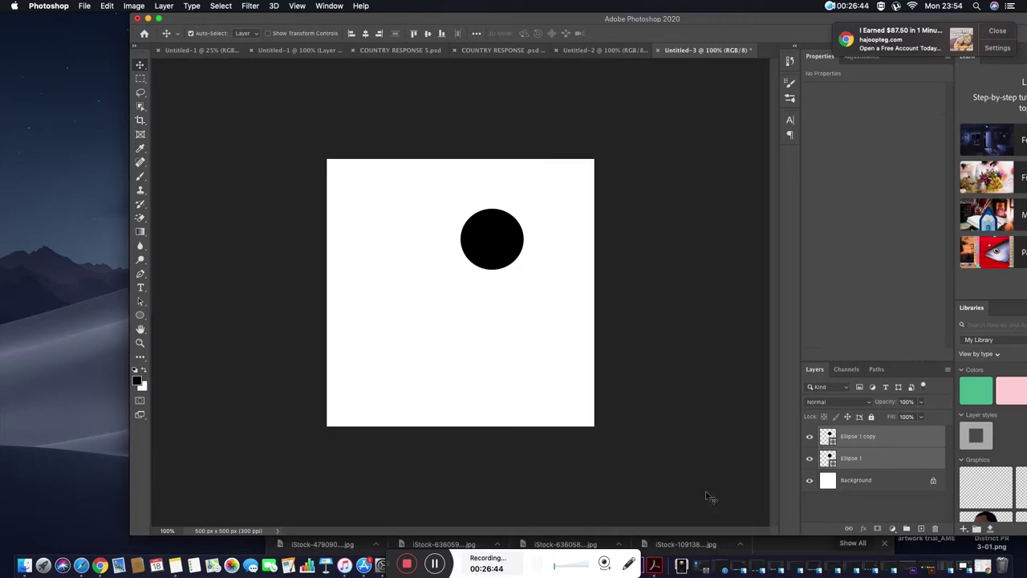
{"action": "left_click", "coordinate": [859, 436]}
{"action": "left_click", "coordinate": [141, 78]}
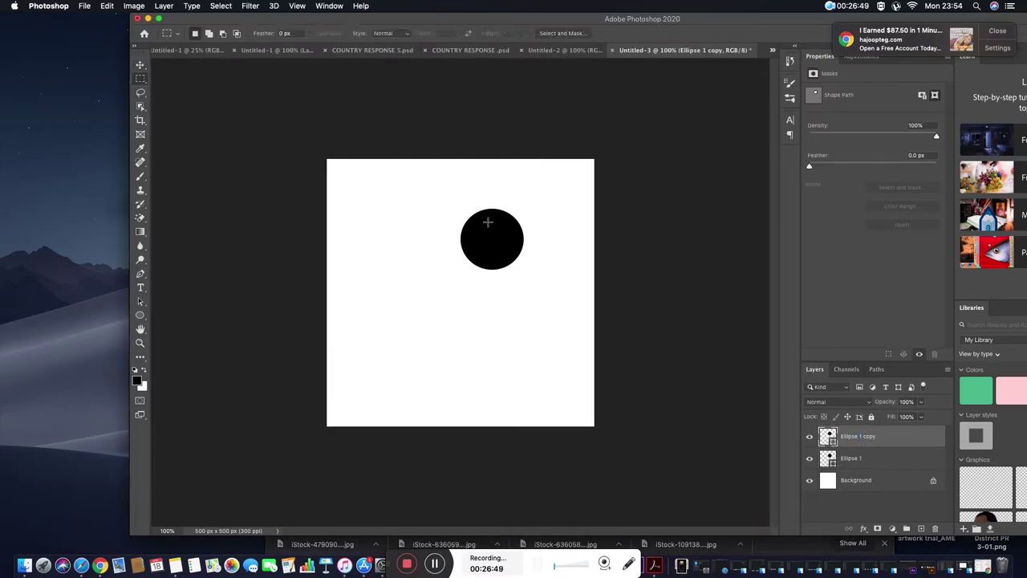
{"action": "left_click_drag", "start_coordinate": [888, 436], "coordinate": [934, 529]}
{"action": "left_click", "coordinate": [830, 435], "text": "super"}
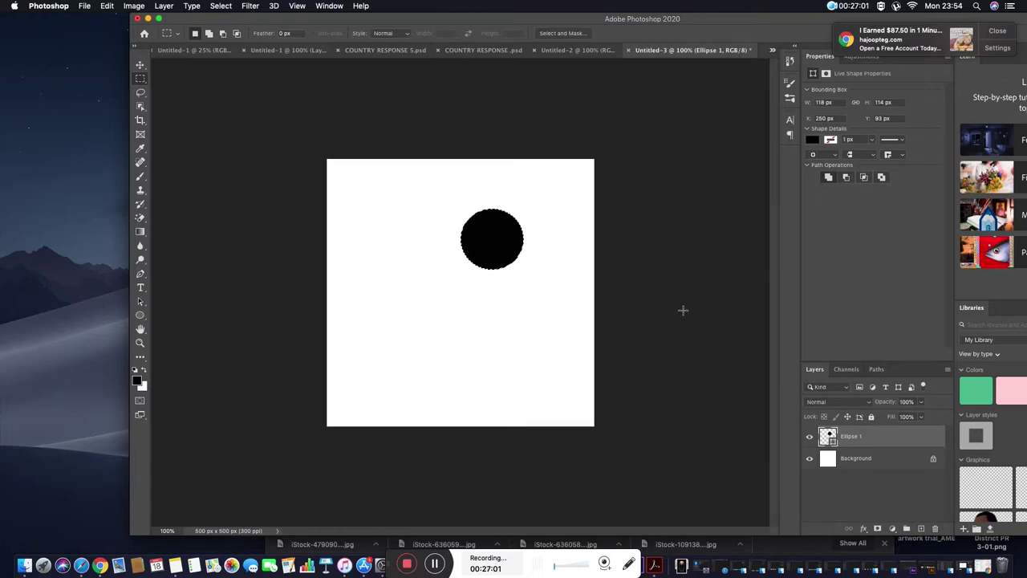
- Duplicate Ellipse 1 and convert the copy to a regular path
{"action": "key", "text": "BackSpace"}
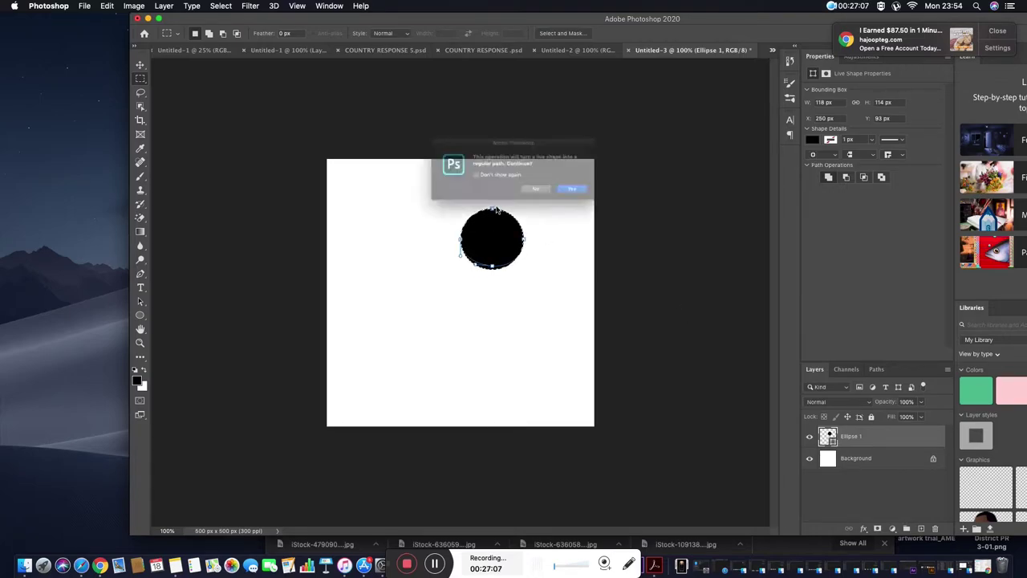
{"action": "key", "text": "Return"}
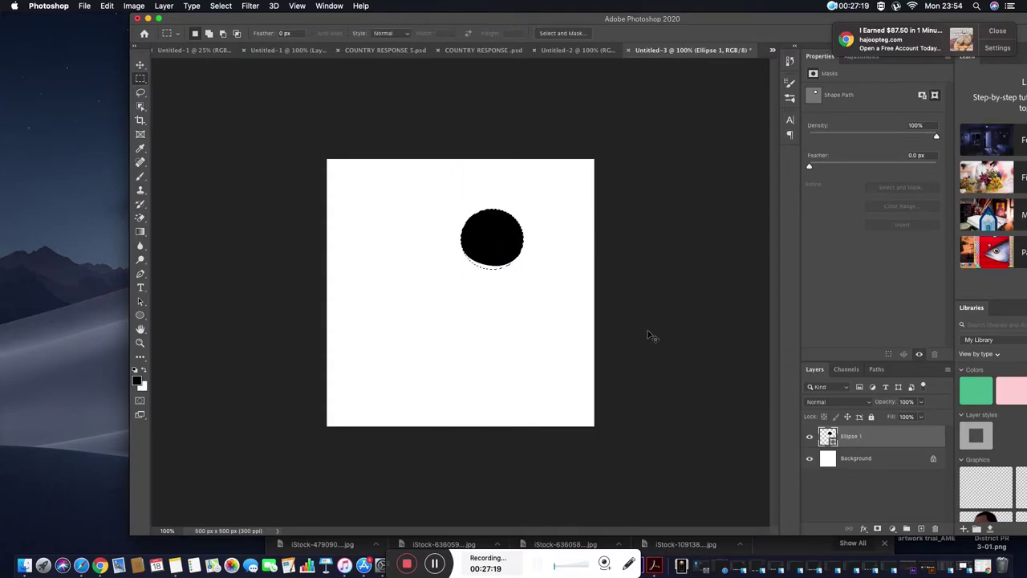
{"action": "key", "text": "super+d"}
{"action": "key", "text": "super+j"}
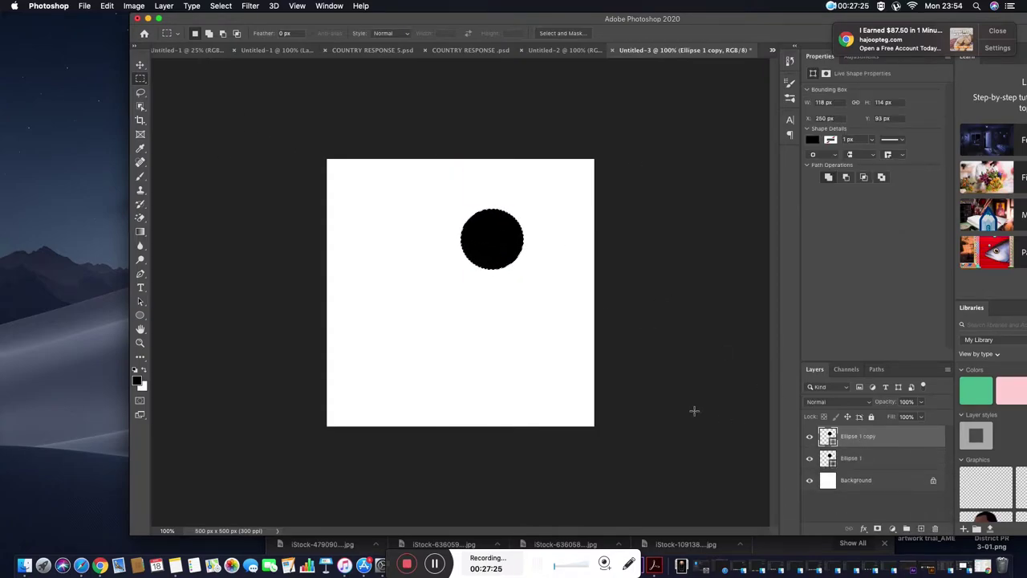
{"action": "left_click", "coordinate": [491, 212]}
{"action": "key", "text": "Return"}
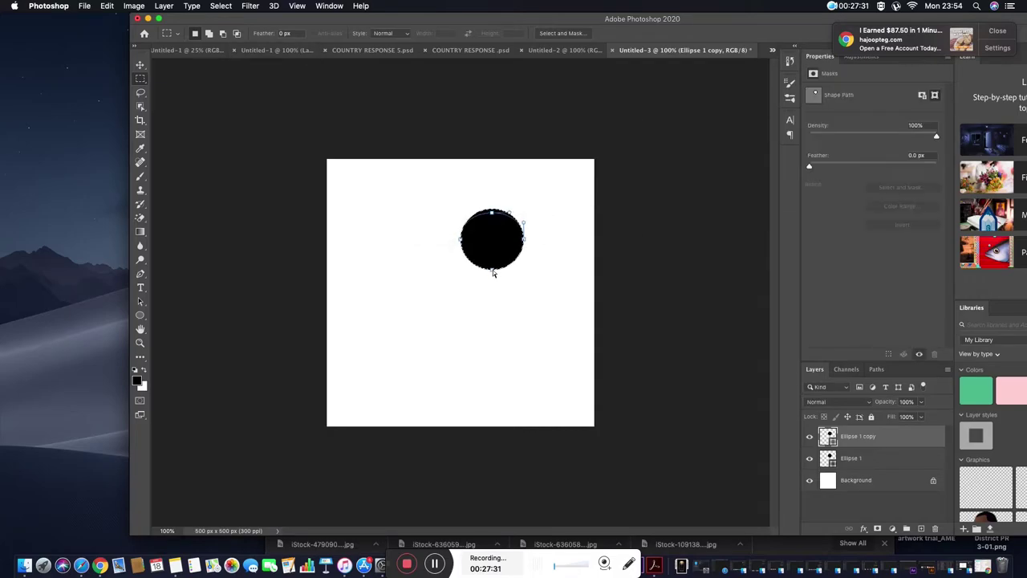
{"action": "key", "text": "Return"}
- Attempt Transform Selection, then deselect and remove the Ellipse 1 copy layer
{"action": "left_click", "coordinate": [220, 5]}
{"action": "left_click", "coordinate": [241, 197]}
{"action": "left_click", "coordinate": [141, 65]}
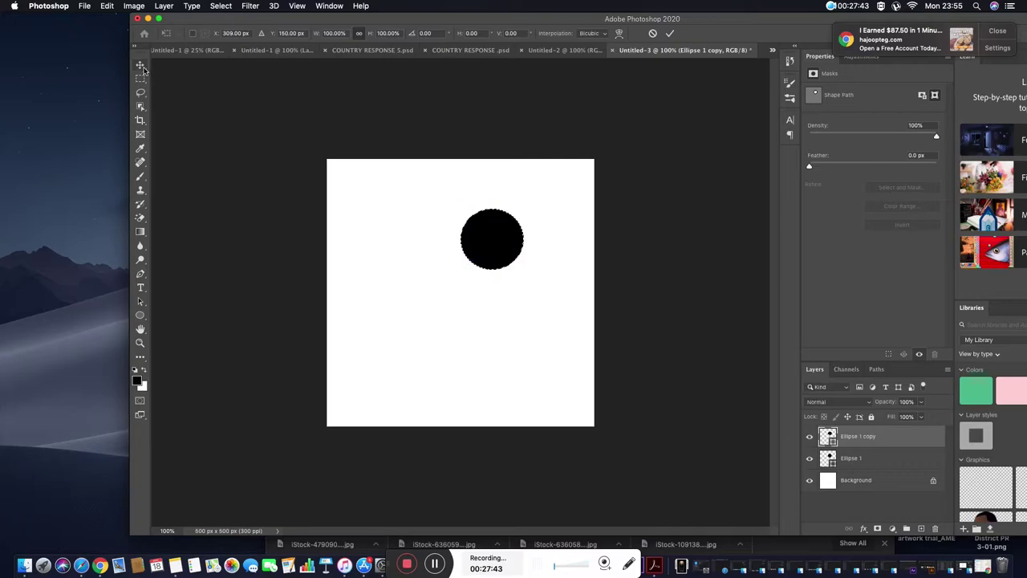
{"action": "left_click", "coordinate": [336, 187]}
{"action": "left_click", "coordinate": [601, 201]}
{"action": "left_click", "coordinate": [526, 257]}
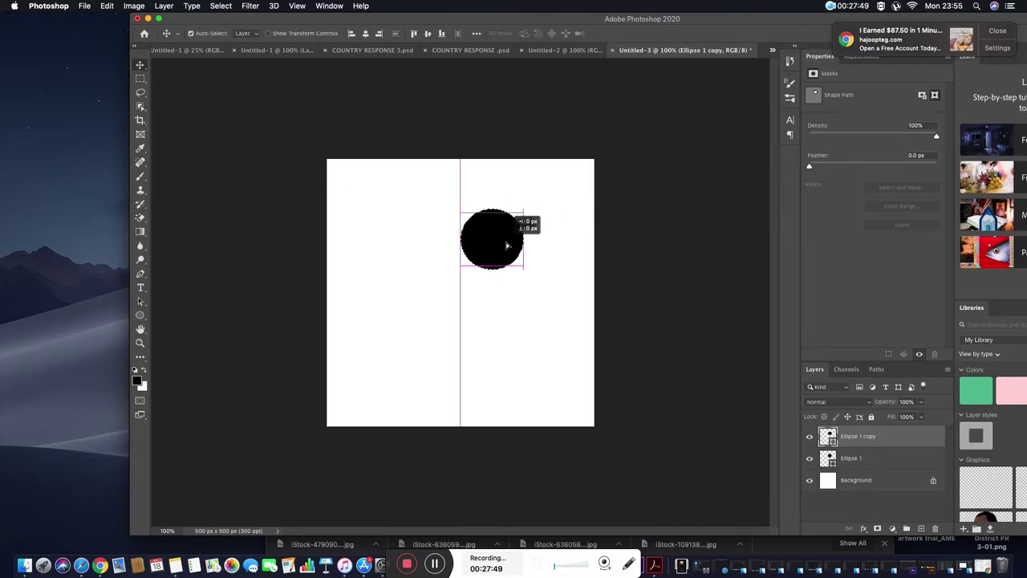
{"action": "left_click", "coordinate": [223, 6]}
{"action": "left_click", "coordinate": [241, 28]}
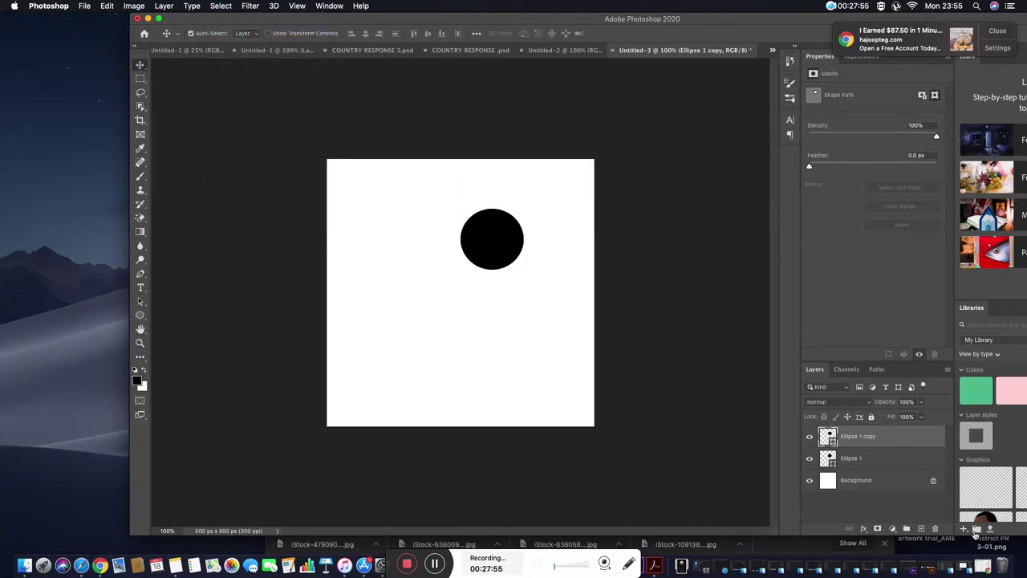
{"action": "key", "text": "Delete"}
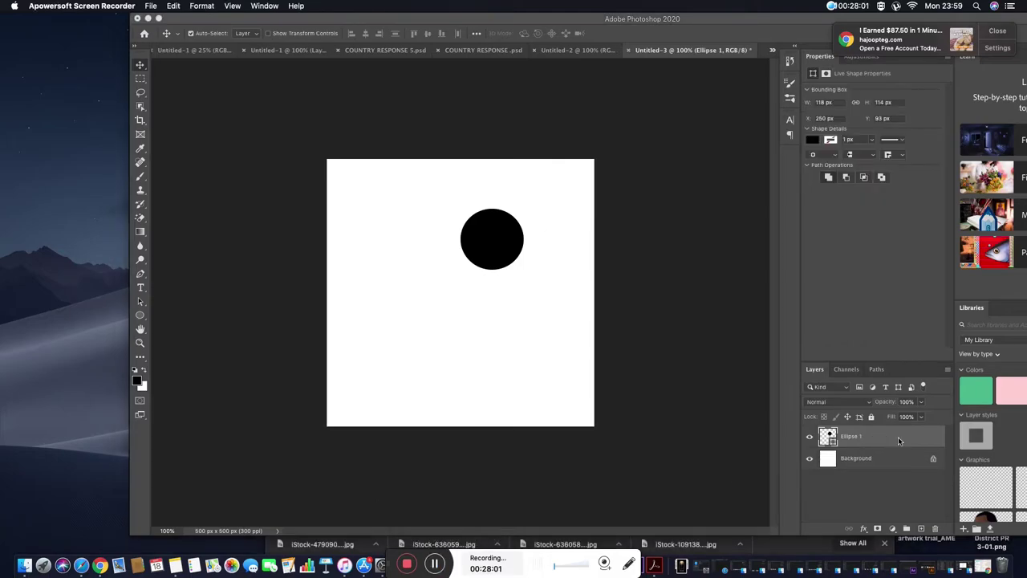
- Duplicate Ellipse 1 again, load its outline, nudge the selection down and convert the copy to a path
{"action": "left_click_drag", "start_coordinate": [901, 437], "coordinate": [921, 528]}
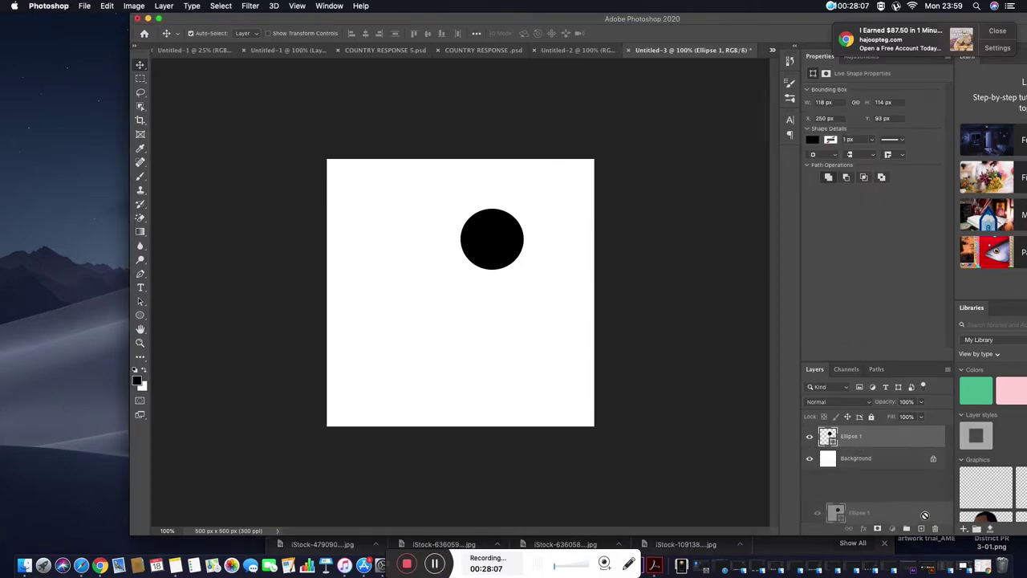
{"action": "left_click", "coordinate": [883, 458]}
{"action": "left_click", "coordinate": [827, 458], "text": "super"}
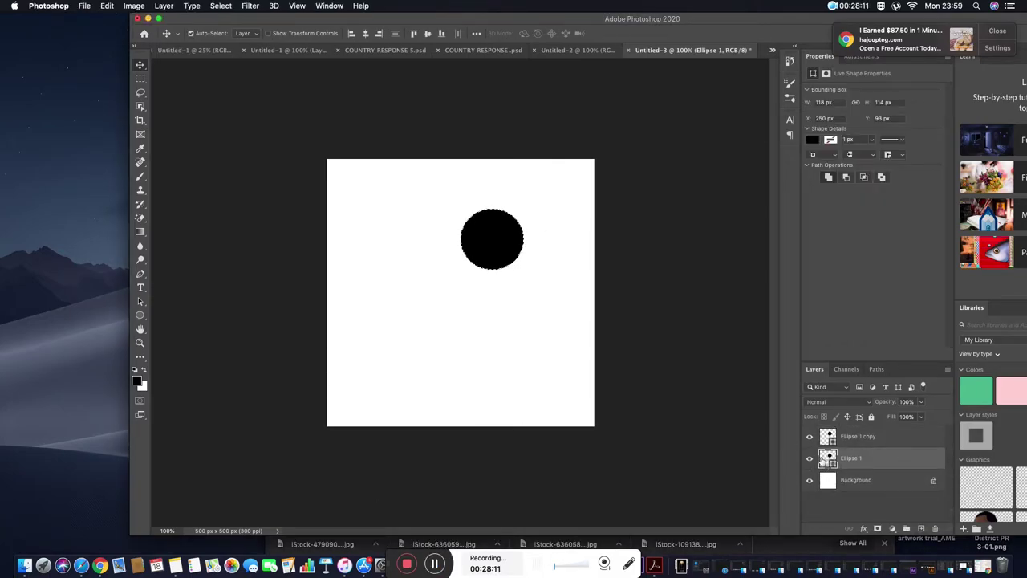
{"action": "left_click", "coordinate": [858, 438]}
{"action": "key", "text": "m"}
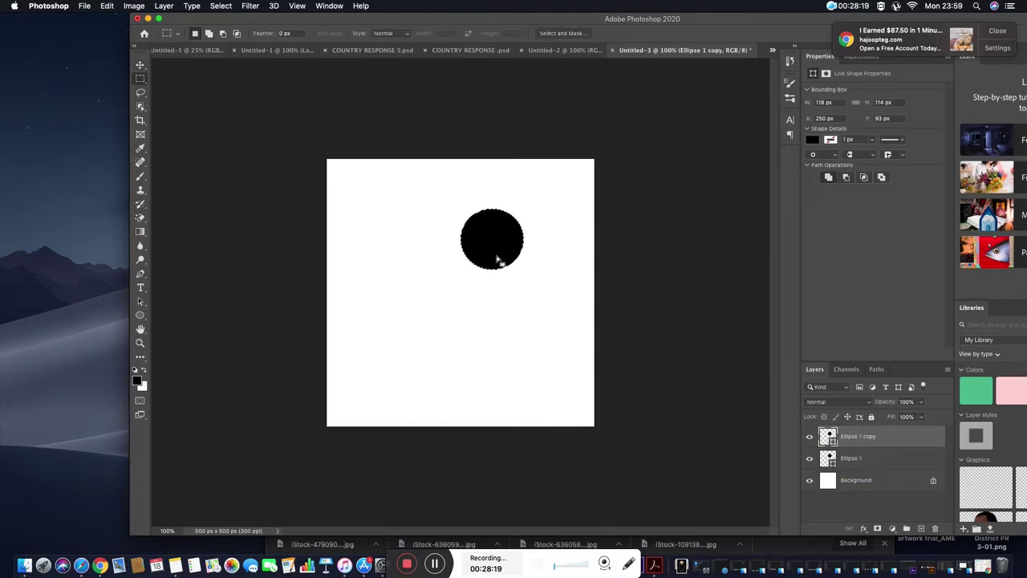
{"action": "mouse_move", "coordinate": [497, 261]}
{"action": "left_mouse_down"}
{"action": "mouse_move", "coordinate": [509, 238]}
{"action": "mouse_move", "coordinate": [480, 226]}
{"action": "left_mouse_up"}
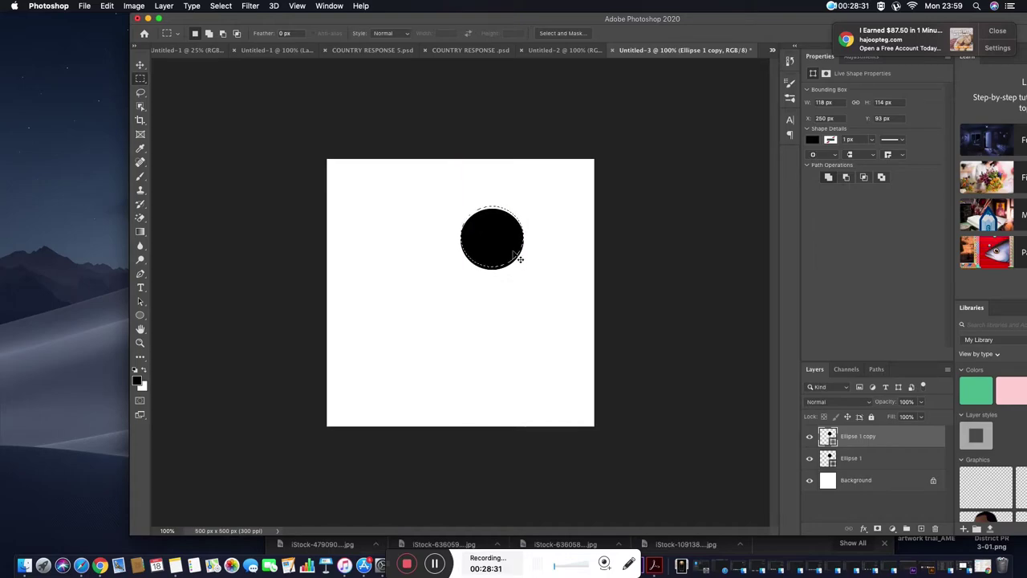
{"action": "left_click", "coordinate": [493, 213]}
{"action": "key", "text": "Return"}
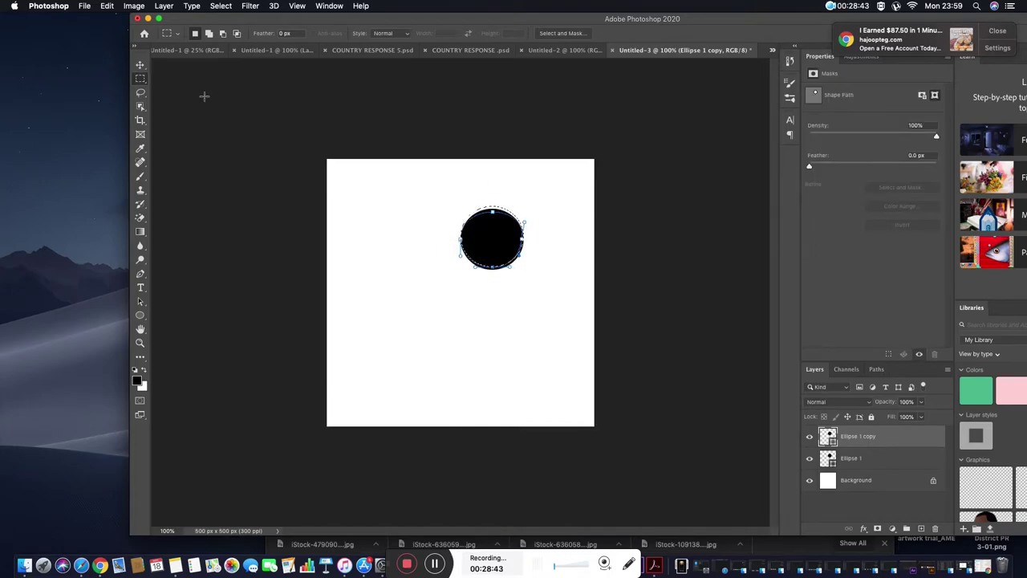
- Squash the selection from the top, then delete Ellipse 1 copy and reload the circle selection
{"action": "key", "text": "v"}
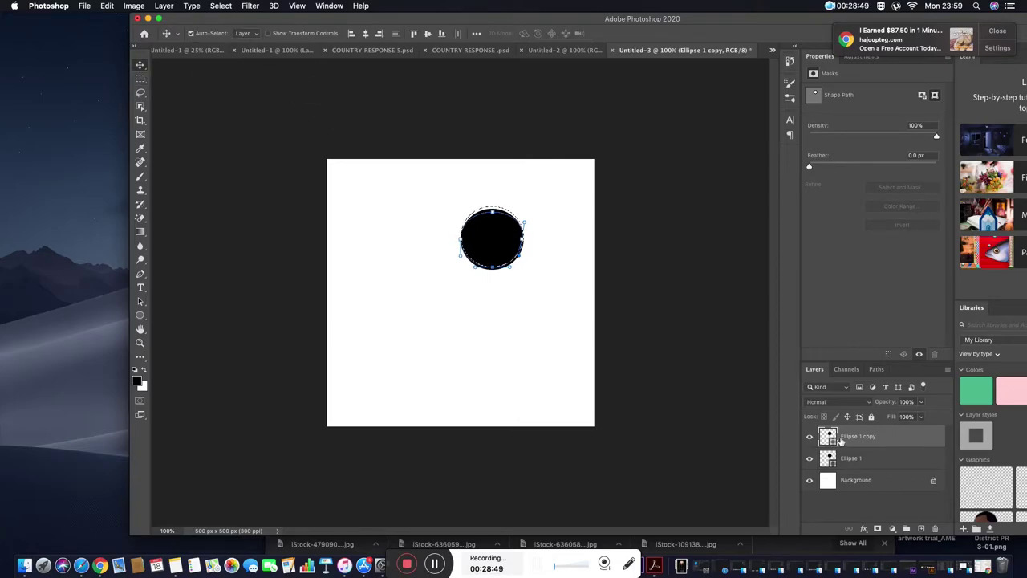
{"action": "left_click", "coordinate": [221, 5]}
{"action": "left_click", "coordinate": [292, 206]}
{"action": "left_click_drag", "start_coordinate": [464, 201], "coordinate": [464, 206]}
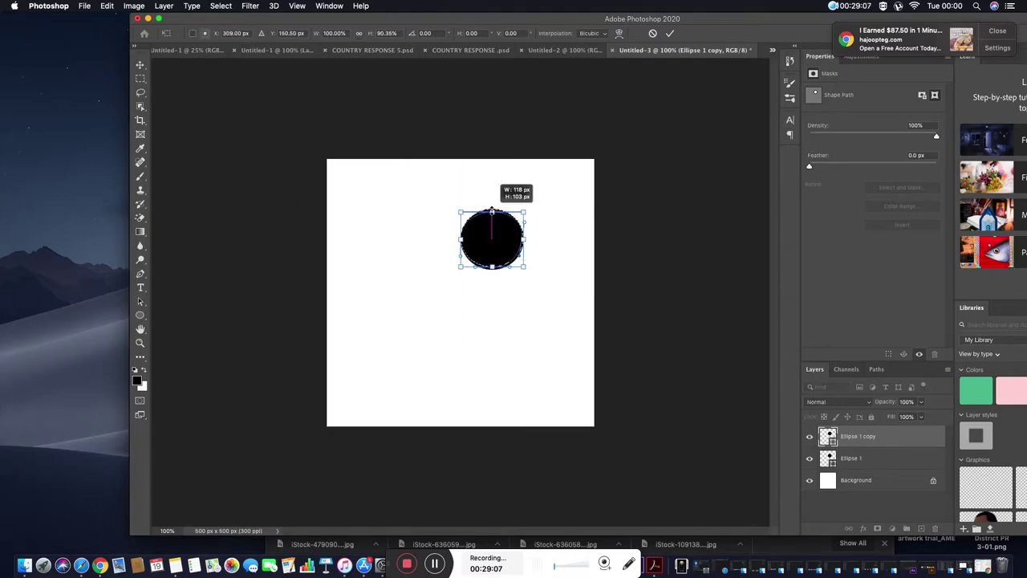
{"action": "key", "text": "Return"}
{"action": "left_click", "coordinate": [430, 191]}
{"action": "left_click", "coordinate": [593, 192]}
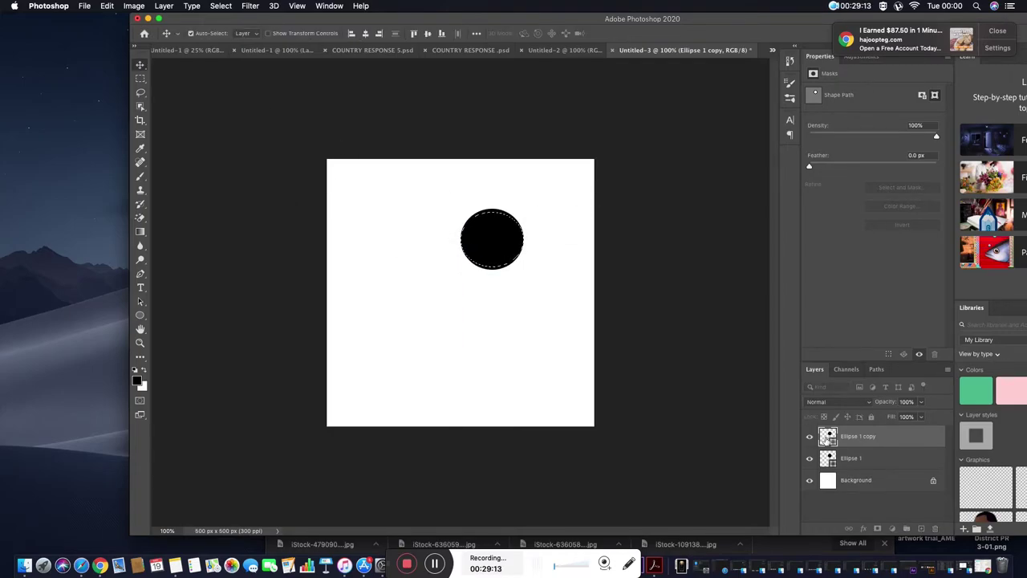
{"action": "left_click_drag", "start_coordinate": [876, 437], "coordinate": [935, 528]}
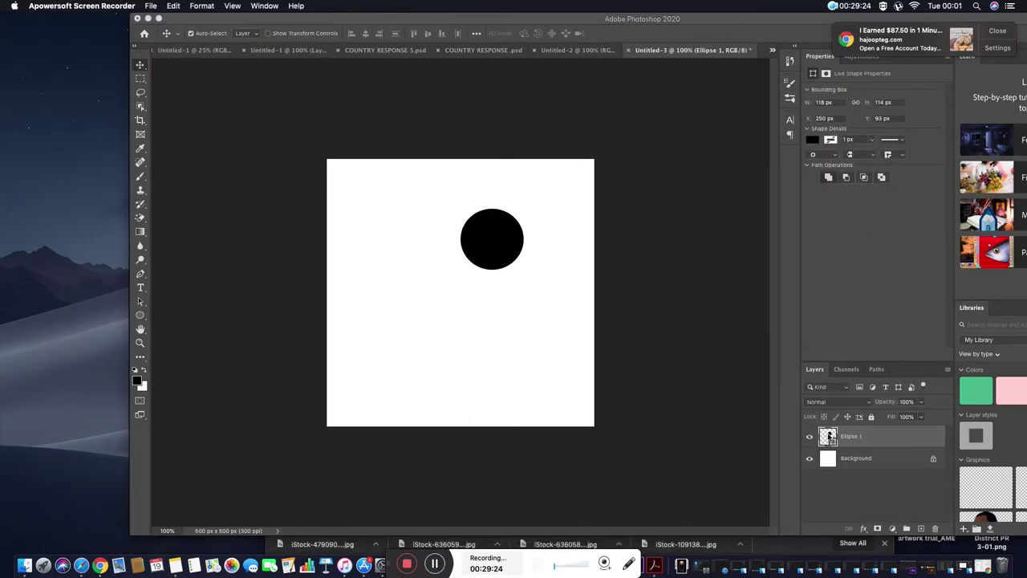
{"action": "left_click", "coordinate": [829, 436], "text": "super"}
- Add a new layer and fill the circle selection with black
{"action": "left_click", "coordinate": [923, 529]}
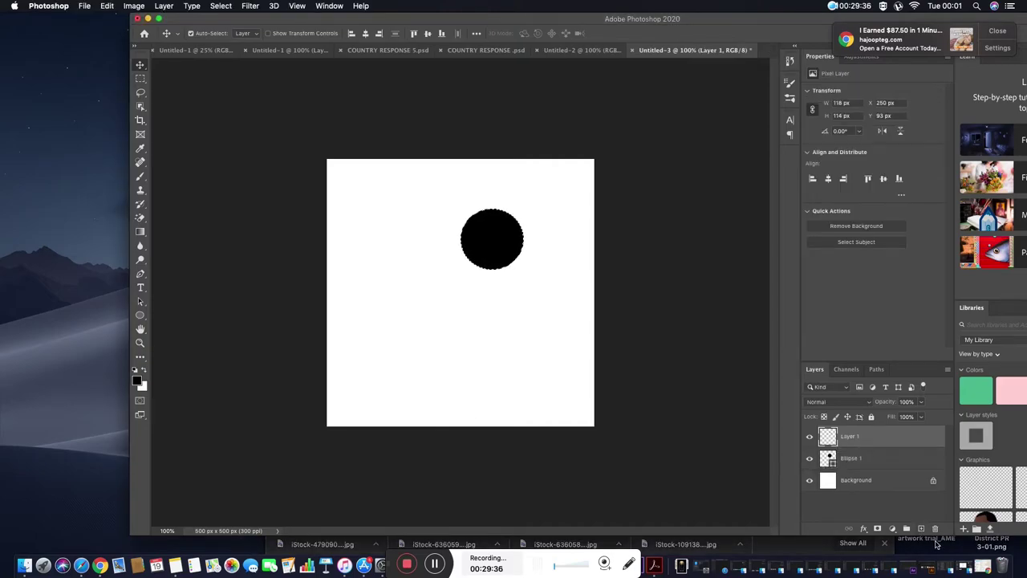
{"action": "left_click", "coordinate": [107, 5]}
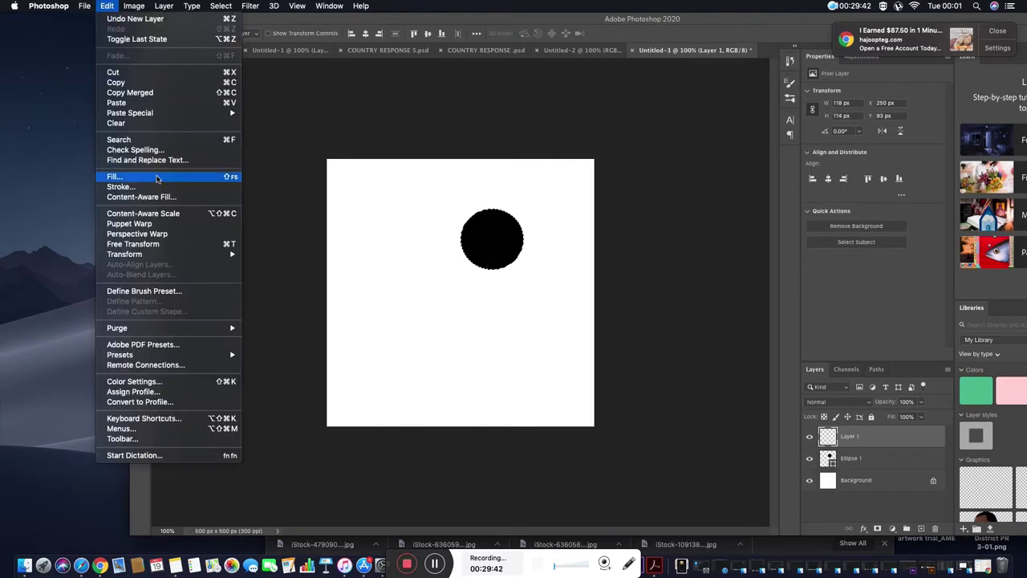
{"action": "left_click", "coordinate": [105, 178]}
{"action": "left_click", "coordinate": [514, 234]}
{"action": "left_click", "coordinate": [678, 226]}
{"action": "left_click", "coordinate": [518, 232]}
{"action": "left_click", "coordinate": [532, 211]}
{"action": "key", "text": "Return"}
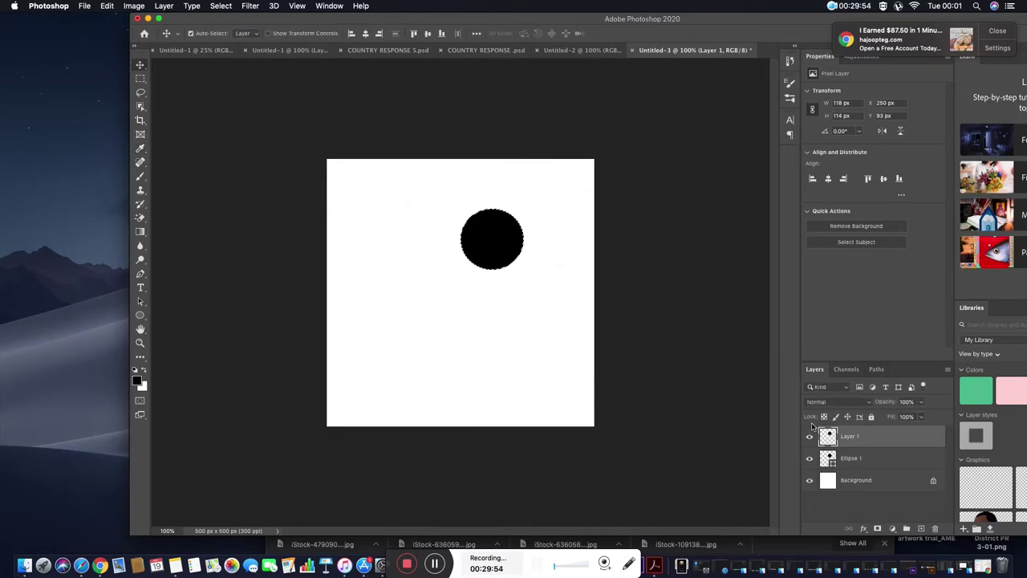
- Squash the black fill vertically with Free Transform and hide Ellipse 1
{"action": "left_click", "coordinate": [231, 6]}
{"action": "key", "text": "Escape"}
{"action": "key", "text": "ctrl+t"}
{"action": "left_click_drag", "start_coordinate": [492, 269], "coordinate": [492, 263]}
{"action": "left_click_drag", "start_coordinate": [492, 209], "coordinate": [492, 212]}
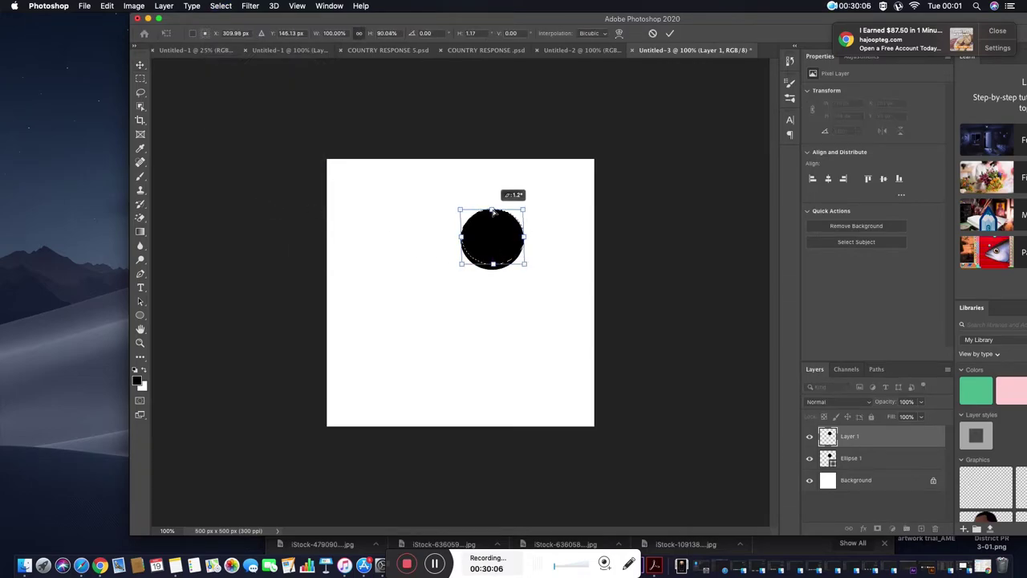
{"action": "key", "text": "Return"}
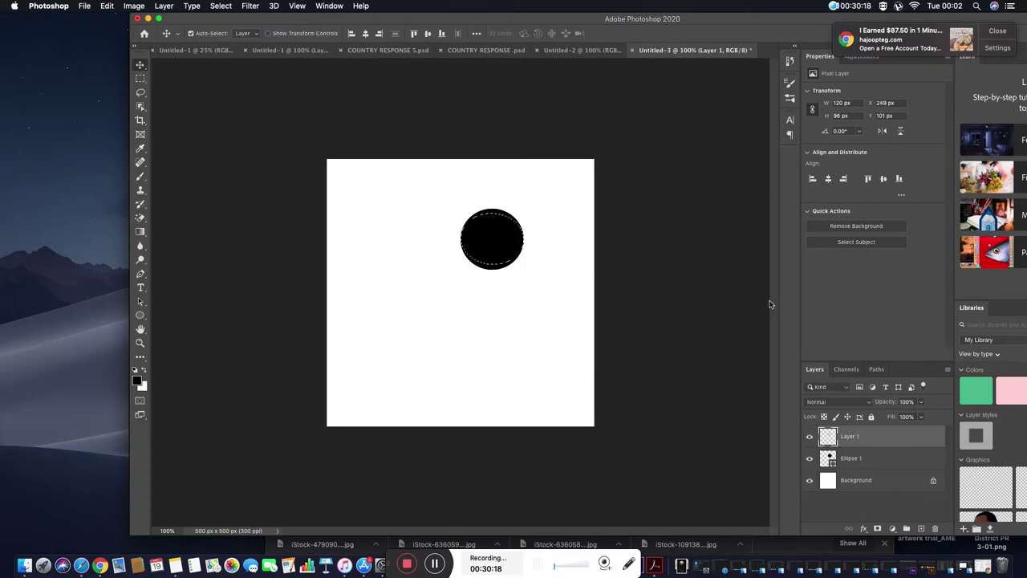
{"action": "left_click", "coordinate": [810, 458]}
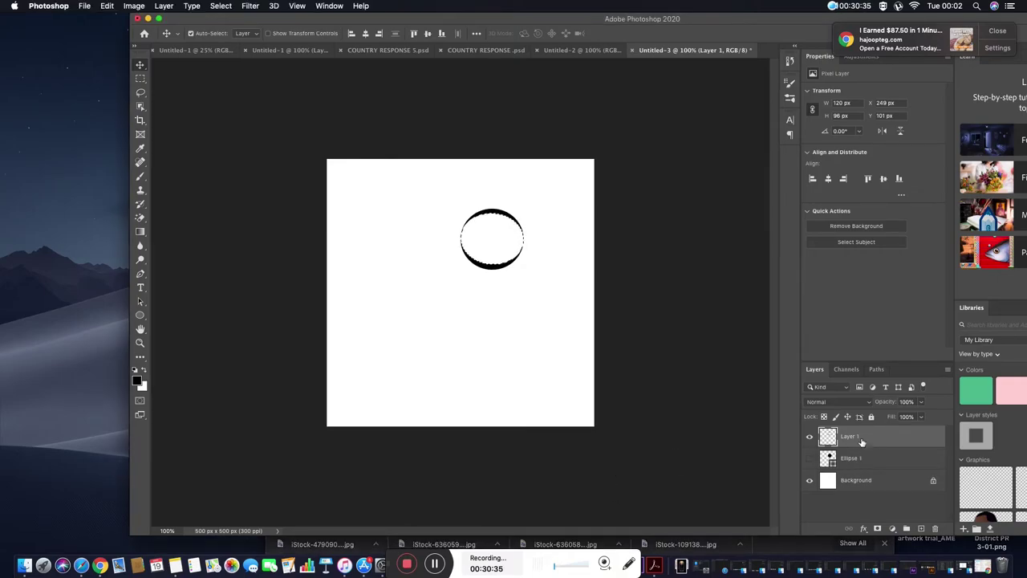
{"action": "left_click", "coordinate": [220, 5]}
- Leave Select and Mask, then duplicate Layer 1 and discard the trial copy
{"action": "left_click", "coordinate": [249, 153]}
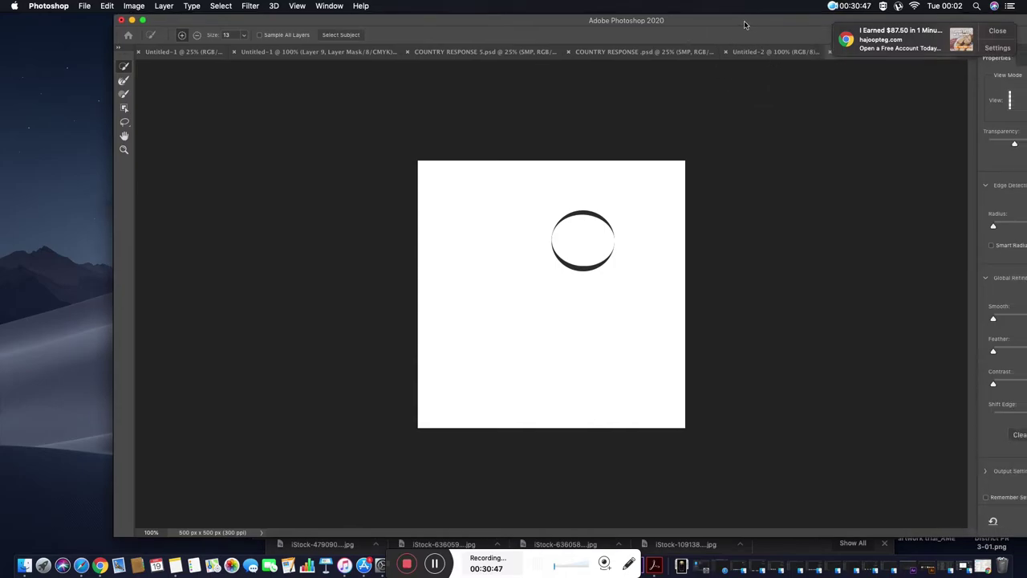
{"action": "left_click", "coordinate": [1004, 520]}
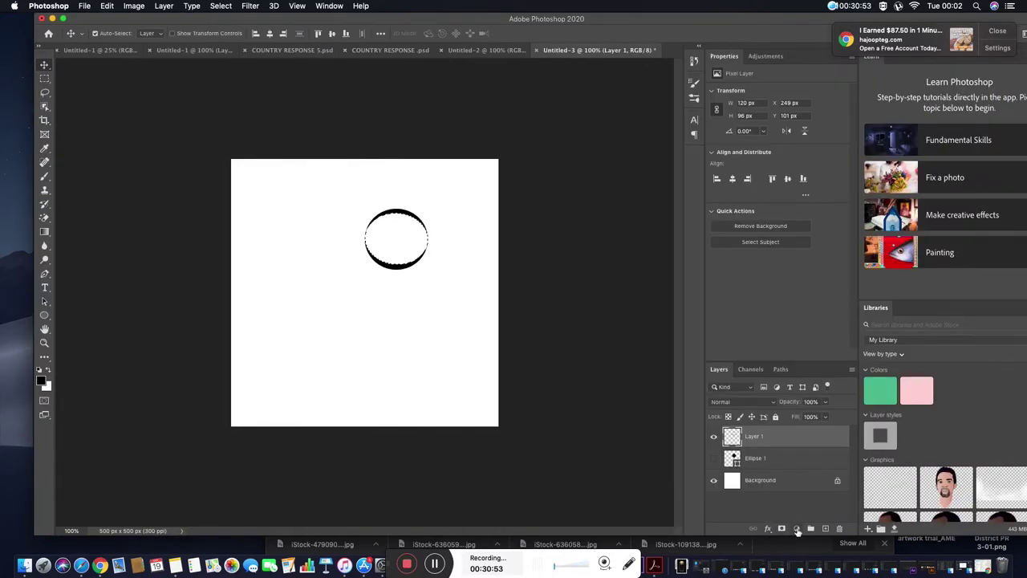
{"action": "left_click_drag", "start_coordinate": [802, 436], "coordinate": [811, 528]}
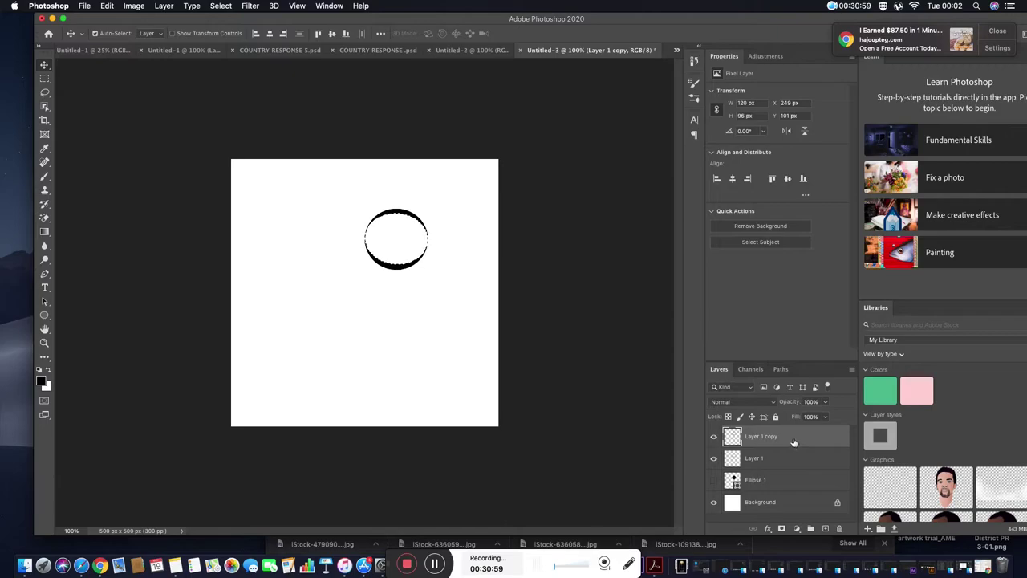
{"action": "key", "text": "ctrl+t"}
{"action": "left_click_drag", "start_coordinate": [395, 238], "coordinate": [402, 240]}
{"action": "key", "text": "Return"}
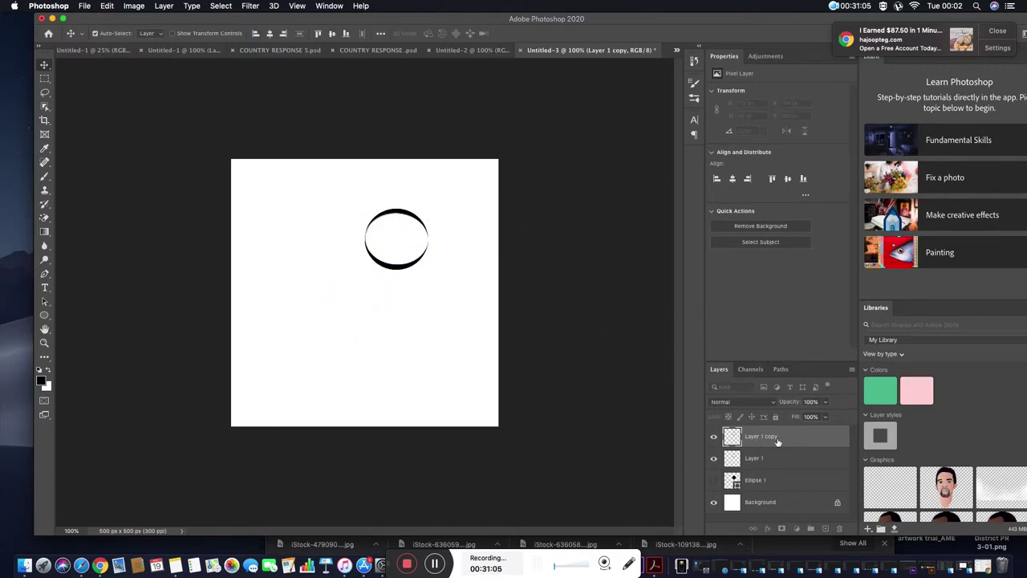
{"action": "left_click_drag", "start_coordinate": [754, 436], "coordinate": [839, 528]}
- Scale the copied ring to about 53.5% and move it to the lower left
{"action": "left_click", "coordinate": [713, 458]}
{"action": "left_click", "coordinate": [713, 458]}
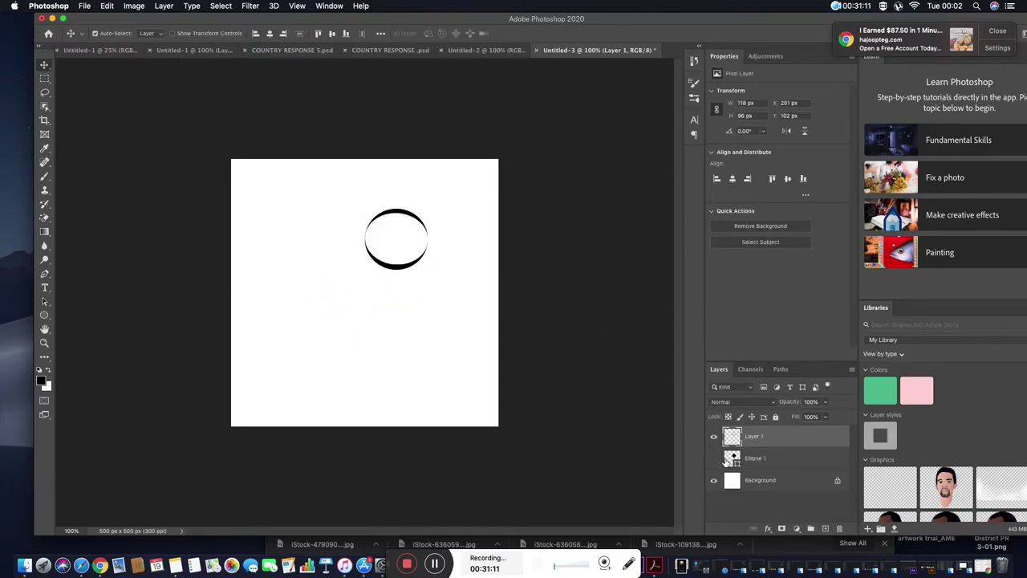
{"action": "left_click", "coordinate": [776, 462]}
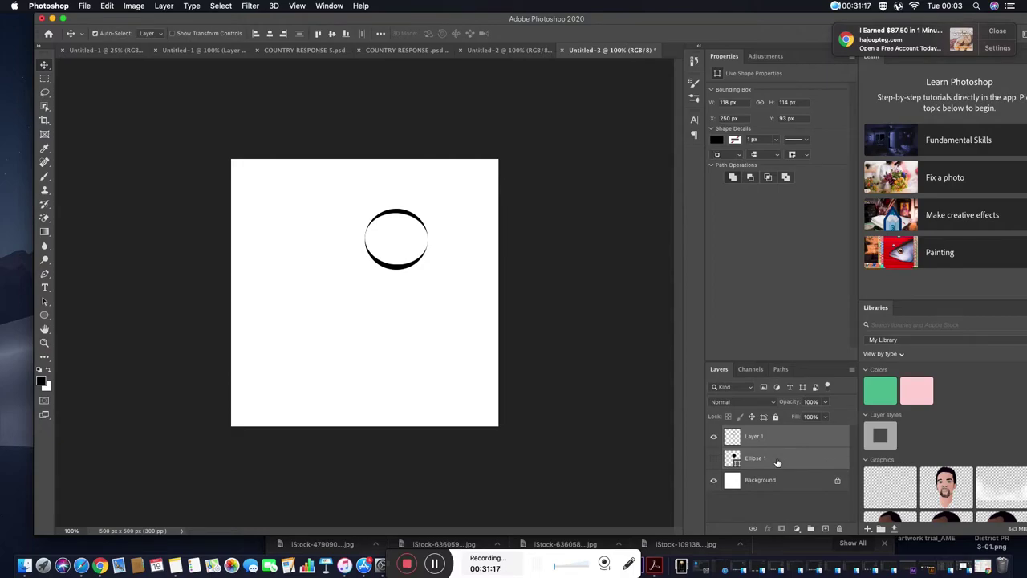
{"action": "key", "text": "ctrl+t"}
{"action": "mouse_move", "coordinate": [427, 263]}
{"action": "left_mouse_down"}
{"action": "mouse_move", "coordinate": [341, 377]}
{"action": "mouse_move", "coordinate": [312, 358]}
{"action": "left_mouse_up"}
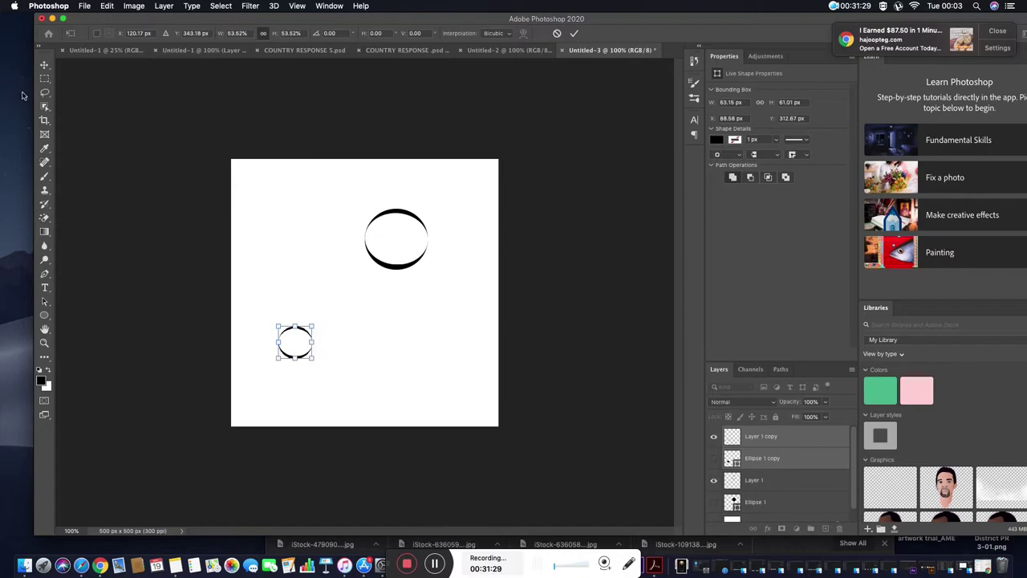
{"action": "key", "text": "Return"}
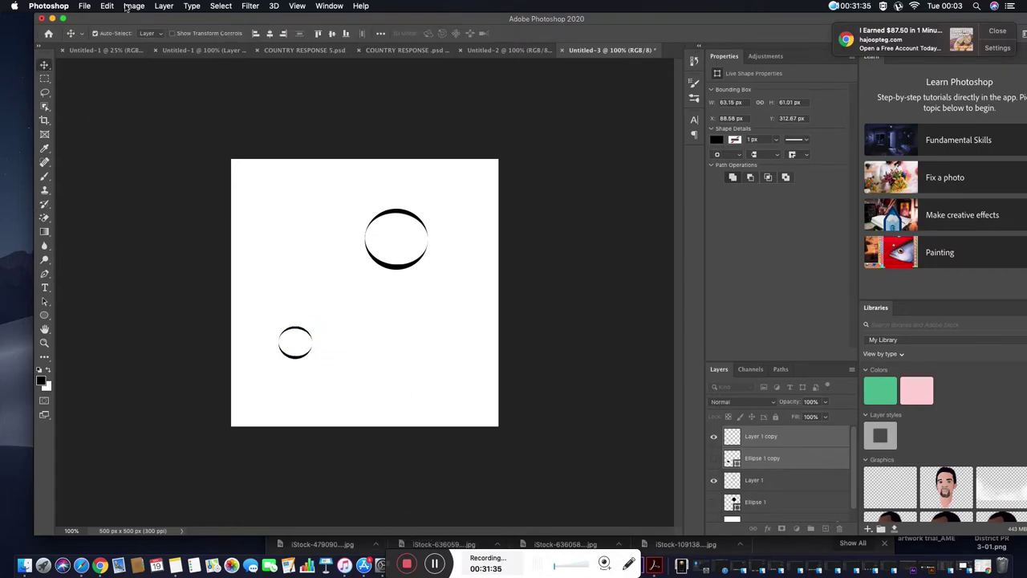
- Define the rings as a brush preset named Bubbles and add empty Layer 10 above Layer 9
{"action": "left_click", "coordinate": [107, 5]}
{"action": "left_click", "coordinate": [161, 294]}
{"action": "type", "text": "Bubbles"}
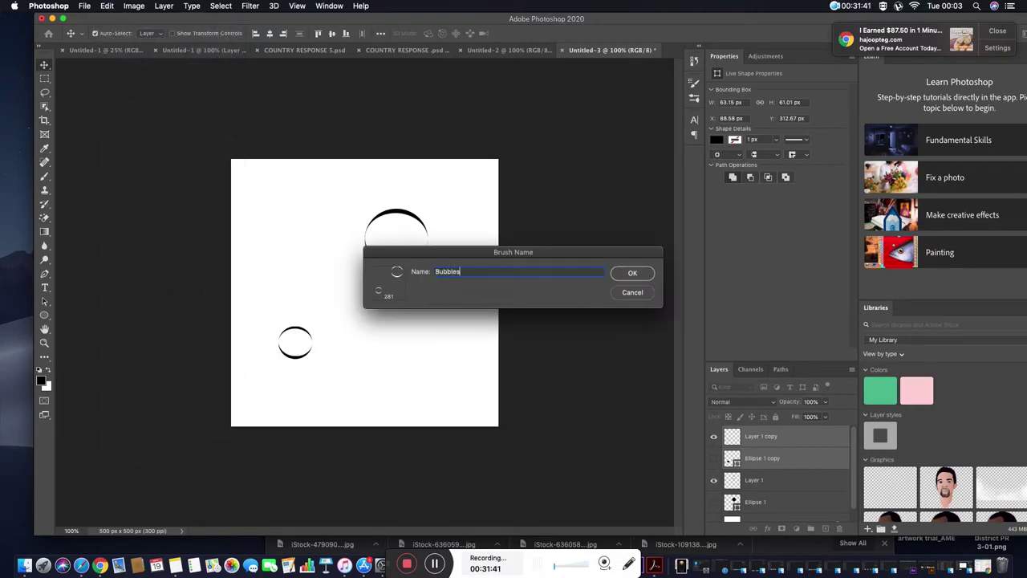
{"action": "key", "text": "Return"}
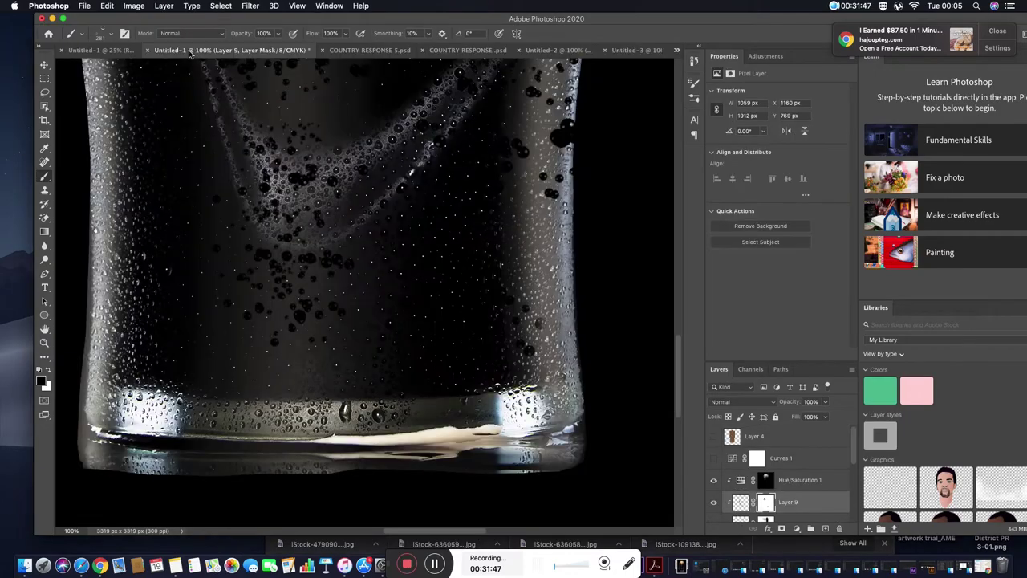
{"action": "left_click", "coordinate": [825, 528]}
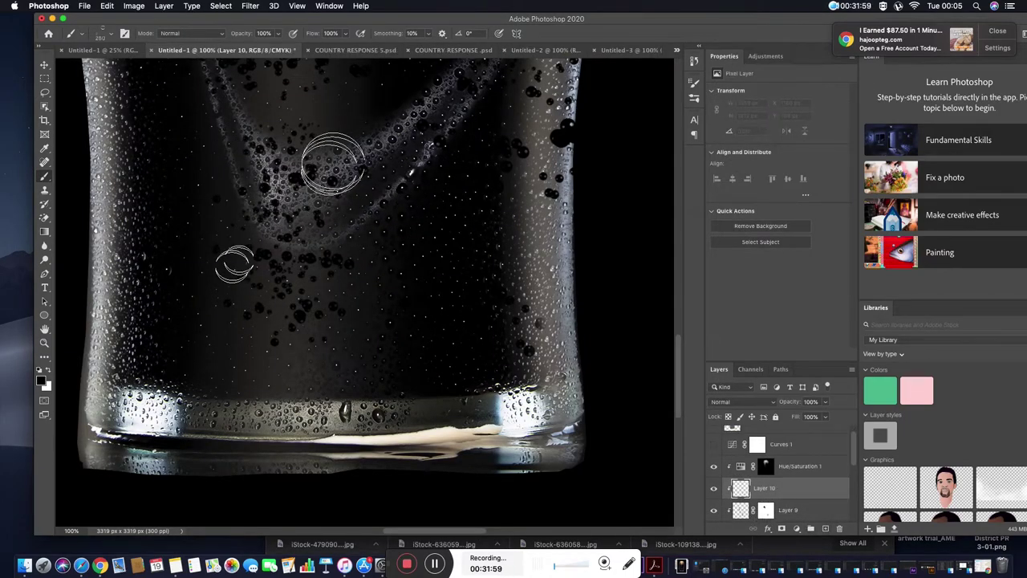
- Open Brush Settings for the Bubbles brush and raise its size jitter
{"action": "left_click", "coordinate": [112, 37]}
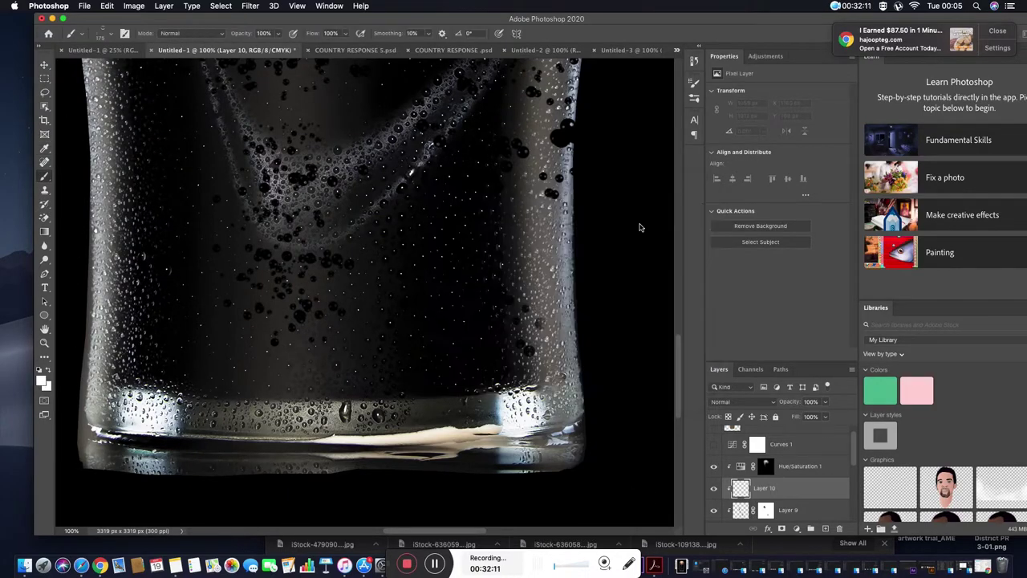
{"action": "left_click", "coordinate": [694, 81]}
{"action": "left_click_drag", "start_coordinate": [565, 109], "coordinate": [678, 110]}
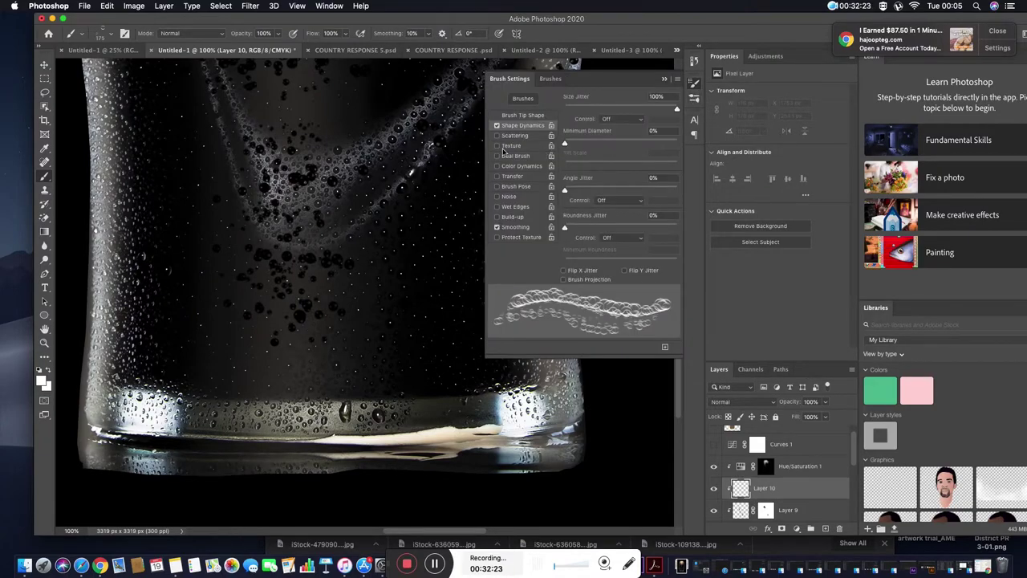
- Set the brush Scattering to about 571% with Pen Tilt as its control
{"action": "left_click", "coordinate": [513, 135]}
{"action": "left_click_drag", "start_coordinate": [565, 108], "coordinate": [628, 110]}
{"action": "left_click", "coordinate": [622, 118]}
{"action": "left_click", "coordinate": [614, 135]}
{"action": "left_click", "coordinate": [622, 118]}
{"action": "left_click", "coordinate": [625, 107]}
{"action": "left_click", "coordinate": [635, 118]}
{"action": "left_click", "coordinate": [626, 127]}
{"action": "left_click", "coordinate": [626, 119]}
{"action": "left_click", "coordinate": [626, 135]}
{"action": "left_click", "coordinate": [627, 121]}
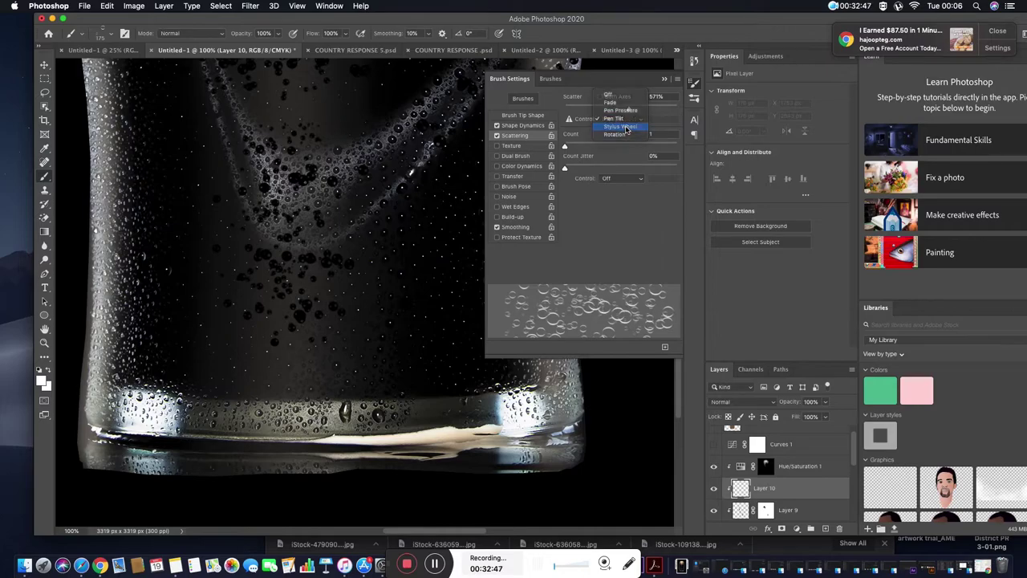
{"action": "left_click", "coordinate": [624, 126]}
{"action": "left_click", "coordinate": [627, 125]}
{"action": "left_click", "coordinate": [627, 127]}
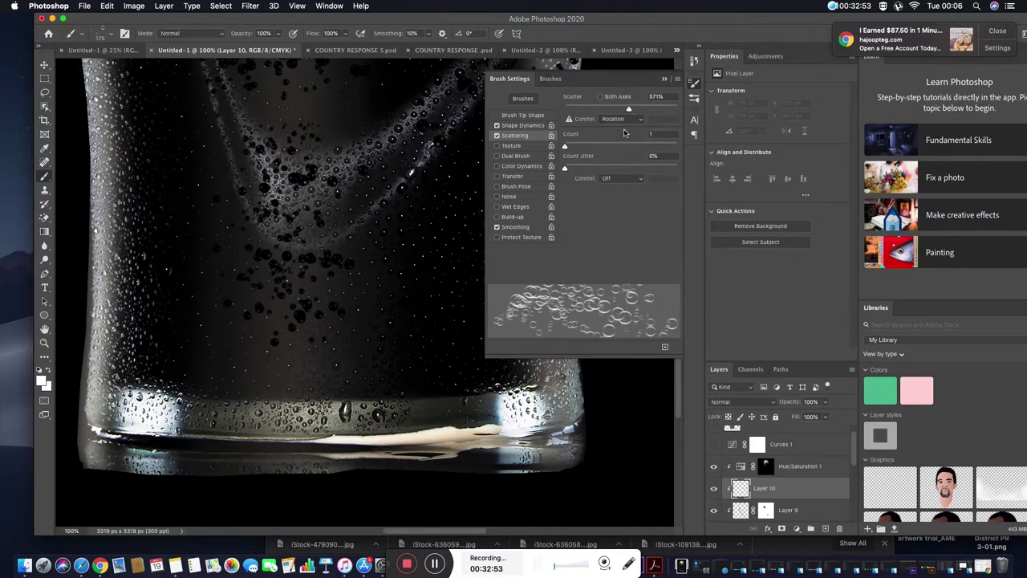
{"action": "left_click", "coordinate": [627, 127]}
{"action": "left_click", "coordinate": [622, 103]}
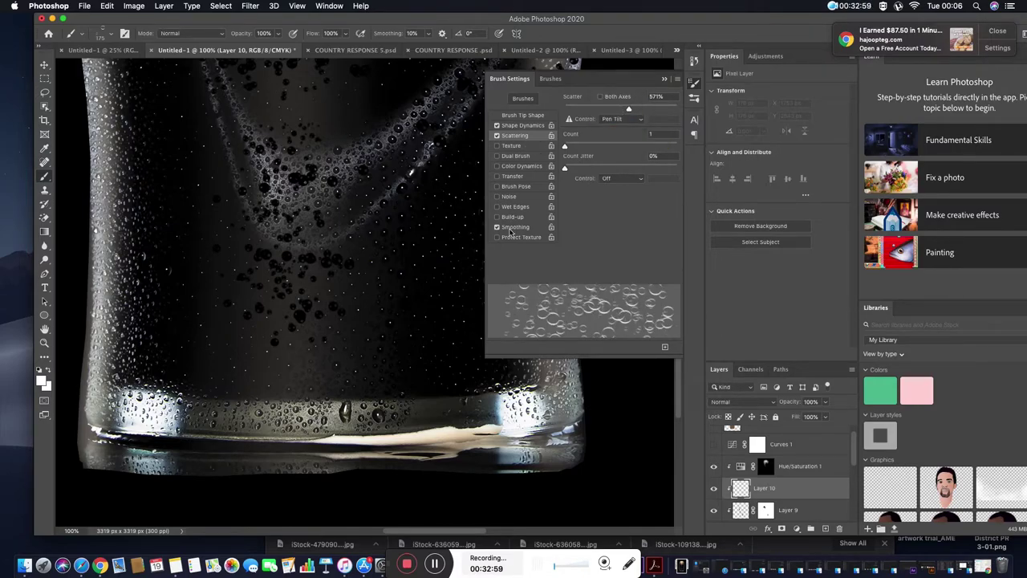
- Set Shape Dynamics: size jitter on pen pressure, 8% minimum diameter, 0% angle jitter, 100% roundness jitter
{"action": "left_click", "coordinate": [522, 125]}
{"action": "left_click", "coordinate": [622, 119]}
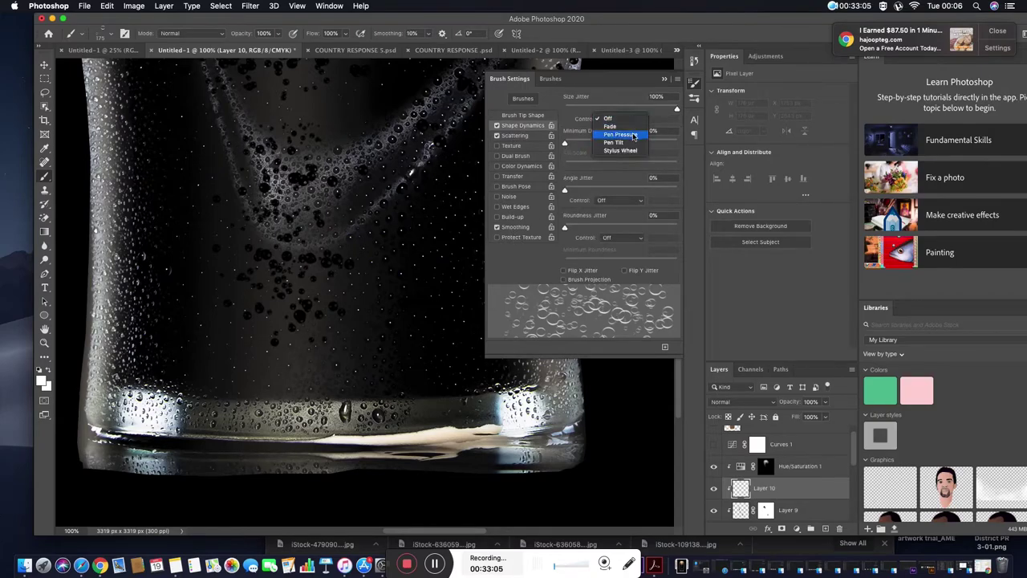
{"action": "left_click", "coordinate": [632, 135]}
{"action": "left_click_drag", "start_coordinate": [565, 142], "coordinate": [573, 143]}
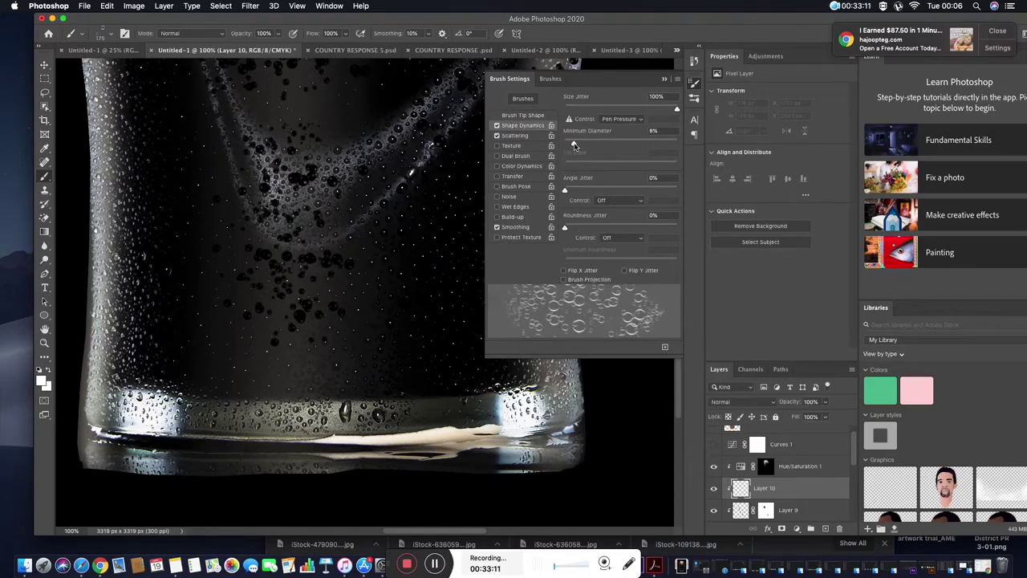
{"action": "left_click_drag", "start_coordinate": [565, 190], "coordinate": [569, 190]}
{"action": "left_click", "coordinate": [618, 200]}
{"action": "left_click", "coordinate": [610, 214]}
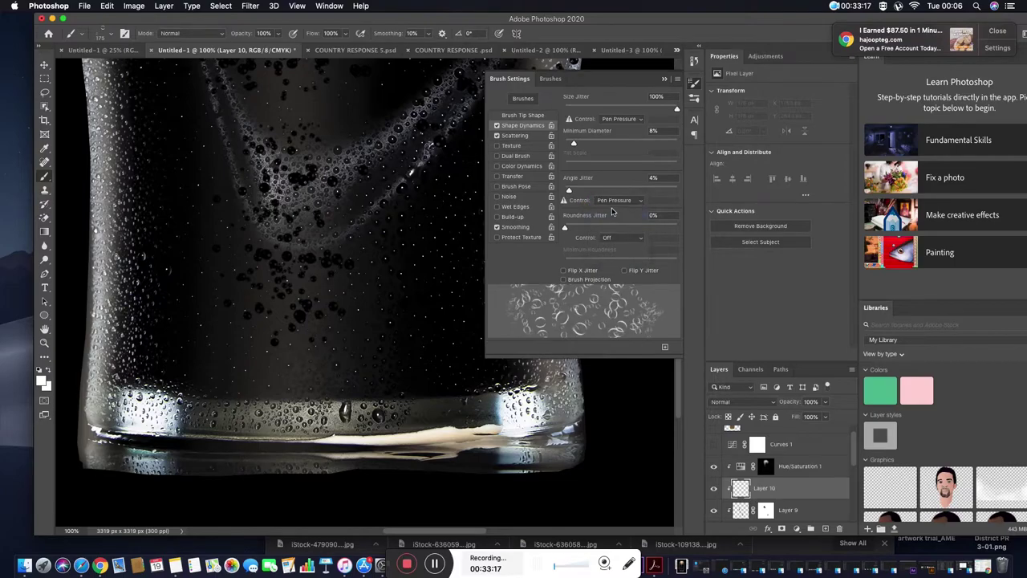
{"action": "left_click", "coordinate": [618, 200]}
{"action": "left_click", "coordinate": [591, 206]}
{"action": "left_click", "coordinate": [618, 199]}
{"action": "left_click", "coordinate": [601, 174]}
{"action": "left_click_drag", "start_coordinate": [569, 191], "coordinate": [562, 190]}
{"action": "left_click_drag", "start_coordinate": [565, 228], "coordinate": [688, 224]}
- Set brush tip spacing to 26% and paint ring bubbles across the glass on Layer 10
{"action": "left_click", "coordinate": [550, 78]}
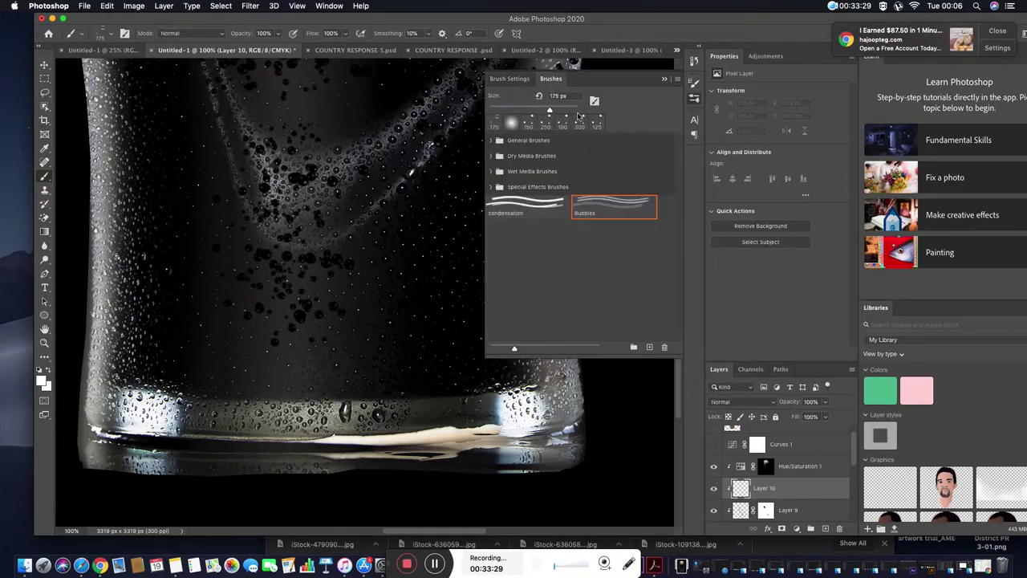
{"action": "left_click", "coordinate": [518, 79]}
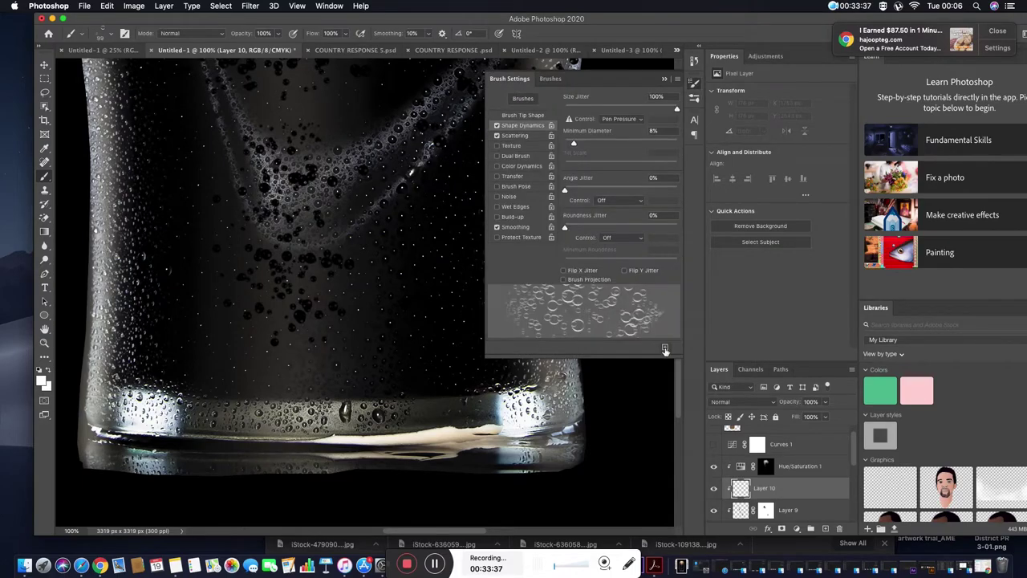
{"action": "left_click", "coordinate": [523, 116]}
{"action": "left_click_drag", "start_coordinate": [594, 308], "coordinate": [580, 308]}
{"action": "left_click_drag", "start_coordinate": [291, 368], "coordinate": [264, 219]}
{"action": "scroll", "coordinate": [321, 281], "scroll_direction": "up", "scroll_amount": 5}
{"action": "left_click_drag", "start_coordinate": [247, 371], "coordinate": [317, 124]}
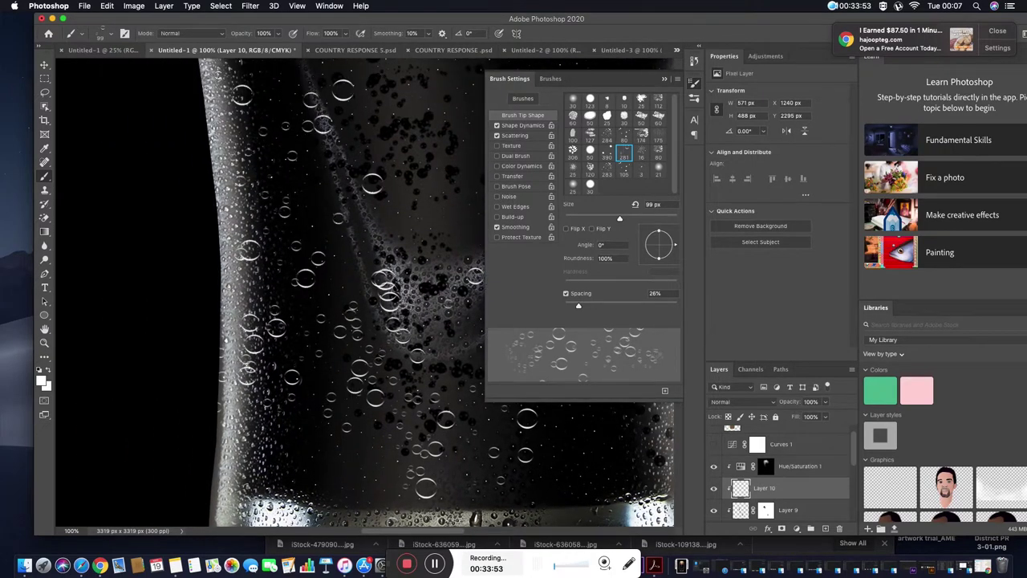
- Paint bubbles around the GUINNESS logo, undoing a stray stroke near the glass edge
{"action": "scroll", "coordinate": [321, 281], "scroll_direction": "up", "scroll_amount": 5}
{"action": "left_click_drag", "start_coordinate": [271, 424], "coordinate": [313, 296]}
{"action": "scroll", "coordinate": [321, 281], "scroll_direction": "up", "scroll_amount": 5}
{"action": "mouse_move", "coordinate": [231, 499]}
{"action": "left_mouse_down"}
{"action": "mouse_move", "coordinate": [215, 297]}
{"action": "mouse_move", "coordinate": [237, 281]}
{"action": "left_mouse_up"}
{"action": "scroll", "coordinate": [207, 357], "scroll_direction": "down", "scroll_amount": 5}
{"action": "scroll", "coordinate": [207, 357], "scroll_direction": "right", "scroll_amount": 5}
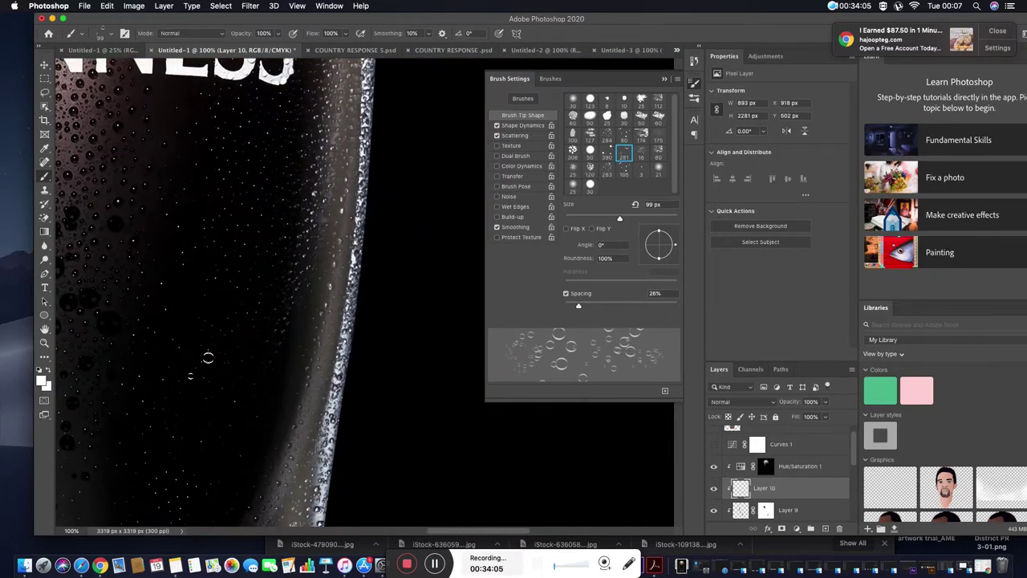
{"action": "mouse_move", "coordinate": [208, 357]}
{"action": "left_mouse_down"}
{"action": "mouse_move", "coordinate": [319, 133]}
{"action": "mouse_move", "coordinate": [313, 351]}
{"action": "left_mouse_up"}
{"action": "key", "text": "super+z"}
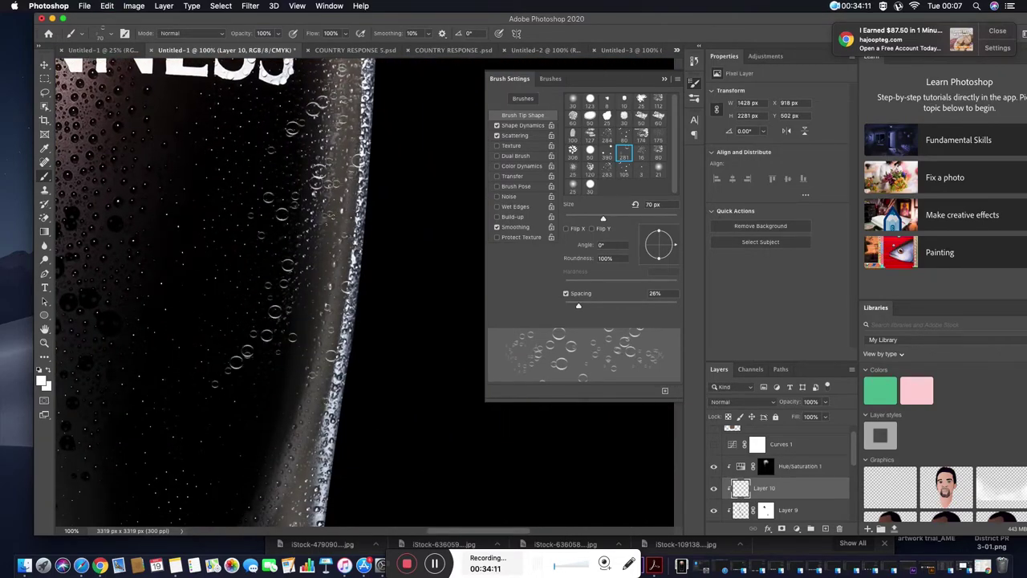
- Paint dense bubbles down the lower pint, the darker areas and the right edge
{"action": "scroll", "coordinate": [313, 350], "scroll_direction": "down", "scroll_amount": 10}
{"action": "left_click_drag", "start_coordinate": [273, 205], "coordinate": [277, 453]}
{"action": "left_click_drag", "start_coordinate": [233, 335], "coordinate": [244, 370]}
{"action": "scroll", "coordinate": [244, 370], "scroll_direction": "left", "scroll_amount": 2}
{"action": "scroll", "coordinate": [244, 370], "scroll_direction": "down", "scroll_amount": 5}
{"action": "left_click_drag", "start_coordinate": [293, 297], "coordinate": [151, 100]}
{"action": "scroll", "coordinate": [248, 177], "scroll_direction": "up", "scroll_amount": 5}
{"action": "scroll", "coordinate": [248, 176], "scroll_direction": "up", "scroll_amount": 5}
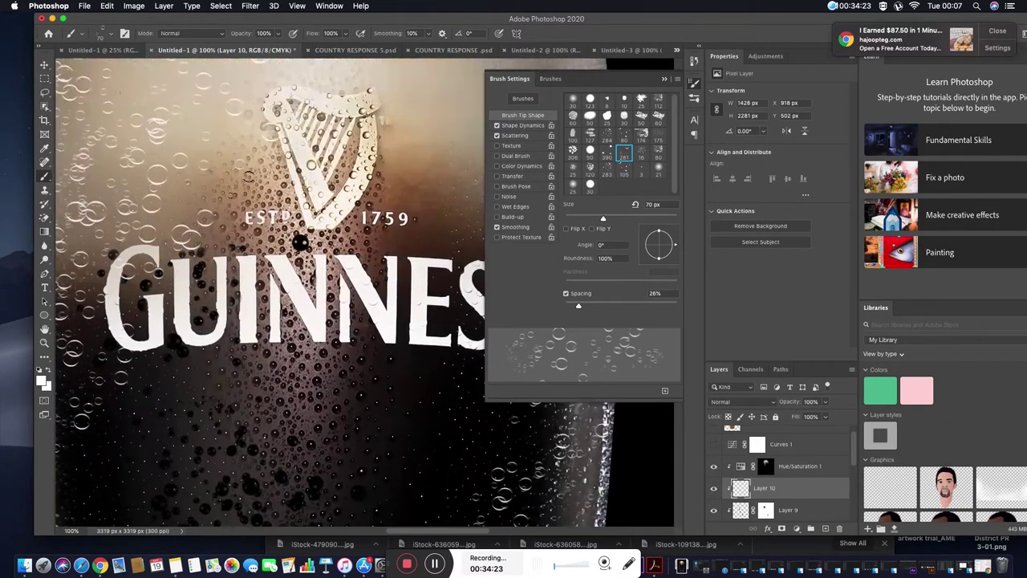
{"action": "scroll", "coordinate": [248, 176], "scroll_direction": "right", "scroll_amount": 3}
{"action": "left_click_drag", "start_coordinate": [289, 156], "coordinate": [258, 242]}
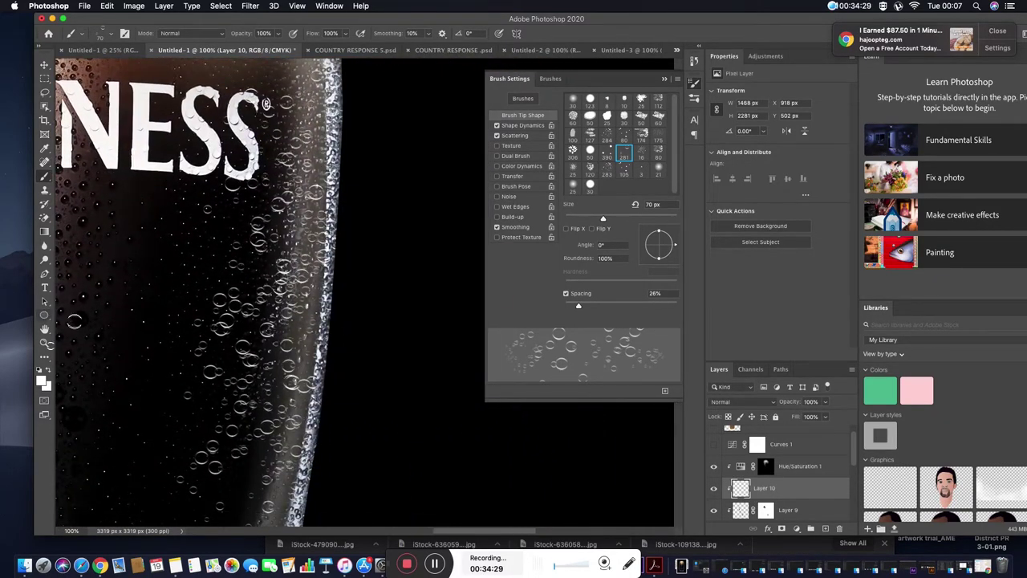
- Zoom out to view the whole pint glass
{"action": "left_click", "coordinate": [44, 342]}
{"action": "left_click", "coordinate": [244, 323], "text": "alt"}
{"action": "left_click", "coordinate": [244, 323], "text": "alt"}
{"action": "left_click", "coordinate": [244, 323], "text": "alt"}
{"action": "left_click", "coordinate": [244, 324], "text": "alt"}
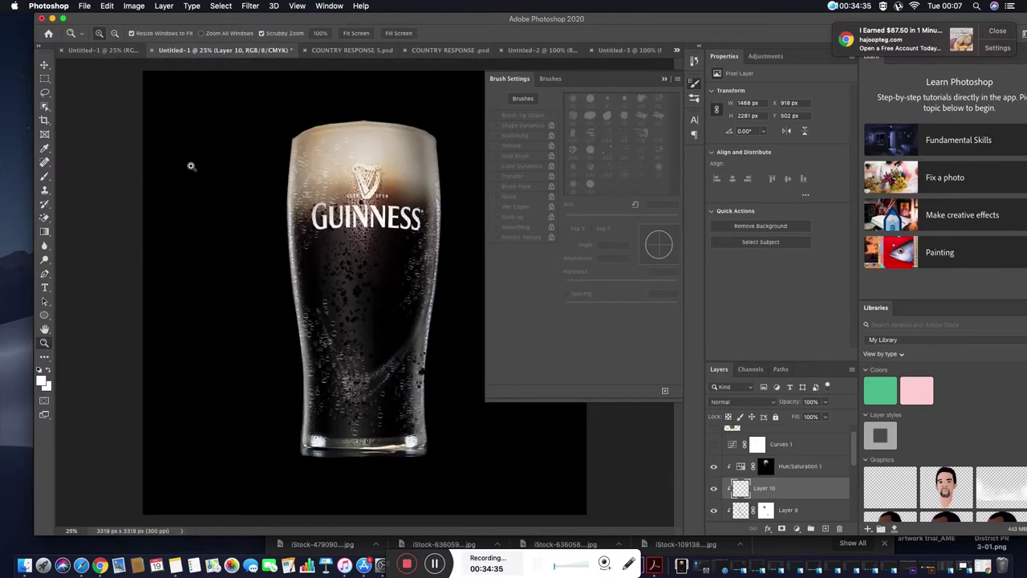
{"action": "key", "text": "b"}
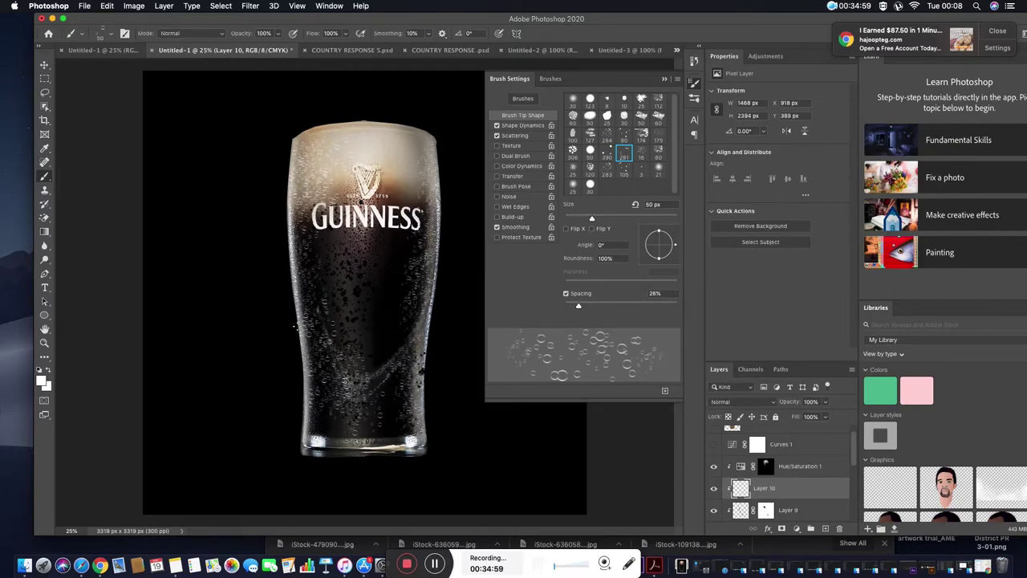
- Add a layer mask to Layer 10 and paint the glass's right edge back in with an enlarged brush
{"action": "left_click", "coordinate": [794, 530]}
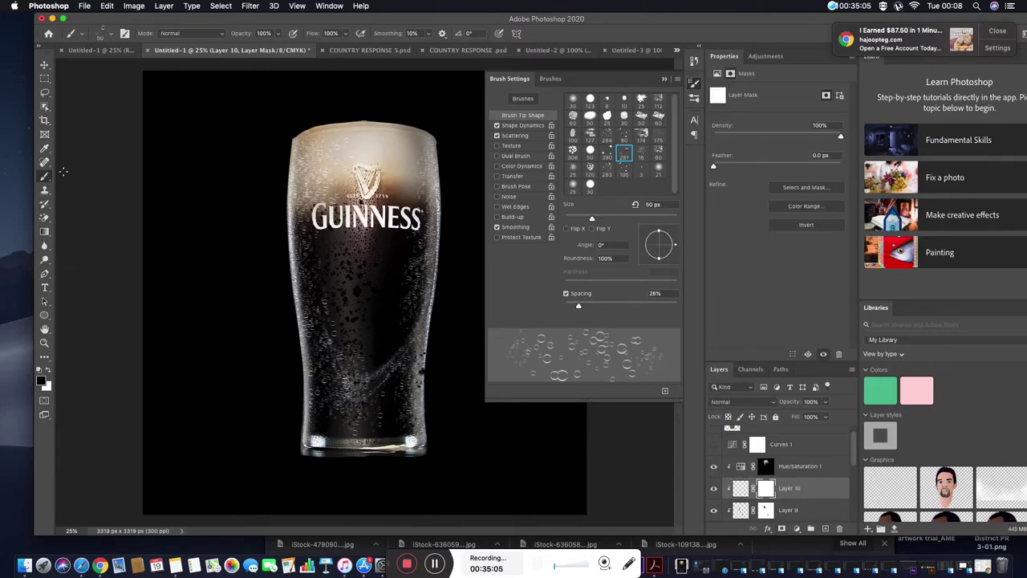
{"action": "left_click", "coordinate": [551, 79]}
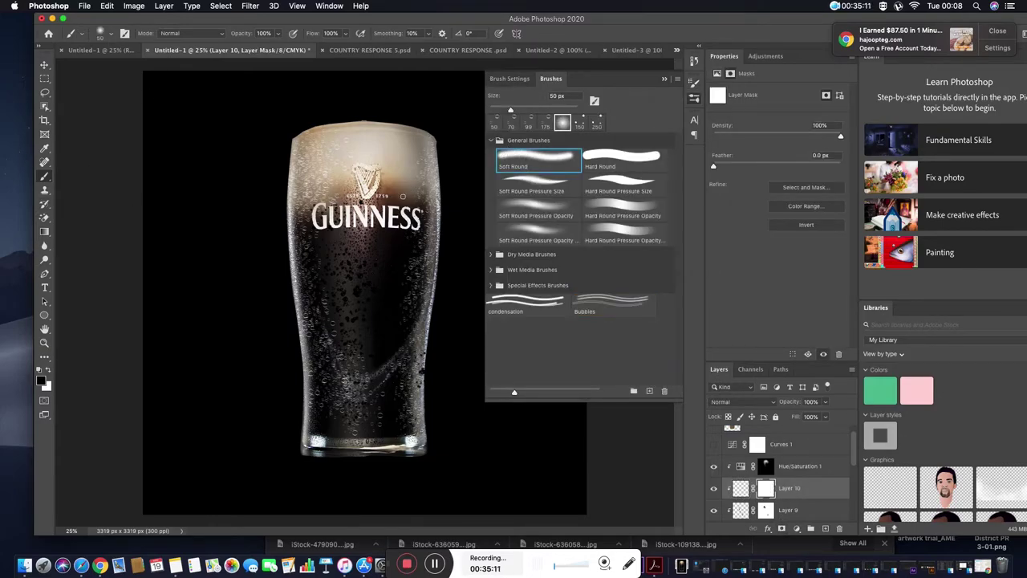
{"action": "left_click", "coordinate": [276, 35]}
{"action": "type", "text": "8"}
{"action": "key", "text": "bracketright"}
{"action": "key", "text": "bracketright"}
{"action": "key", "text": "bracketright"}
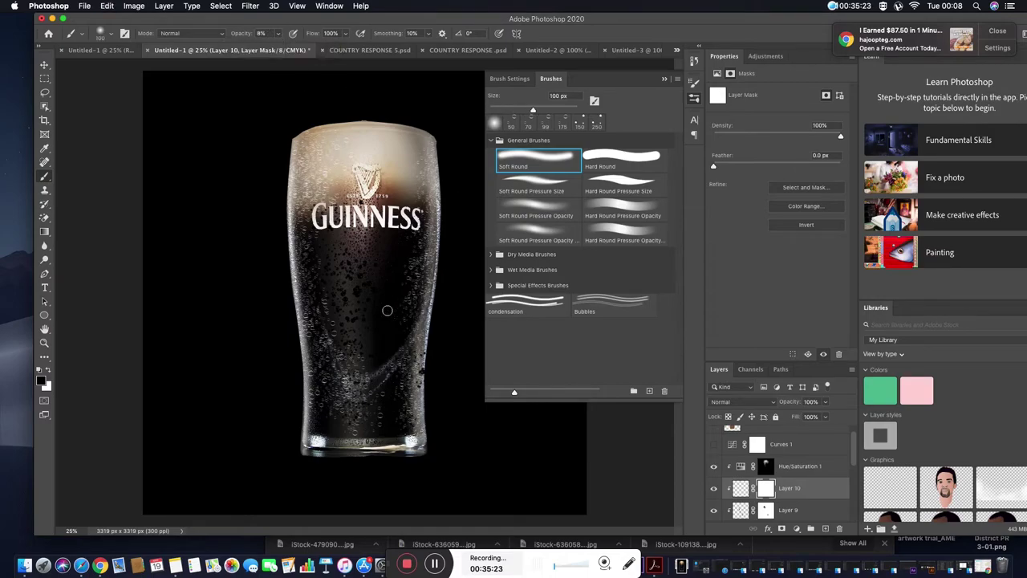
{"action": "key", "text": "1"}
{"action": "key", "text": "3"}
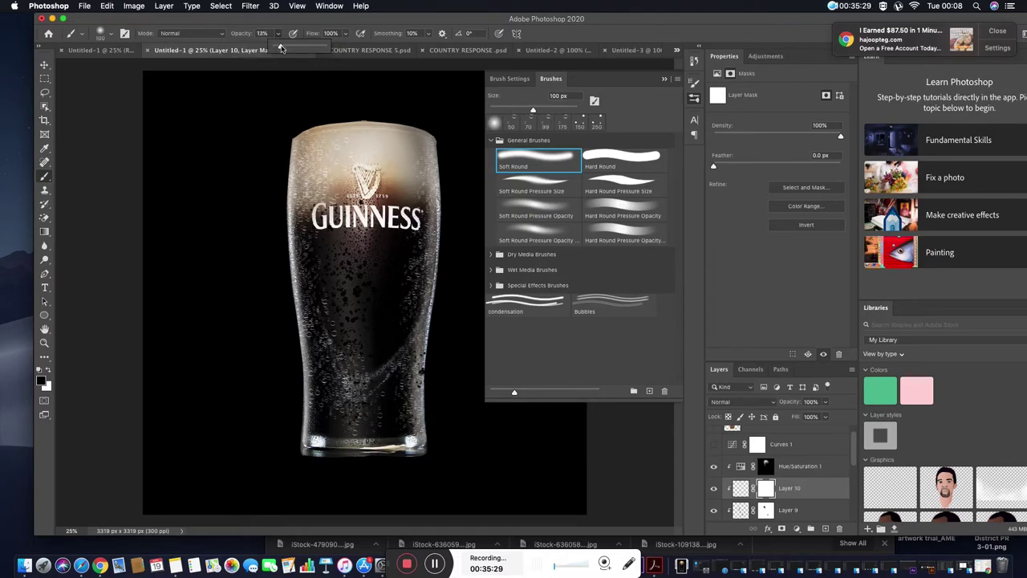
{"action": "key", "text": "bracketright"}
{"action": "key", "text": "bracketright"}
{"action": "key", "text": "bracketright"}
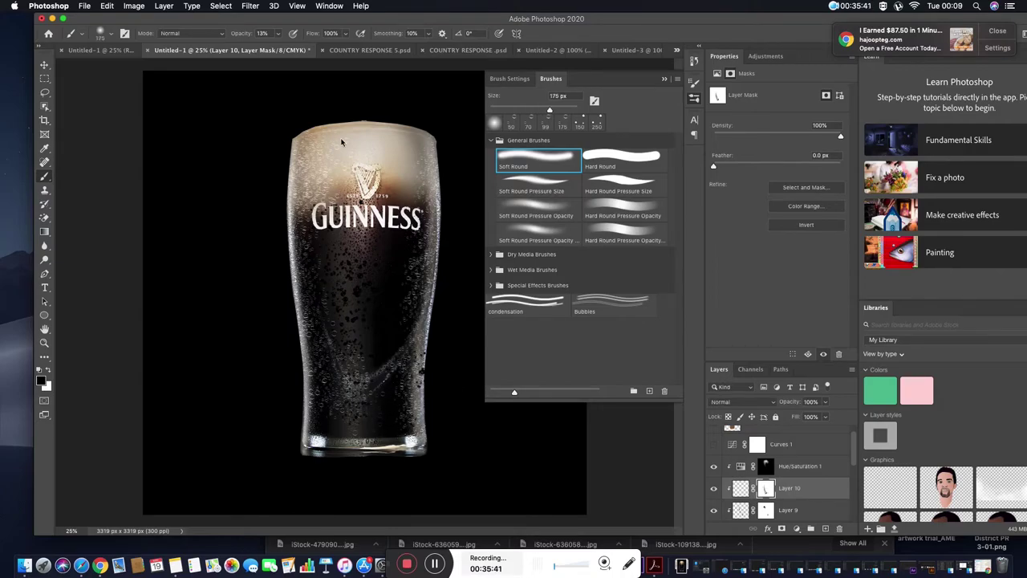
{"action": "left_click_drag", "start_coordinate": [414, 273], "coordinate": [401, 317]}
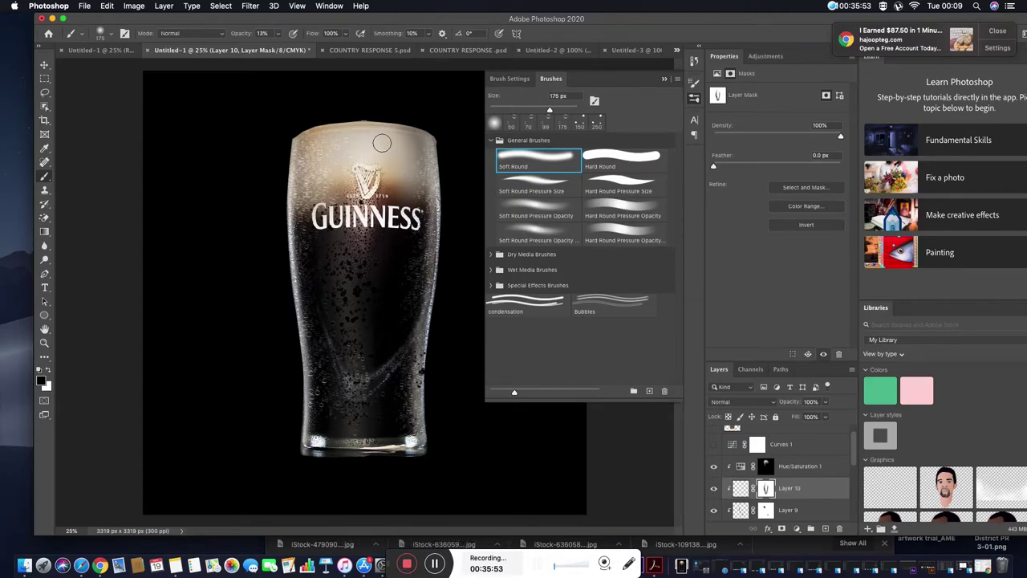
- Pick the Bubbles brush preset at 61% opacity and target Layer 10 itself instead of its mask
{"action": "key", "text": "6"}
{"action": "key", "text": "1"}
{"action": "left_click", "coordinate": [610, 299]}
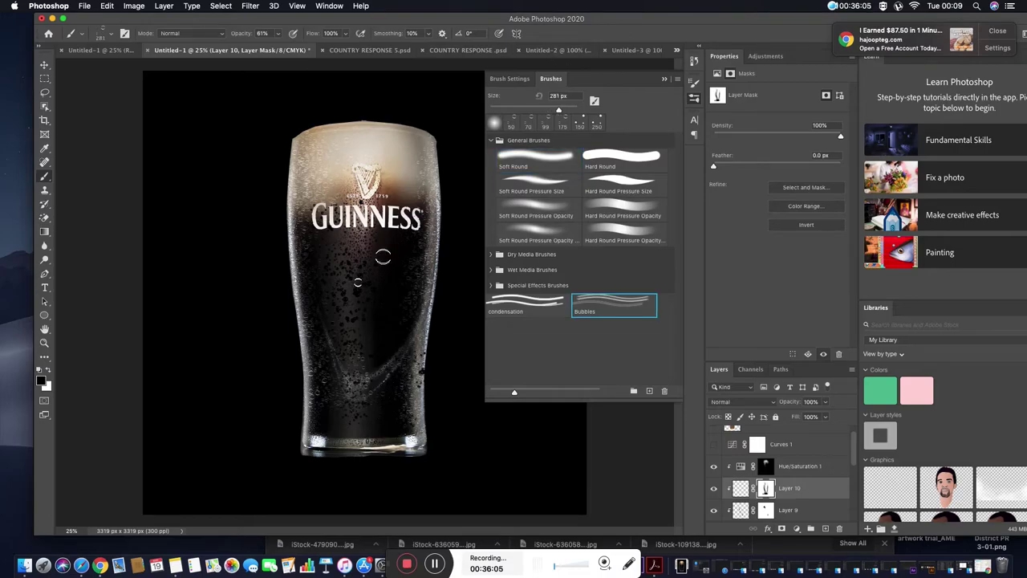
{"action": "key", "text": "ctrl+2"}
{"action": "key", "text": "bracketleft"}
{"action": "key", "text": "bracketleft"}
{"action": "key", "text": "bracketleft"}
{"action": "key", "text": "bracketleft"}
{"action": "key", "text": "bracketleft"}
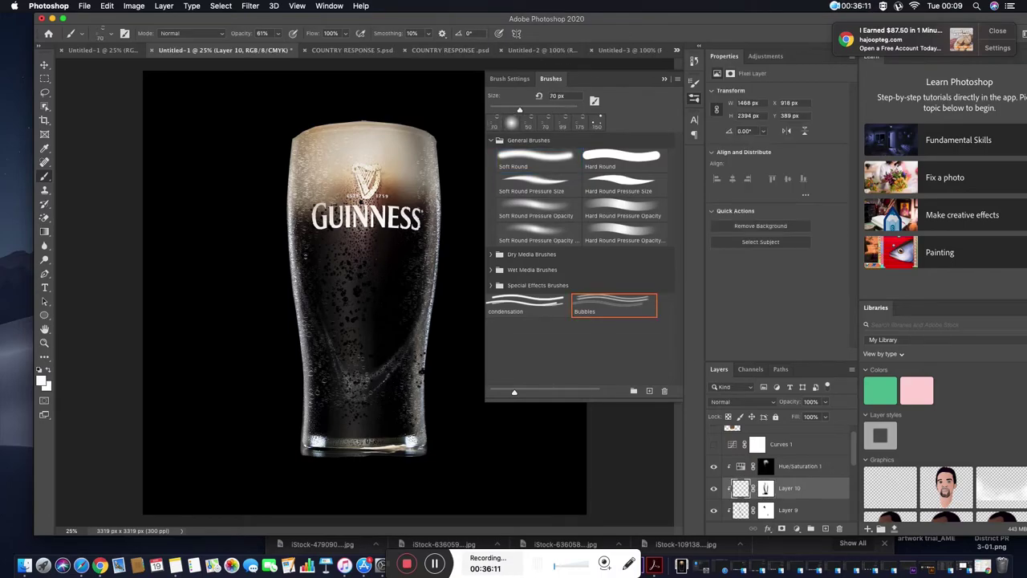
{"action": "key", "text": "bracketright"}
{"action": "key", "text": "bracketright"}
{"action": "key", "text": "bracketright"}
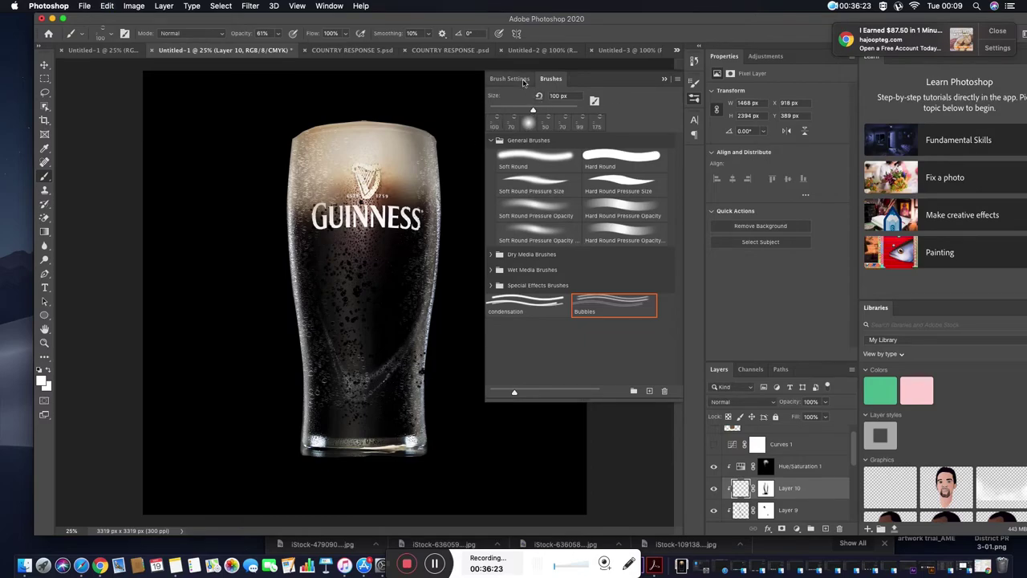
- Push the Bubbles brush tip size to maximum and enable Shape Dynamics with pen-tilt size jitter
{"action": "left_click", "coordinate": [519, 79]}
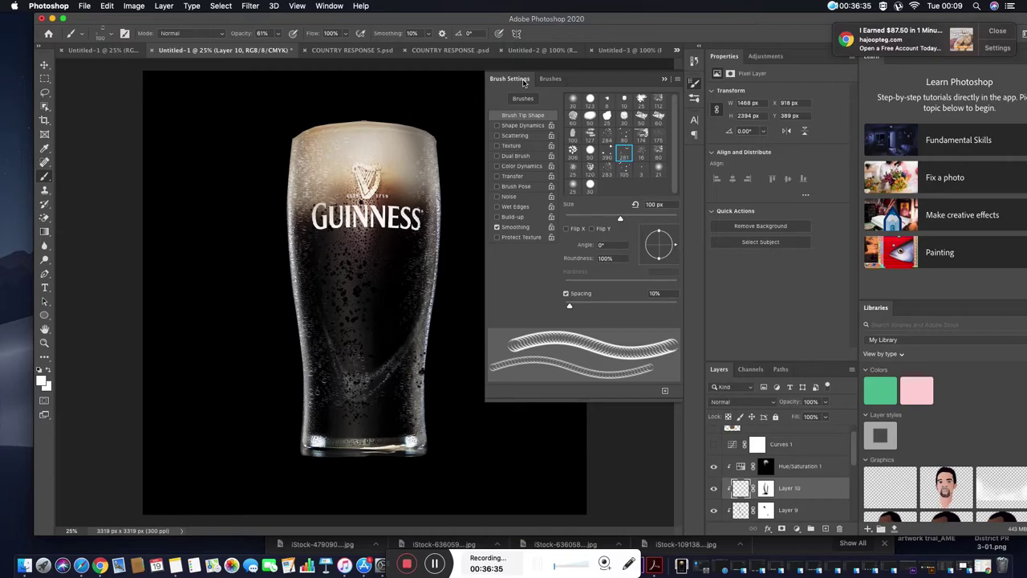
{"action": "left_click_drag", "start_coordinate": [635, 219], "coordinate": [676, 217]}
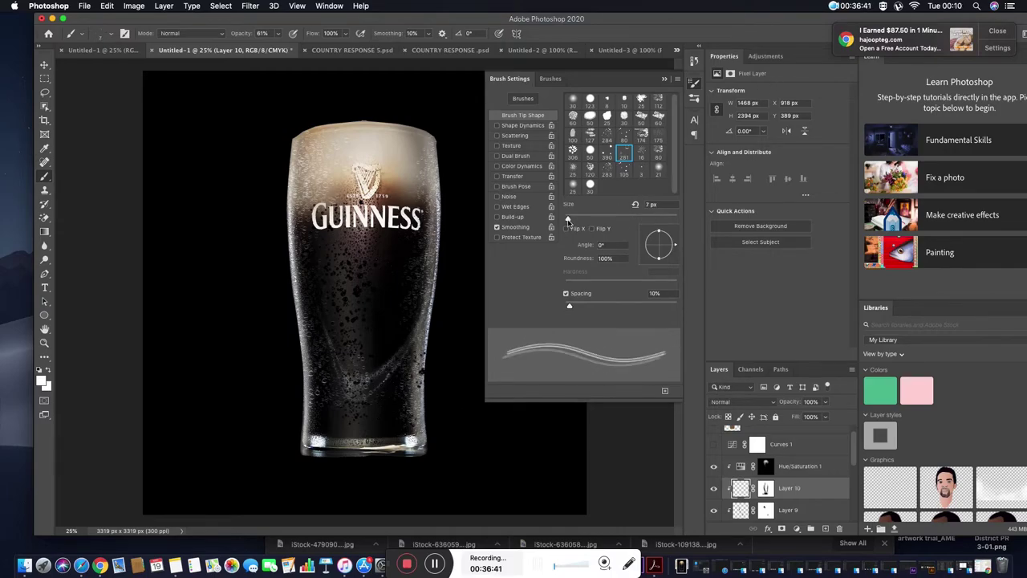
{"action": "left_click", "coordinate": [498, 126]}
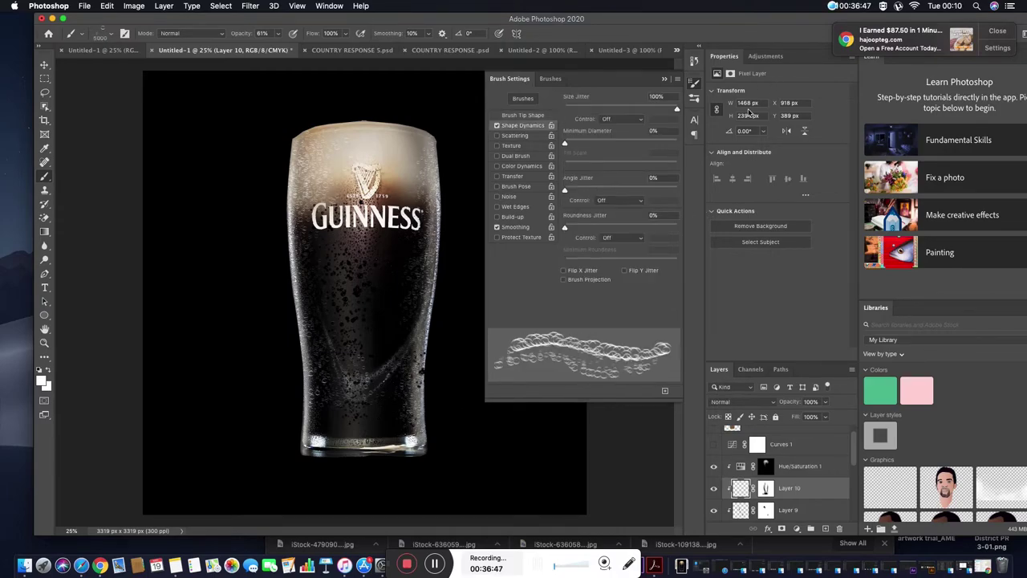
{"action": "left_click", "coordinate": [618, 119]}
{"action": "left_click", "coordinate": [615, 142]}
{"action": "left_click_drag", "start_coordinate": [568, 142], "coordinate": [564, 143]}
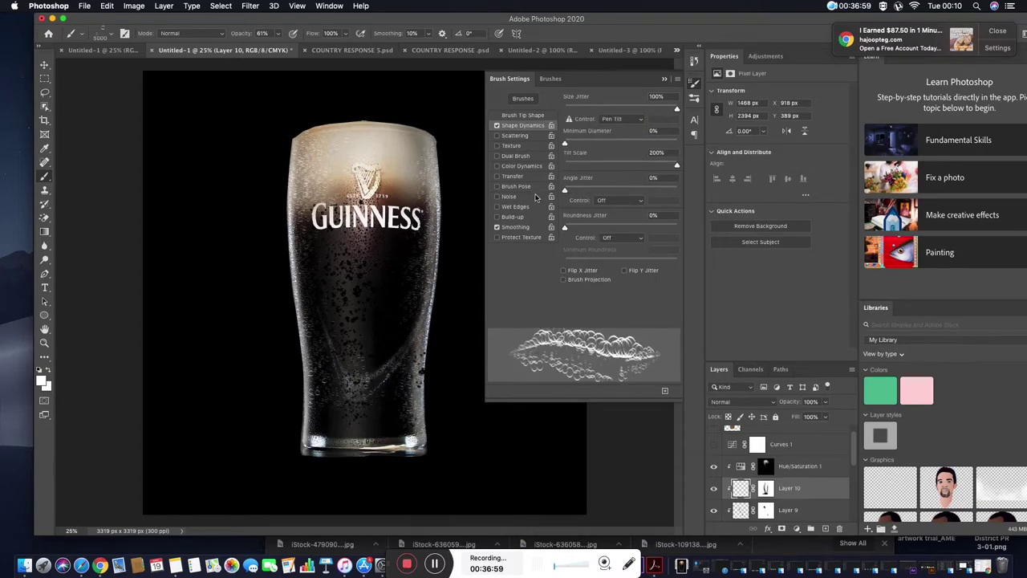
- Set Scattering to 681%, with Shape Dynamics at 10% minimum diameter and 14% angle jitter
{"action": "left_click", "coordinate": [514, 135]}
{"action": "left_click_drag", "start_coordinate": [568, 109], "coordinate": [641, 110]}
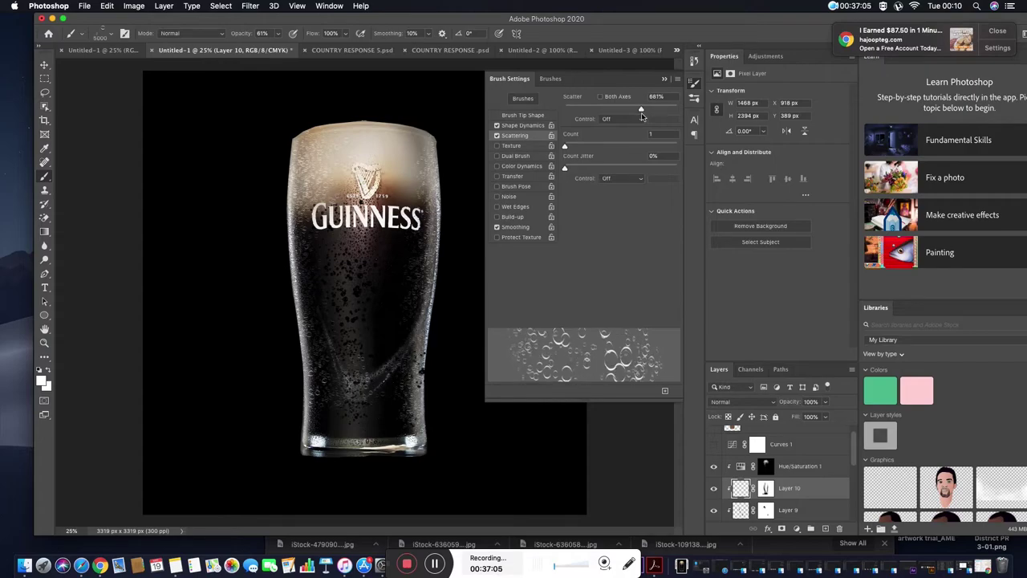
{"action": "left_click", "coordinate": [637, 120]}
{"action": "left_click", "coordinate": [618, 138]}
{"action": "left_click", "coordinate": [522, 125]}
{"action": "left_click_drag", "start_coordinate": [564, 143], "coordinate": [575, 143]}
{"action": "mouse_move", "coordinate": [564, 190]}
{"action": "left_mouse_down"}
{"action": "mouse_move", "coordinate": [701, 176]}
{"action": "mouse_move", "coordinate": [580, 190]}
{"action": "left_mouse_up"}
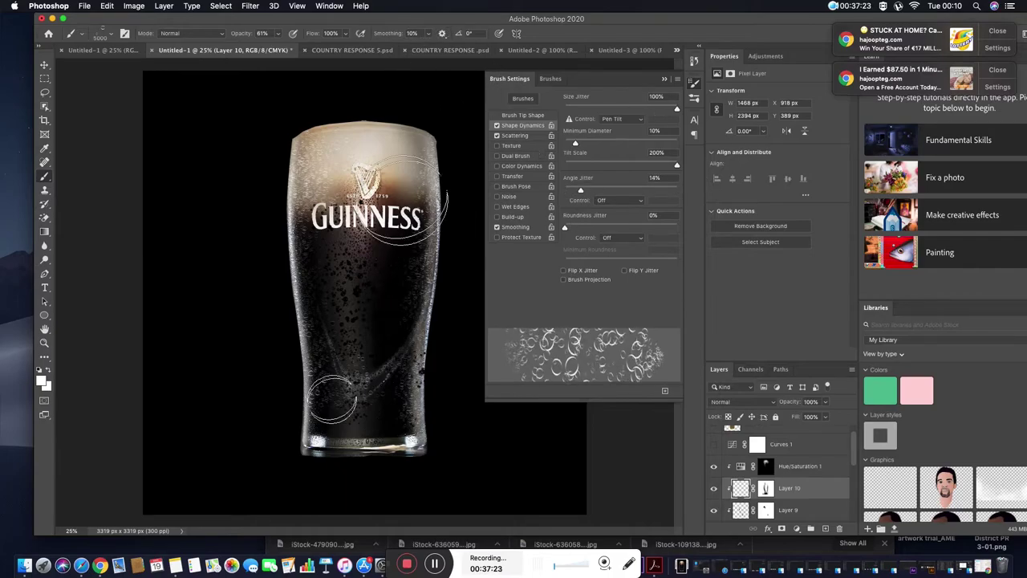
- Shrink the brush, paint test bubbles across the glass, then undo them
{"action": "key", "text": "bracketleft"}
{"action": "key", "text": "bracketleft"}
{"action": "key", "text": "bracketleft"}
{"action": "key", "text": "bracketleft"}
{"action": "key", "text": "bracketleft"}
{"action": "key", "text": "bracketleft"}
{"action": "key", "text": "bracketleft"}
{"action": "key", "text": "bracketleft"}
{"action": "key", "text": "bracketleft"}
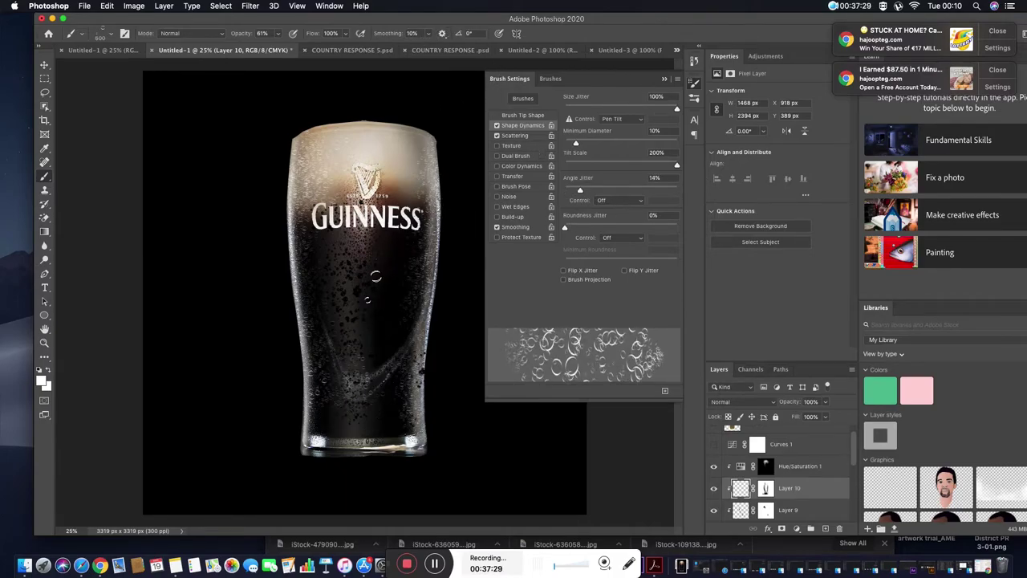
{"action": "left_click_drag", "start_coordinate": [402, 273], "coordinate": [321, 233]}
{"action": "key", "text": "ctrl+z"}
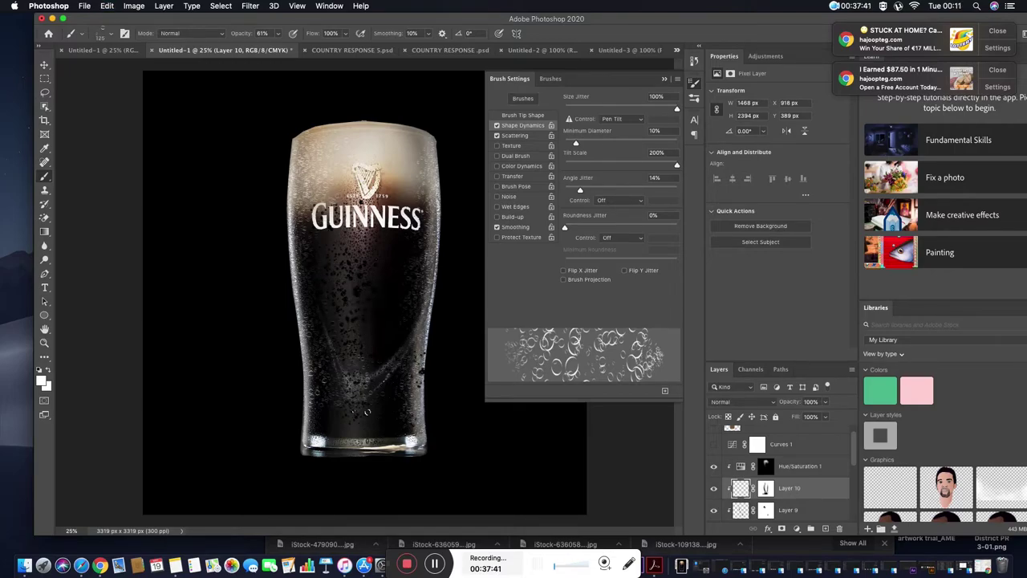
{"action": "key", "text": "ctrl+z"}
- Try Layer 10's blend modes and opacity, keep full opacity, and delete its layer mask
{"action": "left_click", "coordinate": [743, 401]}
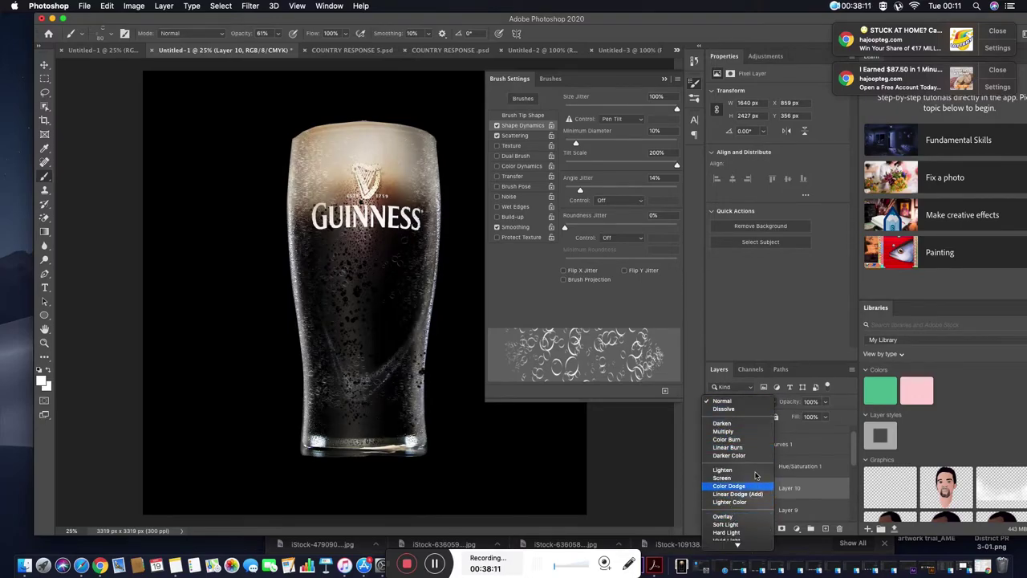
{"action": "left_click", "coordinate": [825, 401]}
{"action": "left_click_drag", "start_coordinate": [830, 416], "coordinate": [812, 419]}
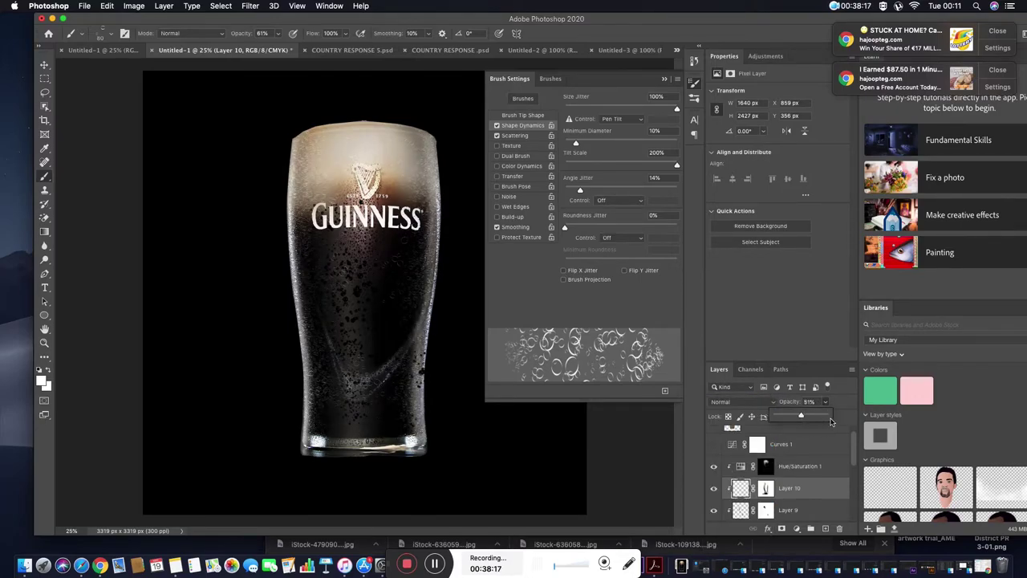
{"action": "left_click_drag", "start_coordinate": [800, 421], "coordinate": [827, 417]}
{"action": "left_click_drag", "start_coordinate": [765, 488], "coordinate": [839, 528]}
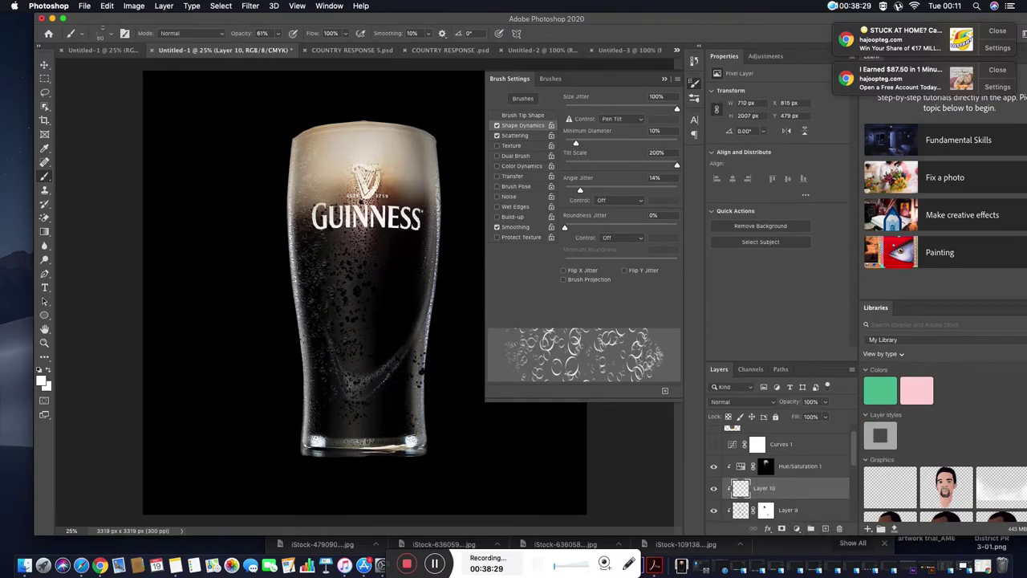
- With a much smaller brush, dab faint ring bubbles in three strokes down the pint glass
{"action": "key", "text": "."}
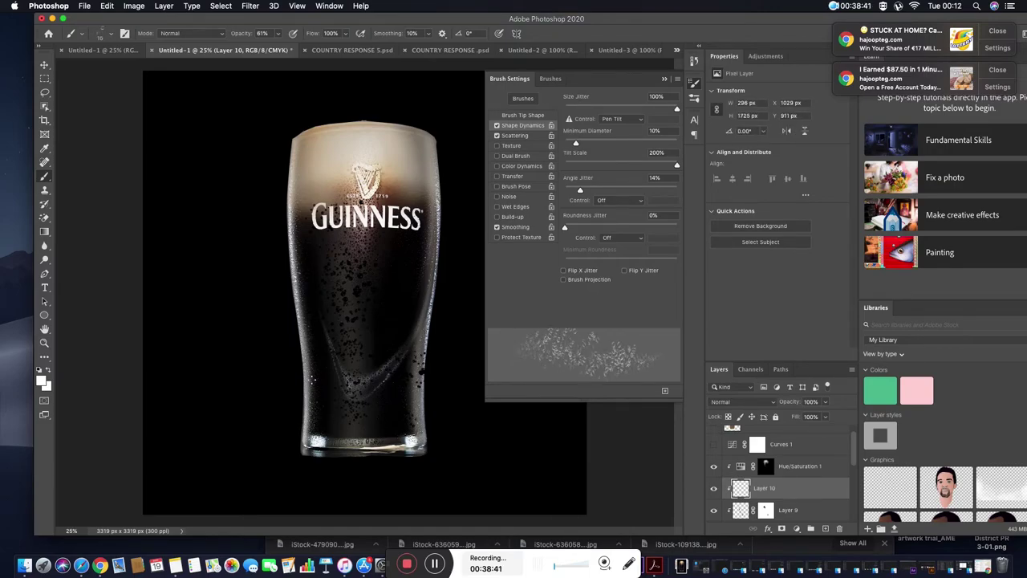
{"action": "left_click_drag", "start_coordinate": [327, 299], "coordinate": [430, 153]}
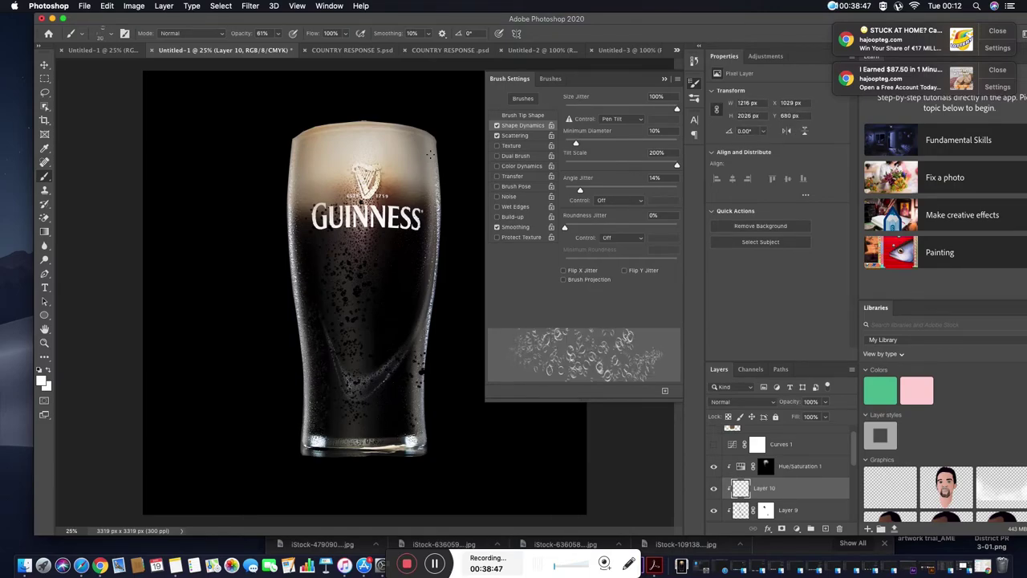
{"action": "left_click_drag", "start_coordinate": [414, 306], "coordinate": [388, 367]}
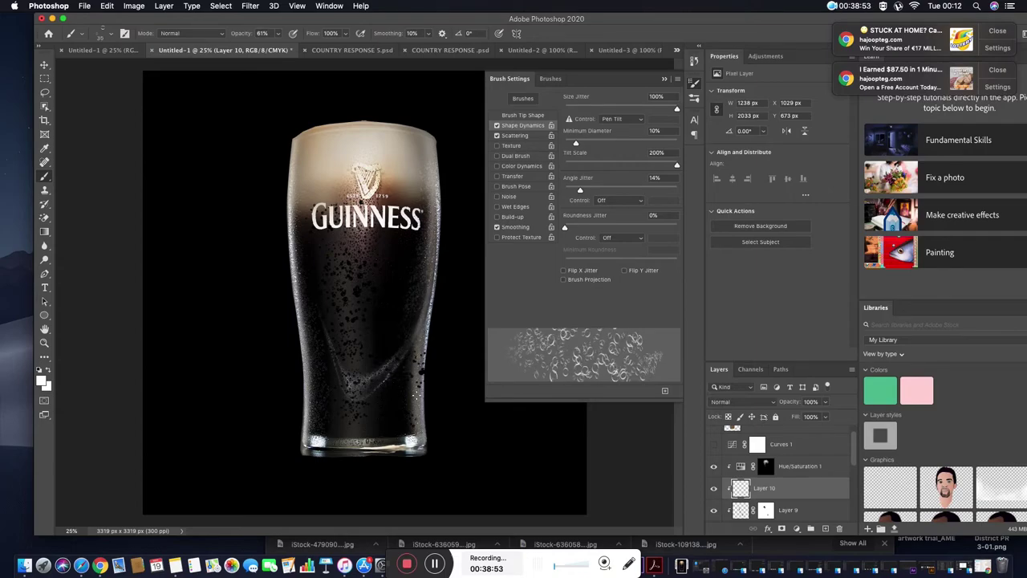
{"action": "left_click_drag", "start_coordinate": [318, 159], "coordinate": [296, 194]}
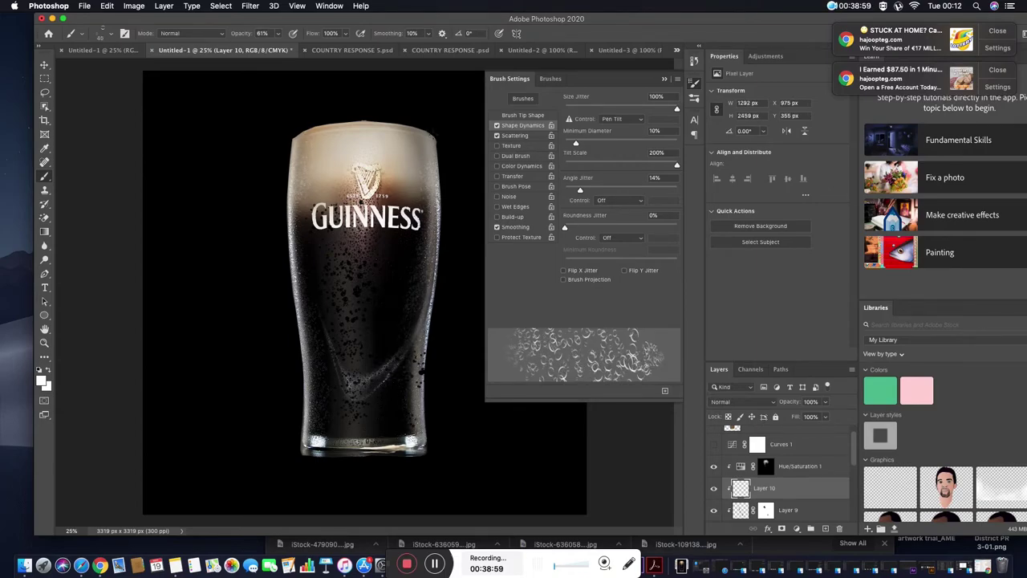
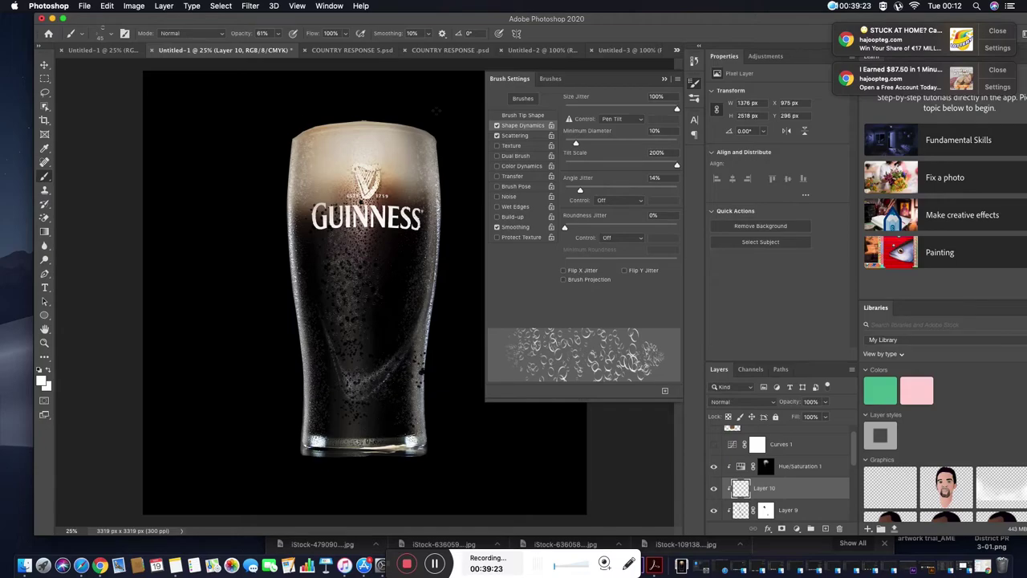
- Enable Scattering on the brush and set its tip spacing to 76%
{"action": "left_click", "coordinate": [285, 355], "text": "alt"}
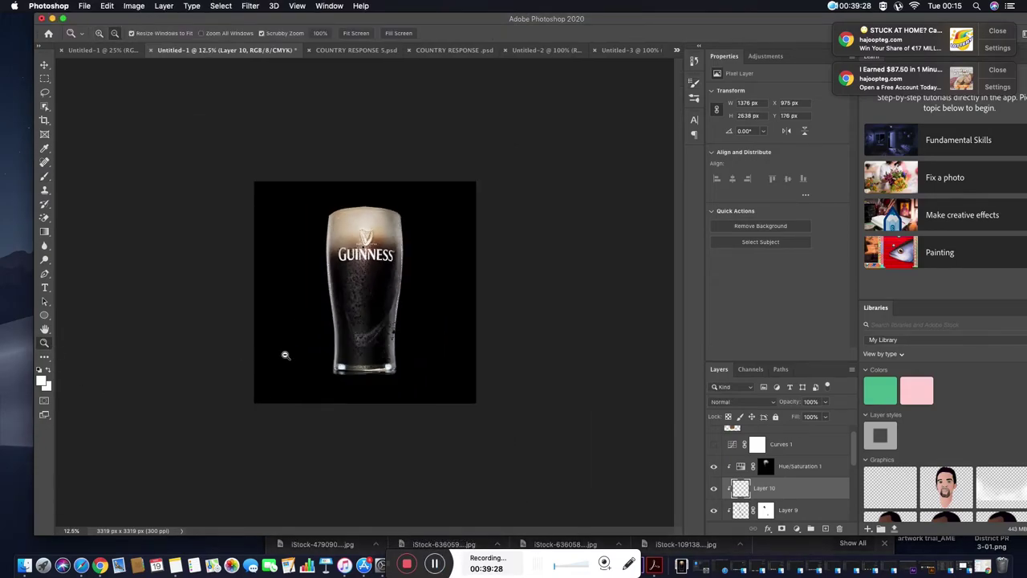
{"action": "left_click", "coordinate": [289, 356]}
{"action": "key", "text": "b"}
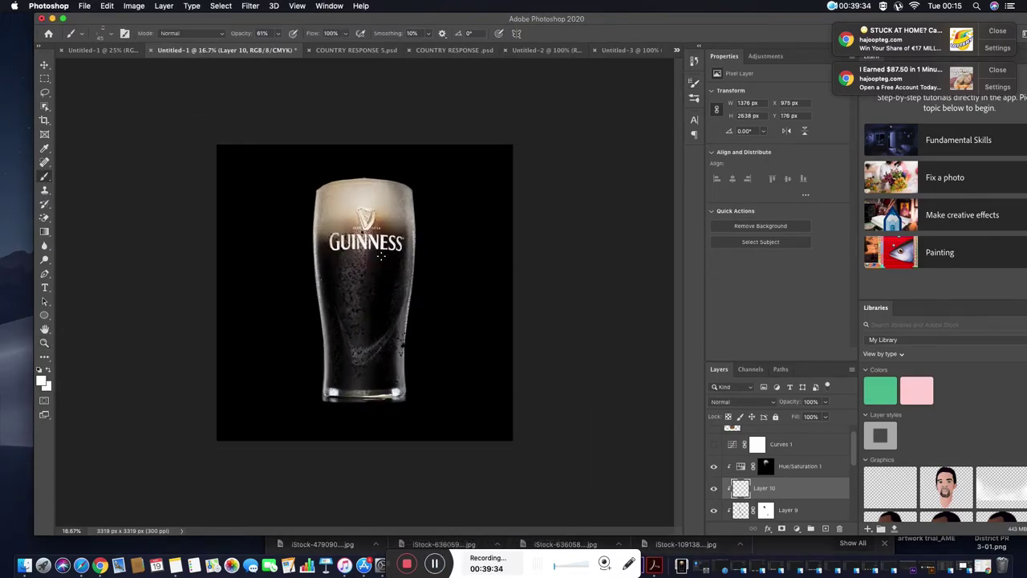
{"action": "left_click", "coordinate": [695, 94]}
{"action": "left_click", "coordinate": [518, 135]}
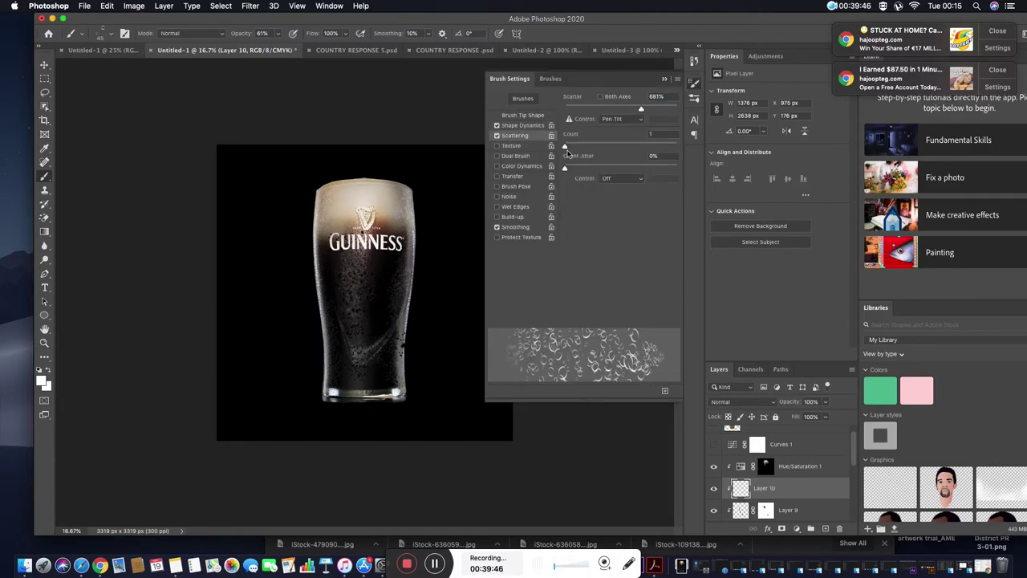
{"action": "left_click", "coordinate": [551, 82]}
{"action": "left_click", "coordinate": [509, 79]}
{"action": "left_click", "coordinate": [522, 115]}
{"action": "left_click_drag", "start_coordinate": [576, 308], "coordinate": [607, 309]}
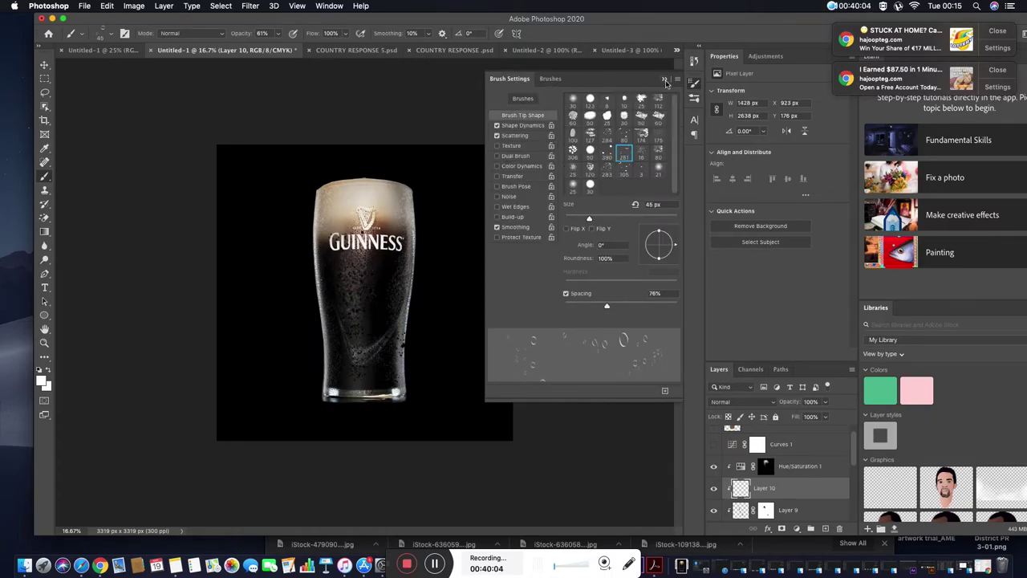
{"action": "left_click", "coordinate": [664, 80]}
- Select the Hue/Saturation 1 layer in the Layers panel
{"action": "scroll", "coordinate": [791, 453], "scroll_direction": "up", "scroll_amount": 1}
{"action": "left_click", "coordinate": [838, 457]}
{"action": "left_click", "coordinate": [791, 481]}
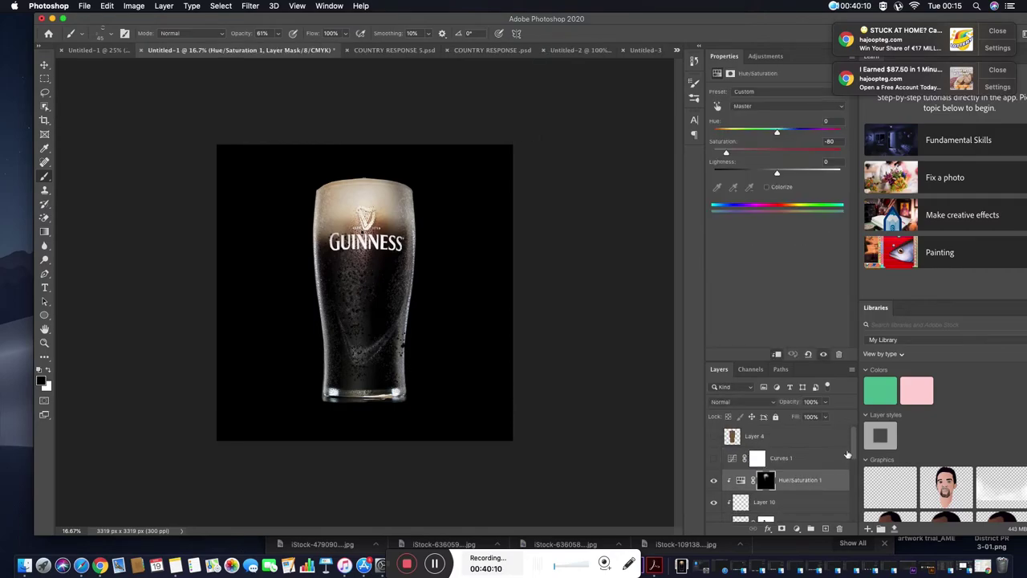
- Select the glass layers and group them as Group 1
{"action": "scroll", "coordinate": [835, 457], "scroll_direction": "down", "scroll_amount": 1}
{"action": "scroll", "coordinate": [835, 465], "scroll_direction": "down", "scroll_amount": 4}
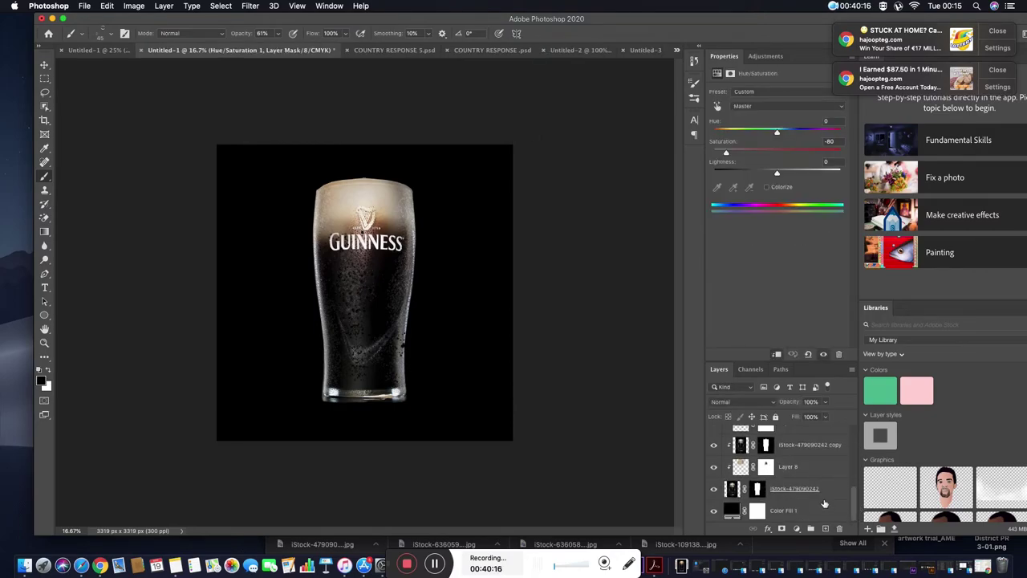
{"action": "left_click", "coordinate": [825, 487], "text": "shift"}
{"action": "key", "text": "super+g"}
- Try a merged, flipped reflection copy of the group, then undo it
{"action": "key", "text": "super+j"}
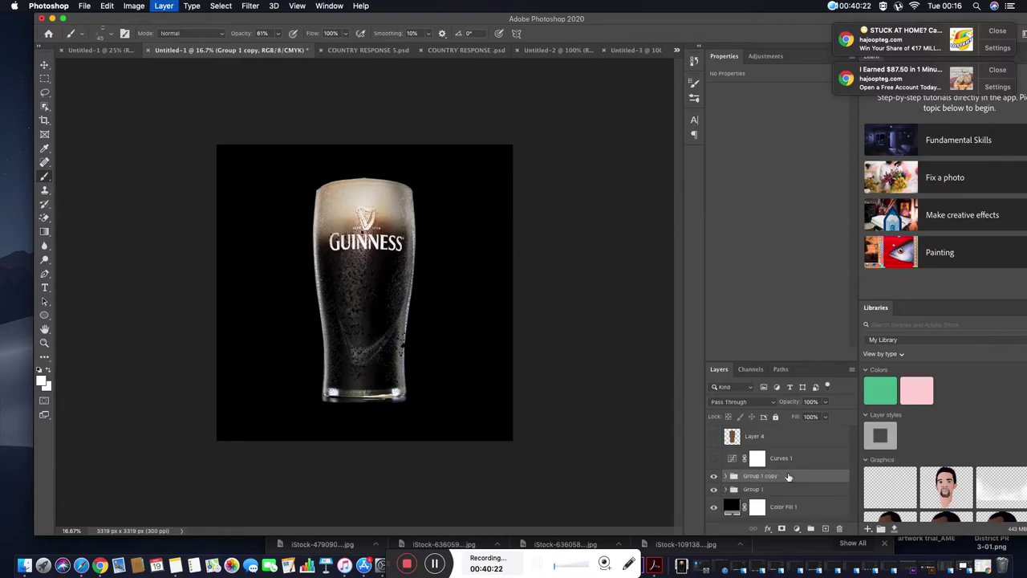
{"action": "key", "text": "super+e"}
{"action": "key", "text": "super+t"}
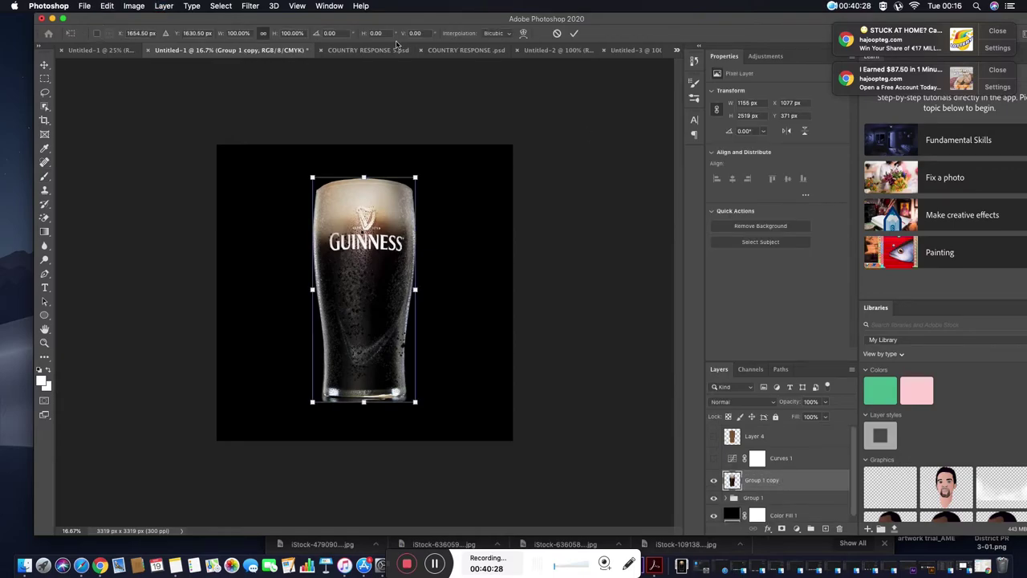
{"action": "left_click", "coordinate": [132, 6]}
{"action": "mouse_move", "coordinate": [125, 254]}
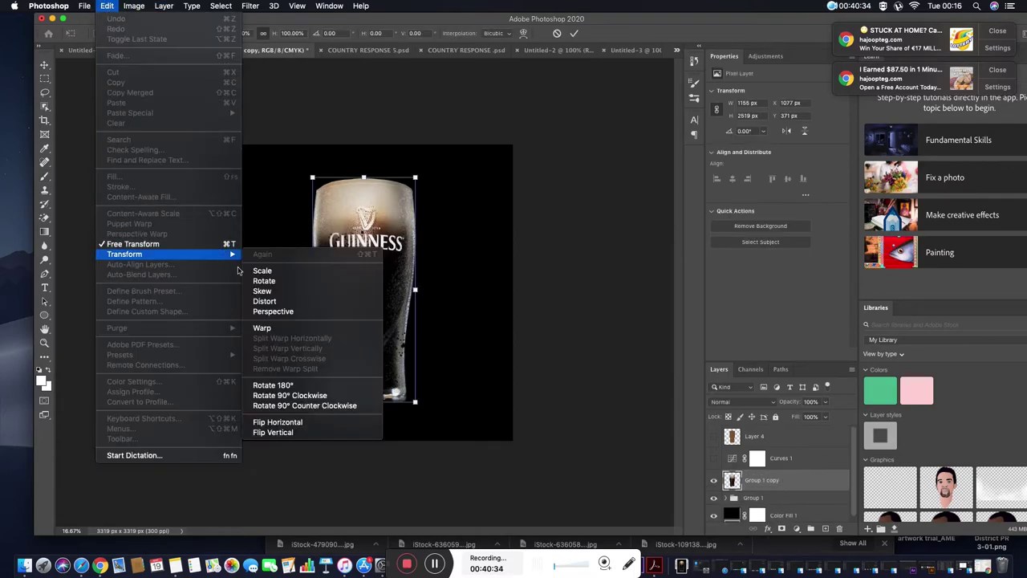
{"action": "left_click", "coordinate": [307, 433]}
{"action": "left_click_drag", "start_coordinate": [377, 213], "coordinate": [375, 438]}
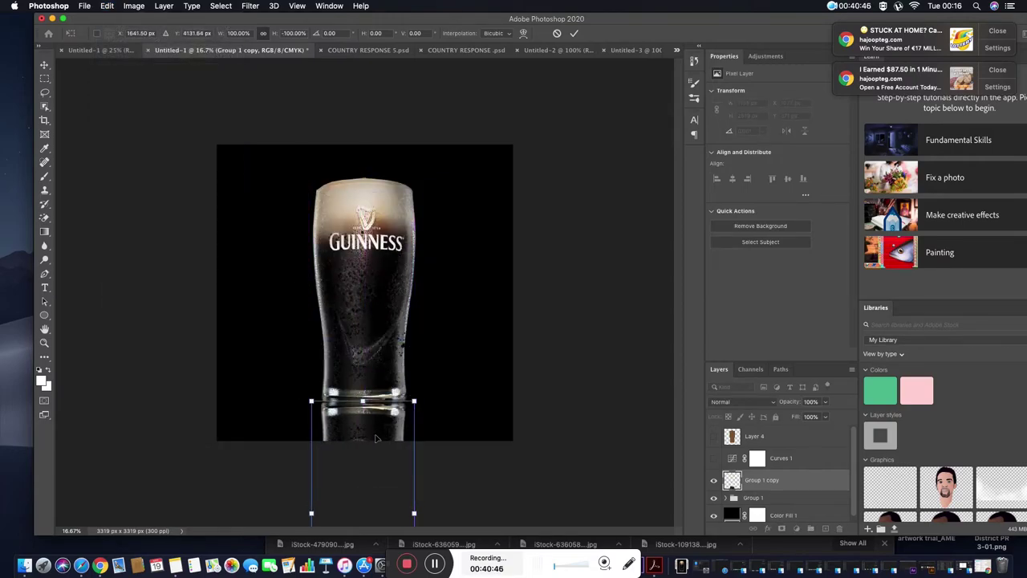
{"action": "key", "text": "ctrl+z"}
{"action": "key", "text": "ctrl+z"}
- Scale Group 1 down to about 85% with Free Transform
{"action": "key", "text": "ctrl+t"}
{"action": "left_click_drag", "start_coordinate": [364, 435], "coordinate": [365, 396]}
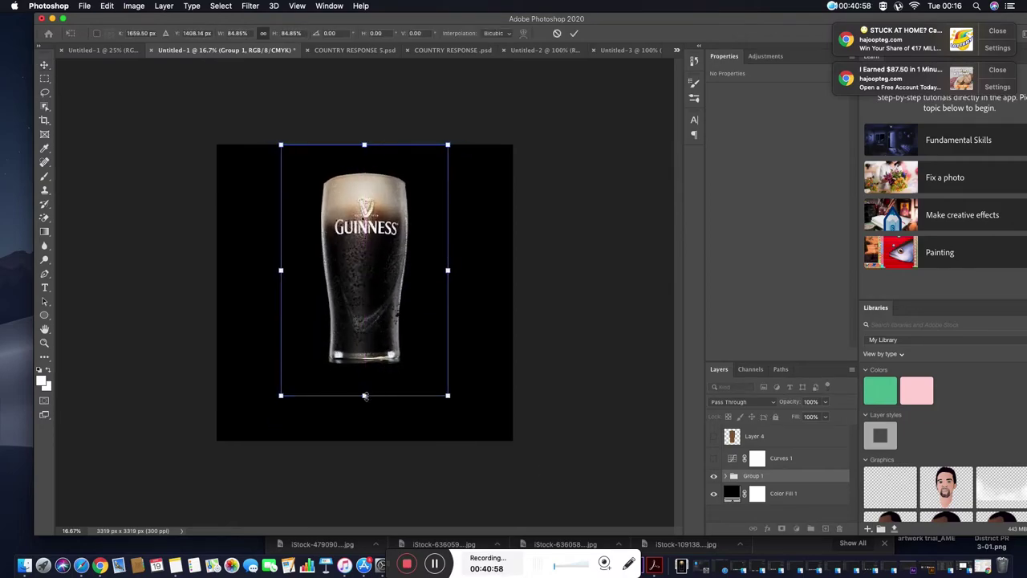
{"action": "key", "text": "Return"}
- Duplicate Group 1, merge the copy into one layer, and flip it vertically
{"action": "key", "text": "ctrl+j"}
{"action": "key", "text": "ctrl+e"}
{"action": "left_click", "coordinate": [107, 5]}
{"action": "left_click", "coordinate": [265, 433]}
- Place the flipped copy under the glass, mask it, and choose a Foreground to Transparent gradient
{"action": "left_click_drag", "start_coordinate": [369, 233], "coordinate": [367, 420]}
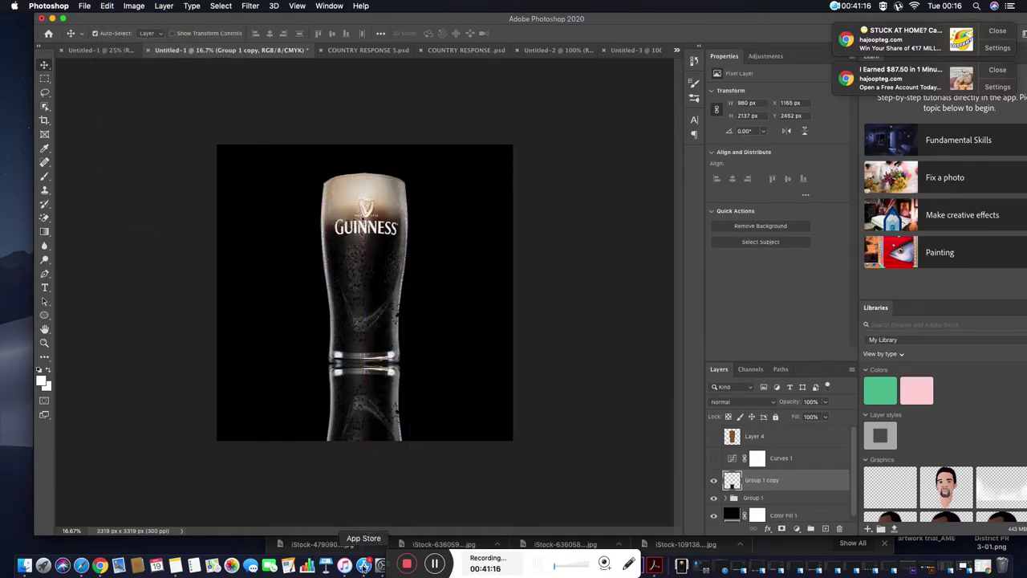
{"action": "left_click", "coordinate": [781, 528]}
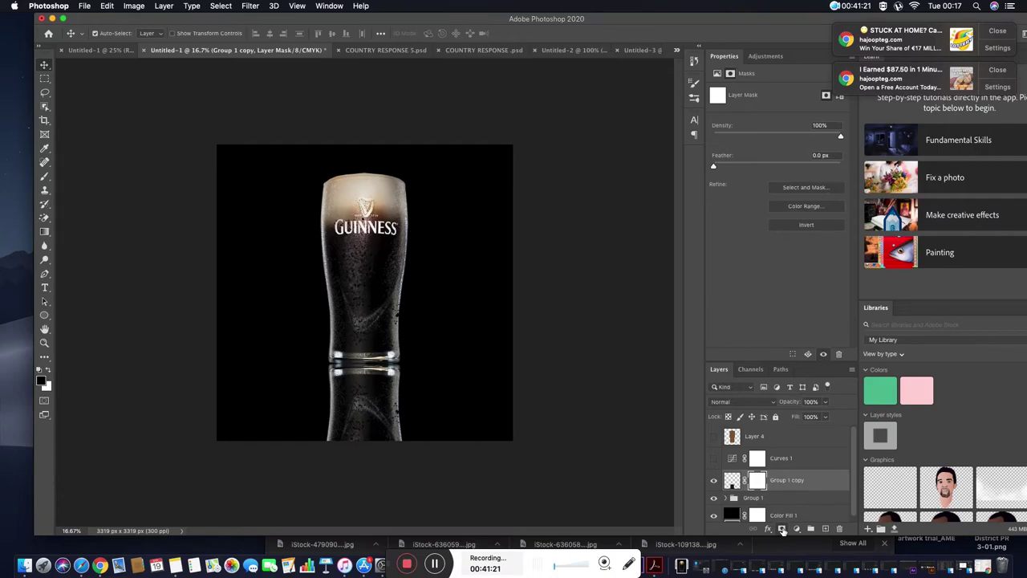
{"action": "key", "text": "g"}
{"action": "left_click", "coordinate": [113, 32]}
{"action": "left_click", "coordinate": [618, 323]}
{"action": "left_click", "coordinate": [464, 369]}
{"action": "key", "text": "Return"}
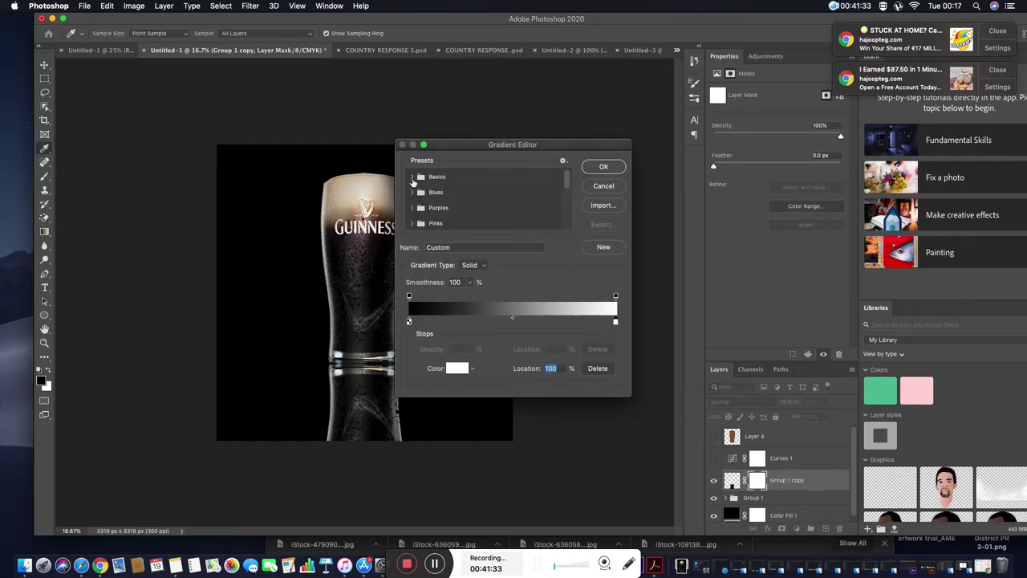
{"action": "left_click", "coordinate": [413, 180]}
{"action": "left_click", "coordinate": [440, 192]}
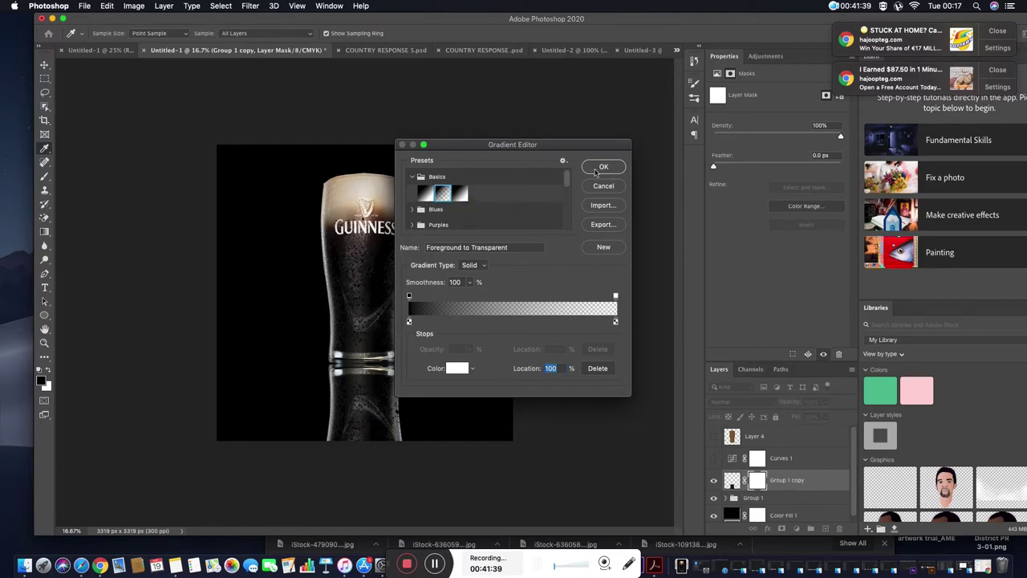
{"action": "left_click", "coordinate": [598, 170]}
- Drag the gradient on the mask so the reflection fades toward the bottom
{"action": "left_click_drag", "start_coordinate": [366, 447], "coordinate": [361, 380]}
{"action": "left_click_drag", "start_coordinate": [363, 468], "coordinate": [374, 308]}
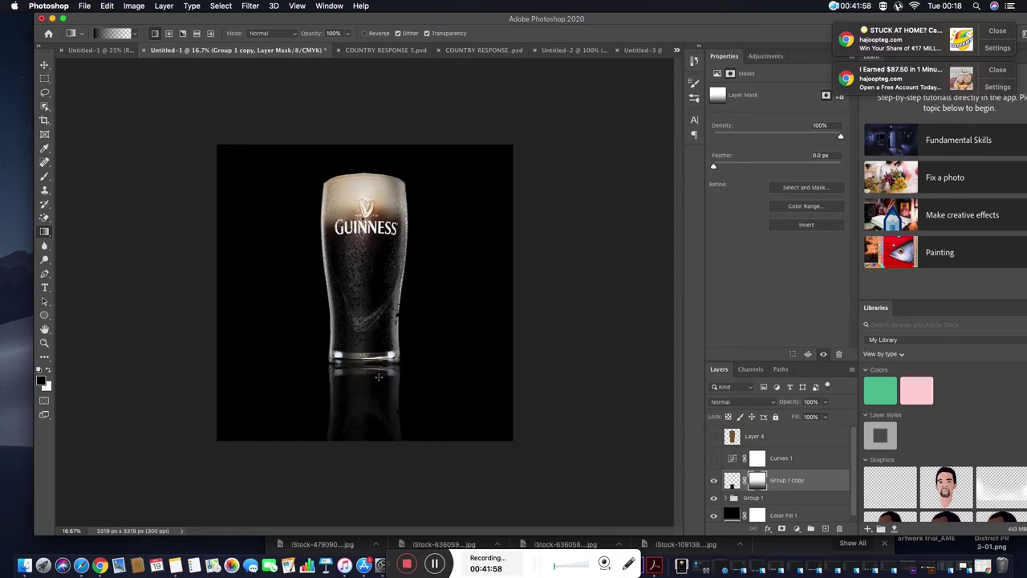
{"action": "left_click_drag", "start_coordinate": [378, 377], "coordinate": [379, 368]}
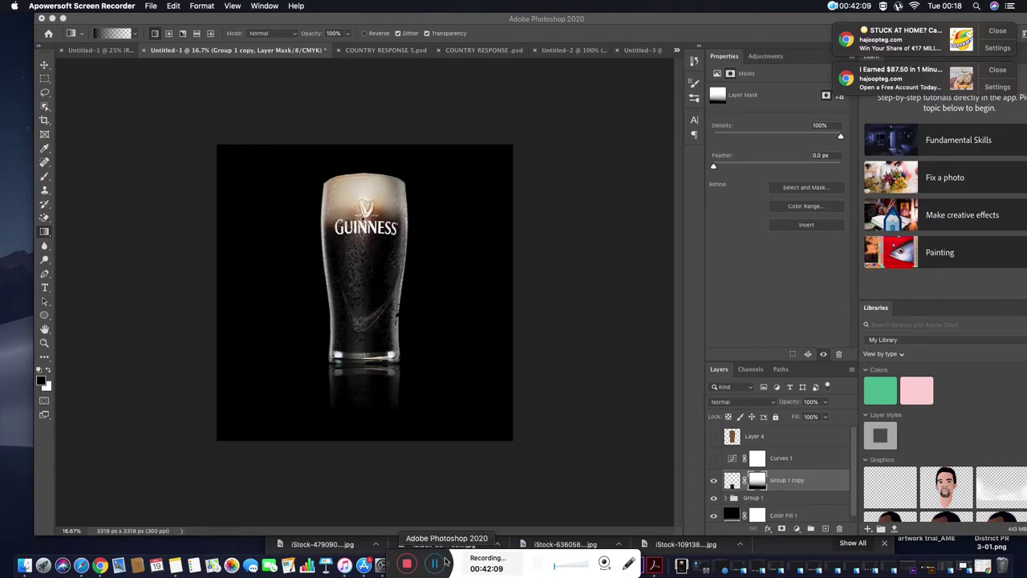
- Pick the Soft Round brush at 700 px and merge away the extra Layer 12
{"action": "left_click", "coordinate": [694, 81]}
{"action": "key", "text": "b"}
{"action": "left_click", "coordinate": [694, 81]}
{"action": "left_click", "coordinate": [694, 98]}
{"action": "left_click", "coordinate": [536, 159]}
{"action": "type", "text": "0"}
{"action": "key", "text": "Return"}
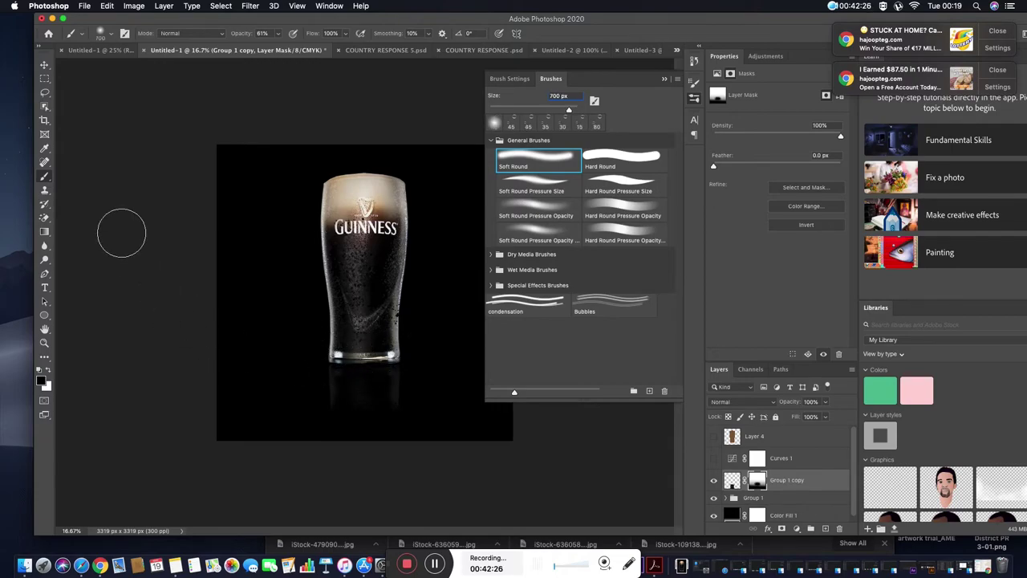
{"action": "left_click", "coordinate": [825, 401]}
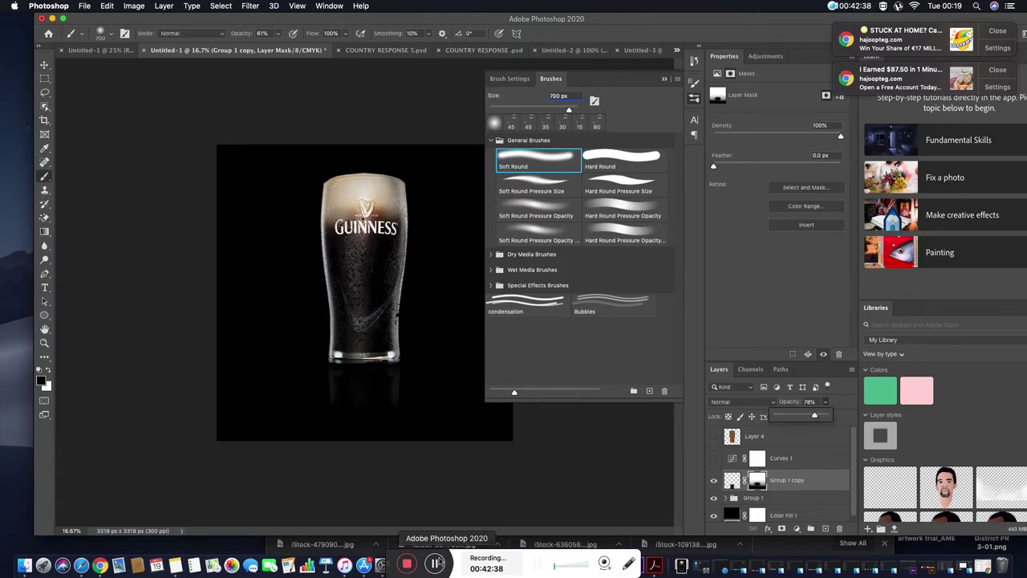
{"action": "key", "text": "ctrl+e"}
- Sample a tan foreground colour from the glass, zoomed in on the Guinness logo
{"action": "key", "text": "i"}
{"action": "left_click", "coordinate": [372, 207]}
{"action": "left_click", "coordinate": [363, 210]}
{"action": "key", "text": "z"}
{"action": "left_click", "coordinate": [372, 259]}
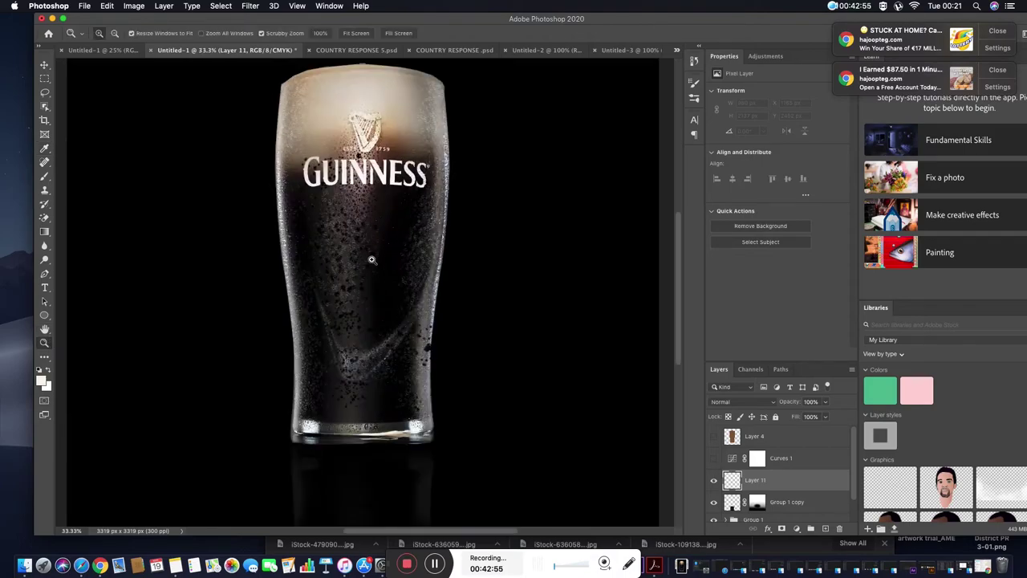
{"action": "left_click", "coordinate": [372, 260]}
{"action": "left_click", "coordinate": [371, 259]}
{"action": "left_click", "coordinate": [372, 259]}
{"action": "key", "text": "i"}
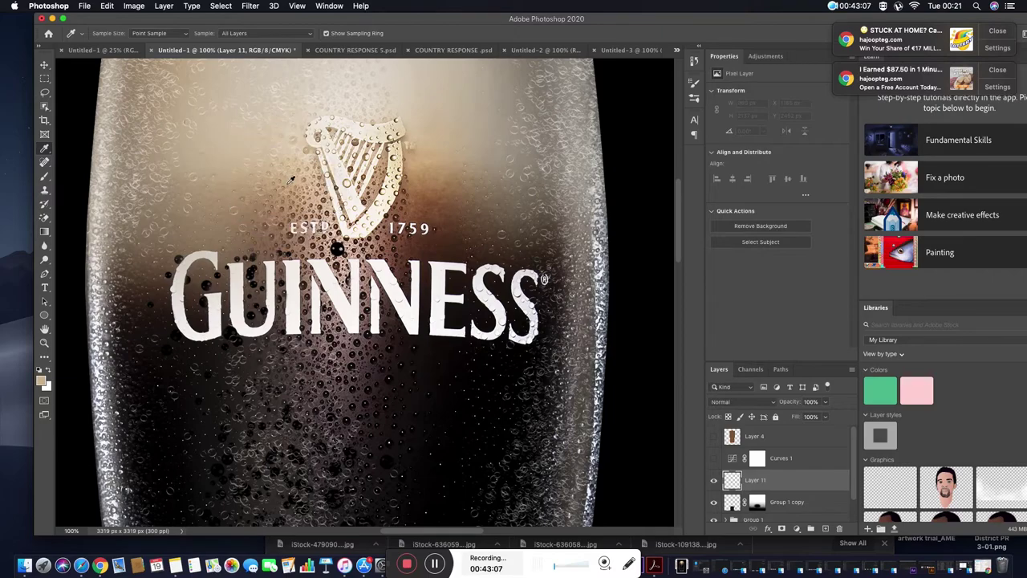
{"action": "key", "text": "z"}
{"action": "scroll", "coordinate": [244, 327], "scroll_direction": "down", "scroll_amount": 5}
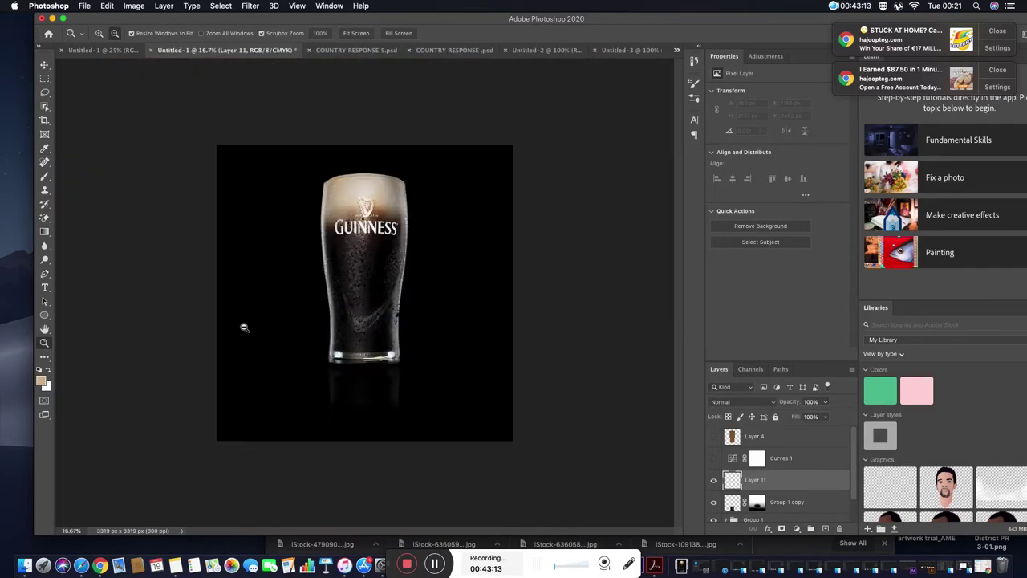
- Draw a tan radial gradient glow from the glass centre on Layer 11
{"action": "left_click", "coordinate": [244, 327]}
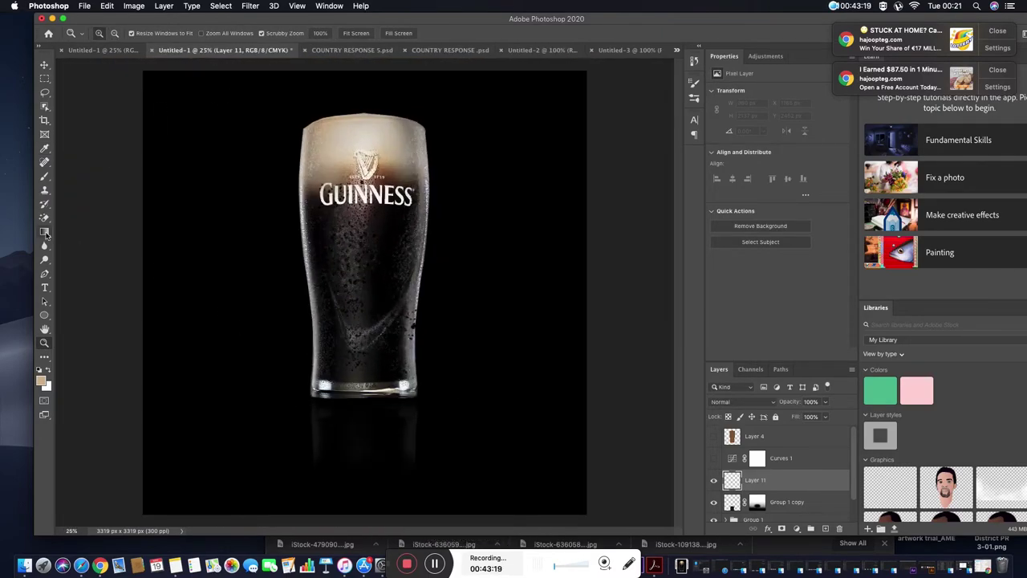
{"action": "key", "text": "g"}
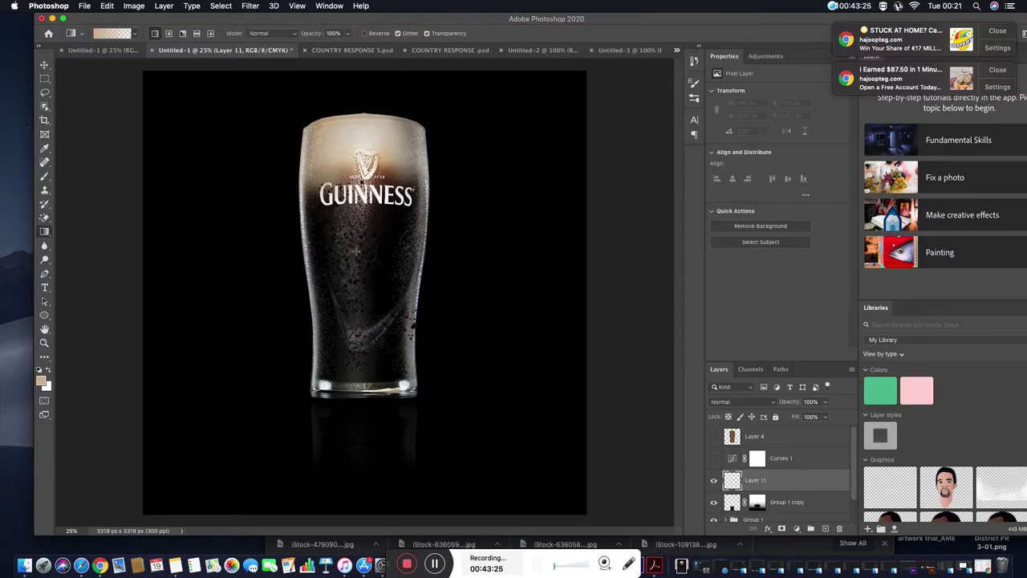
{"action": "left_click_drag", "start_coordinate": [355, 252], "coordinate": [244, 241]}
{"action": "key", "text": "ctrl+z"}
{"action": "left_click", "coordinate": [170, 34]}
{"action": "left_click_drag", "start_coordinate": [345, 253], "coordinate": [251, 267]}
{"action": "key", "text": "ctrl+z"}
{"action": "left_click_drag", "start_coordinate": [417, 254], "coordinate": [275, 257]}
{"action": "key", "text": "ctrl+z"}
{"action": "left_click_drag", "start_coordinate": [363, 255], "coordinate": [195, 289]}
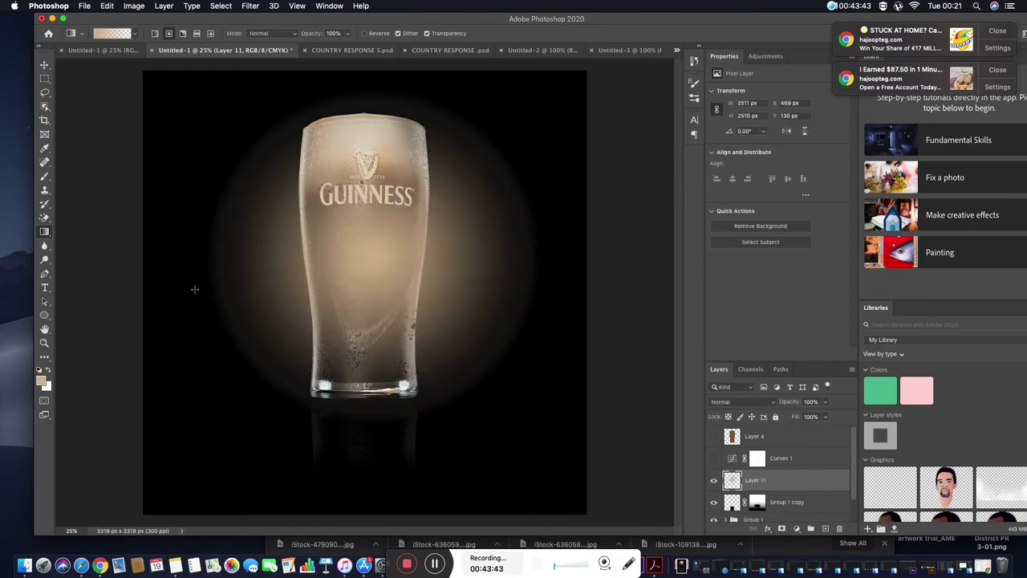
- Move Layer 11 below Group 1 and scale the glow into a smaller oval
{"action": "left_click_drag", "start_coordinate": [755, 480], "coordinate": [812, 512]}
{"action": "key", "text": "ctrl+t"}
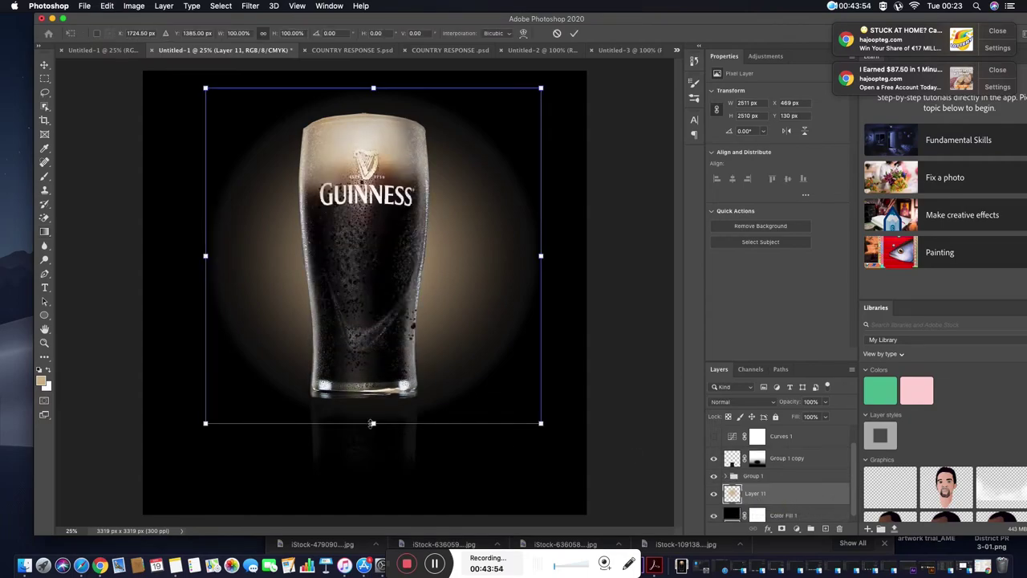
{"action": "left_click_drag", "start_coordinate": [373, 424], "coordinate": [373, 385]}
{"action": "left_click_drag", "start_coordinate": [372, 87], "coordinate": [374, 137]}
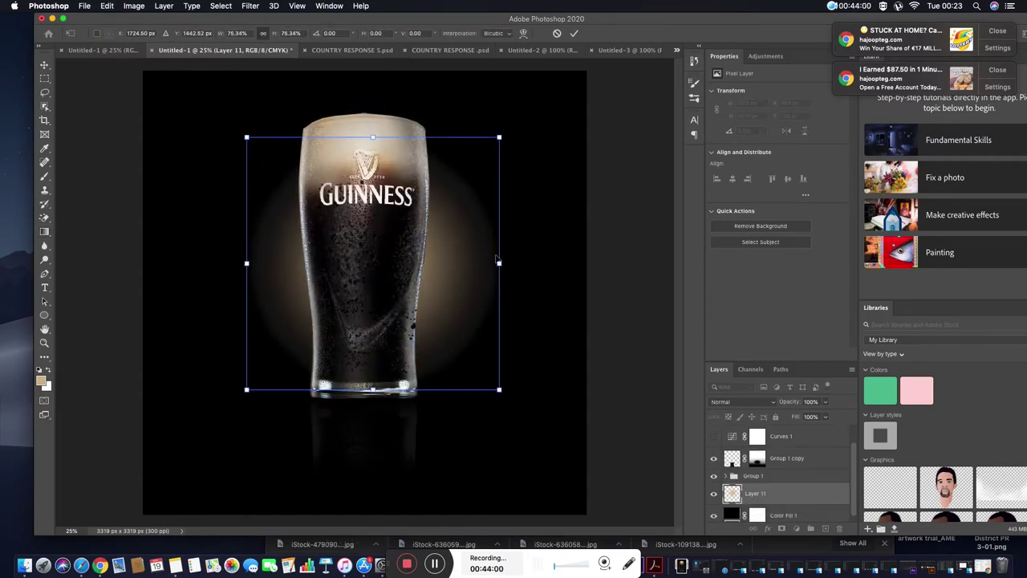
{"action": "left_click_drag", "start_coordinate": [512, 263], "coordinate": [516, 263]}
{"action": "left_click_drag", "start_coordinate": [234, 264], "coordinate": [234, 262]}
{"action": "left_click_drag", "start_coordinate": [375, 137], "coordinate": [375, 148]}
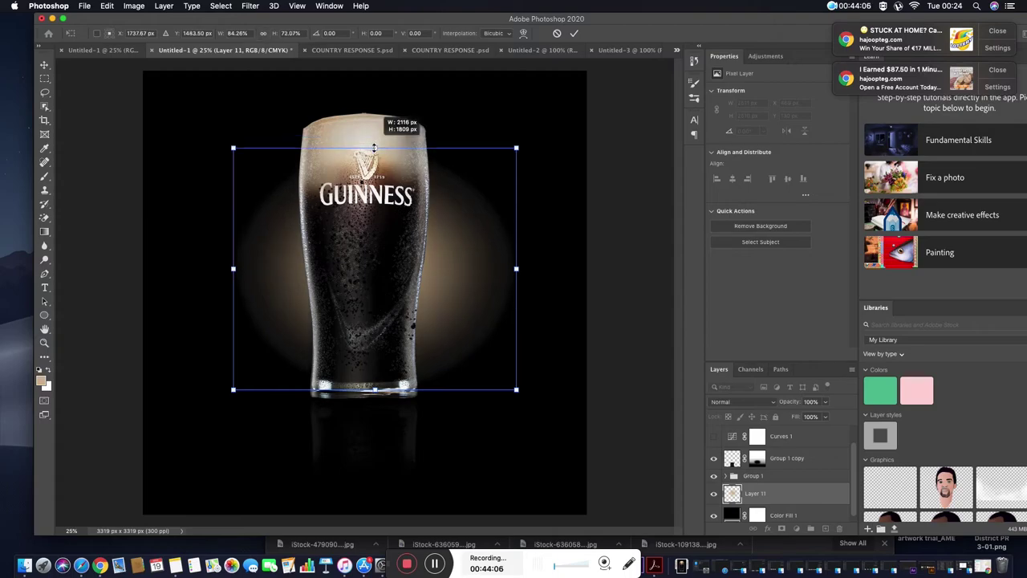
{"action": "left_click_drag", "start_coordinate": [375, 390], "coordinate": [375, 381]}
{"action": "left_click_drag", "start_coordinate": [449, 237], "coordinate": [448, 210]}
{"action": "key", "text": "Return"}
{"action": "left_click", "coordinate": [134, 6]}
{"action": "mouse_move", "coordinate": [152, 36]}
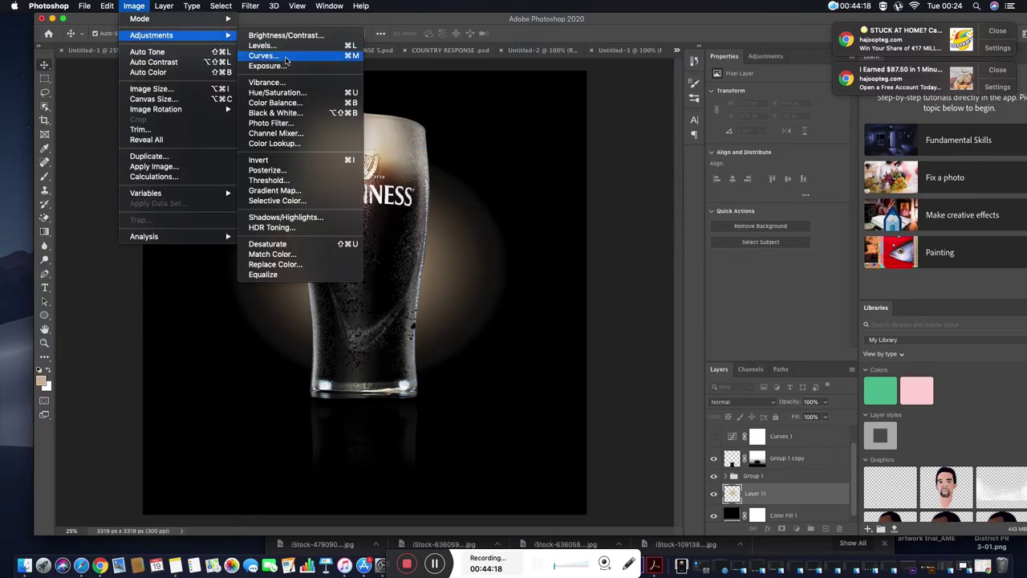
- Apply Hue/Saturation to the glow: Hue 0, Saturation -41, Lightness -48
{"action": "left_click", "coordinate": [277, 92]}
{"action": "left_click_drag", "start_coordinate": [628, 246], "coordinate": [600, 251]}
{"action": "left_click_drag", "start_coordinate": [628, 219], "coordinate": [681, 219]}
{"action": "left_click_drag", "start_coordinate": [608, 246], "coordinate": [627, 232]}
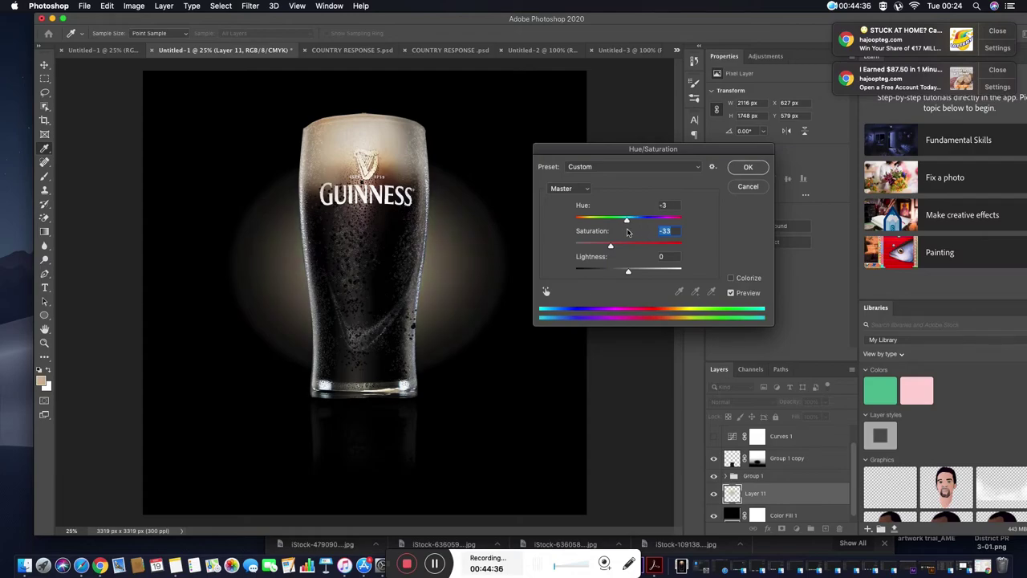
{"action": "mouse_move", "coordinate": [628, 232]}
{"action": "left_mouse_down"}
{"action": "mouse_move", "coordinate": [586, 248]}
{"action": "mouse_move", "coordinate": [648, 219]}
{"action": "left_mouse_up"}
{"action": "type", "text": "0"}
{"action": "left_click_drag", "start_coordinate": [629, 272], "coordinate": [608, 274]}
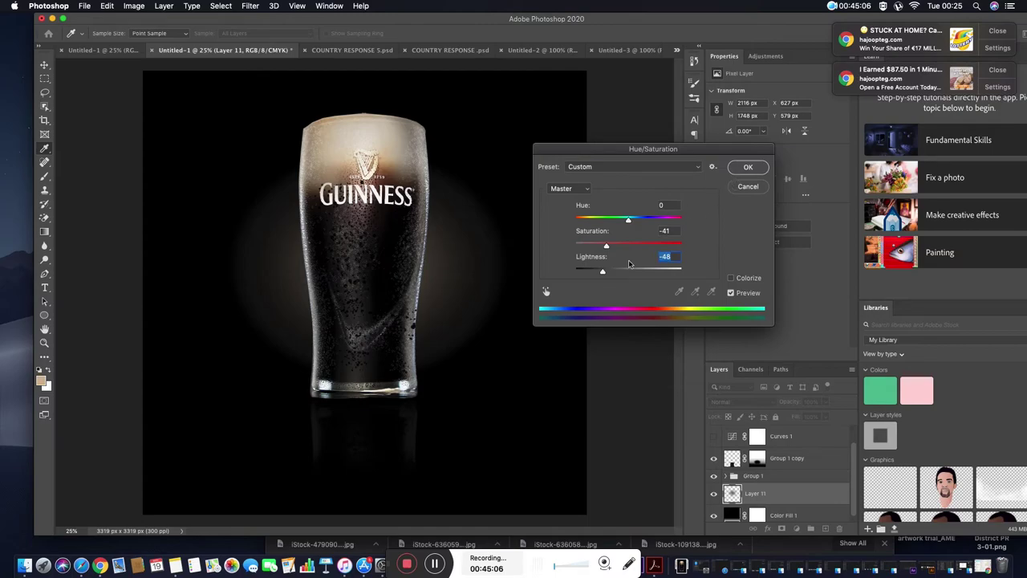
{"action": "key", "text": "Return"}
{"action": "left_click", "coordinate": [44, 342]}
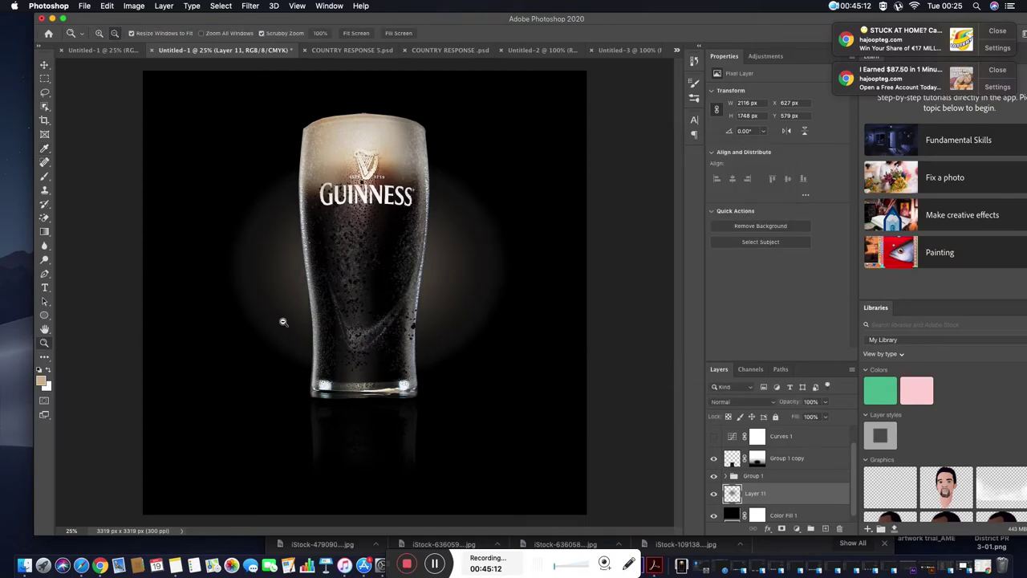
- Add a Vibrance adjustment layer above Curves 1
{"action": "left_click", "coordinate": [283, 322], "text": "alt"}
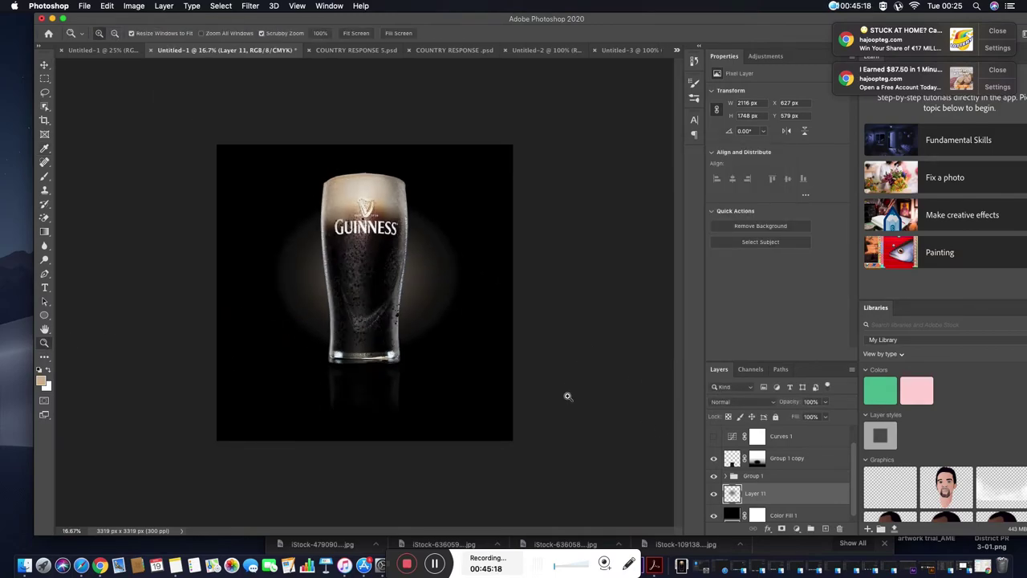
{"action": "left_click", "coordinate": [791, 438]}
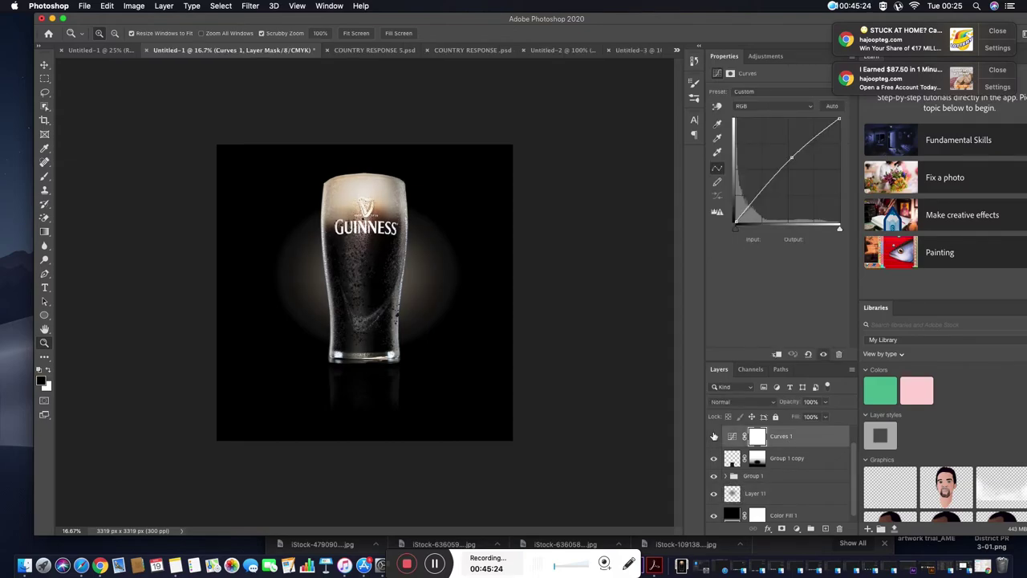
{"action": "left_click", "coordinate": [797, 528]}
{"action": "left_click", "coordinate": [810, 422]}
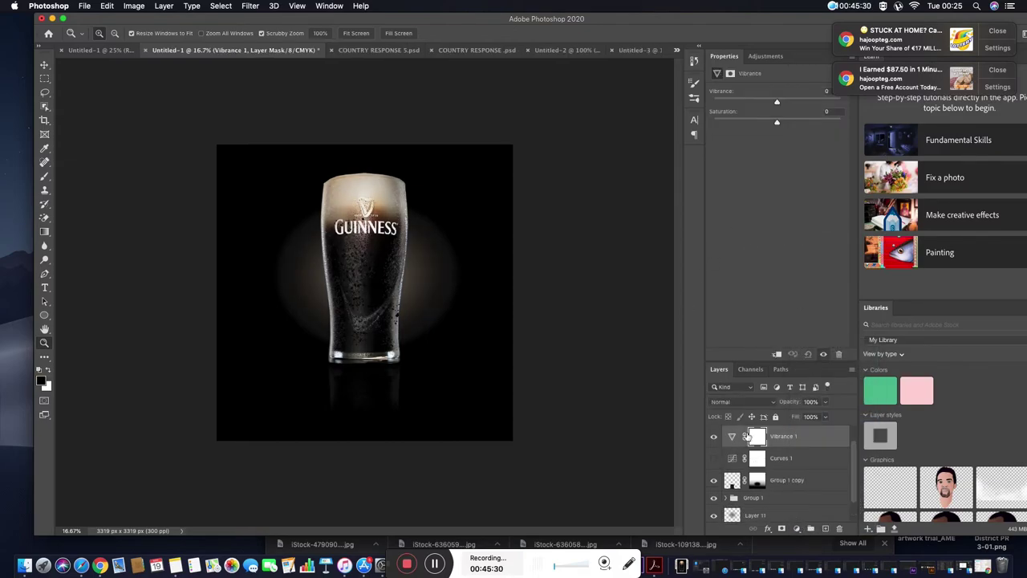
- Try an Exposure adjustment on Group 1 copy, then delete it
{"action": "left_click", "coordinate": [791, 480]}
{"action": "left_click", "coordinate": [797, 528]}
{"action": "left_click", "coordinate": [810, 406]}
{"action": "mouse_move", "coordinate": [790, 119]}
{"action": "left_mouse_down"}
{"action": "mouse_move", "coordinate": [760, 119]}
{"action": "mouse_move", "coordinate": [821, 138]}
{"action": "mouse_move", "coordinate": [788, 158]}
{"action": "left_mouse_up"}
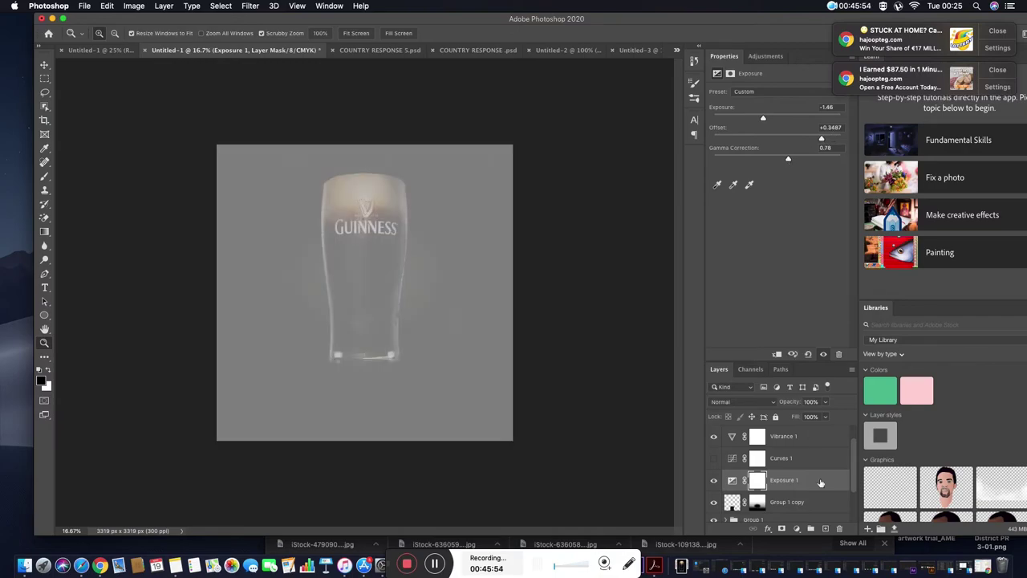
{"action": "left_click", "coordinate": [732, 480]}
{"action": "key", "text": "Delete"}
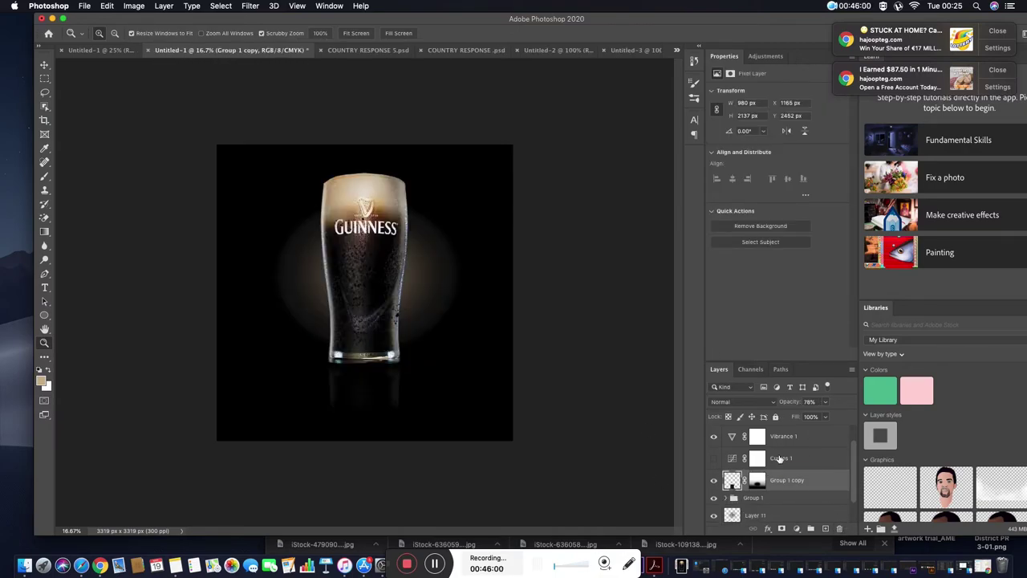
{"action": "scroll", "coordinate": [777, 480], "scroll_direction": "down", "scroll_amount": 2}
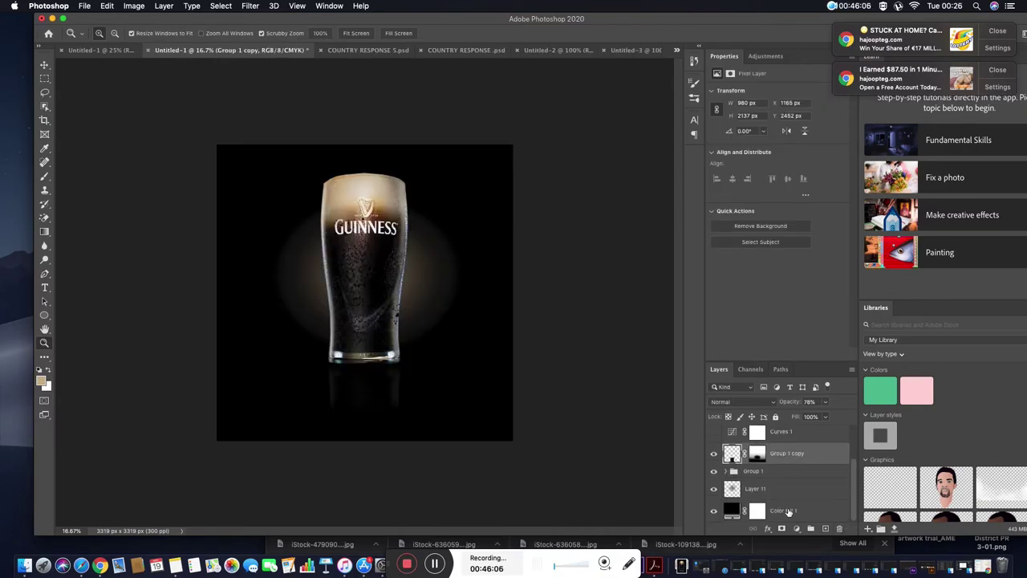
- Try a turquoise Water pattern overlay on the Color Fill 1 background
{"action": "double_click", "coordinate": [814, 511]}
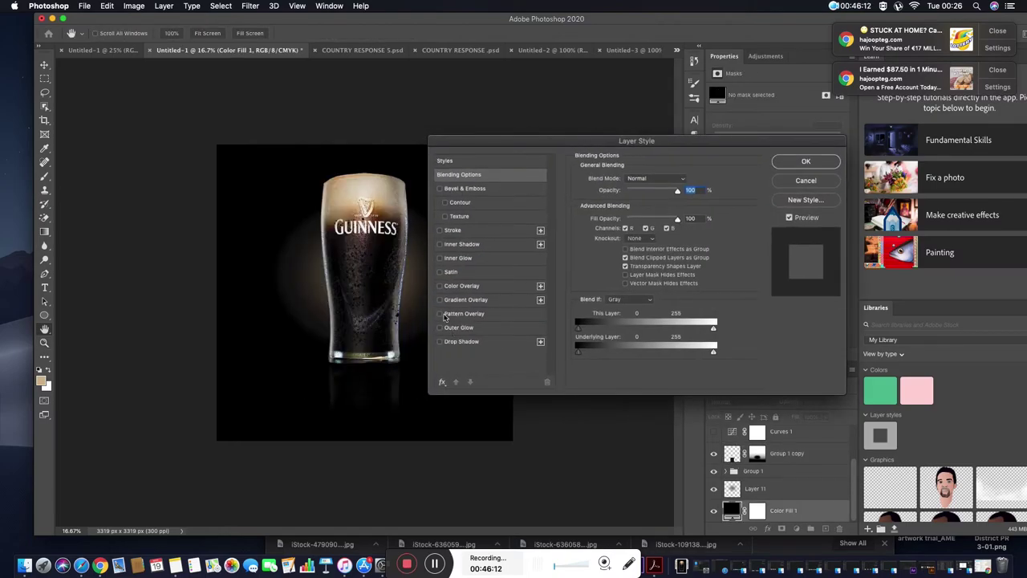
{"action": "left_click", "coordinate": [440, 313]}
{"action": "left_click", "coordinate": [463, 314]}
{"action": "left_click", "coordinate": [647, 215]}
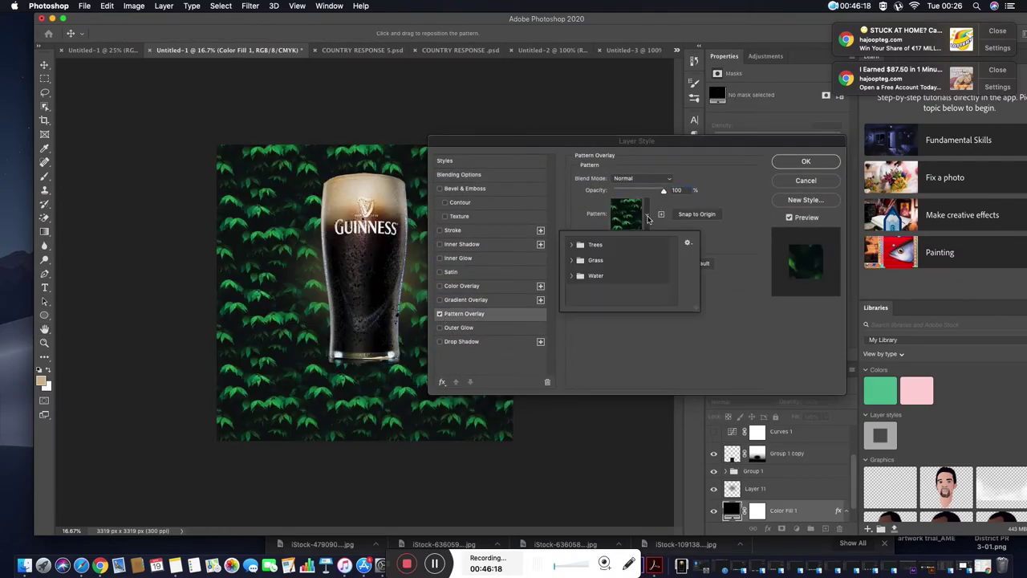
{"action": "left_click", "coordinate": [572, 275]}
{"action": "left_click", "coordinate": [601, 292]}
{"action": "left_click", "coordinate": [583, 293]}
{"action": "left_click", "coordinate": [601, 294]}
- Test Overlay, Multiply, Darken and Vivid Light blending for the pattern, then turn it off
{"action": "left_click", "coordinate": [642, 178]}
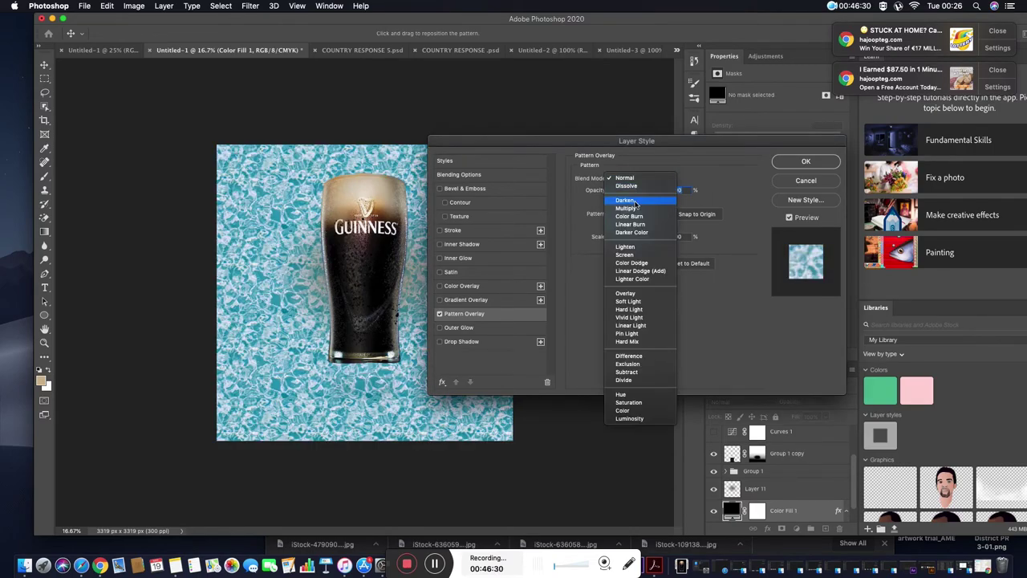
{"action": "left_click", "coordinate": [631, 288]}
{"action": "left_click", "coordinate": [669, 178]}
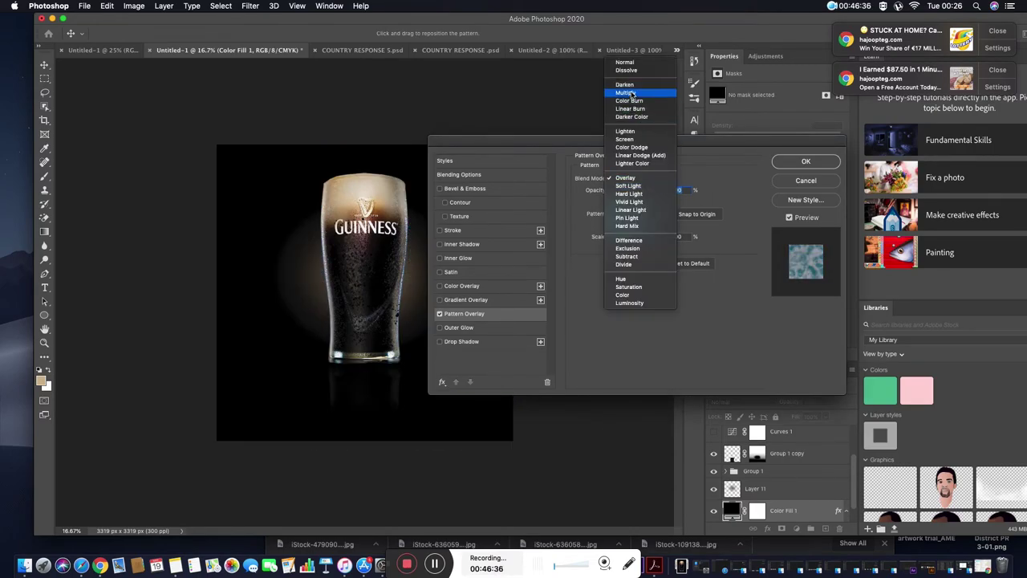
{"action": "left_click", "coordinate": [634, 92]}
{"action": "left_click", "coordinate": [642, 178]}
{"action": "left_click", "coordinate": [634, 170]}
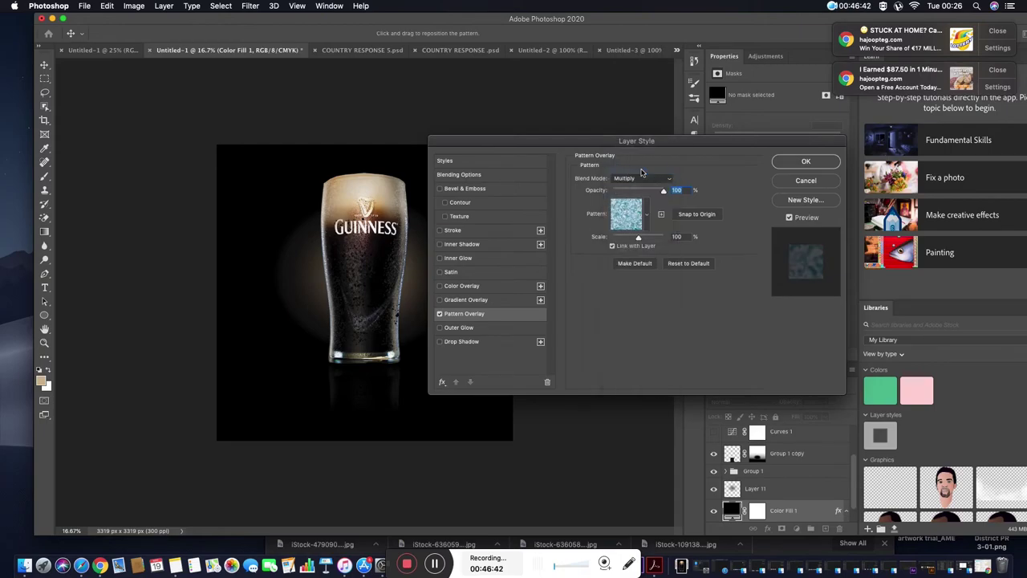
{"action": "left_click", "coordinate": [642, 178]}
{"action": "left_click", "coordinate": [632, 294]}
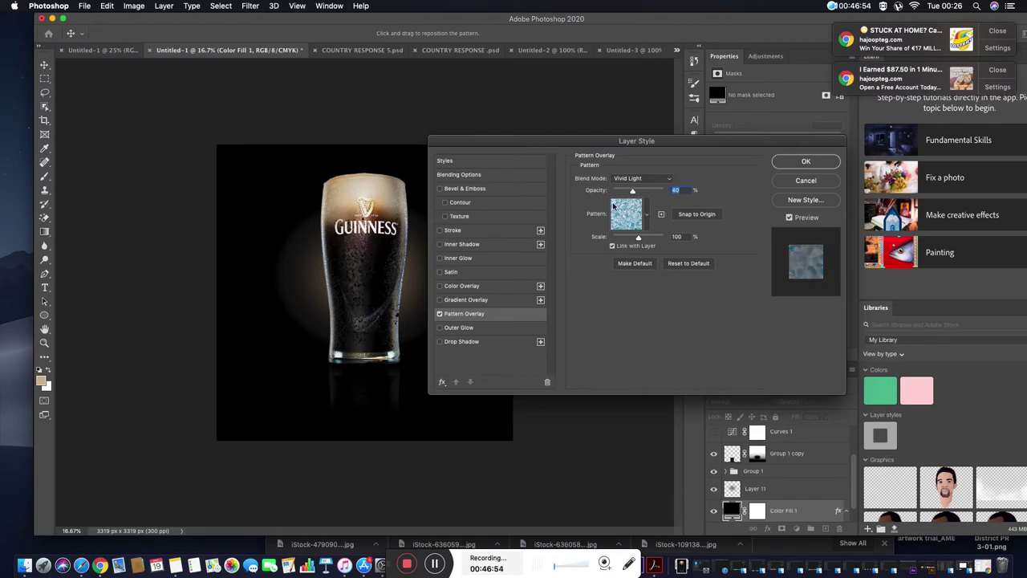
{"action": "left_click", "coordinate": [439, 313]}
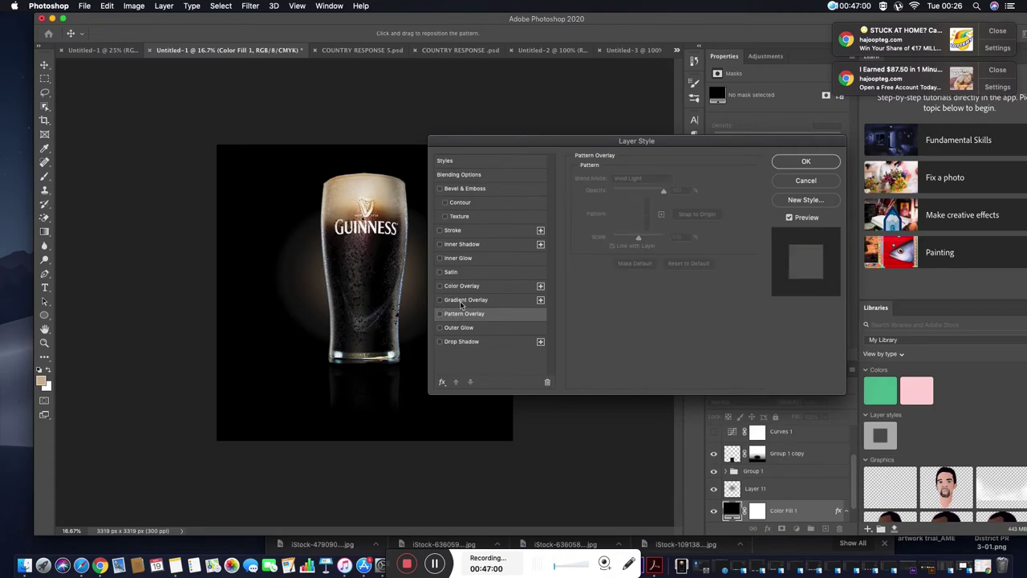
- Enable a gradient overlay and set its stops to black and dark grey
{"action": "left_click", "coordinate": [462, 302]}
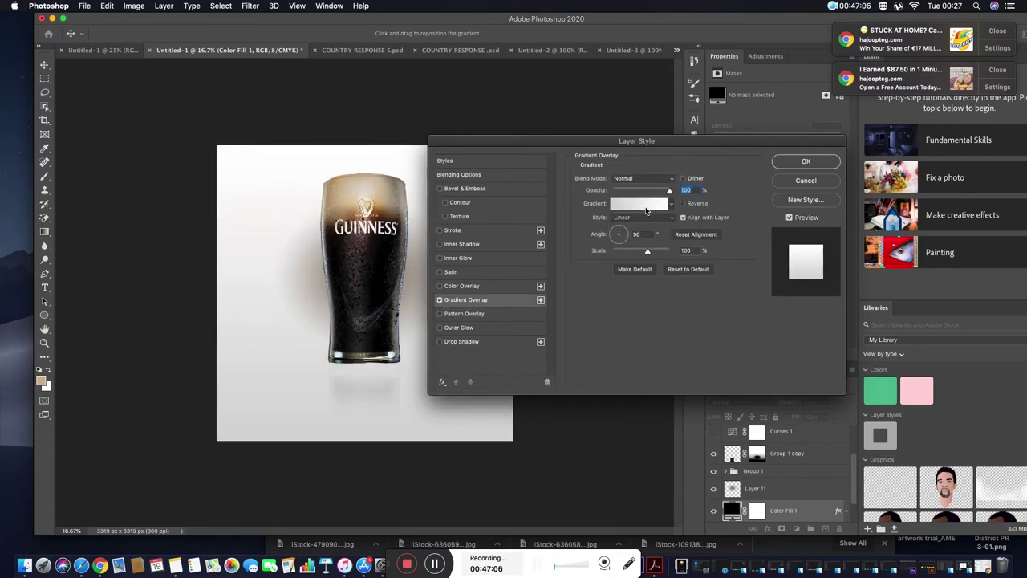
{"action": "left_click", "coordinate": [647, 210]}
{"action": "double_click", "coordinate": [409, 321]}
{"action": "left_click", "coordinate": [559, 352]}
{"action": "key", "text": "Return"}
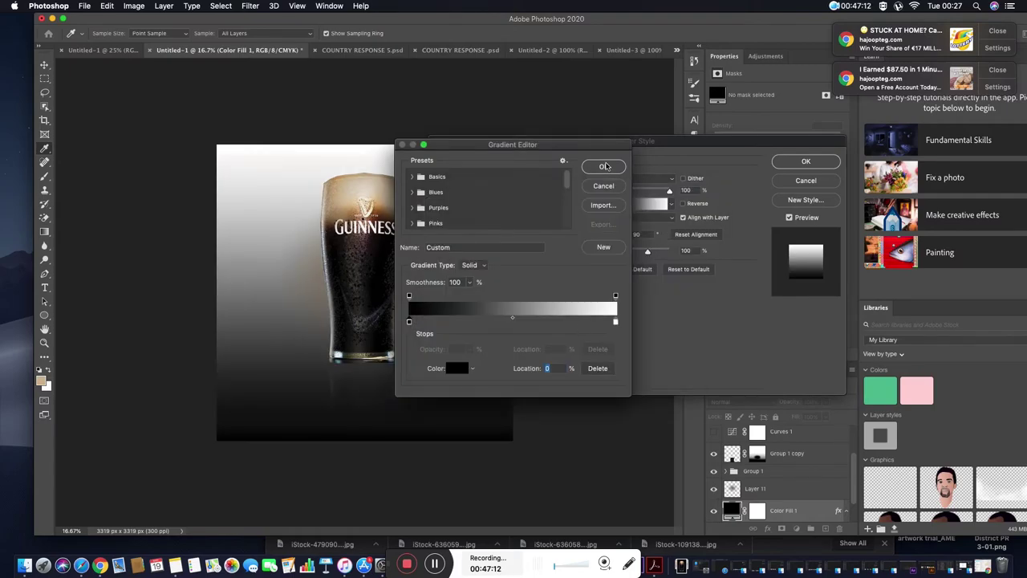
{"action": "left_click", "coordinate": [606, 166]}
{"action": "left_click", "coordinate": [652, 210]}
{"action": "double_click", "coordinate": [615, 321]}
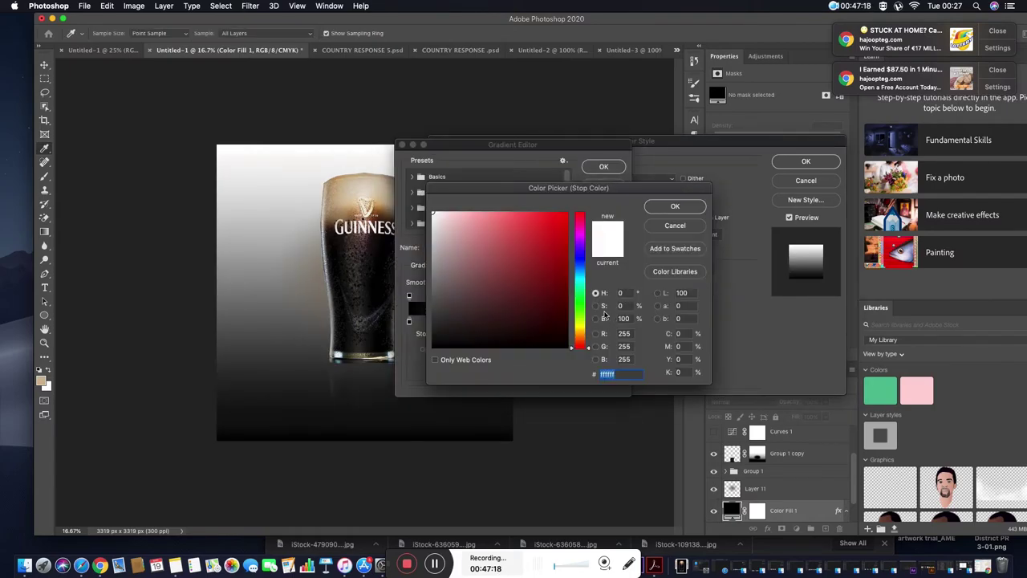
{"action": "left_click_drag", "start_coordinate": [460, 332], "coordinate": [432, 330]}
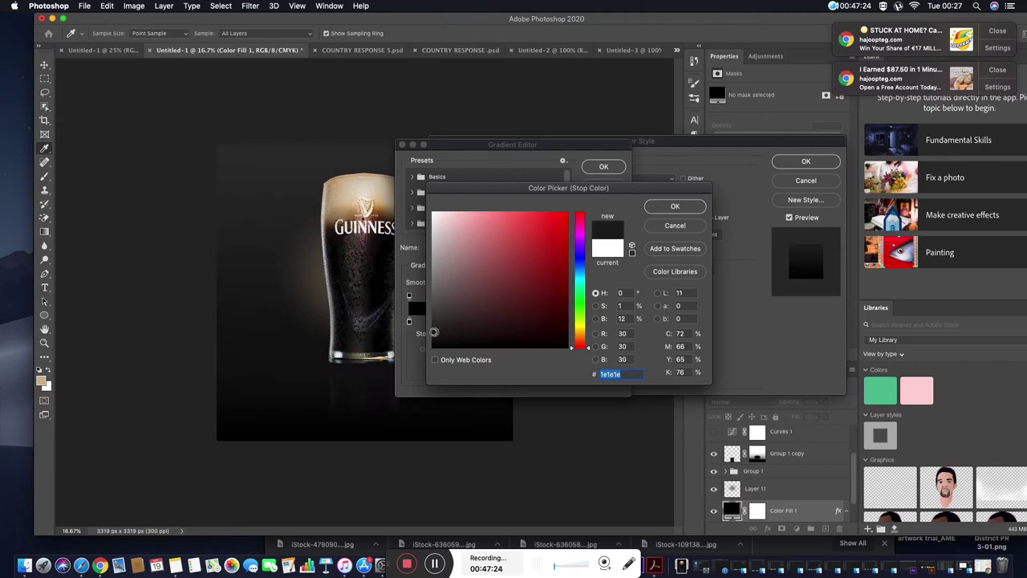
{"action": "key", "text": "Return"}
- Try the Blue_30 gradient preset from the Blues folder
{"action": "left_click", "coordinate": [411, 176]}
{"action": "left_click", "coordinate": [412, 175]}
{"action": "left_click", "coordinate": [412, 191]}
{"action": "scroll", "coordinate": [469, 214], "scroll_direction": "down", "scroll_amount": 1}
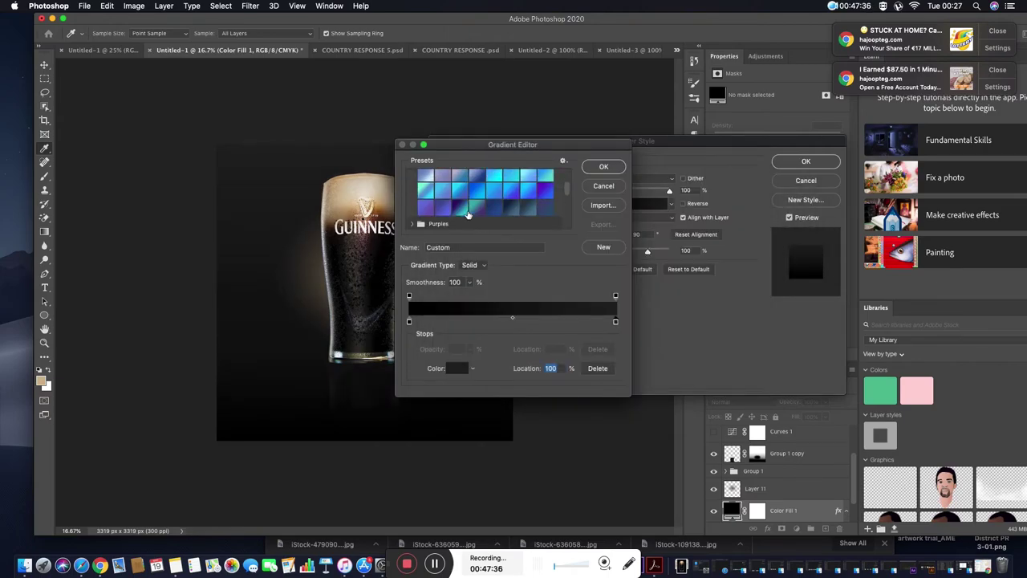
{"action": "left_click", "coordinate": [512, 208]}
{"action": "left_click", "coordinate": [412, 223]}
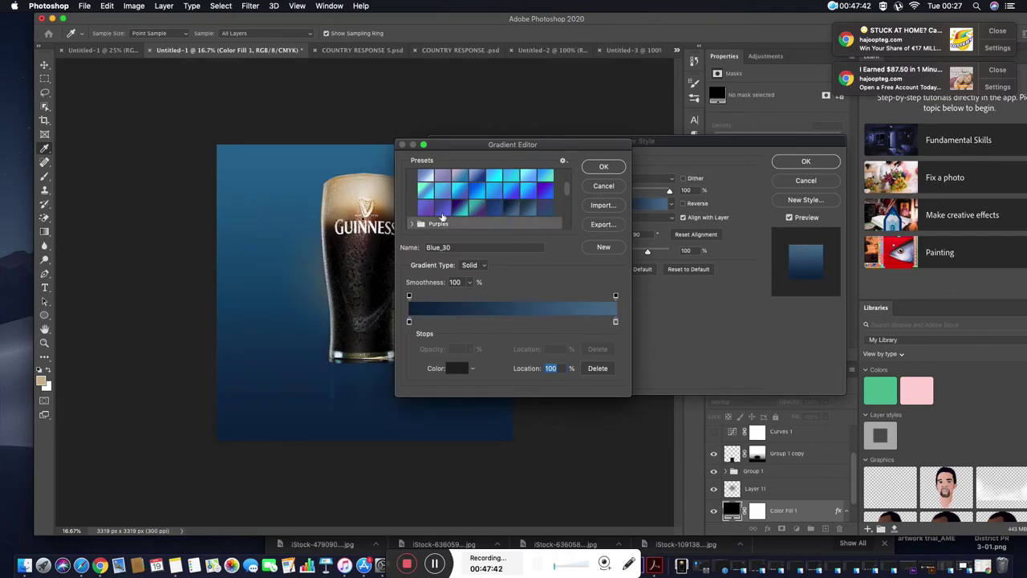
{"action": "scroll", "coordinate": [427, 205], "scroll_direction": "down", "scroll_amount": 2}
- Browse the Pinks, Reds and Oranges presets, trying Orange_02 and Orange_13
{"action": "left_click", "coordinate": [412, 178]}
{"action": "left_click", "coordinate": [412, 179]}
{"action": "left_click", "coordinate": [412, 193]}
{"action": "left_click", "coordinate": [413, 193]}
{"action": "left_click", "coordinate": [413, 209]}
{"action": "left_click", "coordinate": [413, 210]}
{"action": "left_click", "coordinate": [413, 224]}
{"action": "scroll", "coordinate": [411, 215], "scroll_direction": "down", "scroll_amount": 2}
{"action": "left_click", "coordinate": [442, 189]}
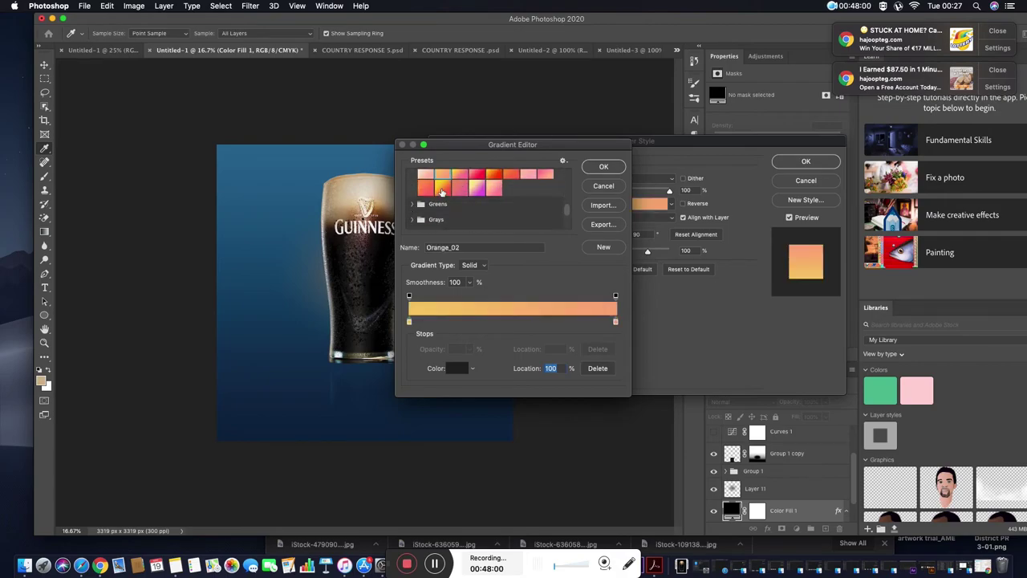
{"action": "left_click", "coordinate": [494, 190]}
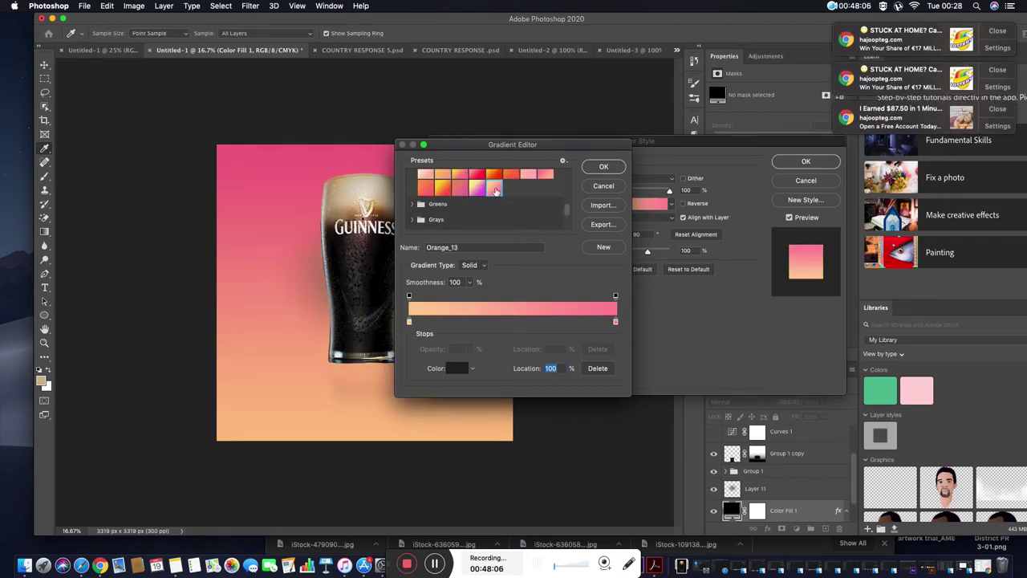
{"action": "scroll", "coordinate": [457, 194], "scroll_direction": "down", "scroll_amount": 1}
{"action": "left_click", "coordinate": [412, 193]}
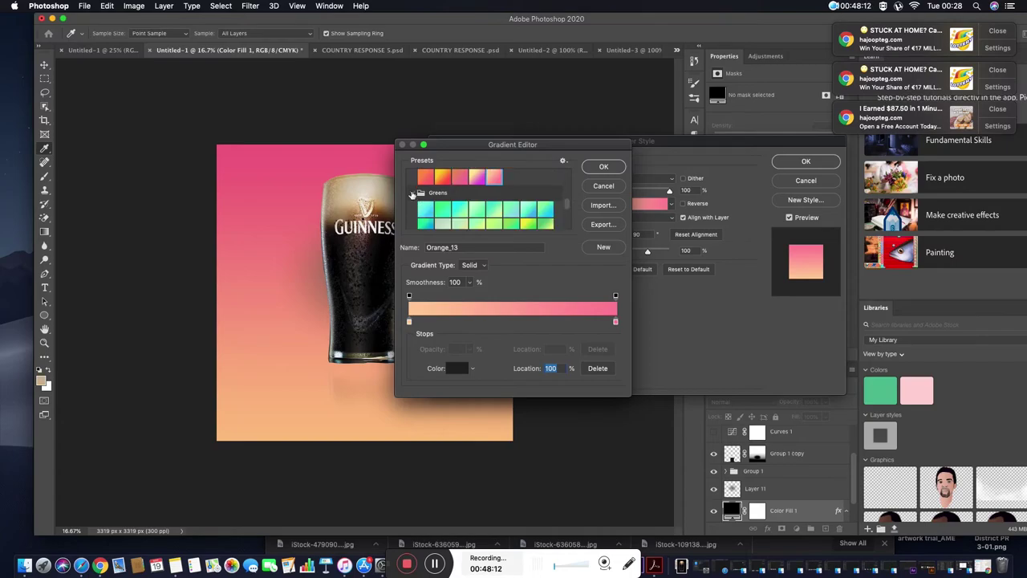
- Try Gray_07, Gray_13 and other gray gradients, returning to Gray_14
{"action": "left_click", "coordinate": [412, 194]}
{"action": "left_click", "coordinate": [413, 208]}
{"action": "left_click", "coordinate": [525, 220]}
{"action": "scroll", "coordinate": [500, 213], "scroll_direction": "down", "scroll_amount": 1}
{"action": "scroll", "coordinate": [500, 213], "scroll_direction": "down", "scroll_amount": 1}
{"action": "left_click", "coordinate": [512, 187]}
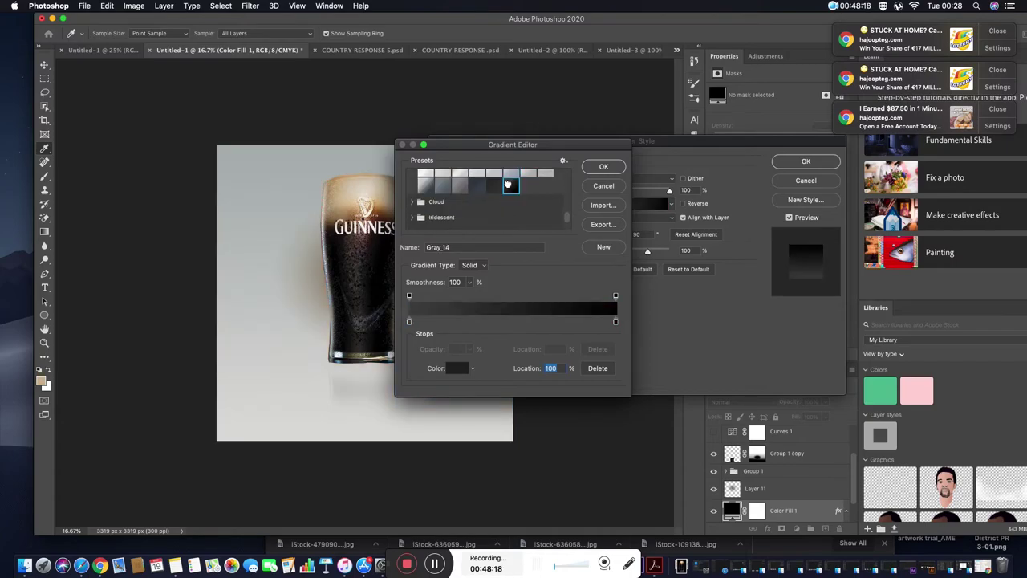
{"action": "left_click", "coordinate": [499, 187]}
{"action": "left_click", "coordinate": [479, 187]}
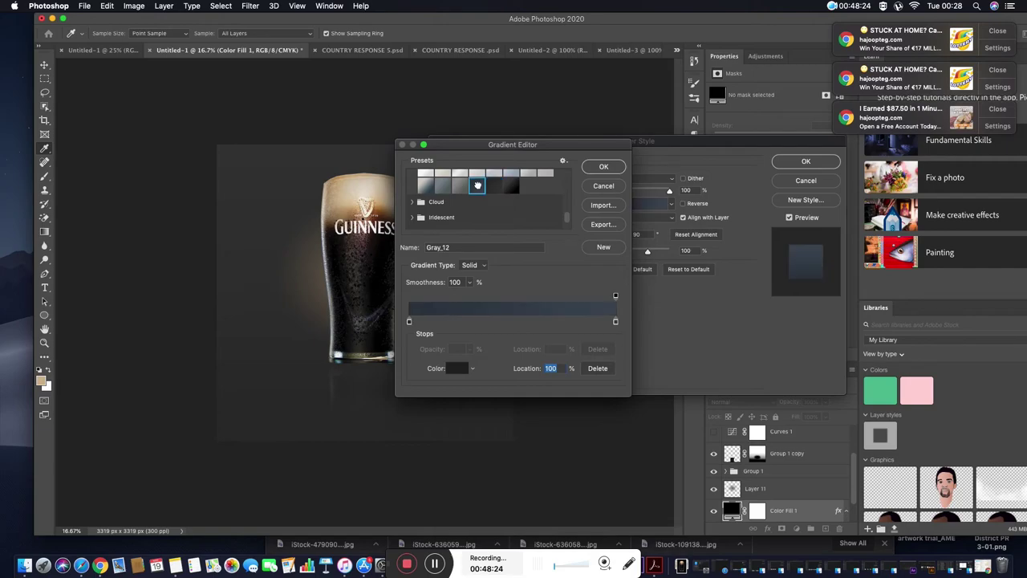
{"action": "left_click_drag", "start_coordinate": [529, 145], "coordinate": [666, 178]}
{"action": "left_click", "coordinate": [652, 219]}
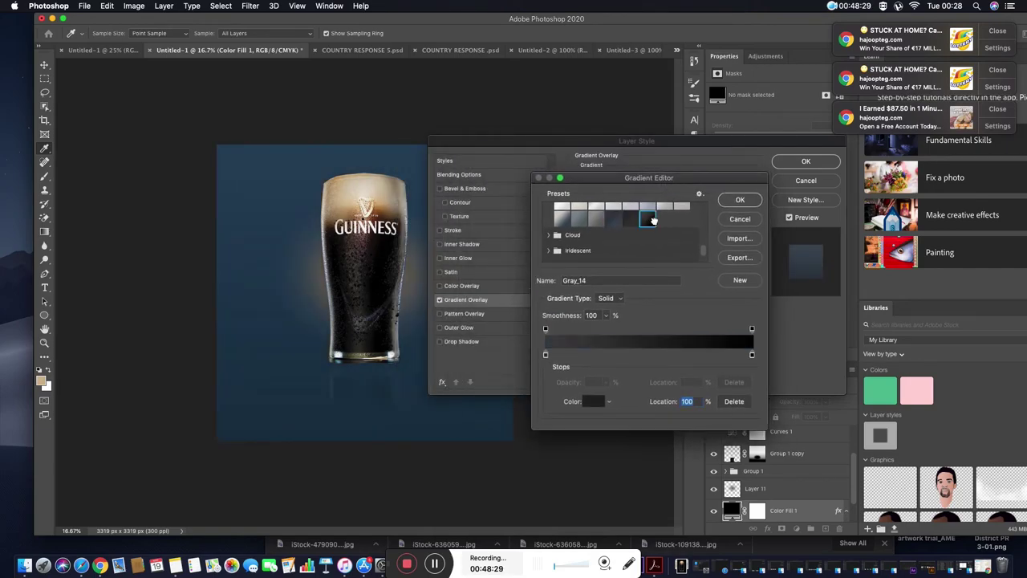
- Choose the Neutrals Sand_02 gradient over Sand_01 and confirm the layer style
{"action": "scroll", "coordinate": [547, 243], "scroll_direction": "down", "scroll_amount": 2}
{"action": "scroll", "coordinate": [549, 240], "scroll_direction": "down", "scroll_amount": 1}
{"action": "scroll", "coordinate": [549, 240], "scroll_direction": "down", "scroll_amount": 1}
{"action": "scroll", "coordinate": [551, 239], "scroll_direction": "down", "scroll_amount": 1}
{"action": "left_click", "coordinate": [551, 239]}
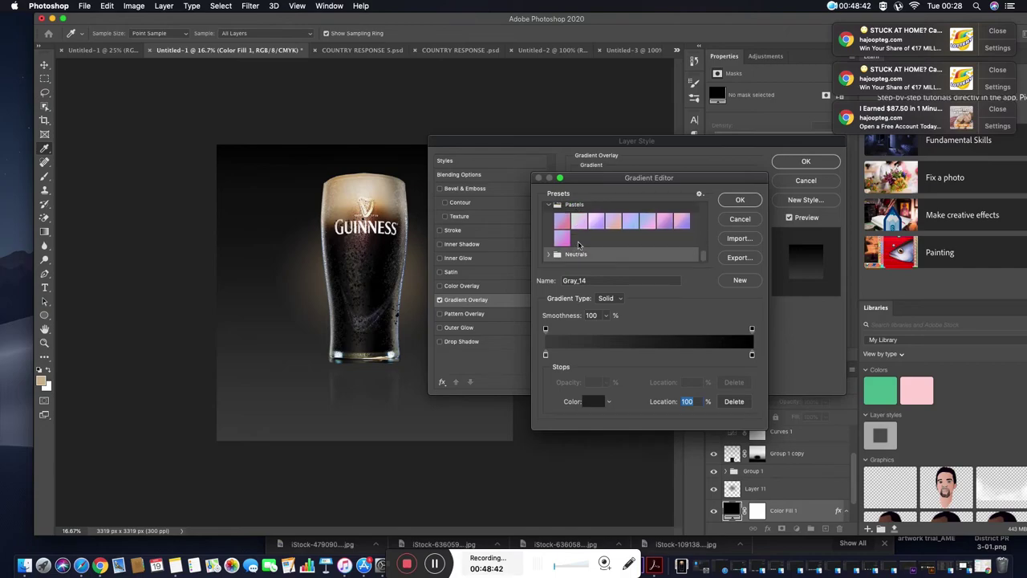
{"action": "left_click", "coordinate": [559, 254]}
{"action": "left_click", "coordinate": [611, 252]}
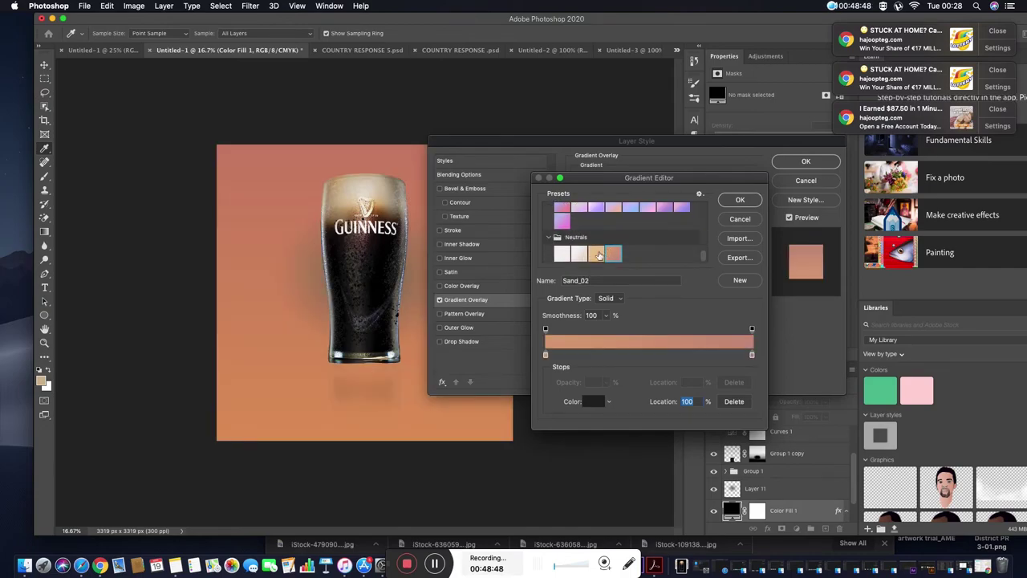
{"action": "left_click", "coordinate": [596, 255]}
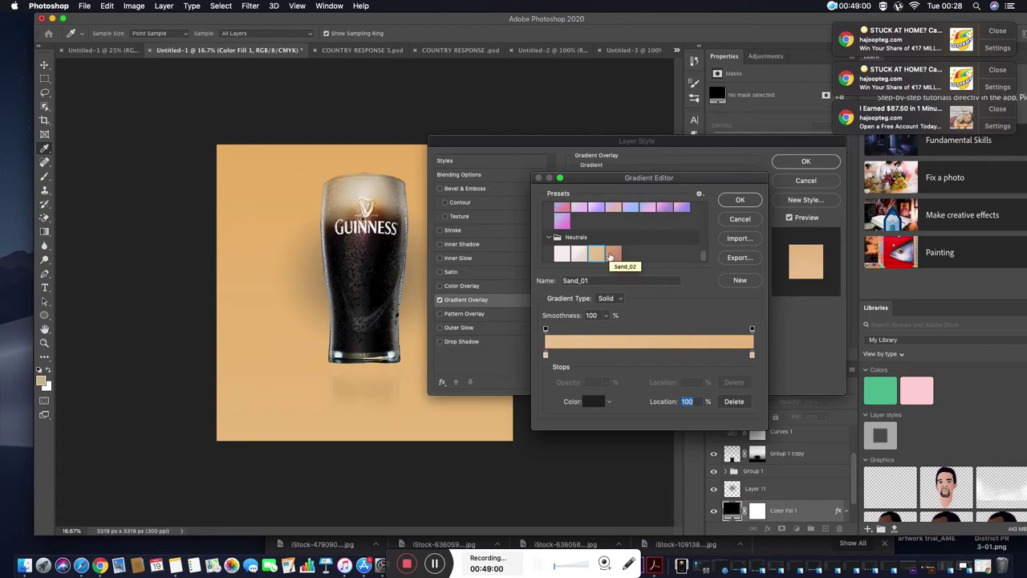
{"action": "left_click", "coordinate": [611, 253]}
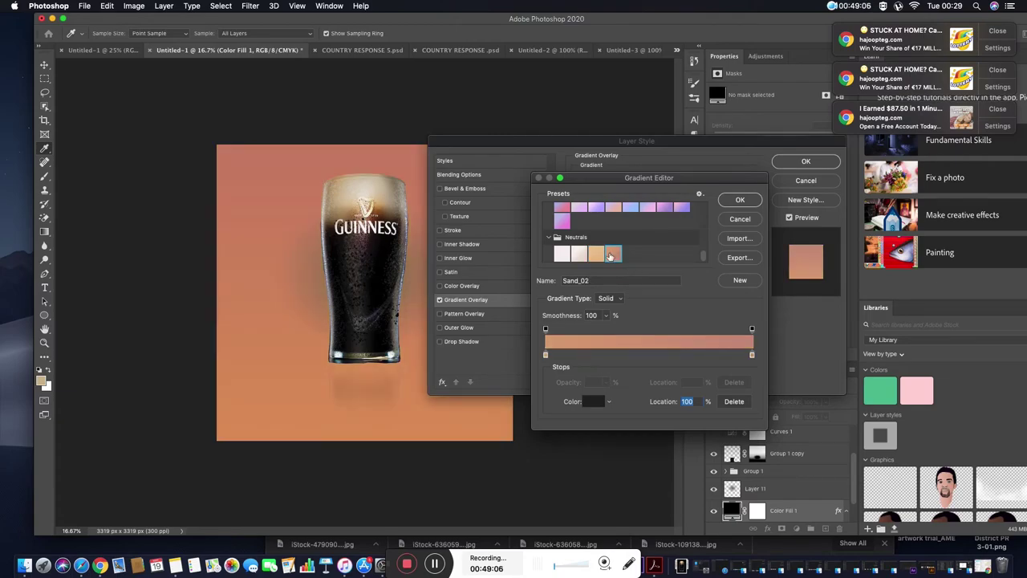
{"action": "left_click", "coordinate": [731, 199]}
{"action": "key", "text": "Return"}
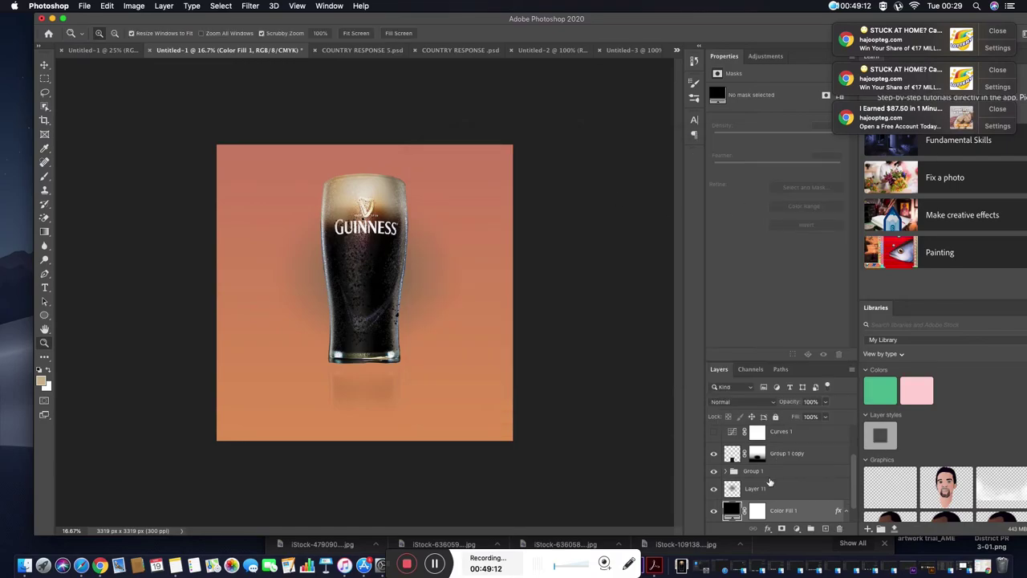
- Lower the Group 1 copy opacity to 78%
{"action": "left_click", "coordinate": [762, 491]}
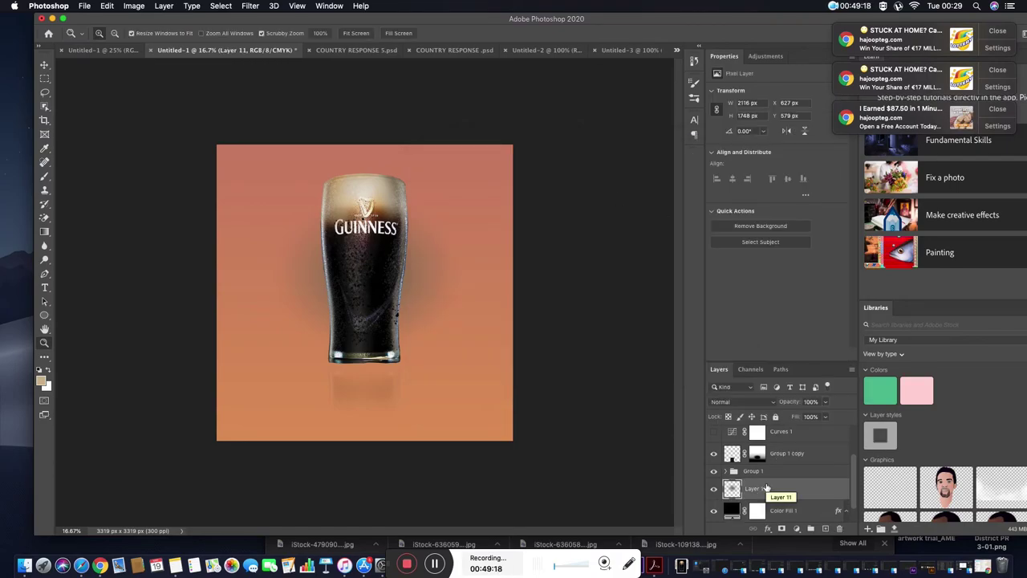
{"action": "left_click", "coordinate": [757, 453]}
{"action": "left_click_drag", "start_coordinate": [825, 402], "coordinate": [825, 417]}
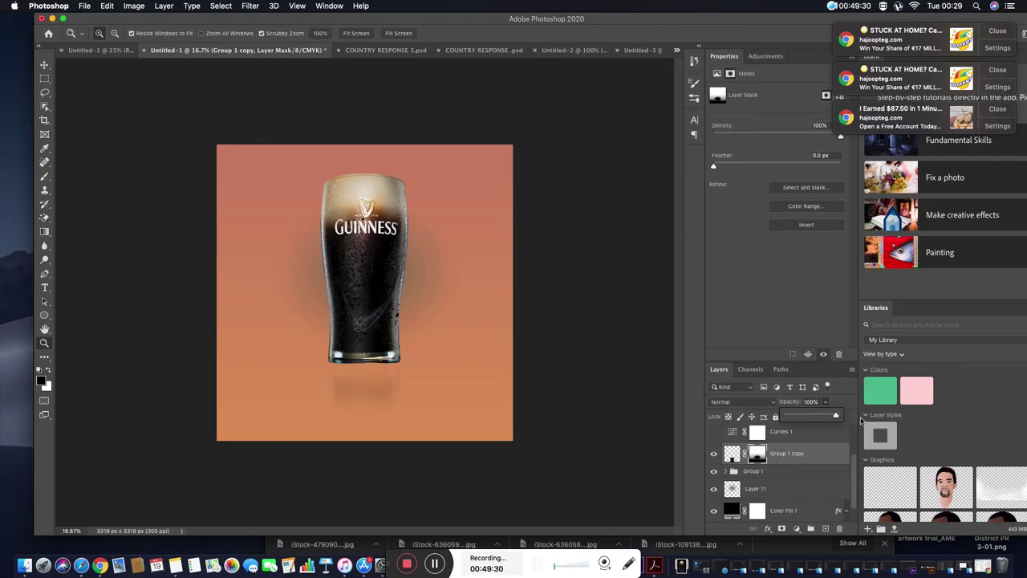
- Scale the glass, reflection and glow layers to about 116% and move them up slightly
{"action": "left_click", "coordinate": [786, 479], "text": "shift"}
{"action": "left_click", "coordinate": [782, 491], "text": "shift"}
{"action": "key", "text": "super+t"}
{"action": "left_click_drag", "start_coordinate": [462, 351], "coordinate": [487, 345]}
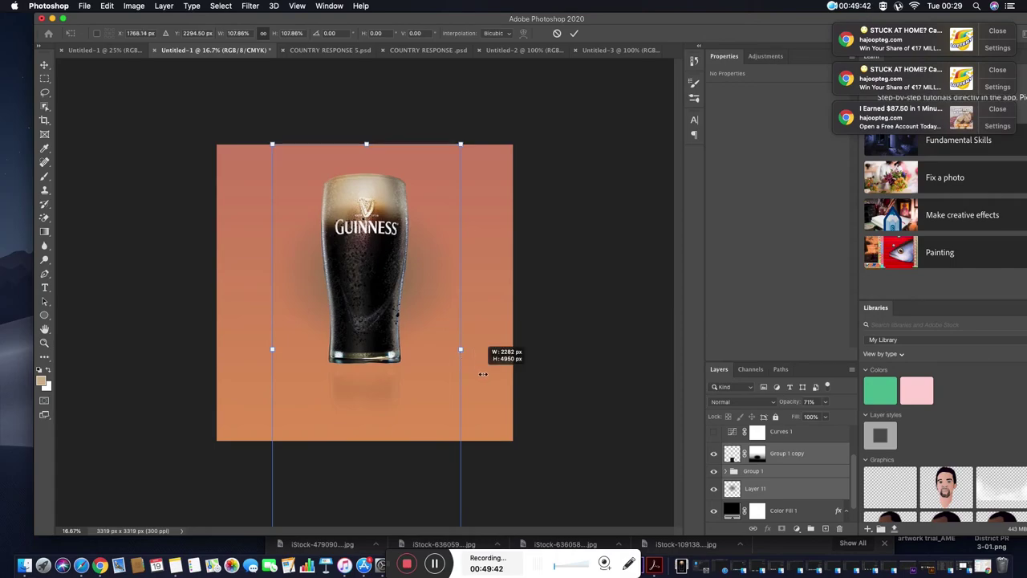
{"action": "mouse_move", "coordinate": [401, 298]}
{"action": "left_mouse_down"}
{"action": "mouse_move", "coordinate": [374, 319]}
{"action": "mouse_move", "coordinate": [392, 305]}
{"action": "left_mouse_up"}
{"action": "left_click_drag", "start_coordinate": [374, 126], "coordinate": [375, 130]}
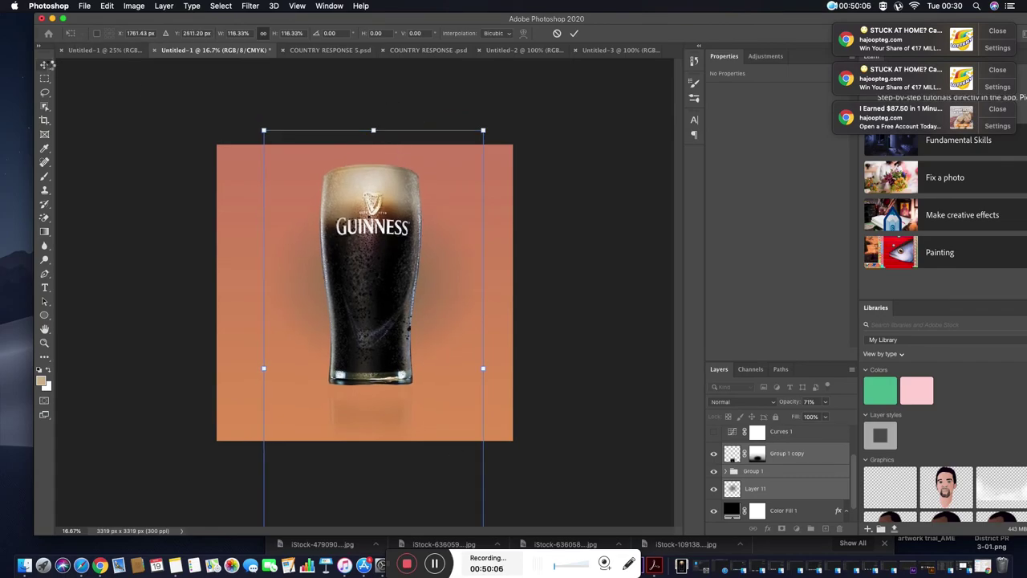
{"action": "left_click", "coordinate": [48, 65]}
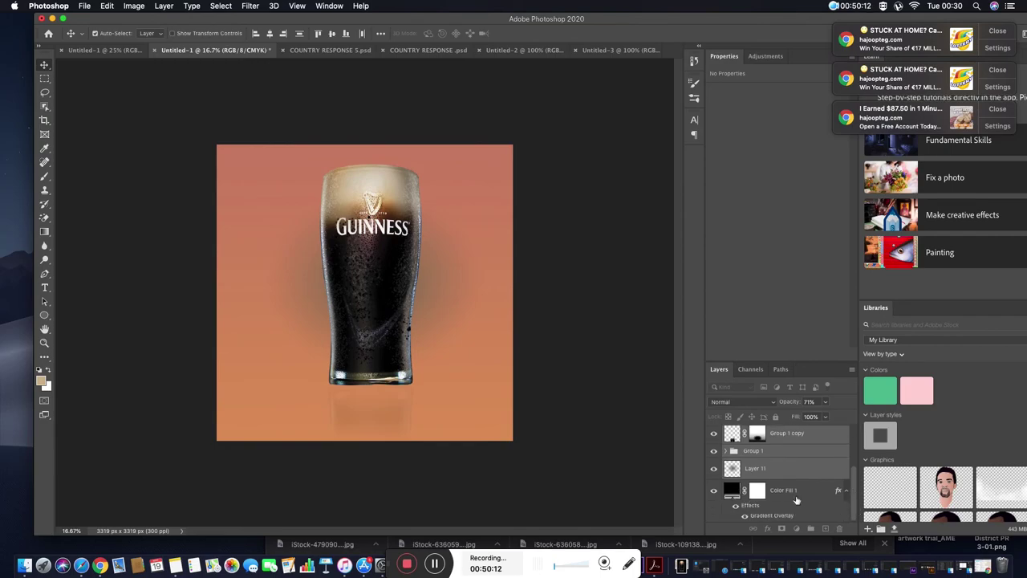
{"action": "left_click", "coordinate": [802, 511]}
{"action": "left_click", "coordinate": [796, 528]}
- Darken the background midtones to about 0.74 with Levels, and toggle the glow to compare
{"action": "left_click", "coordinate": [802, 392]}
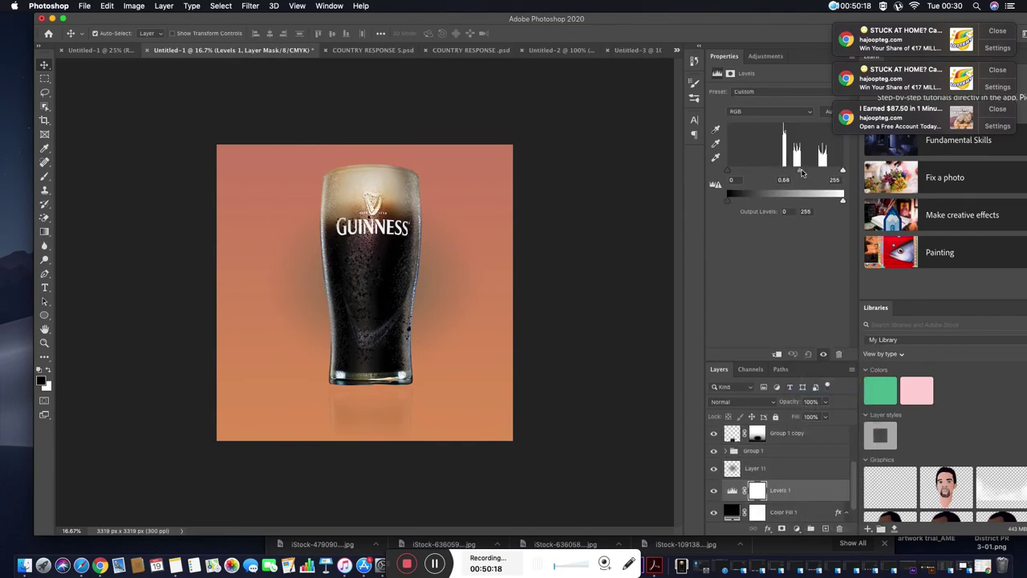
{"action": "left_click_drag", "start_coordinate": [785, 170], "coordinate": [796, 172]}
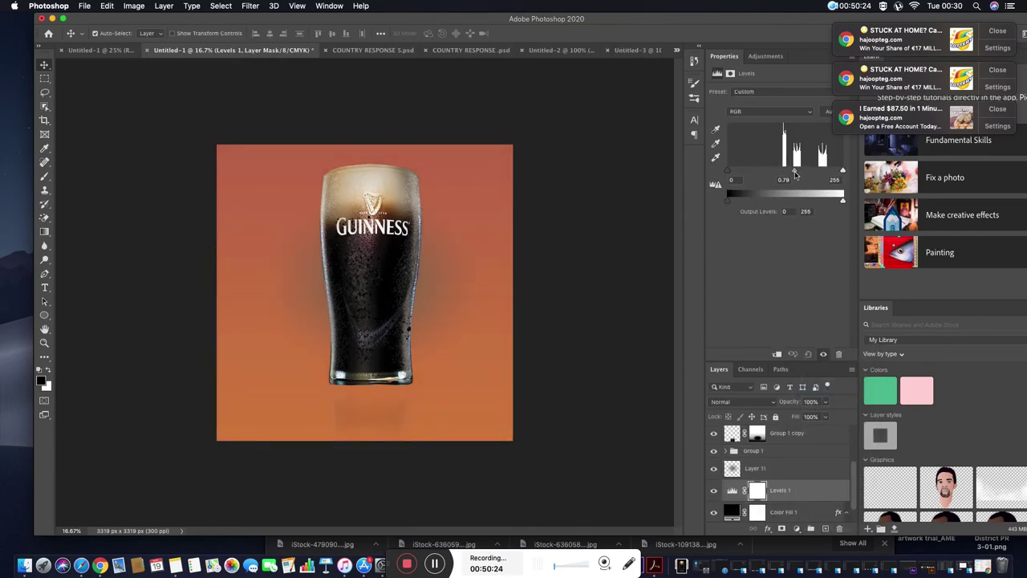
{"action": "left_click", "coordinate": [777, 470]}
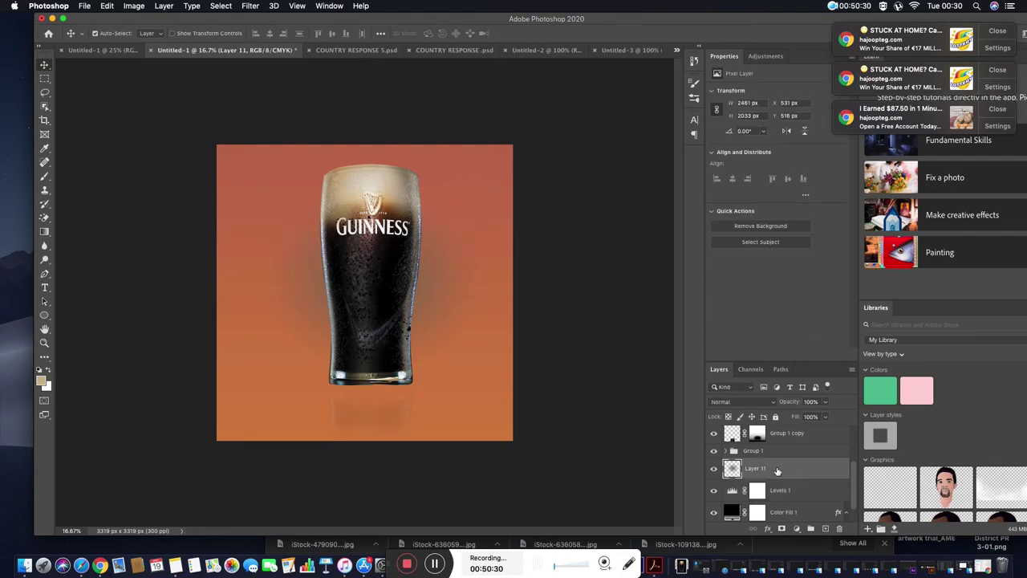
{"action": "left_click", "coordinate": [714, 468]}
{"action": "left_click", "coordinate": [714, 469]}
{"action": "left_click", "coordinate": [714, 469]}
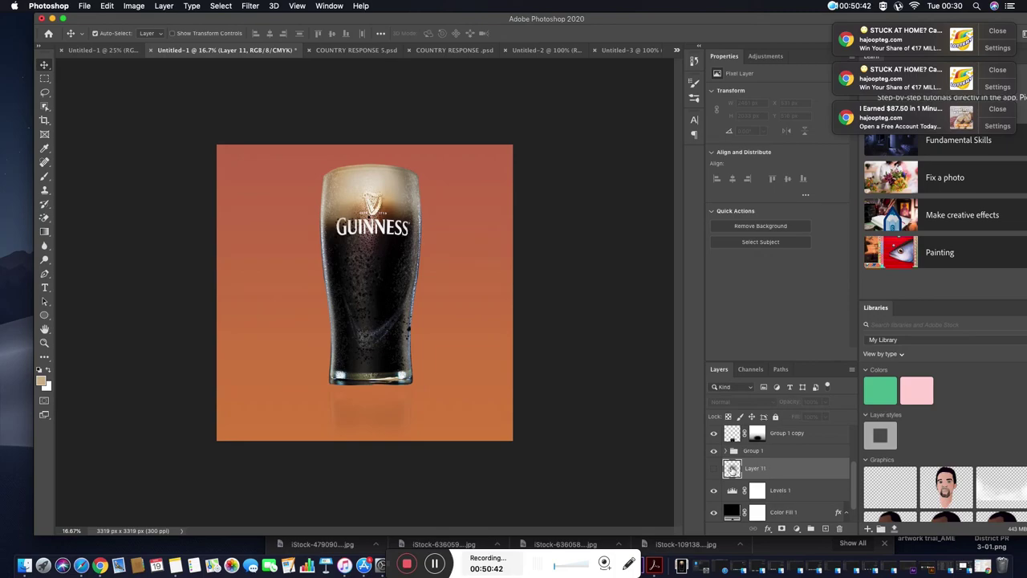
- Give Layer 11 a colour overlay sampled from the glass and show it again
{"action": "double_click", "coordinate": [844, 471]}
{"action": "left_click", "coordinate": [440, 285]}
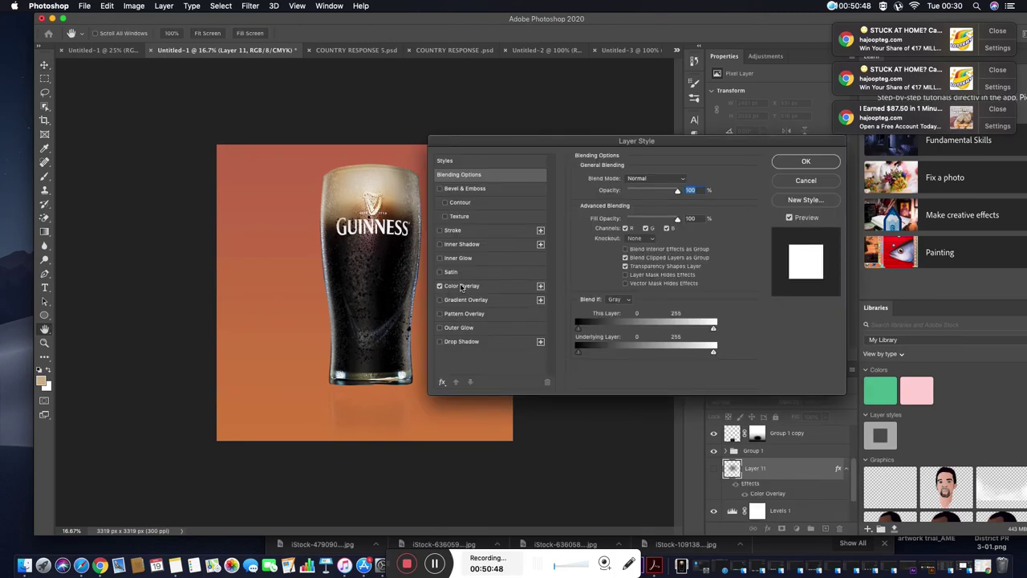
{"action": "left_click", "coordinate": [462, 285]}
{"action": "left_click", "coordinate": [688, 187]}
{"action": "left_click", "coordinate": [388, 197]}
{"action": "left_click", "coordinate": [715, 179]}
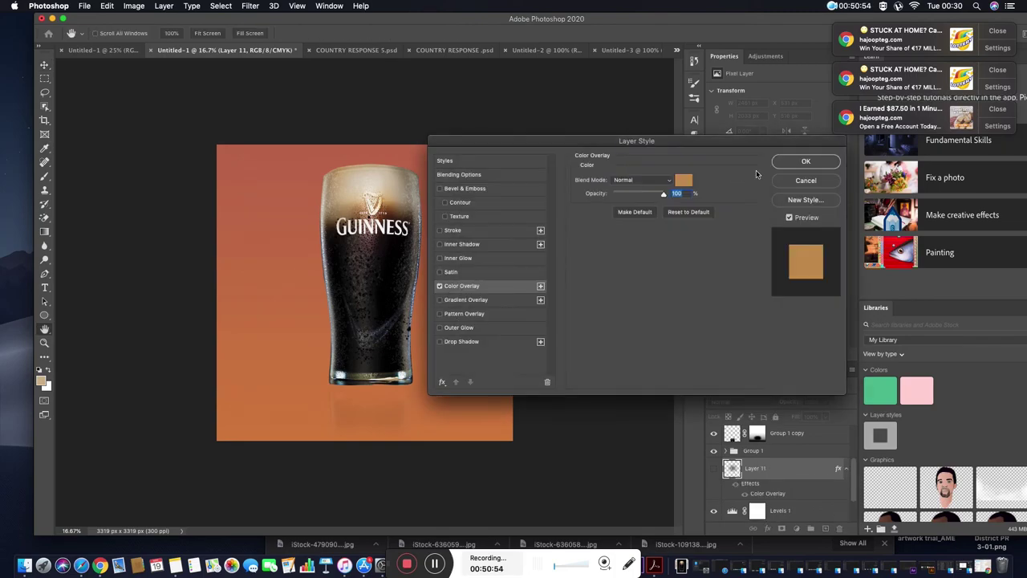
{"action": "left_click", "coordinate": [805, 160]}
{"action": "left_click", "coordinate": [714, 470]}
- Change Layer 11's overlay colour to orange c97a48 sampled from the background
{"action": "double_click", "coordinate": [833, 470]}
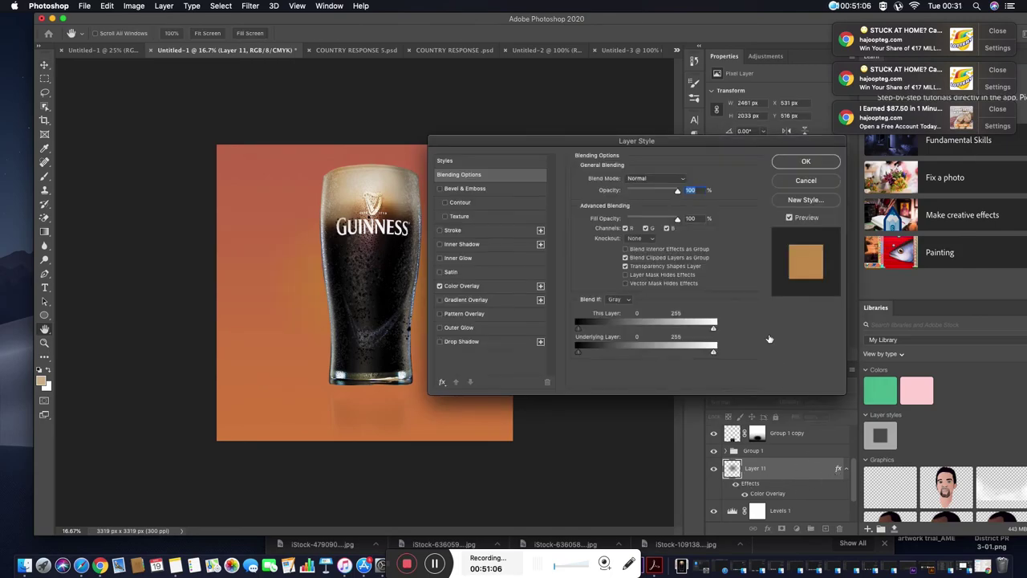
{"action": "left_click", "coordinate": [458, 287]}
{"action": "left_click", "coordinate": [695, 178]}
{"action": "left_click", "coordinate": [362, 196]}
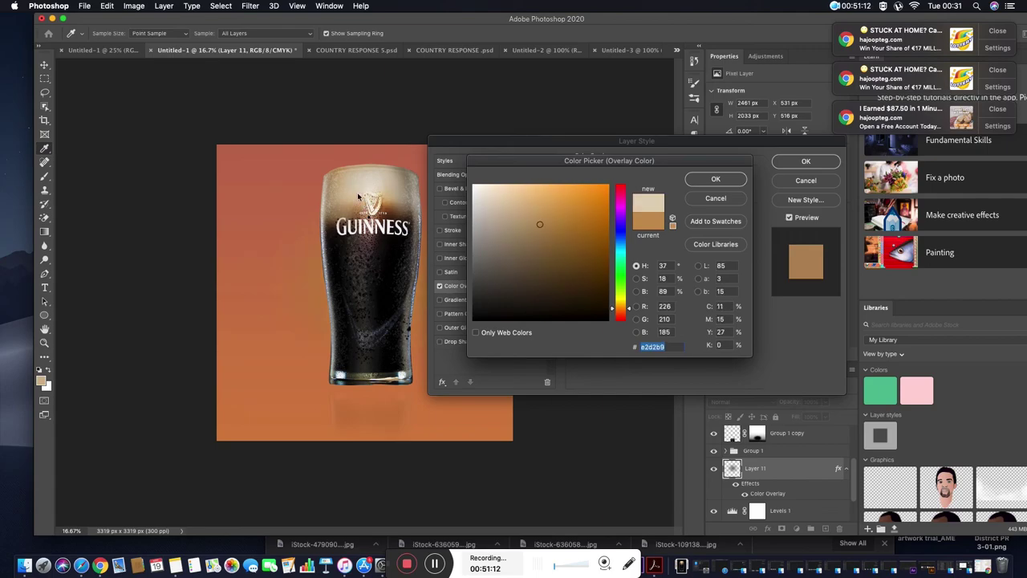
{"action": "left_click", "coordinate": [289, 293]}
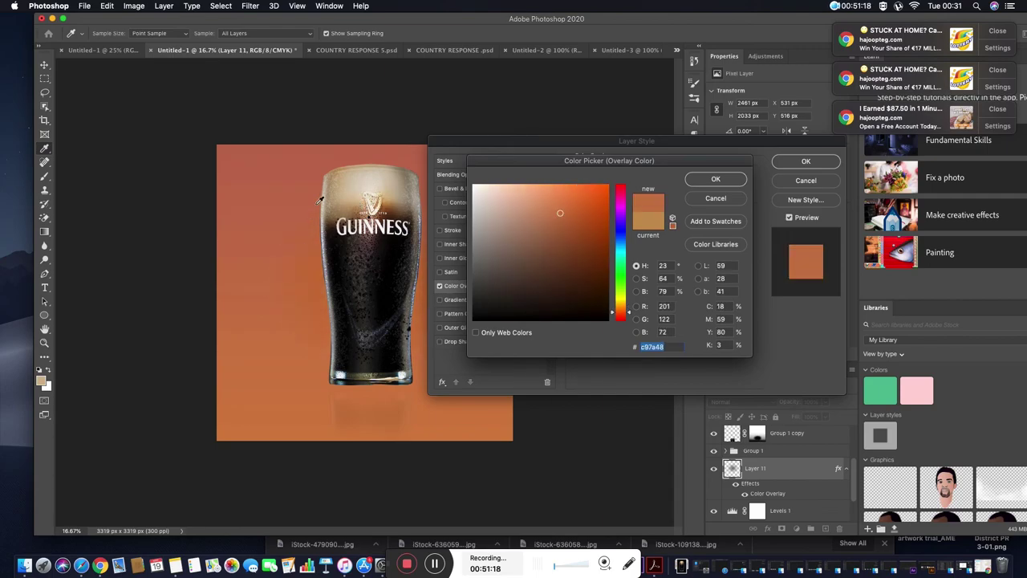
{"action": "key", "text": "Return"}
{"action": "key", "text": "Return"}
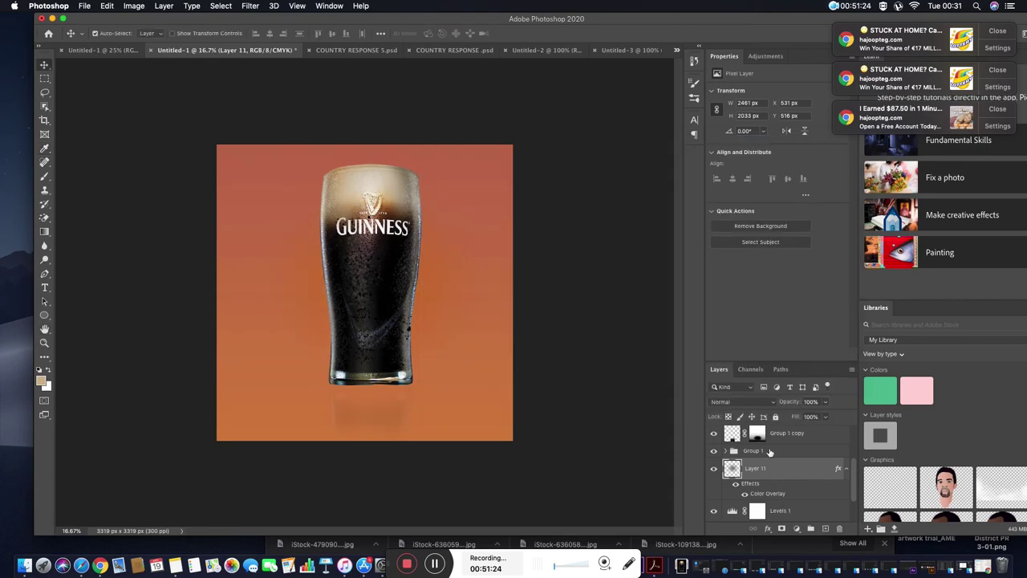
- Nudge the selected glass layers slightly with Free Transform
{"action": "left_click", "coordinate": [793, 438], "text": "shift"}
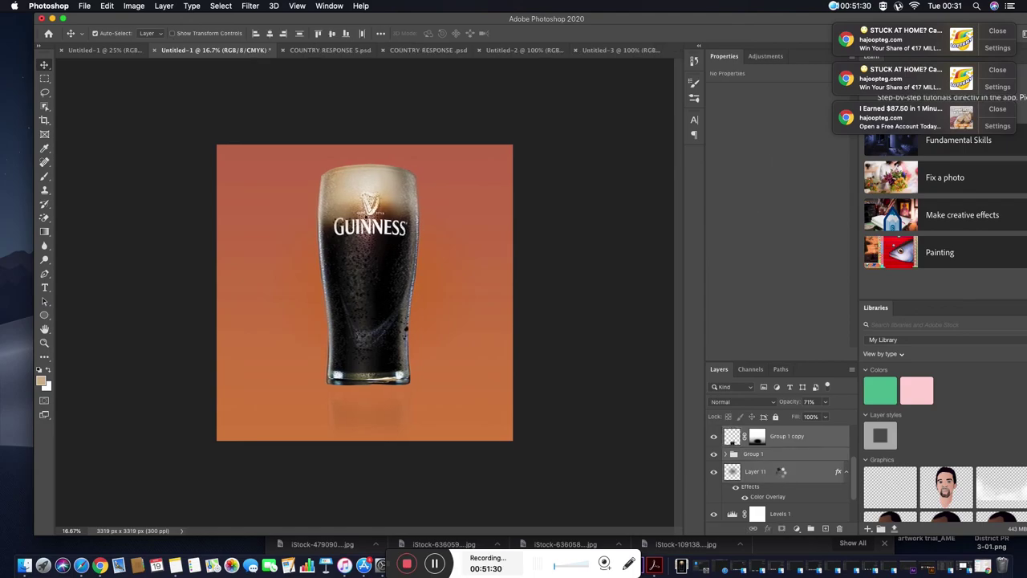
{"action": "key", "text": "ctrl+t"}
{"action": "left_click_drag", "start_coordinate": [370, 230], "coordinate": [365, 231]}
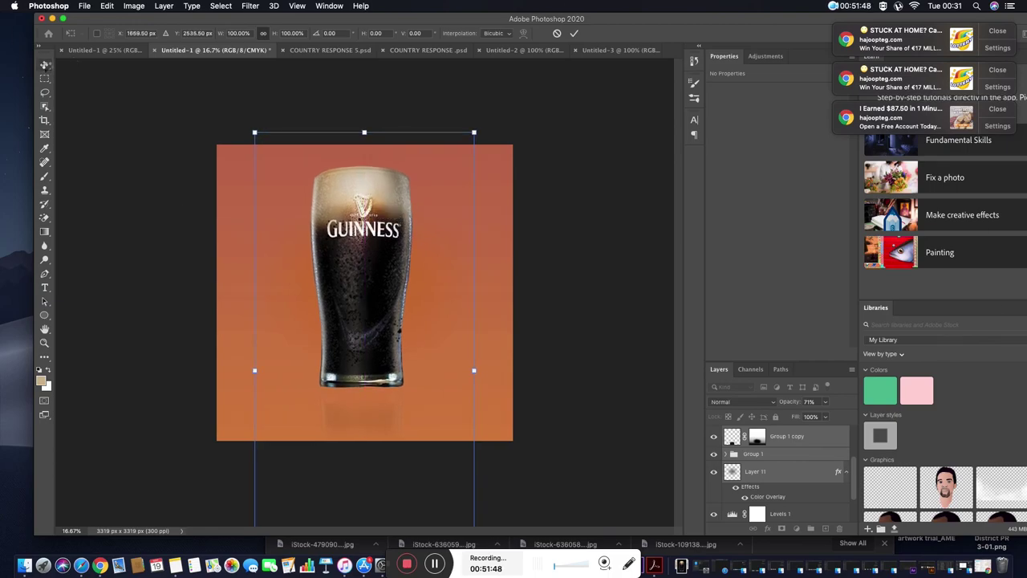
{"action": "key", "text": "Return"}
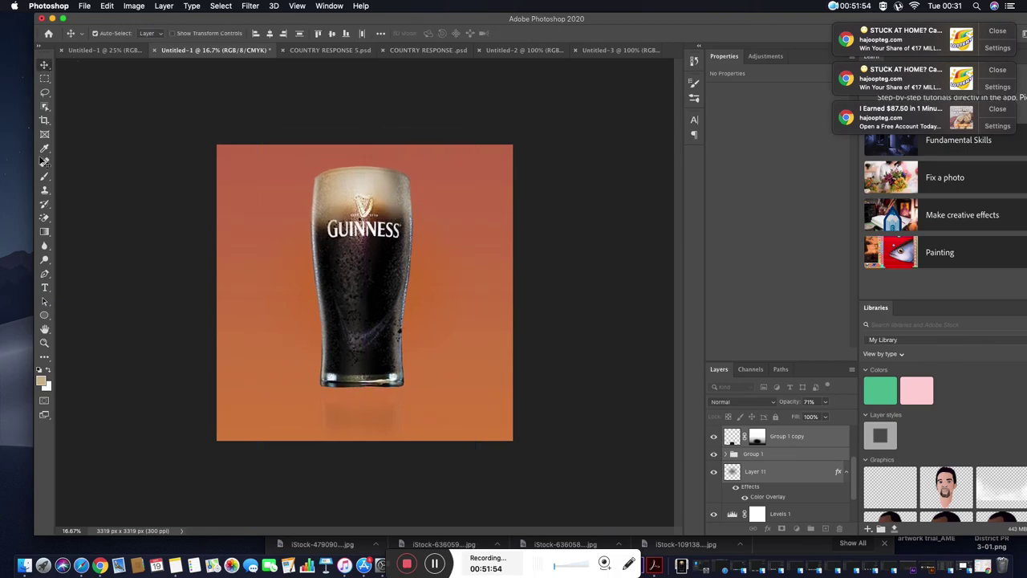
{"action": "left_click", "coordinate": [46, 148]}
{"action": "scroll", "coordinate": [795, 476], "scroll_direction": "down", "scroll_amount": 2}
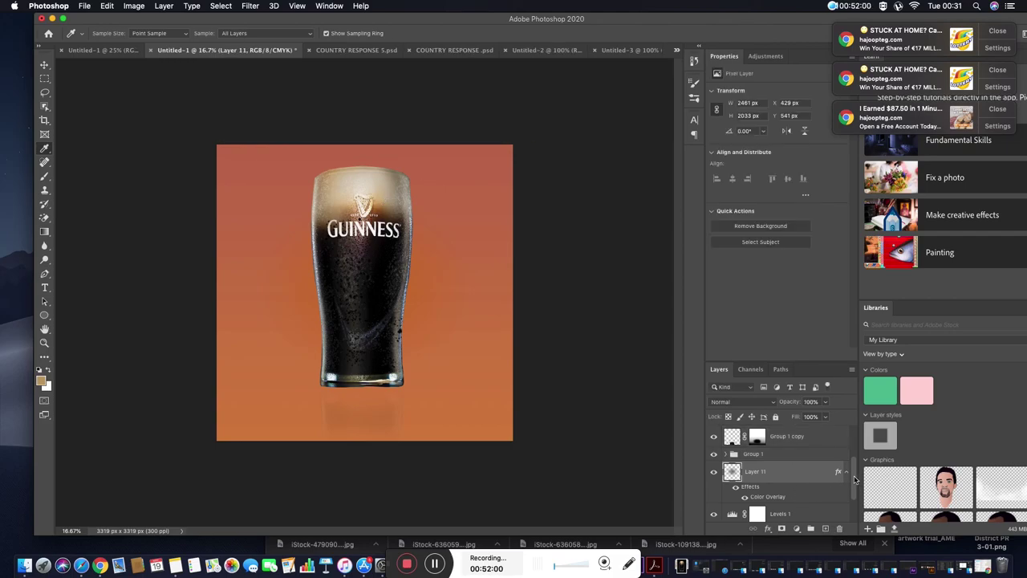
{"action": "scroll", "coordinate": [798, 474], "scroll_direction": "down", "scroll_amount": 1}
- Add a new layer above Levels 1, sample a tan colour and pick the Soft Round Pressure Opacity brush
{"action": "left_click", "coordinate": [807, 469]}
{"action": "left_click", "coordinate": [817, 529]}
{"action": "left_click", "coordinate": [431, 262]}
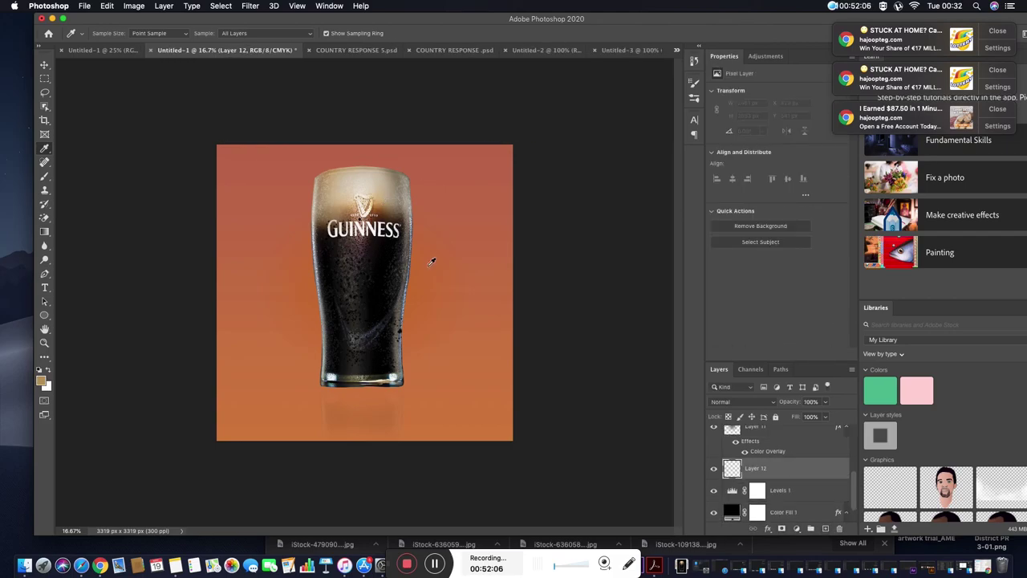
{"action": "left_click", "coordinate": [45, 176]}
{"action": "left_click", "coordinate": [694, 97]}
{"action": "left_click", "coordinate": [621, 207]}
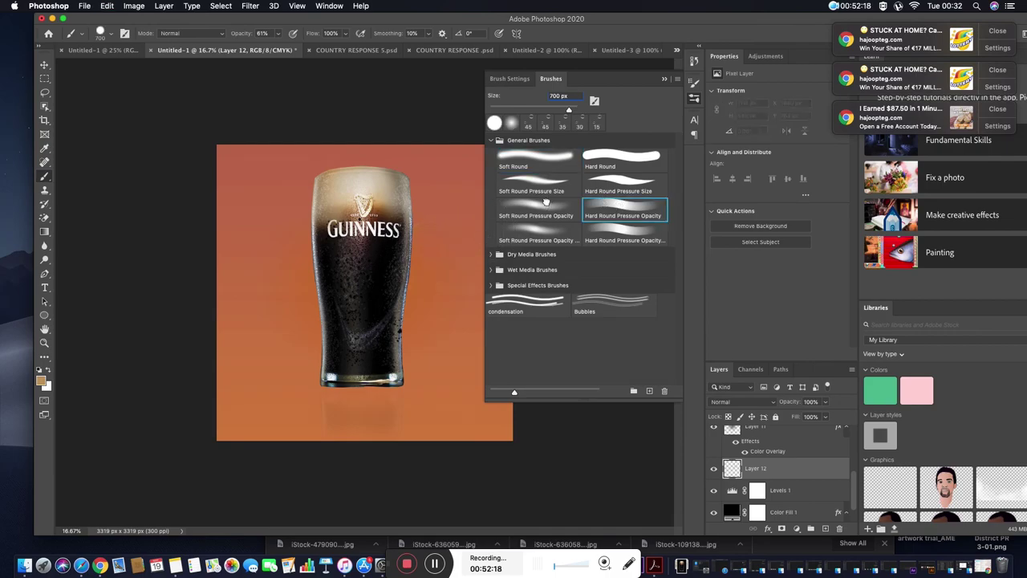
{"action": "left_click", "coordinate": [501, 219]}
- Paint trial orange glow strokes with soft and hard round brushes, undoing each
{"action": "left_click", "coordinate": [289, 245]}
{"action": "left_click", "coordinate": [449, 238]}
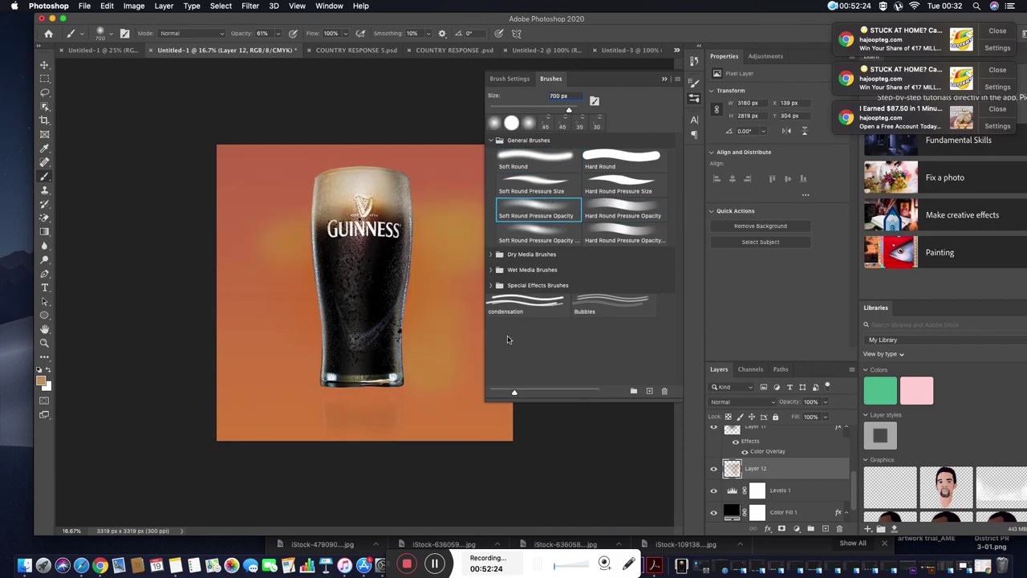
{"action": "left_click", "coordinate": [534, 232]}
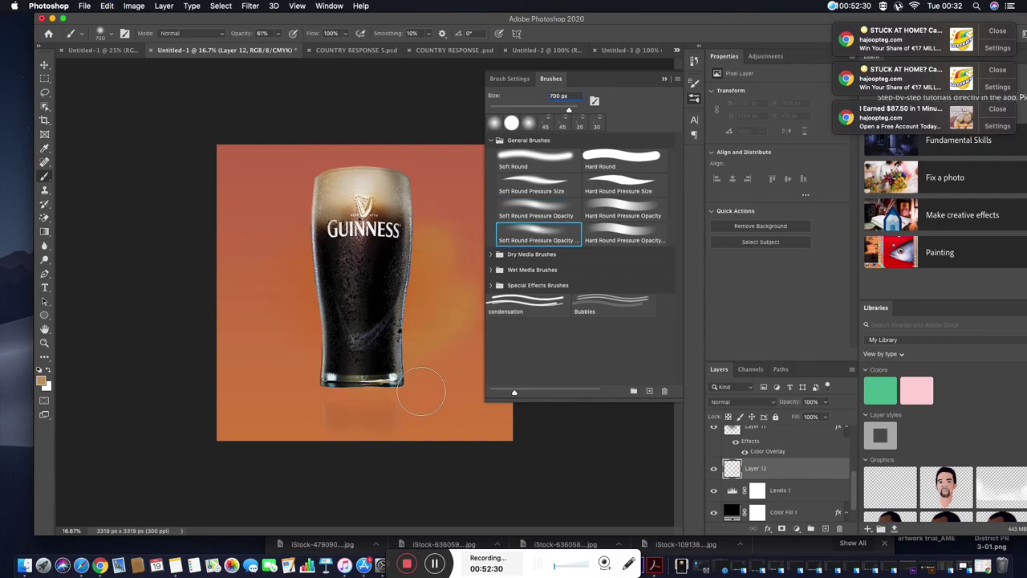
{"action": "key", "text": "ctrl+z"}
{"action": "key", "text": "ctrl+z"}
{"action": "left_click", "coordinate": [600, 236]}
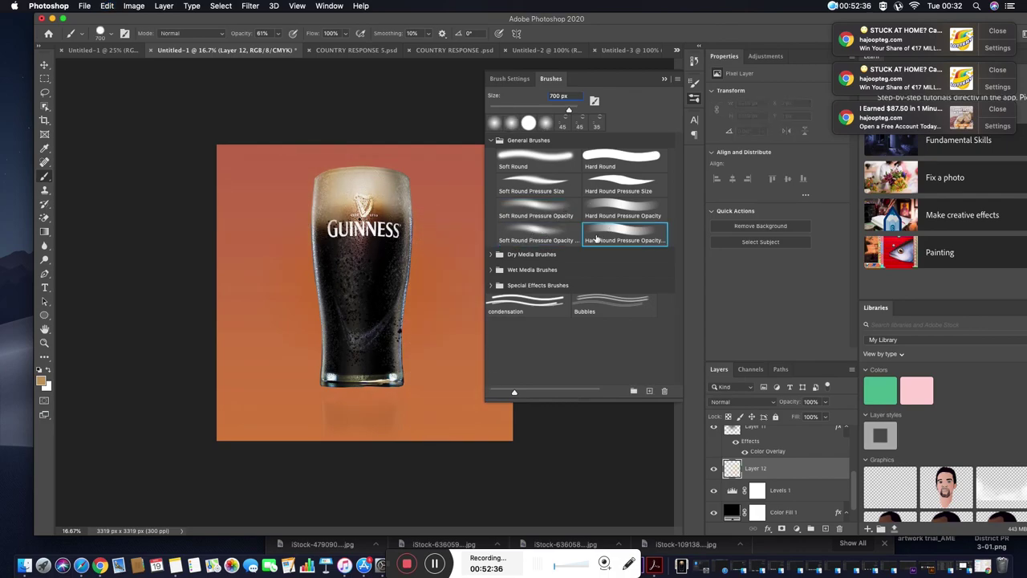
{"action": "left_click_drag", "start_coordinate": [433, 201], "coordinate": [458, 354]}
{"action": "key", "text": "ctrl+z"}
{"action": "left_click", "coordinate": [536, 210]}
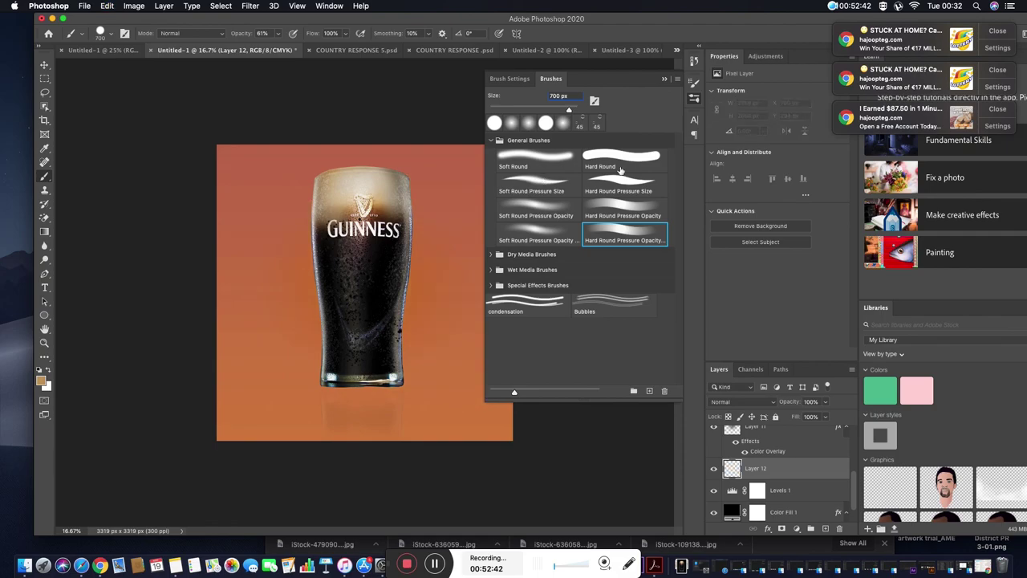
{"action": "left_click_drag", "start_coordinate": [417, 209], "coordinate": [478, 354]}
{"action": "key", "text": "ctrl+z"}
- Try a Soft Round Pressure Size glow stroke, undo it, then pick the KYLE Ultimate Pencil Hard brush
{"action": "left_click", "coordinate": [548, 180]}
{"action": "left_click_drag", "start_coordinate": [305, 208], "coordinate": [450, 353]}
{"action": "key", "text": "ctrl+z"}
{"action": "left_click", "coordinate": [491, 254]}
{"action": "left_click", "coordinate": [496, 273]}
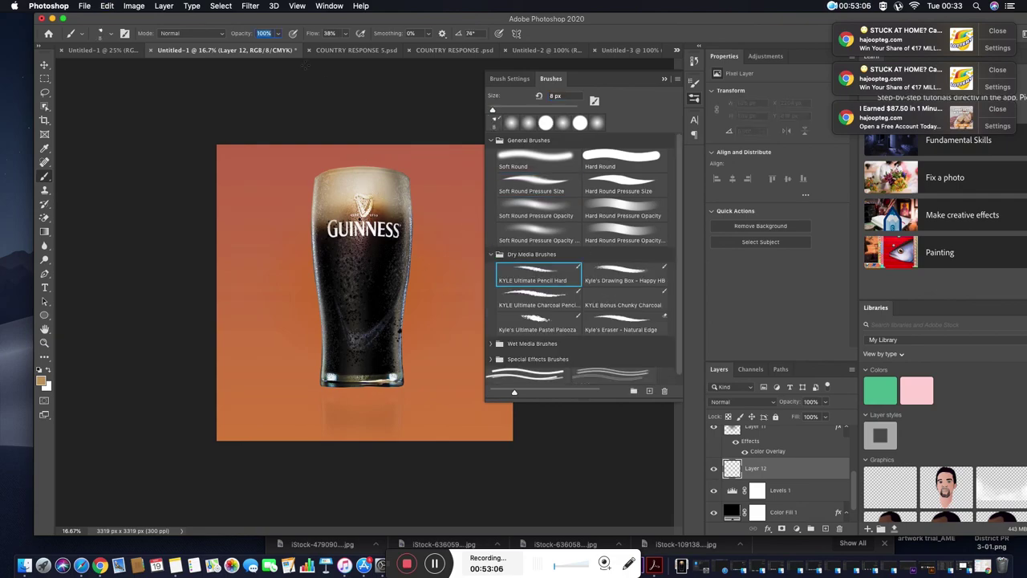
- Set the brush size to 5000, then shrink it to 67 px
{"action": "left_click", "coordinate": [100, 34]}
{"action": "type", "text": "5000"}
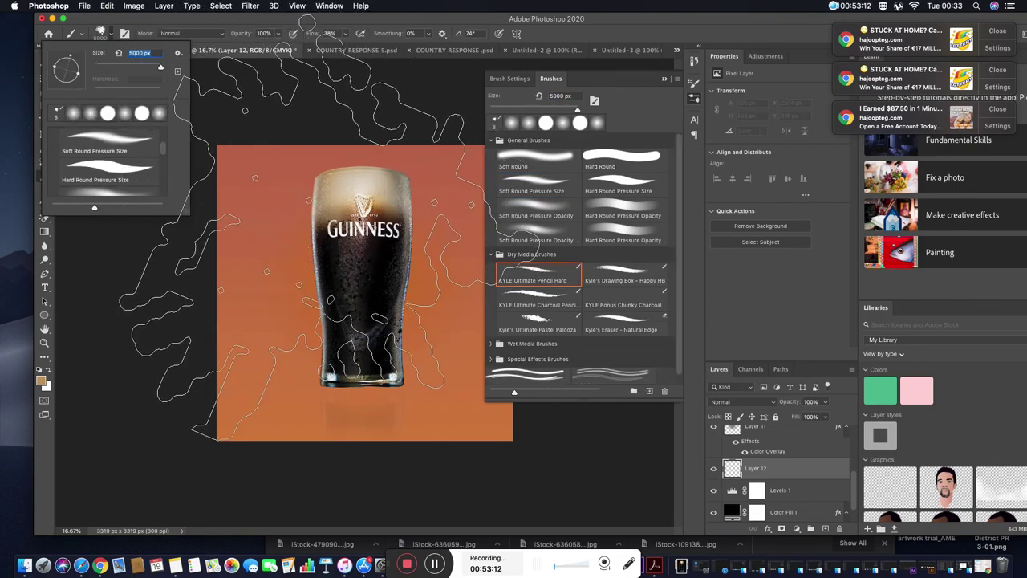
{"action": "key", "text": "Return"}
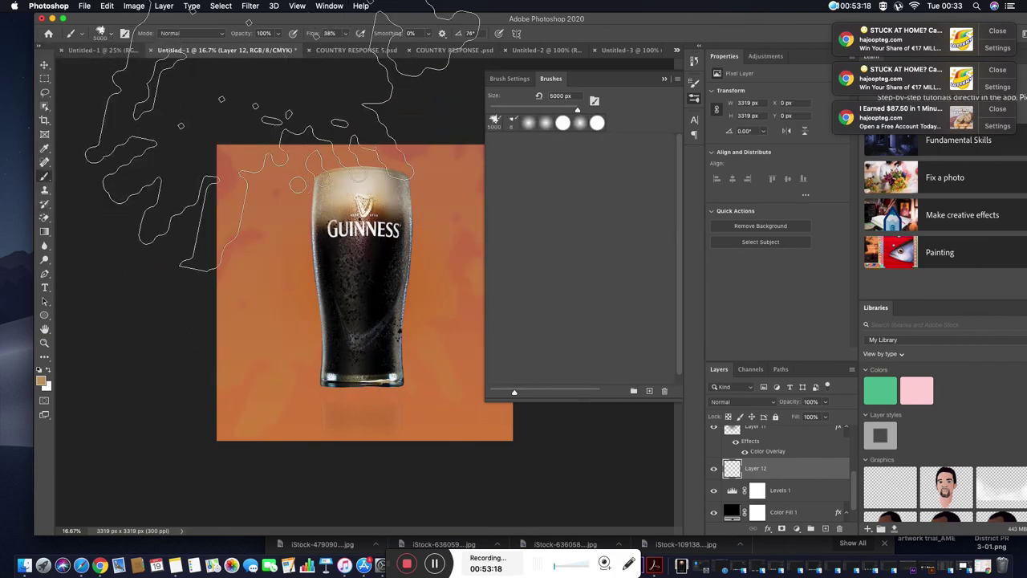
{"action": "left_click", "coordinate": [100, 34]}
{"action": "left_click_drag", "start_coordinate": [160, 68], "coordinate": [116, 69]}
- Test a 1400 px Happy HB stroke, undo it, and switch to the KYLE charcoal pencil
{"action": "left_click", "coordinate": [608, 281]}
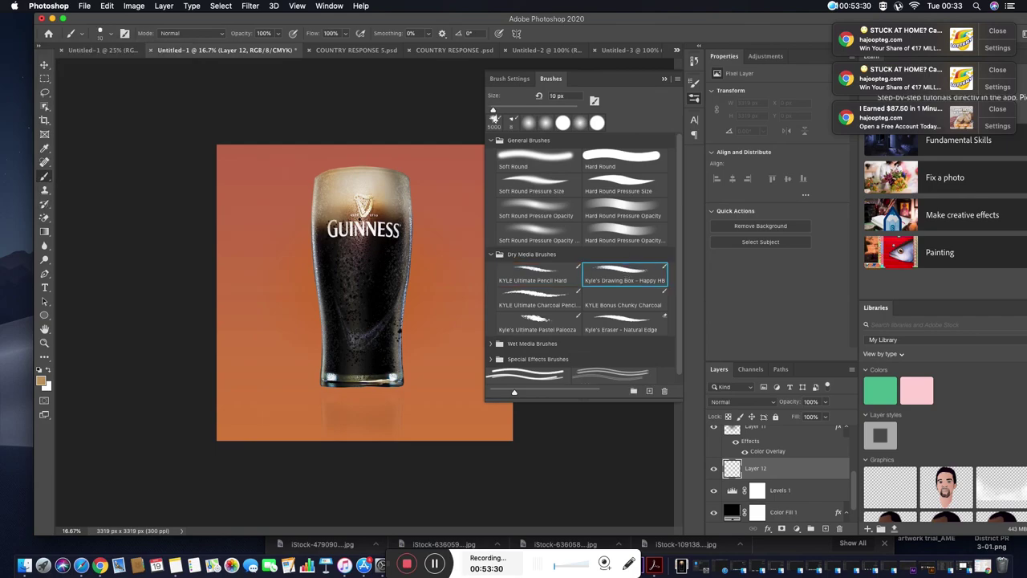
{"action": "key", "text": "bracketright"}
{"action": "key", "text": "bracketright"}
{"action": "key", "text": "bracketright"}
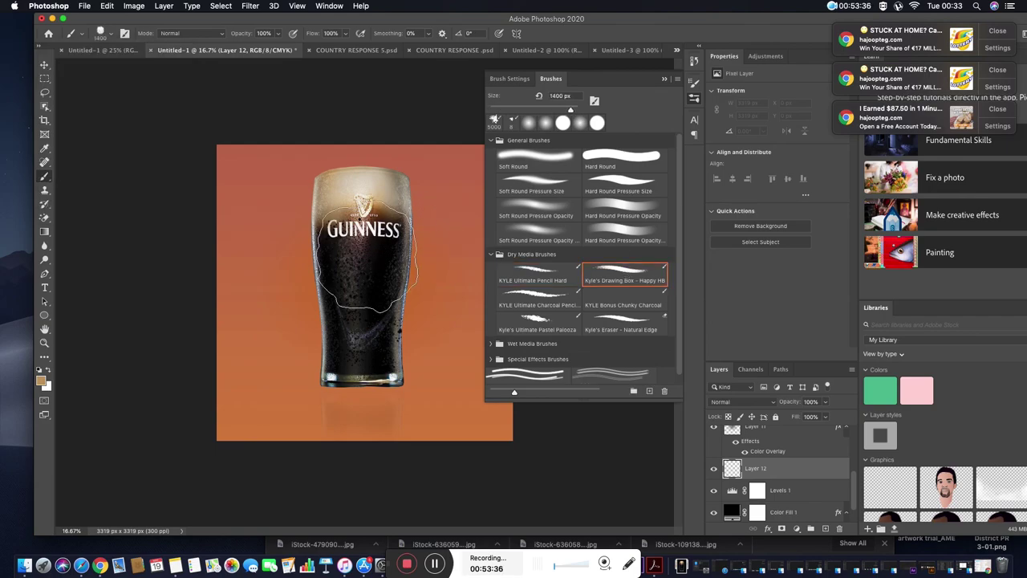
{"action": "left_click_drag", "start_coordinate": [478, 233], "coordinate": [583, 433]}
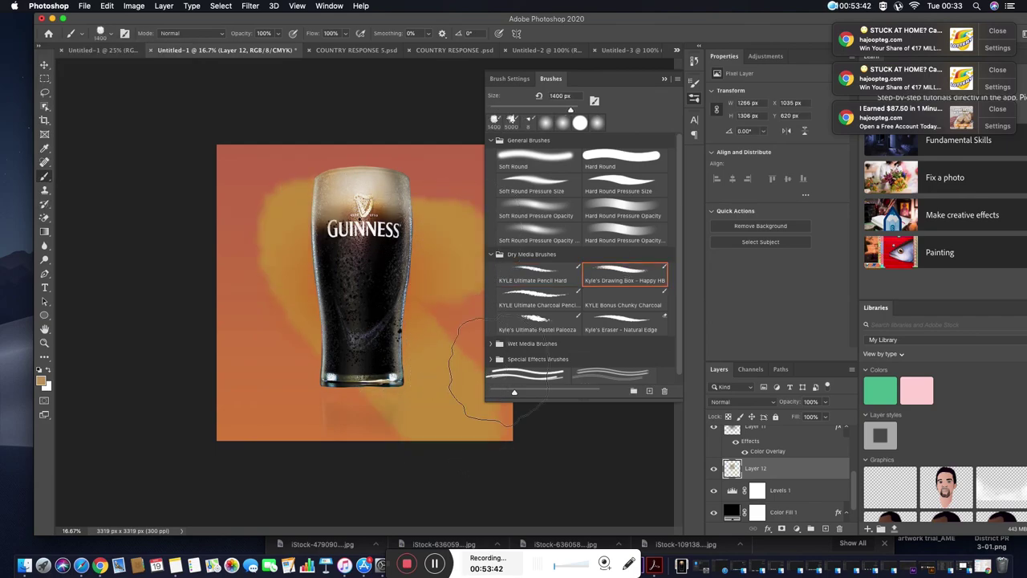
{"action": "key", "text": "ctrl+z"}
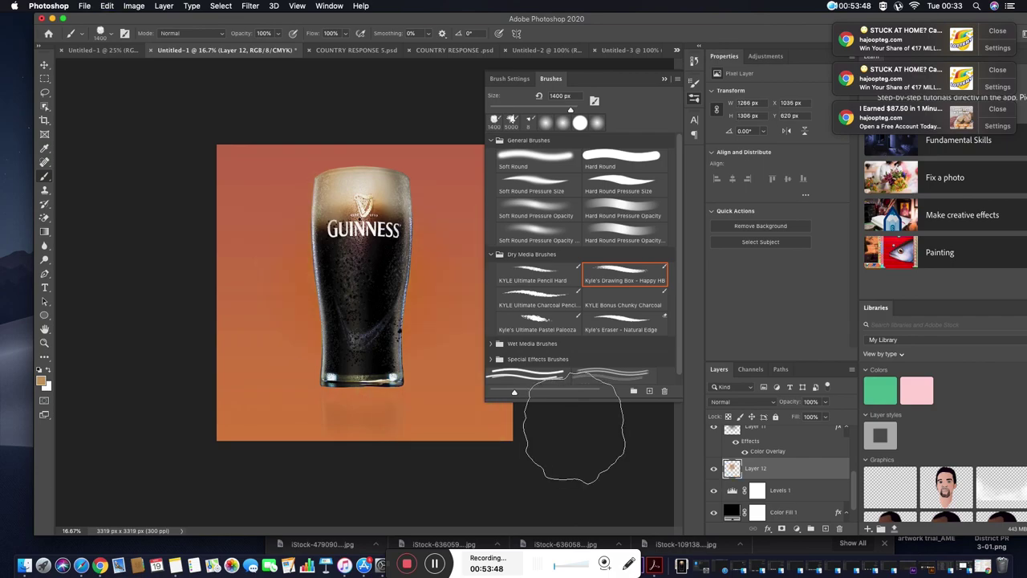
{"action": "left_click", "coordinate": [524, 299]}
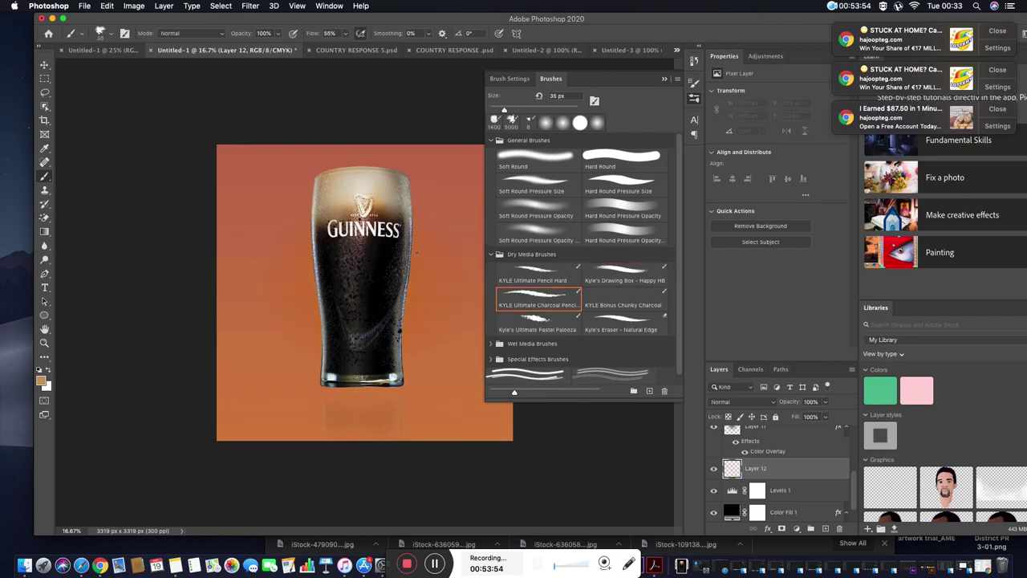